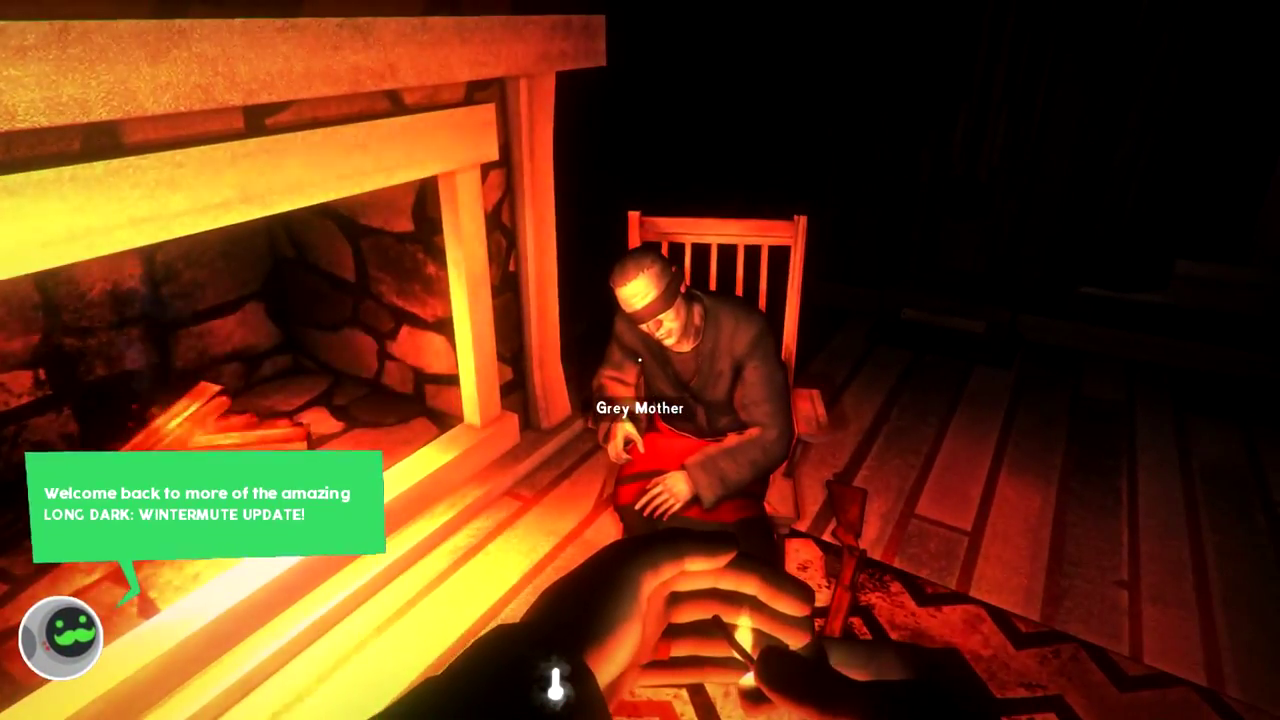
- Talk with the Grey Mother by the fireplace, then end the conversation
{"action": "left_click", "coordinate": [640, 360]}
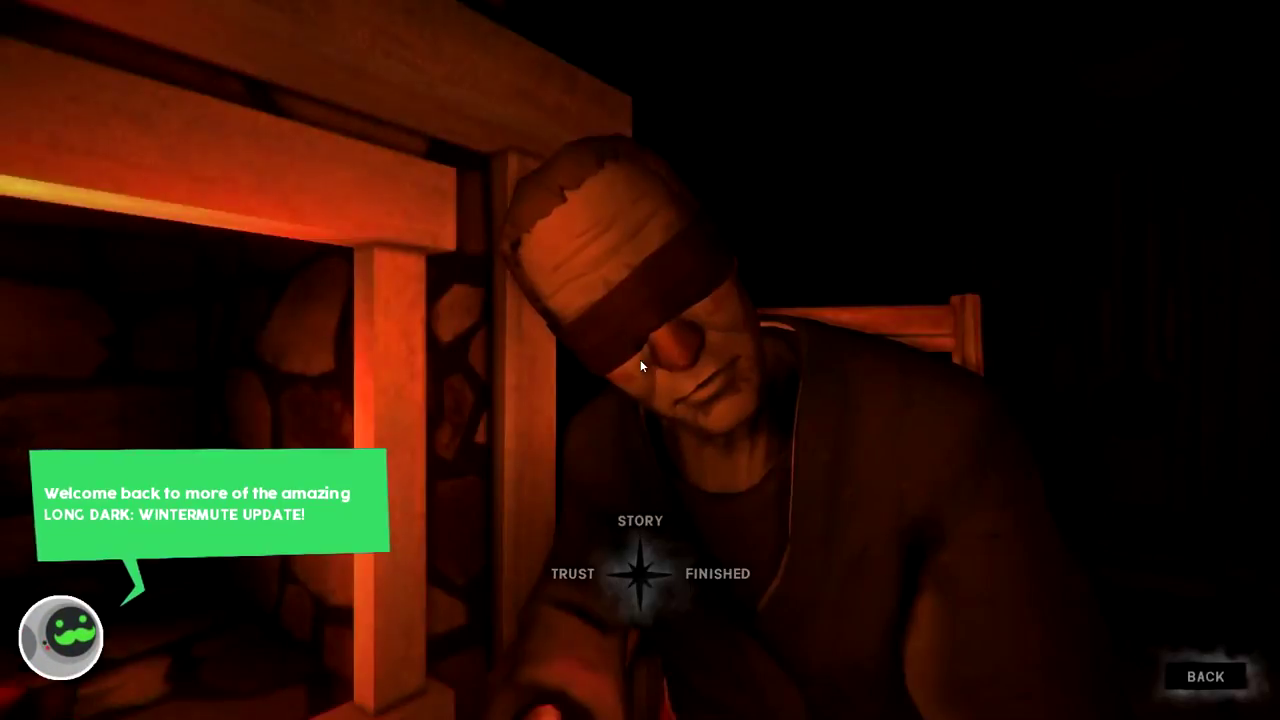
{"action": "left_click", "coordinate": [717, 573]}
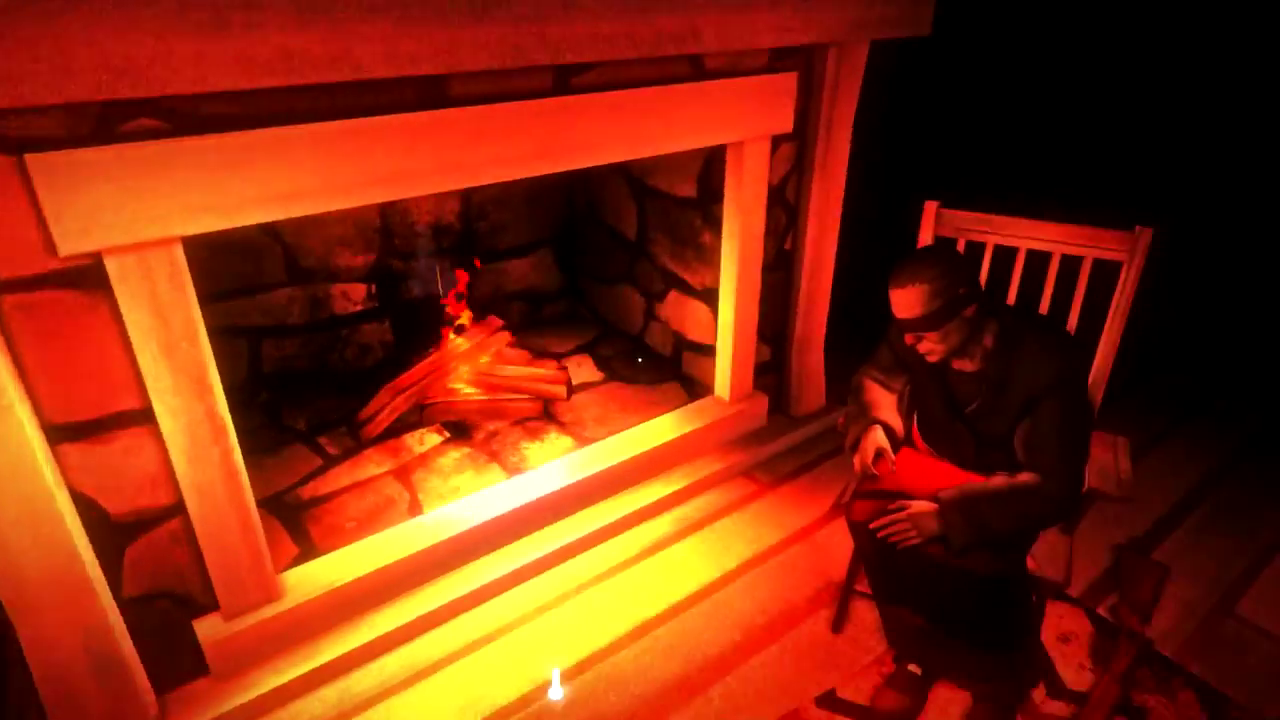
{"action": "key", "text": "Tab"}
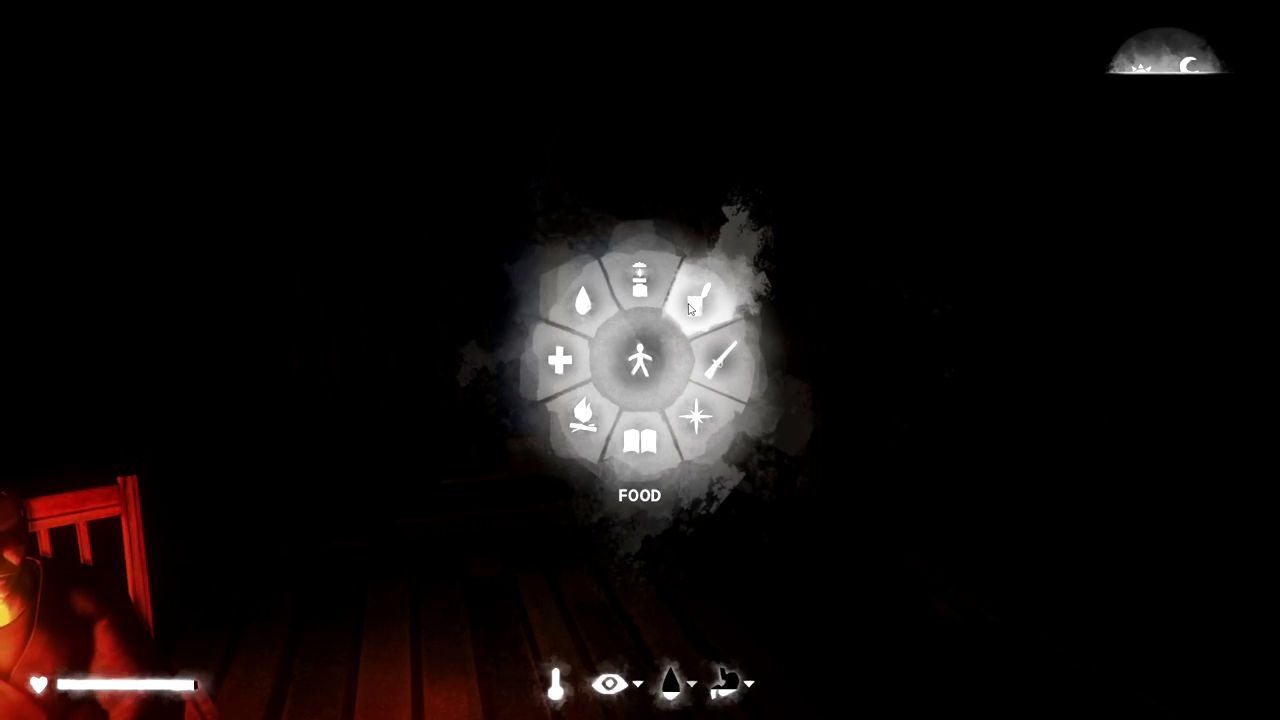
- Eat a food item, then cook the Banged Up Pork and Beans at the fireplace
{"action": "left_click", "coordinate": [689, 309]}
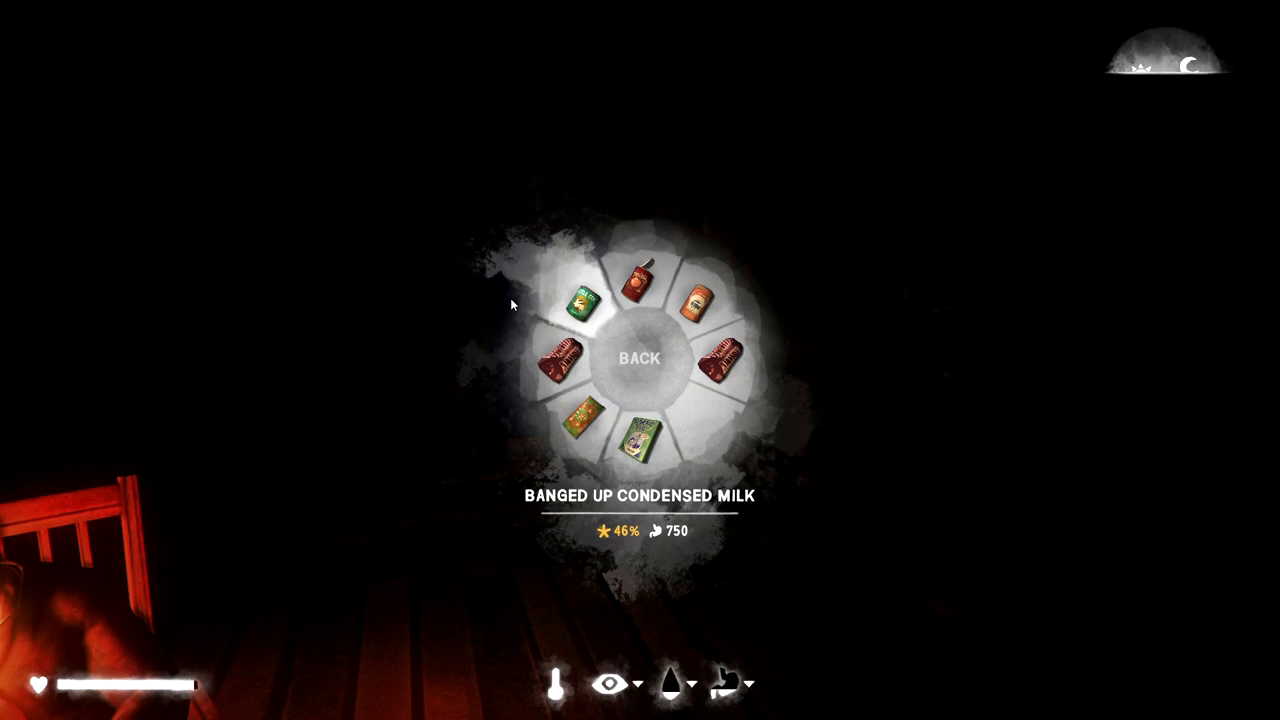
{"action": "left_click", "coordinate": [583, 417]}
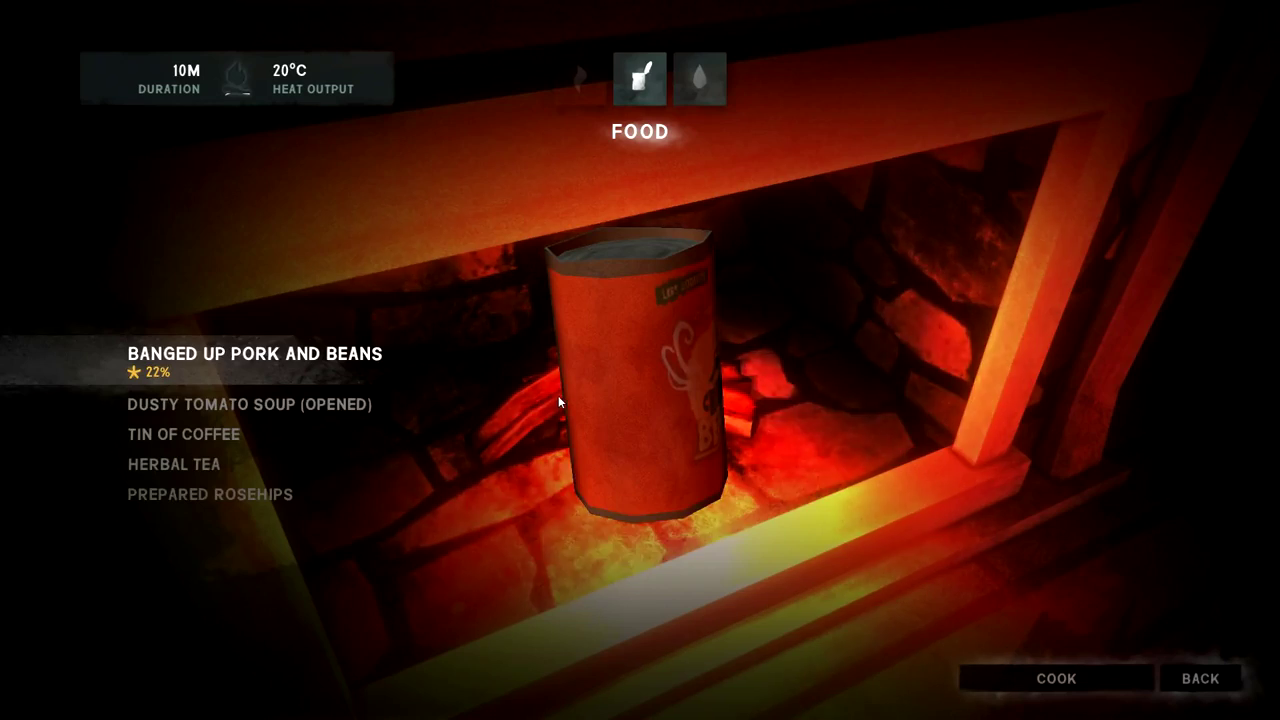
{"action": "left_click", "coordinate": [1045, 678]}
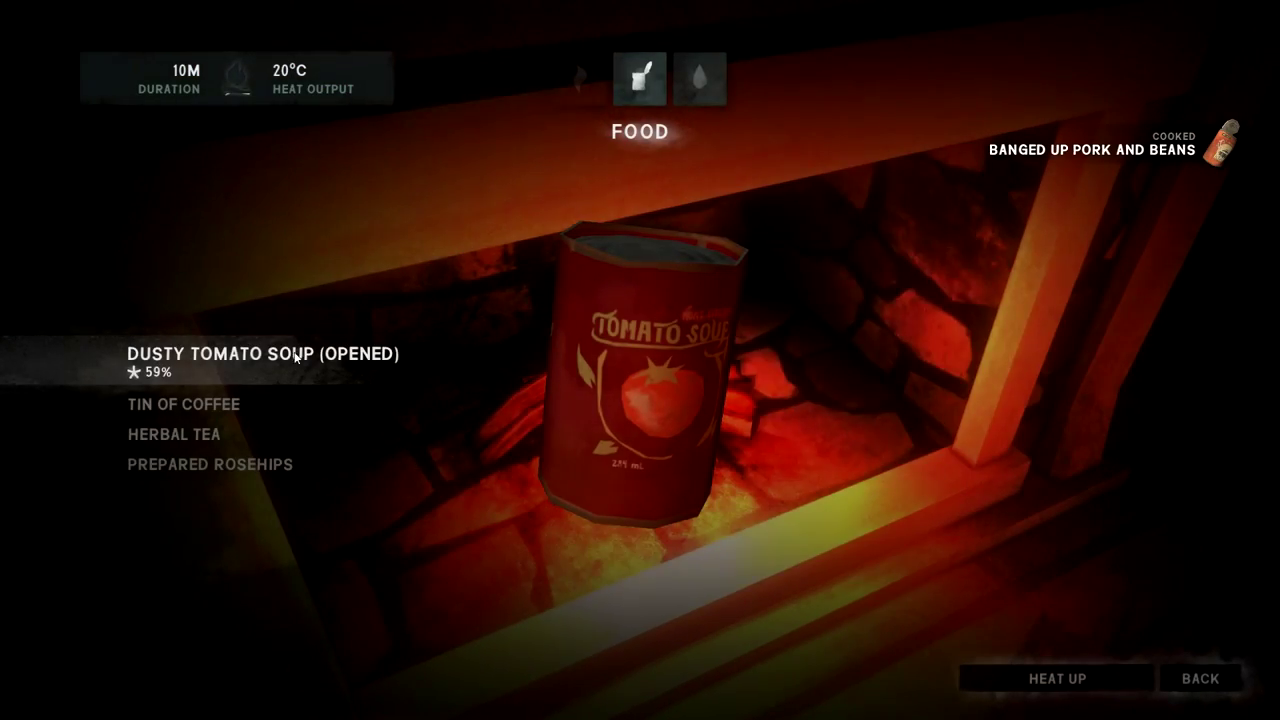
- Cook the Prepared Rosehips into rose hip tea over the fire
{"action": "left_click", "coordinate": [234, 406]}
{"action": "left_click", "coordinate": [218, 406]}
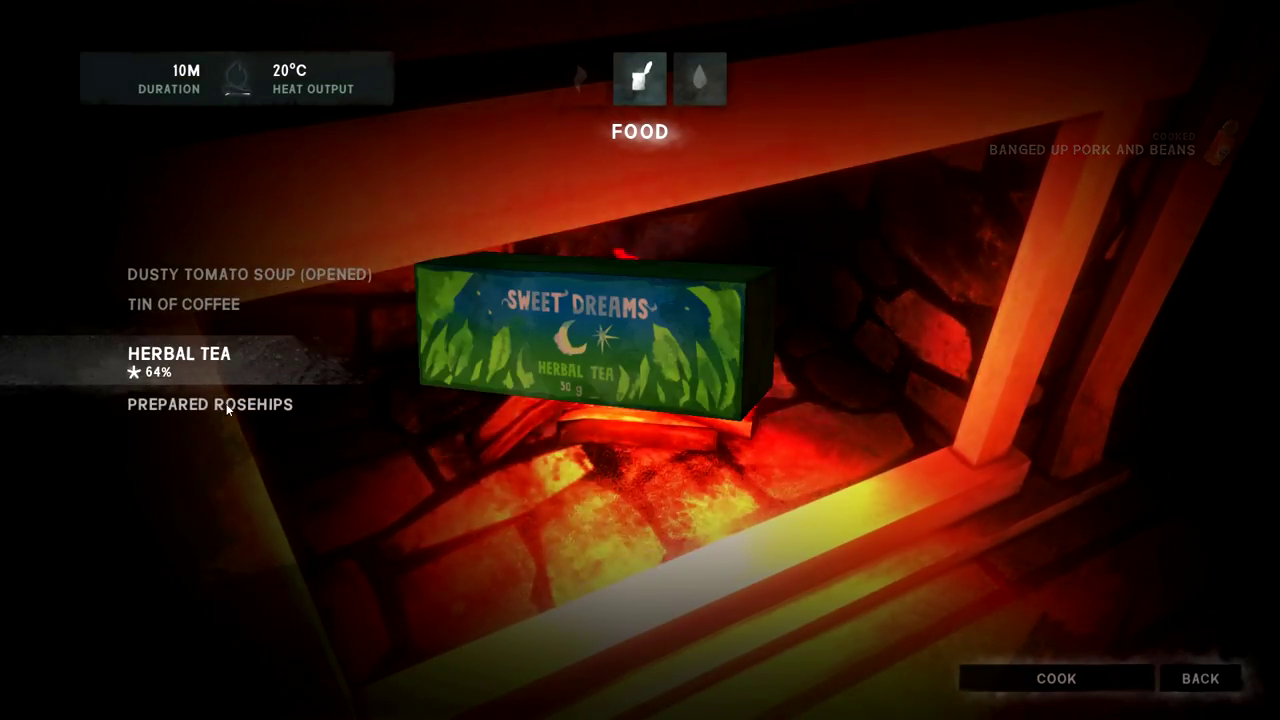
{"action": "left_click", "coordinate": [225, 324]}
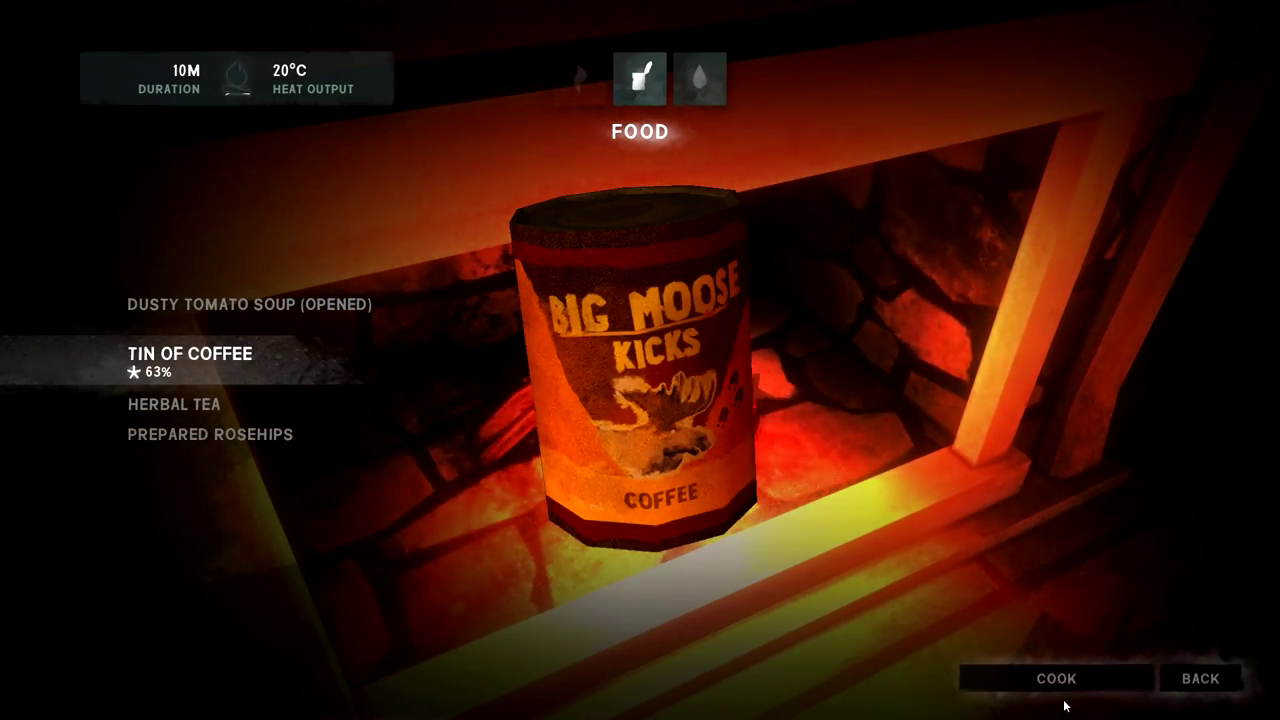
{"action": "left_click", "coordinate": [234, 438]}
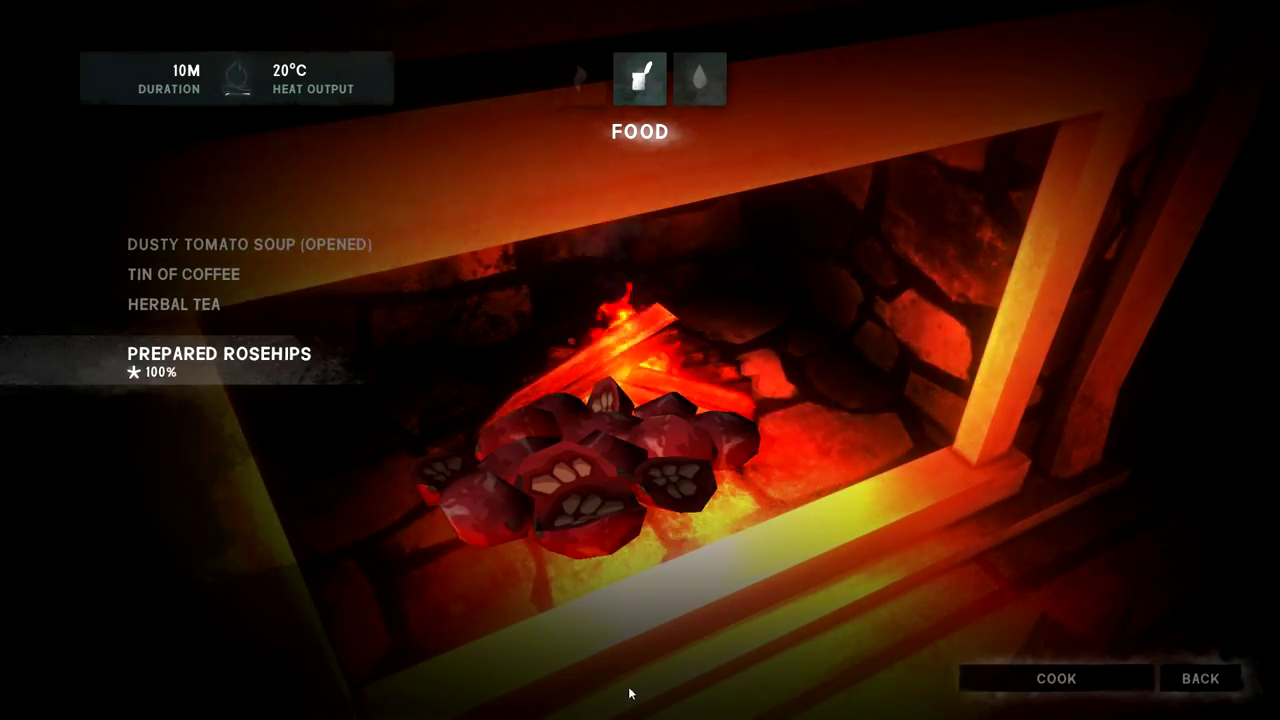
{"action": "left_click", "coordinate": [1007, 682]}
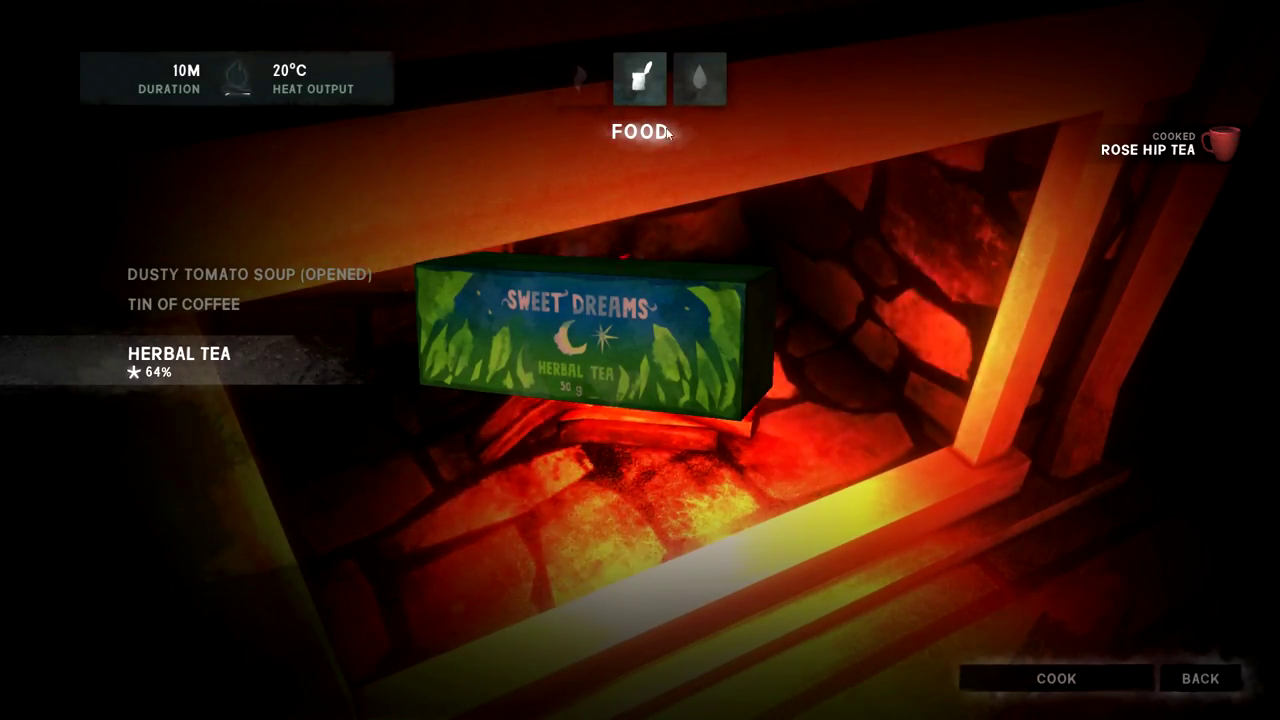
{"action": "left_click", "coordinate": [685, 76]}
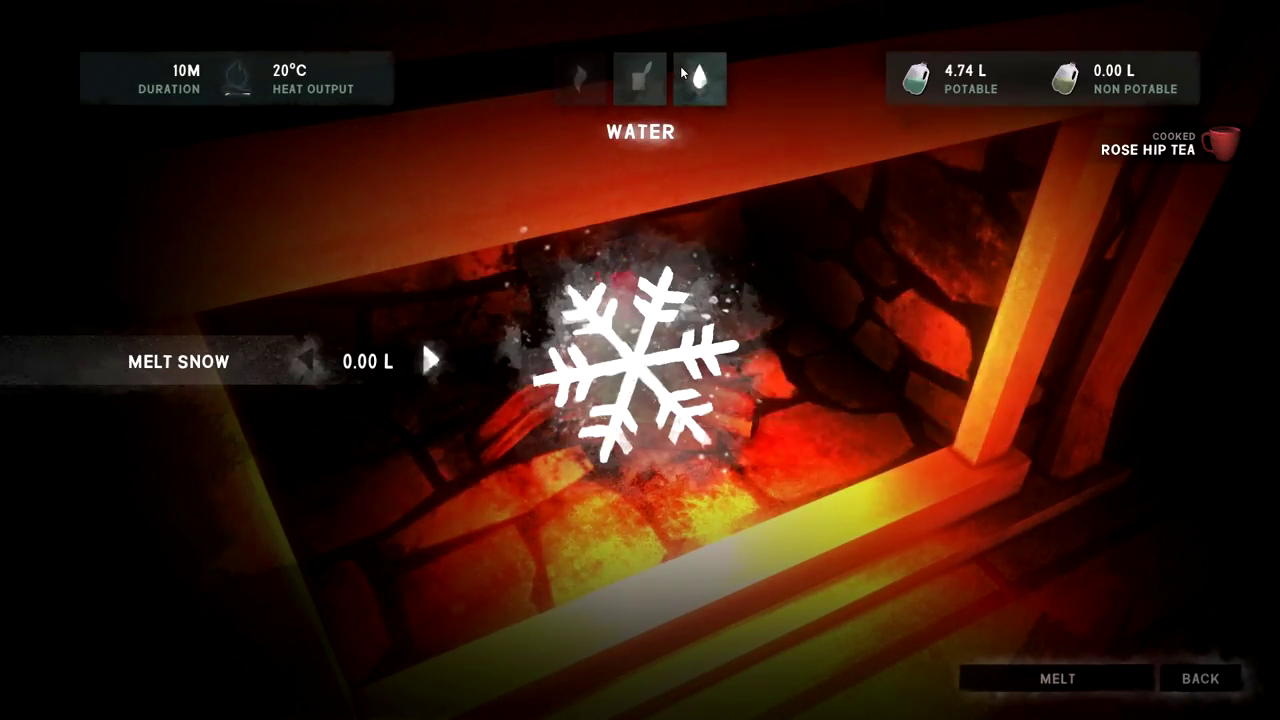
- Raise the Melt Snow amount to 2.00 L and start melting
{"action": "left_click", "coordinate": [432, 362]}
{"action": "left_click", "coordinate": [432, 362]}
{"action": "left_click", "coordinate": [432, 362]}
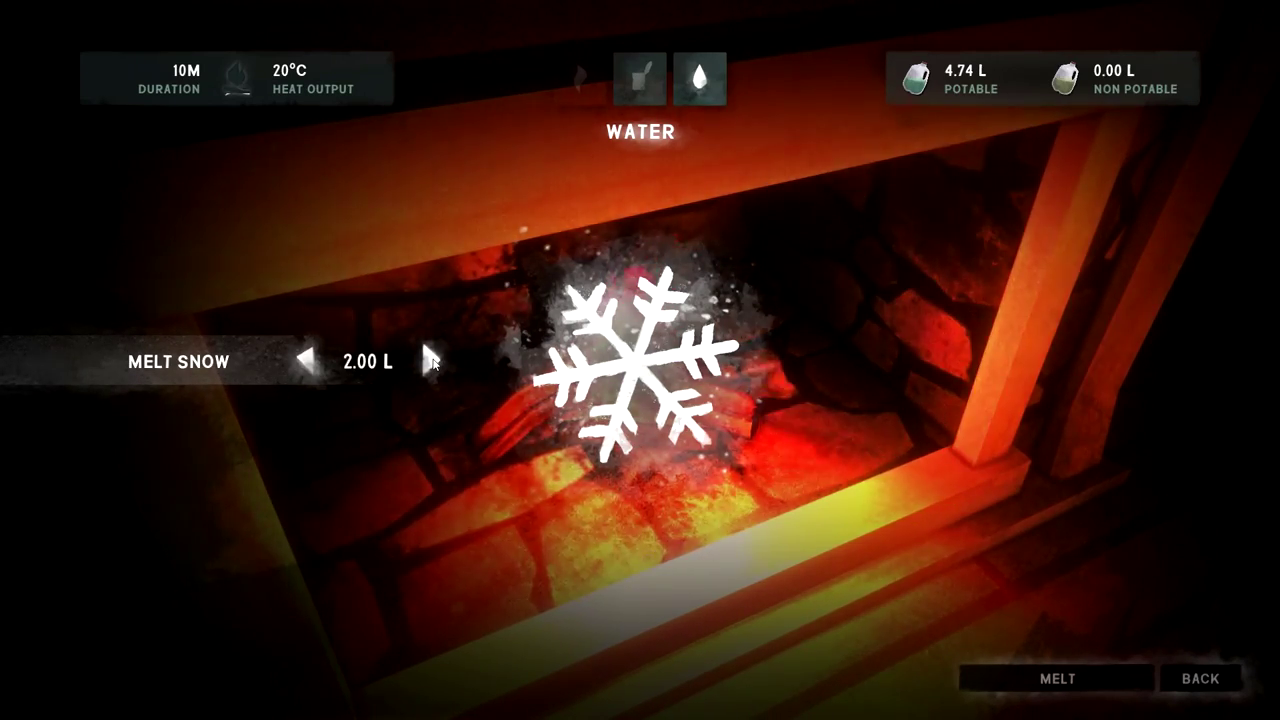
{"action": "left_click", "coordinate": [1046, 676]}
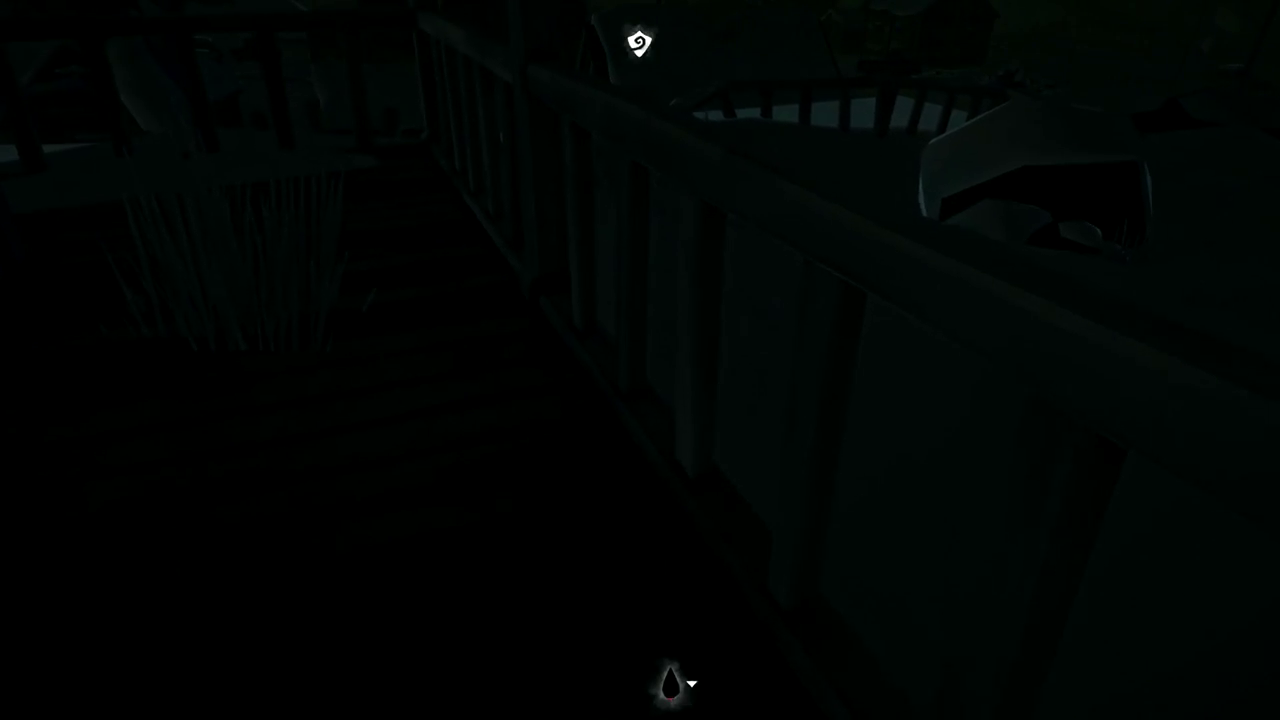
- Drink Stacy's Grape Soda from the radial menu's drinks on the porch
{"action": "key", "text": "Tab"}
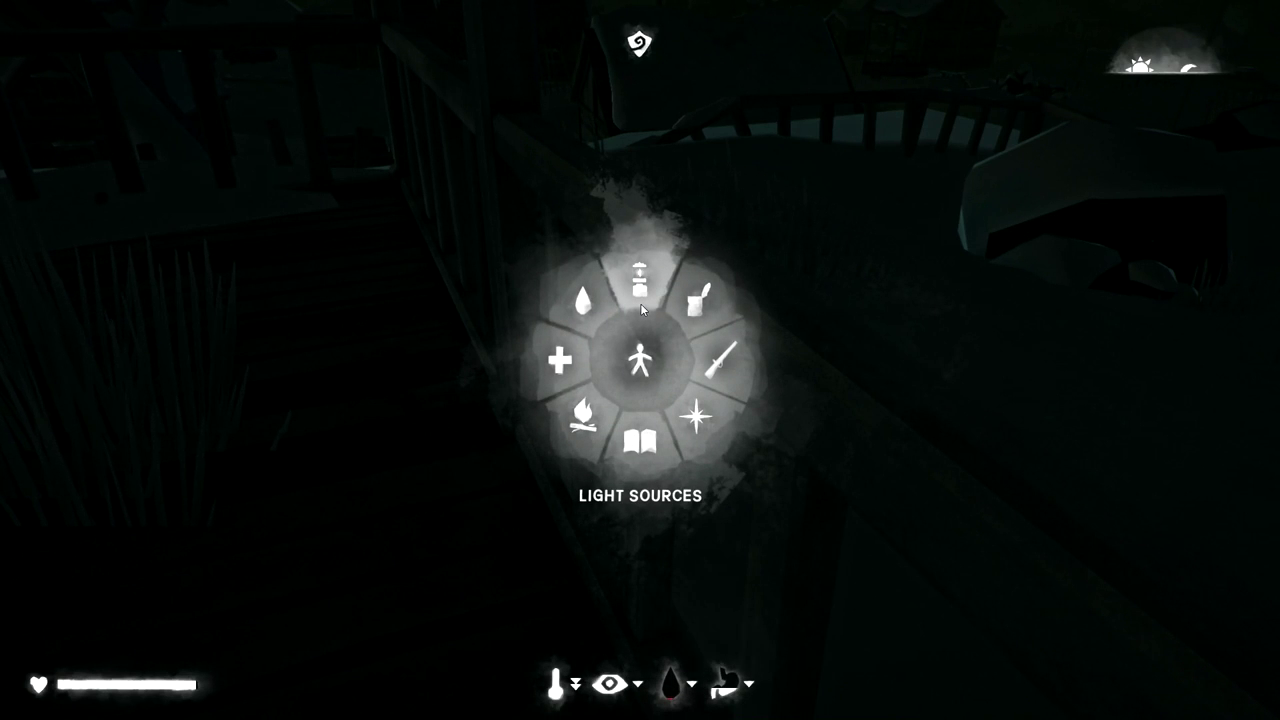
{"action": "left_click", "coordinate": [600, 309]}
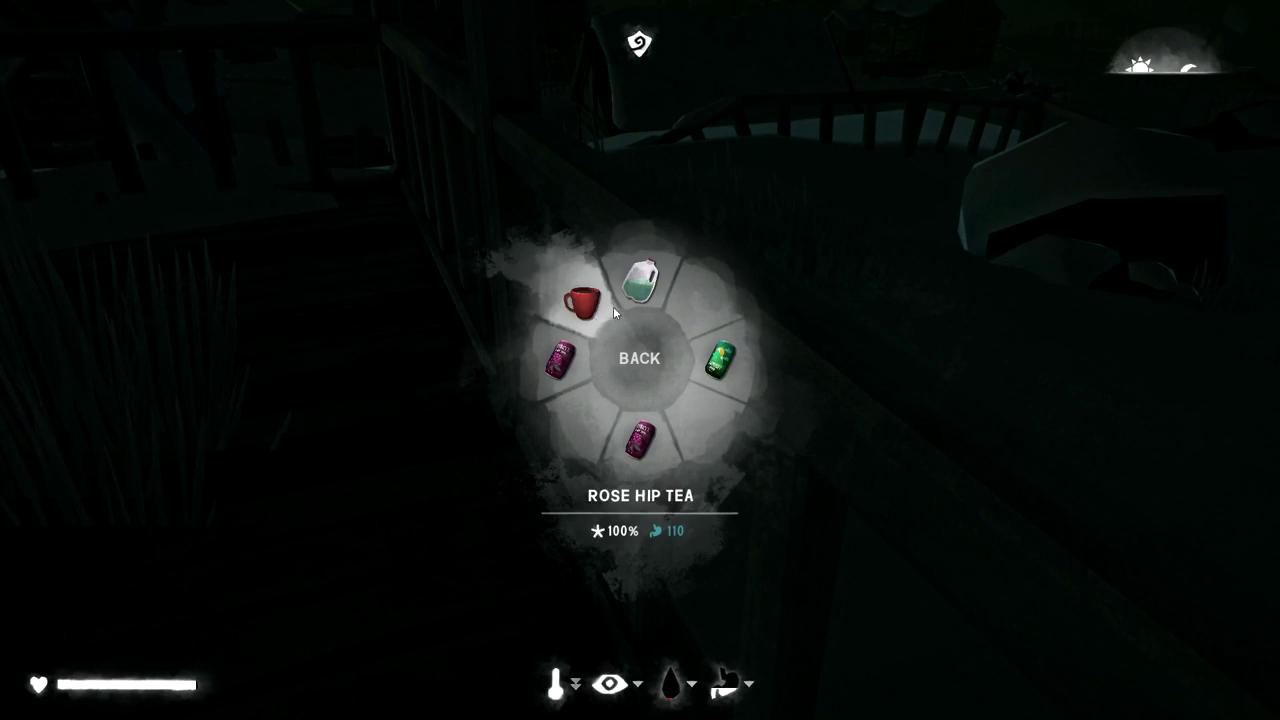
{"action": "left_click", "coordinate": [586, 353]}
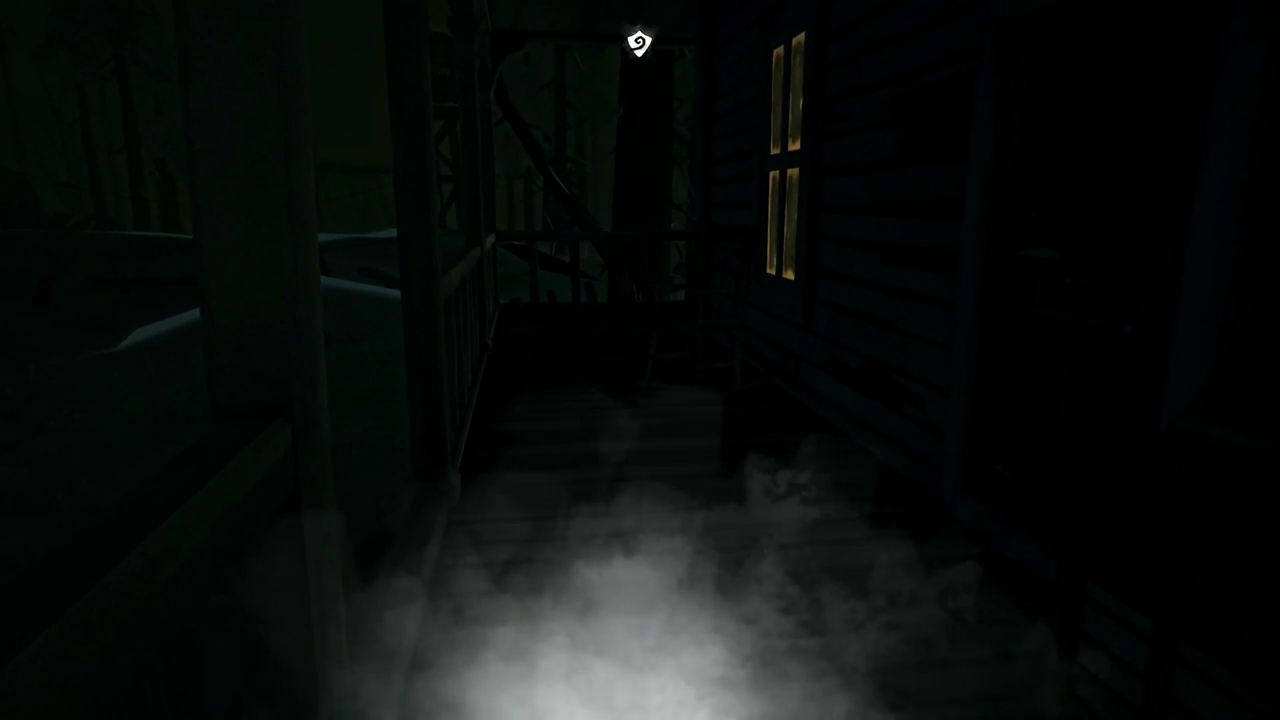
- Walk along the porch to the firewood bin and open it
{"action": "key", "text": "w"}
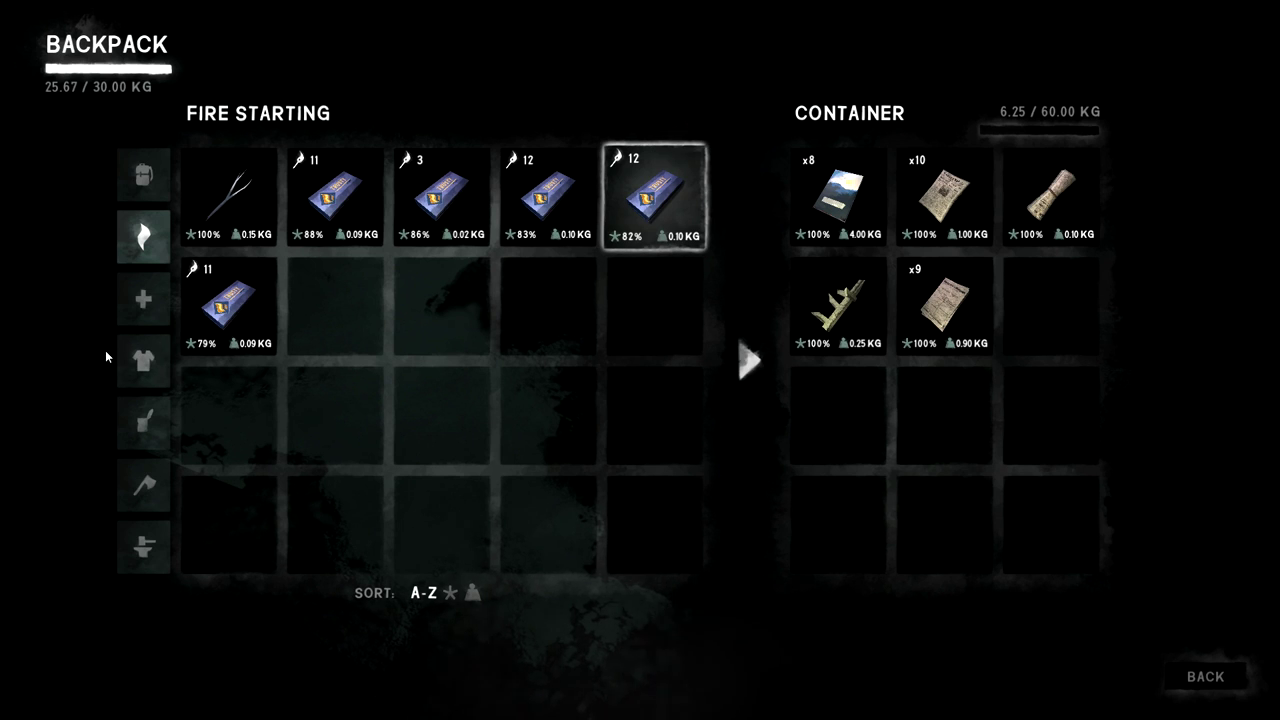
- Close the firewood bin at 9.9 / 30 and head back outdoors
{"action": "left_click", "coordinate": [1187, 687]}
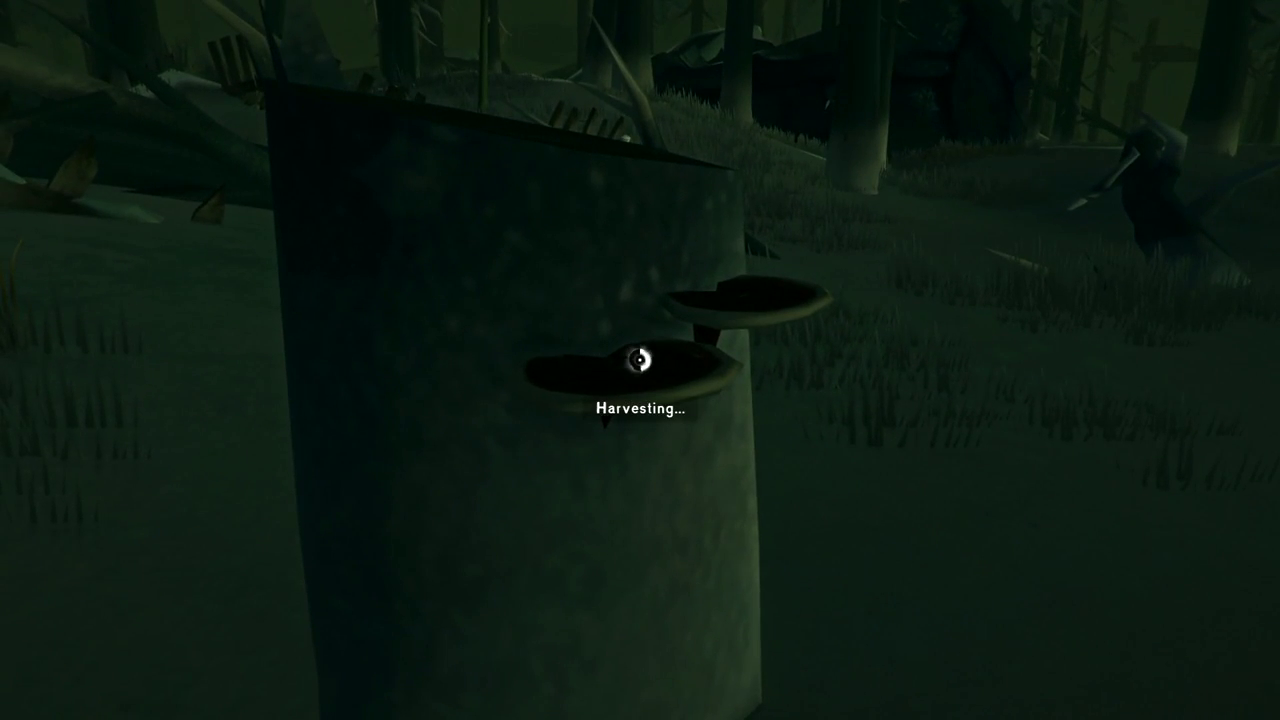
- Finish harvesting the stump's Reishi mushrooms, then walk up to the Old Schoolhouse
{"action": "left_click", "coordinate": [640, 360]}
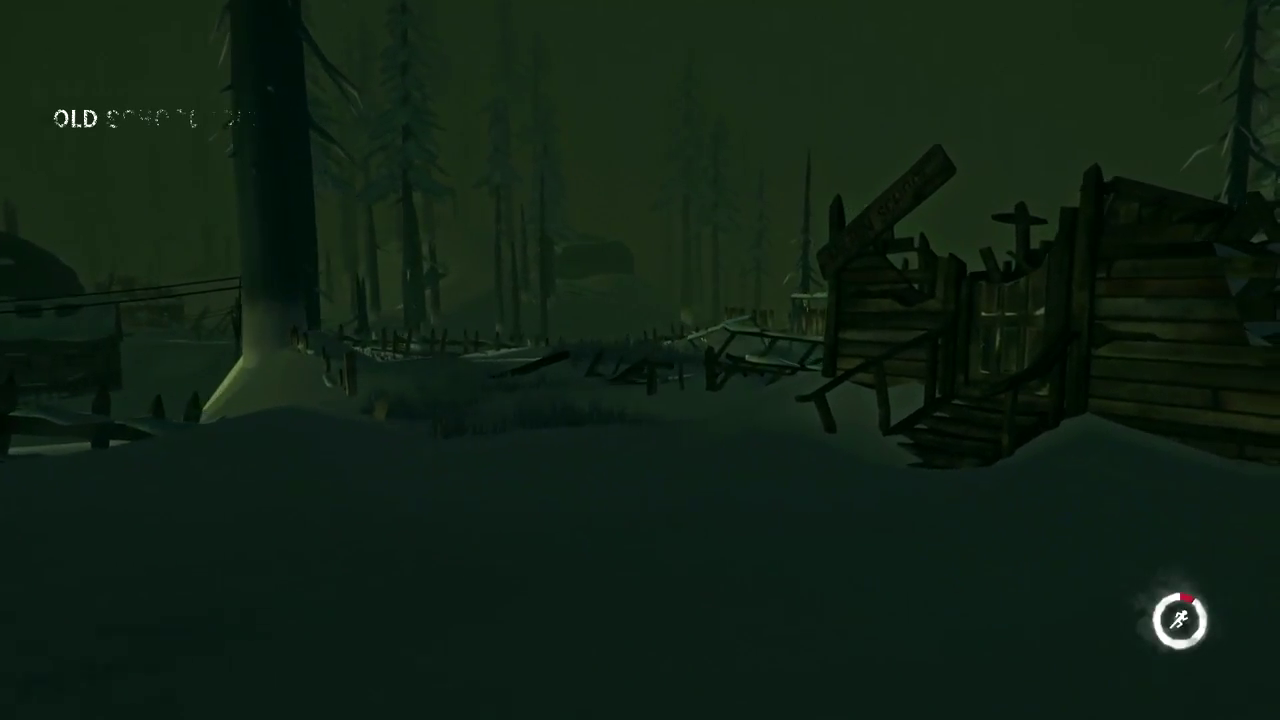
{"action": "key", "text": "w"}
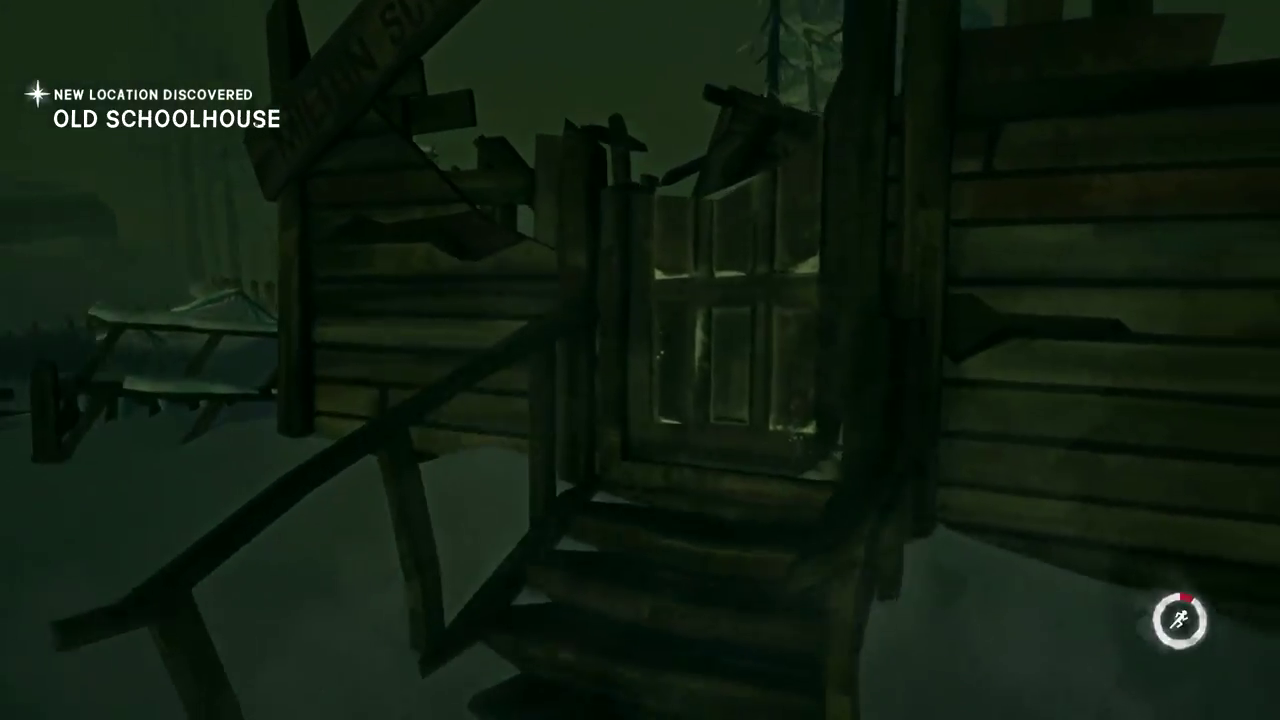
- Walk around the schoolhouse past the picnic tables and swings to the pickup truck
{"action": "key", "text": "w"}
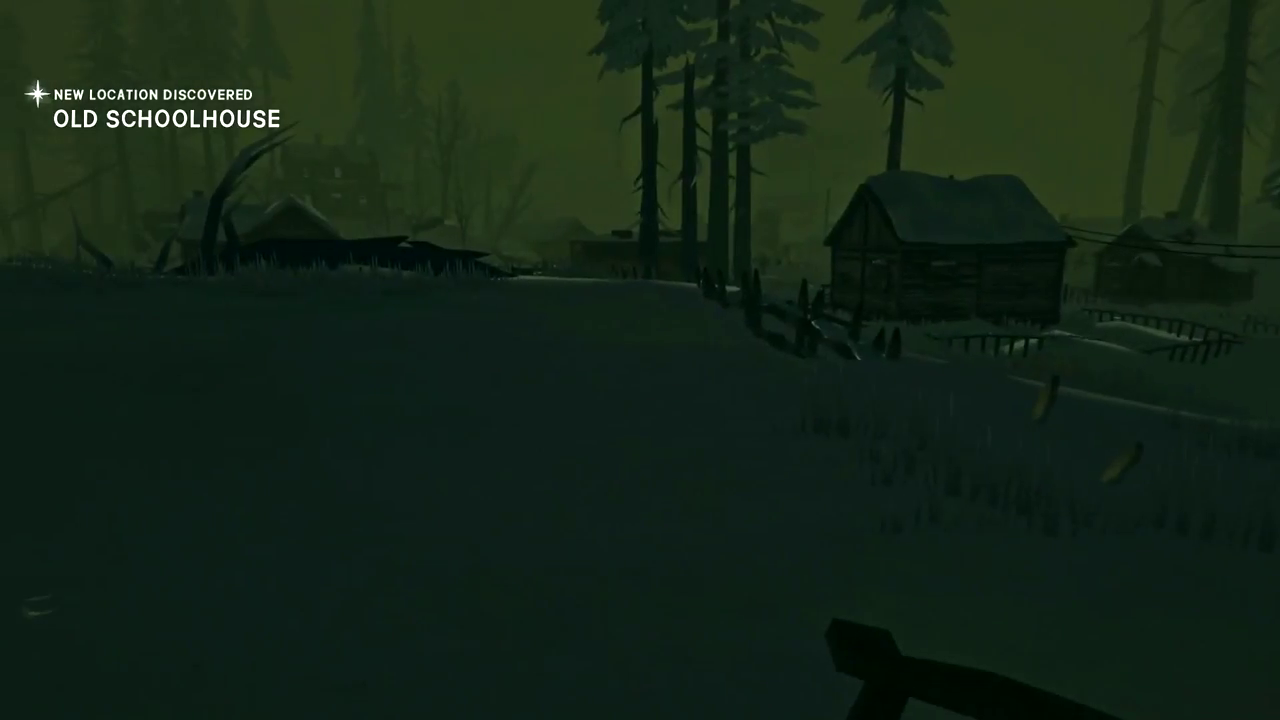
{"action": "key", "text": "w"}
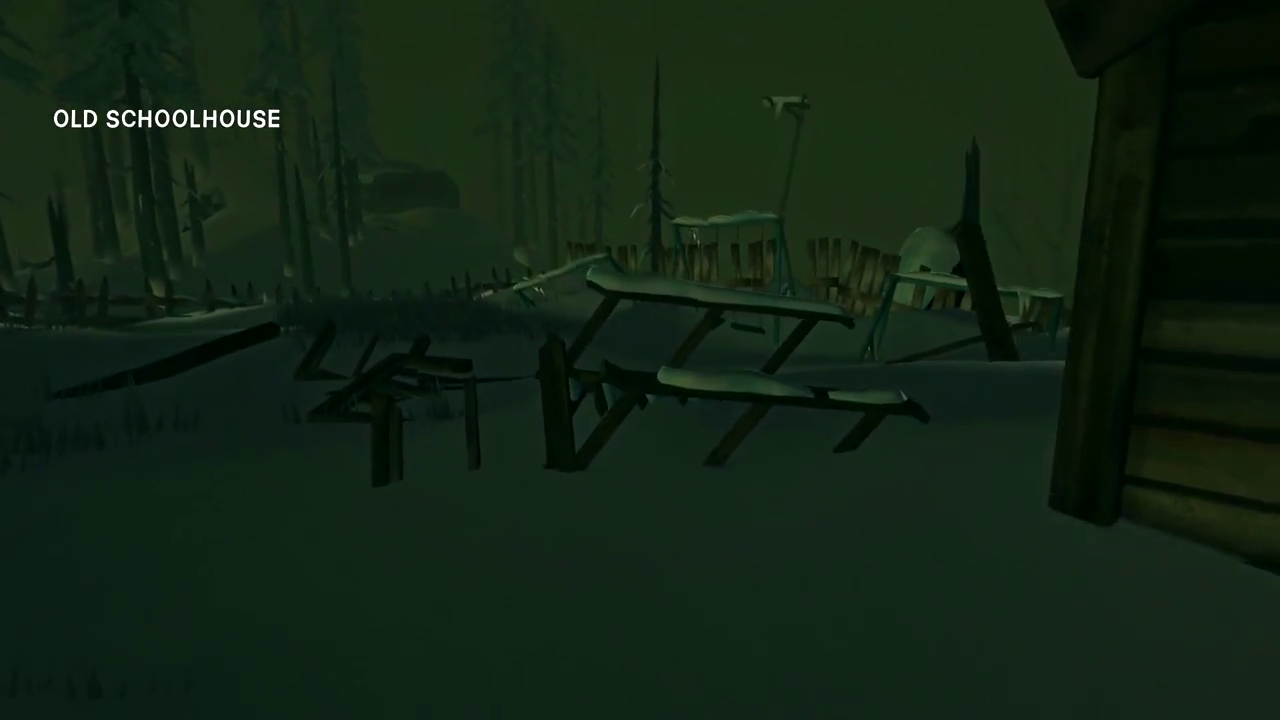
{"action": "key", "text": "w"}
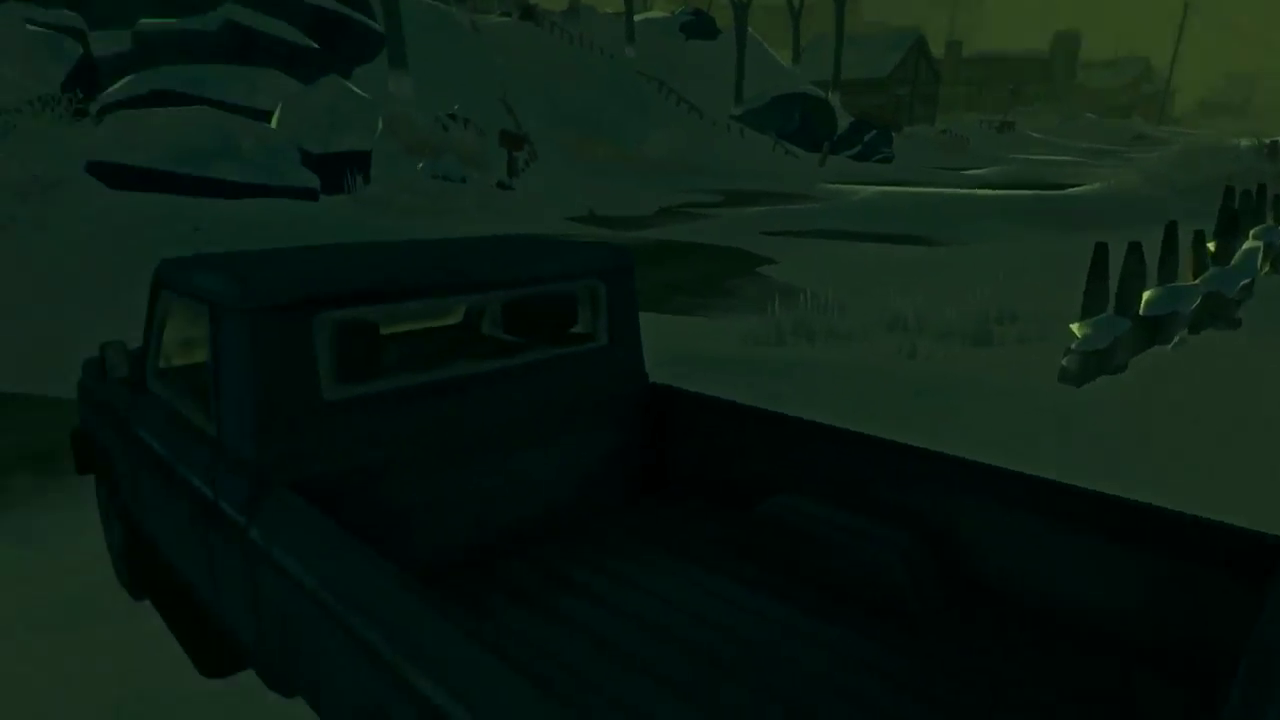
{"action": "key", "text": "w"}
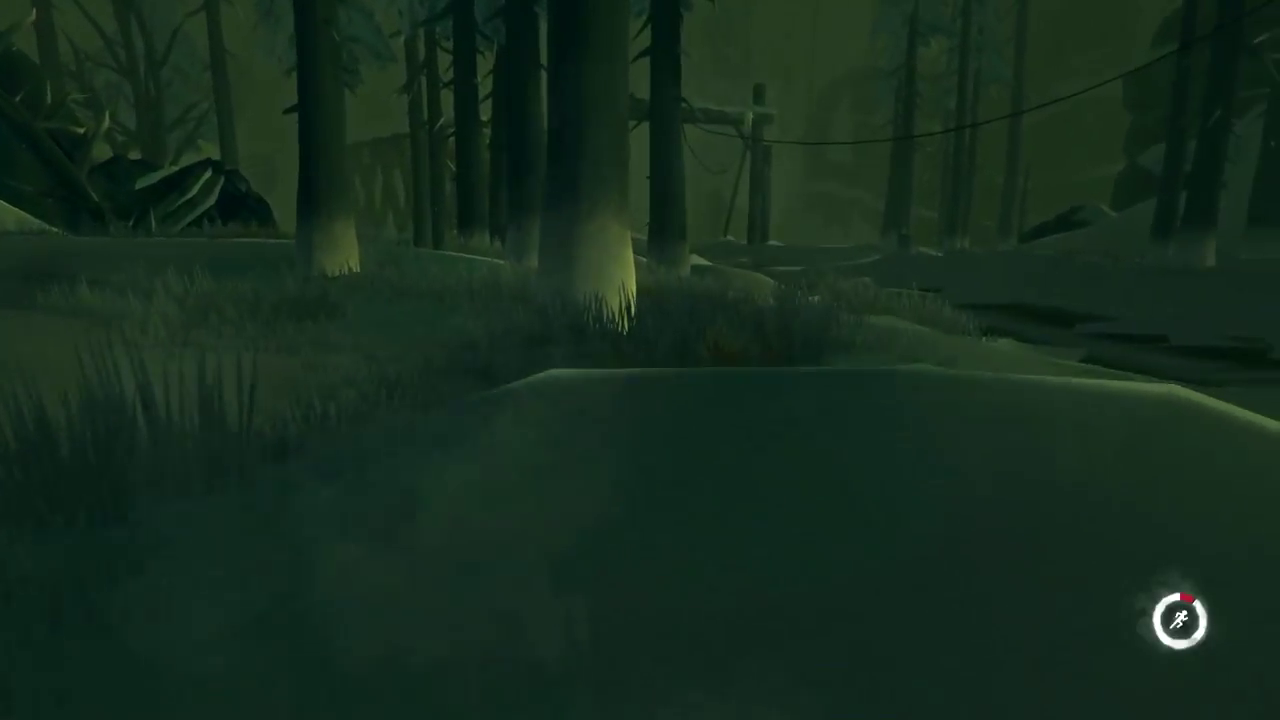
- Walk past the truck to the fence and gate, then finish the fir firewood inspection
{"action": "key", "text": "w"}
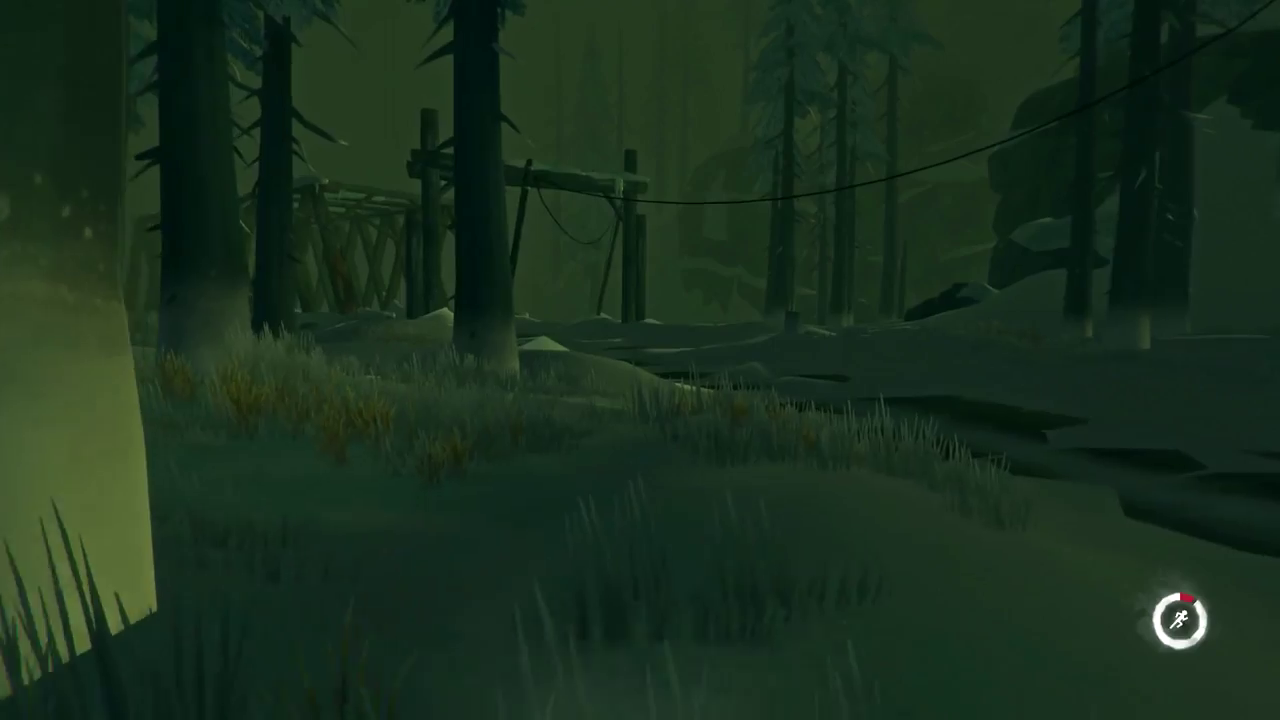
{"action": "key", "text": "w"}
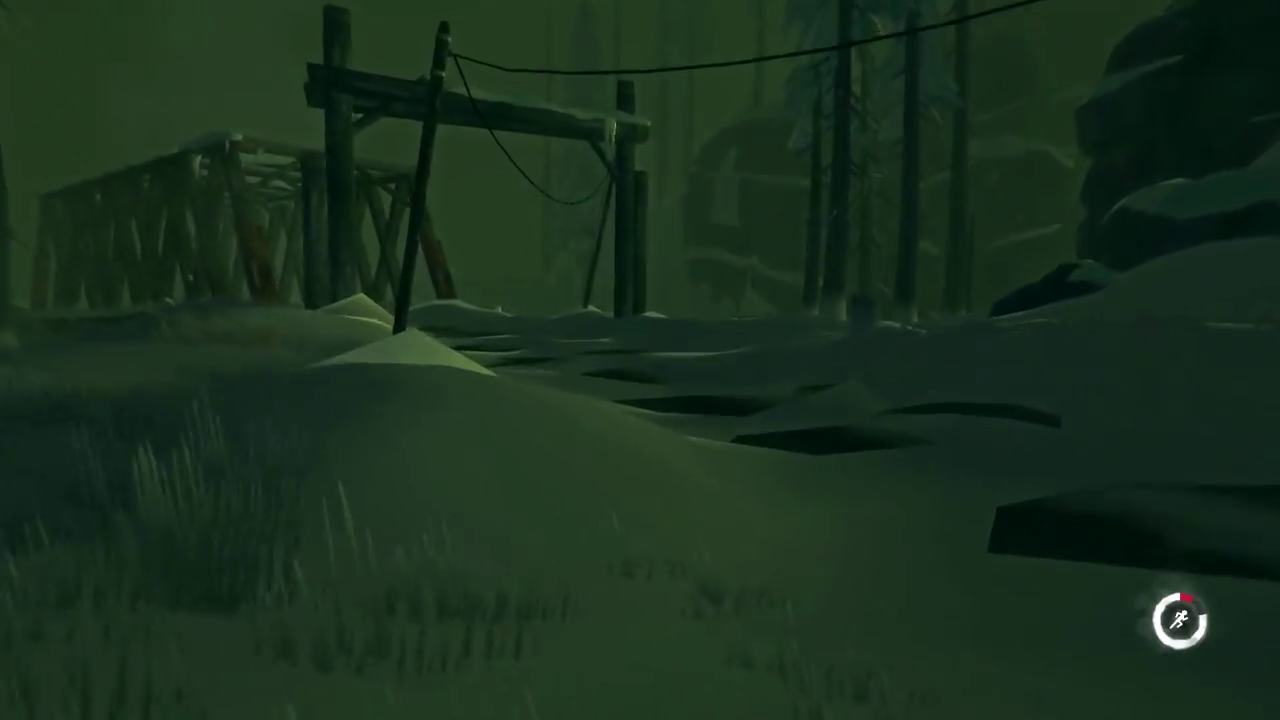
{"action": "key", "text": "w"}
{"action": "key", "text": "w"}
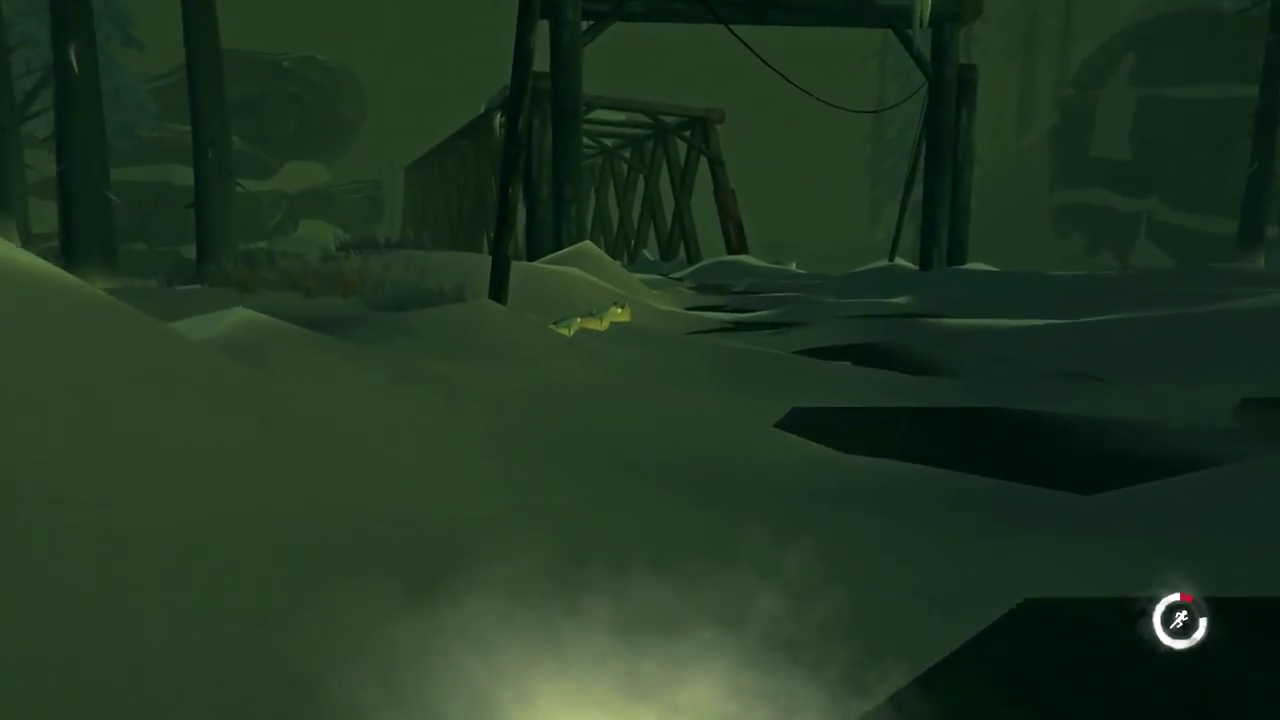
{"action": "key", "text": "w"}
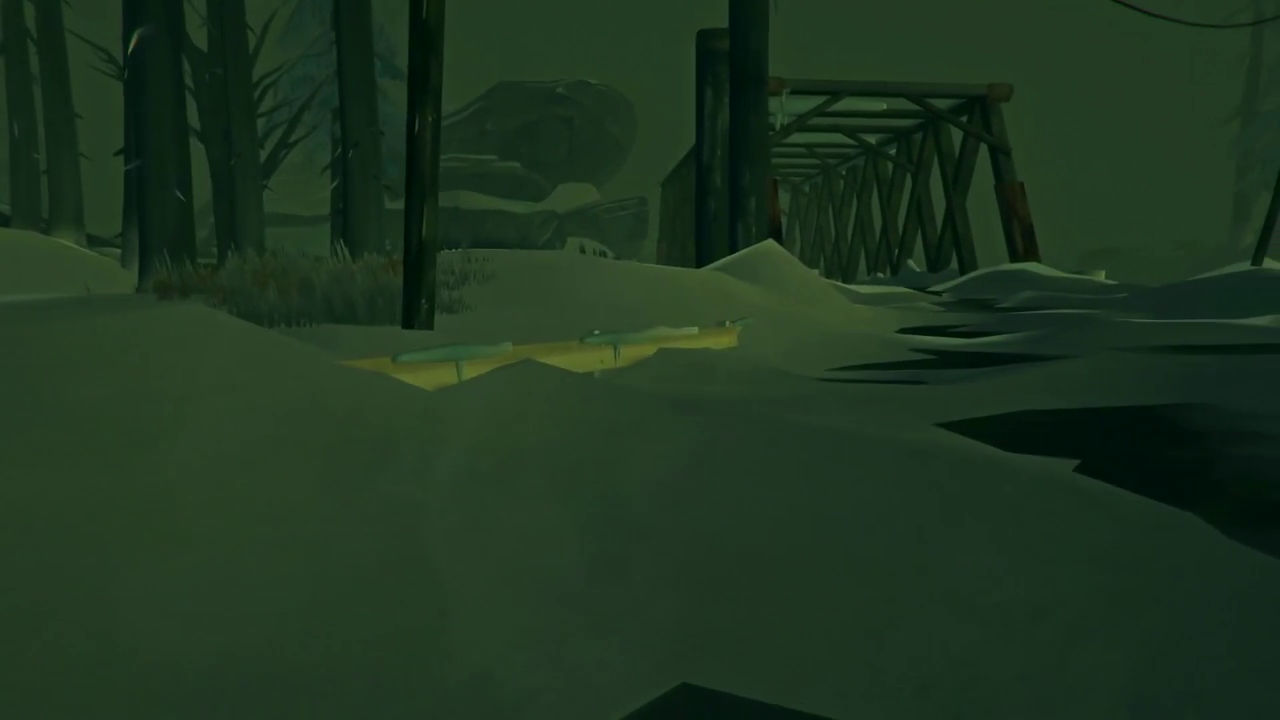
{"action": "key", "text": "w"}
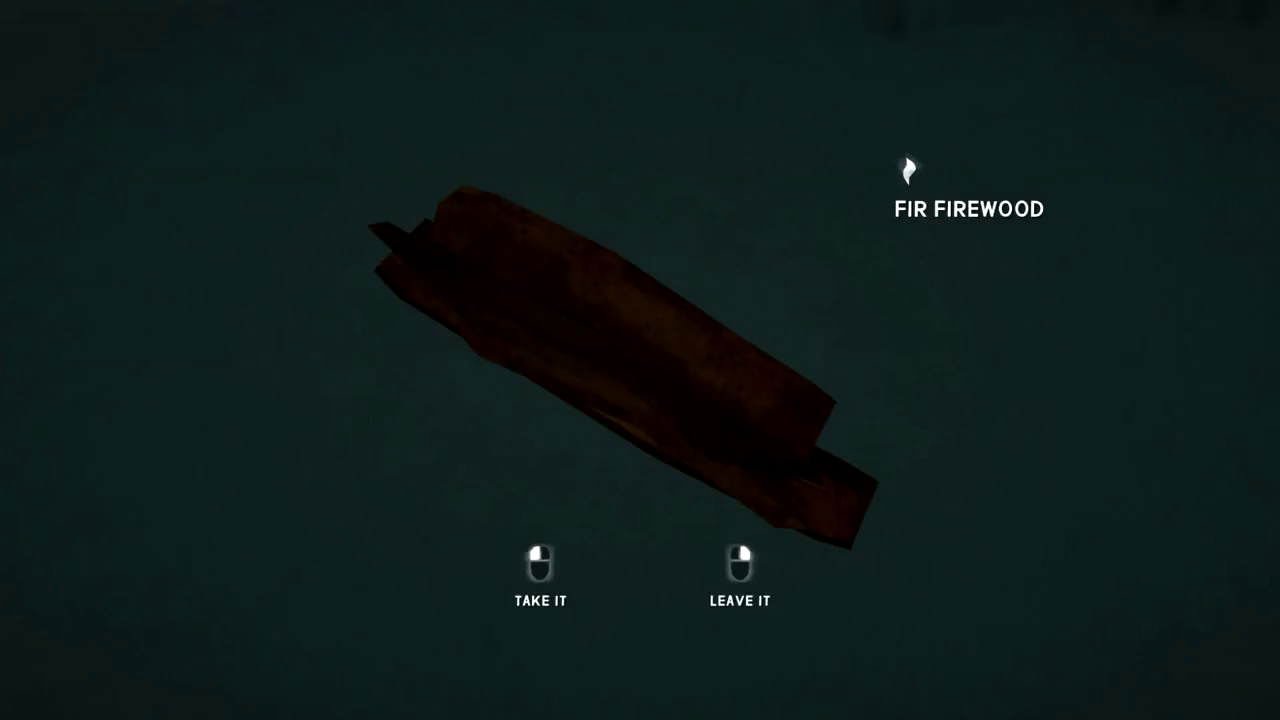
{"action": "left_click", "coordinate": [640, 360]}
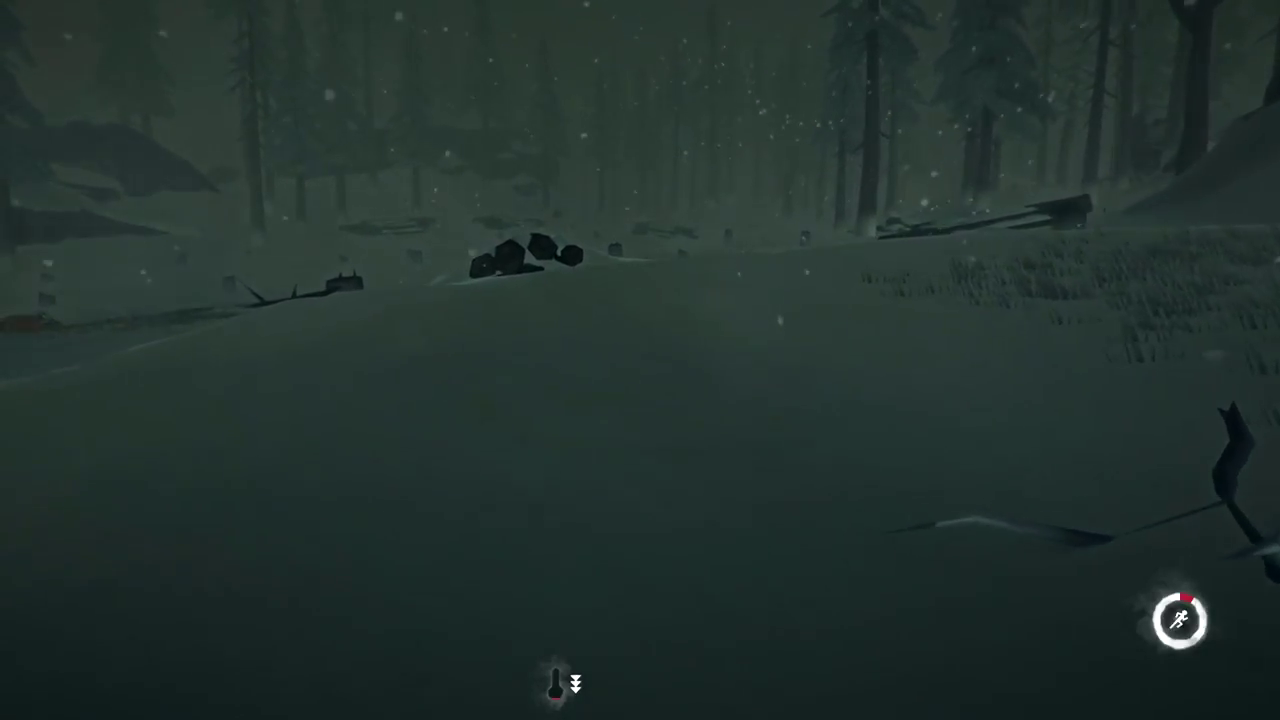
- Walk through the snowy forest past the rocks to the parked red car
{"action": "key", "text": "w"}
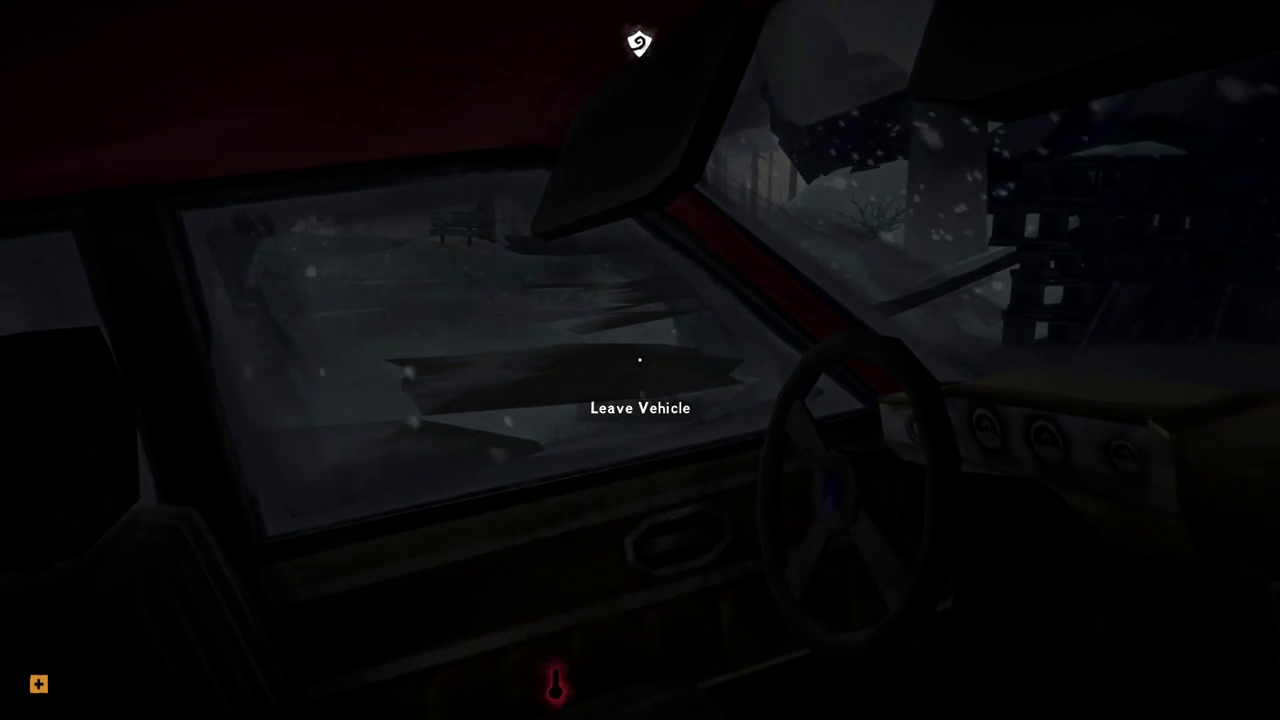
- Check the Wood Matches under Light Sources in the radial menu, then pause the game
{"action": "key", "text": "Tab"}
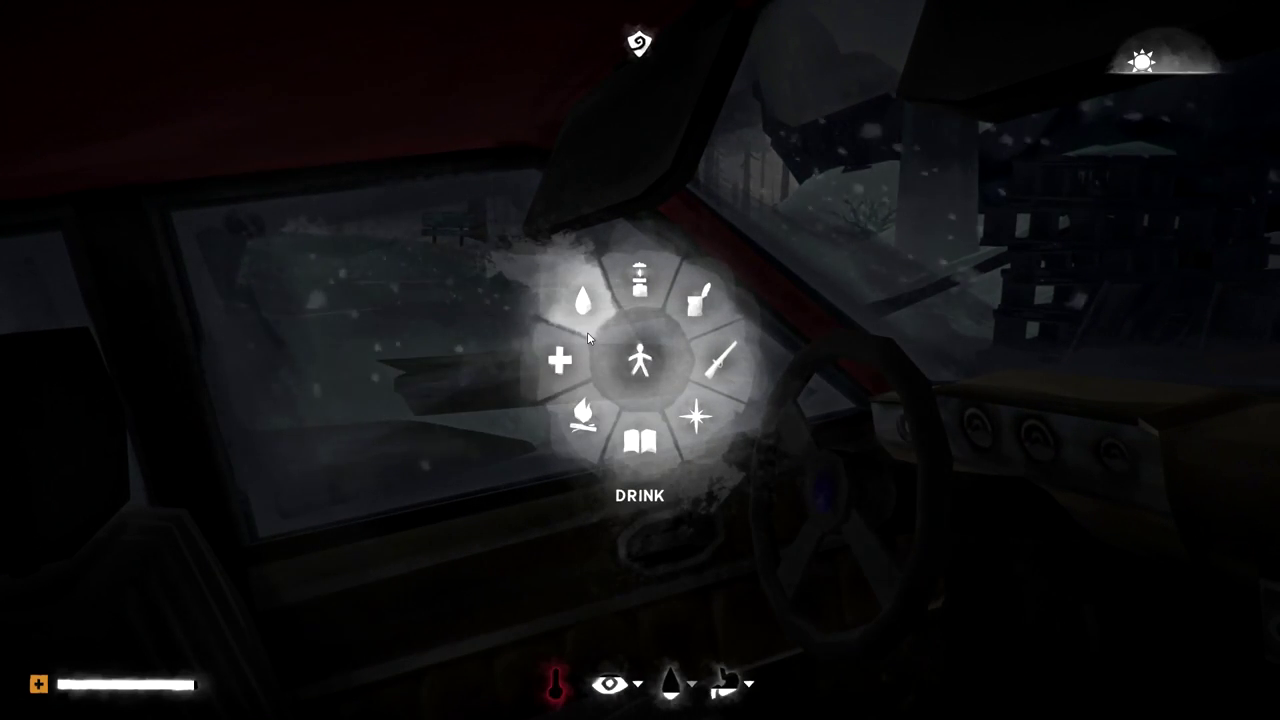
{"action": "left_click", "coordinate": [585, 410]}
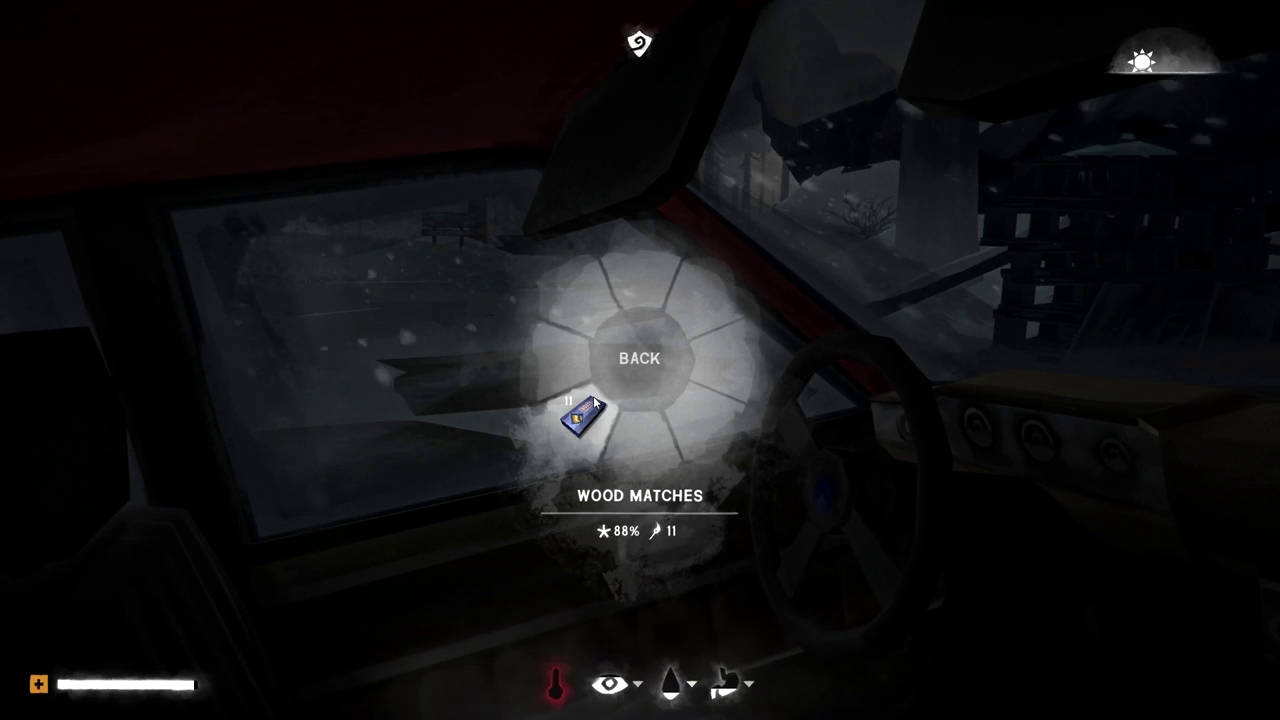
{"action": "key", "text": "Tab"}
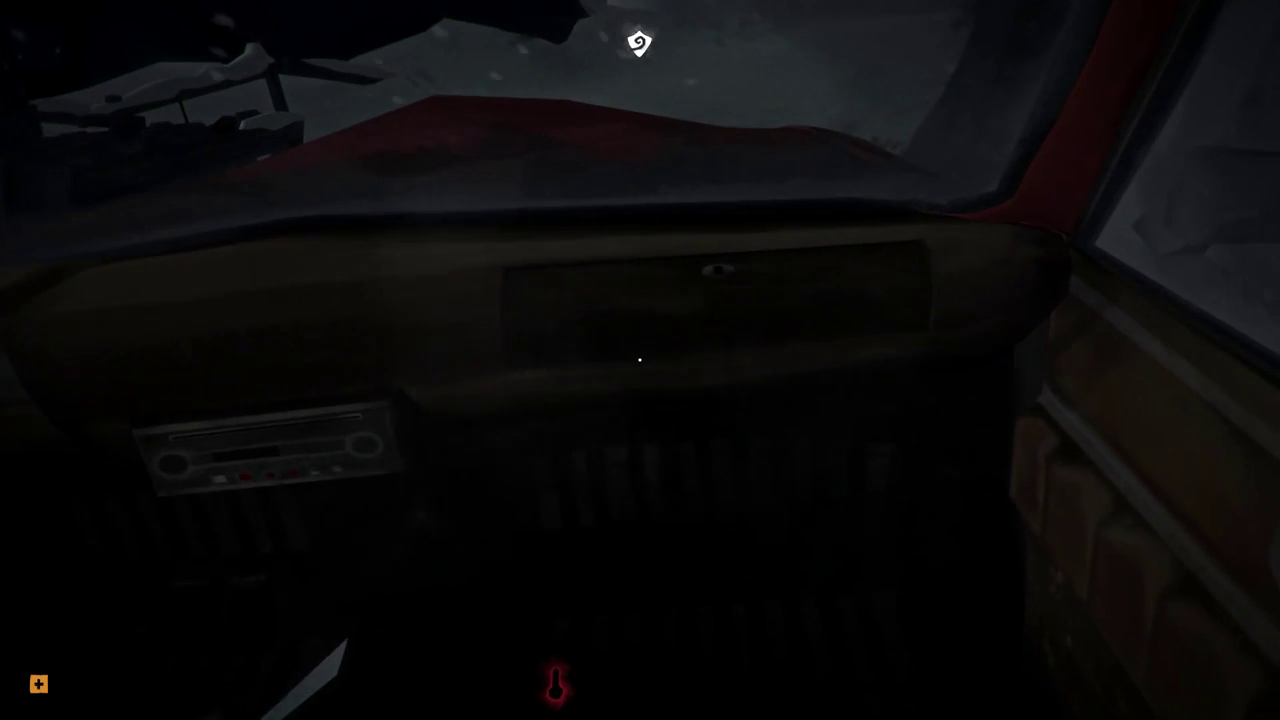
{"action": "key", "text": "Escape"}
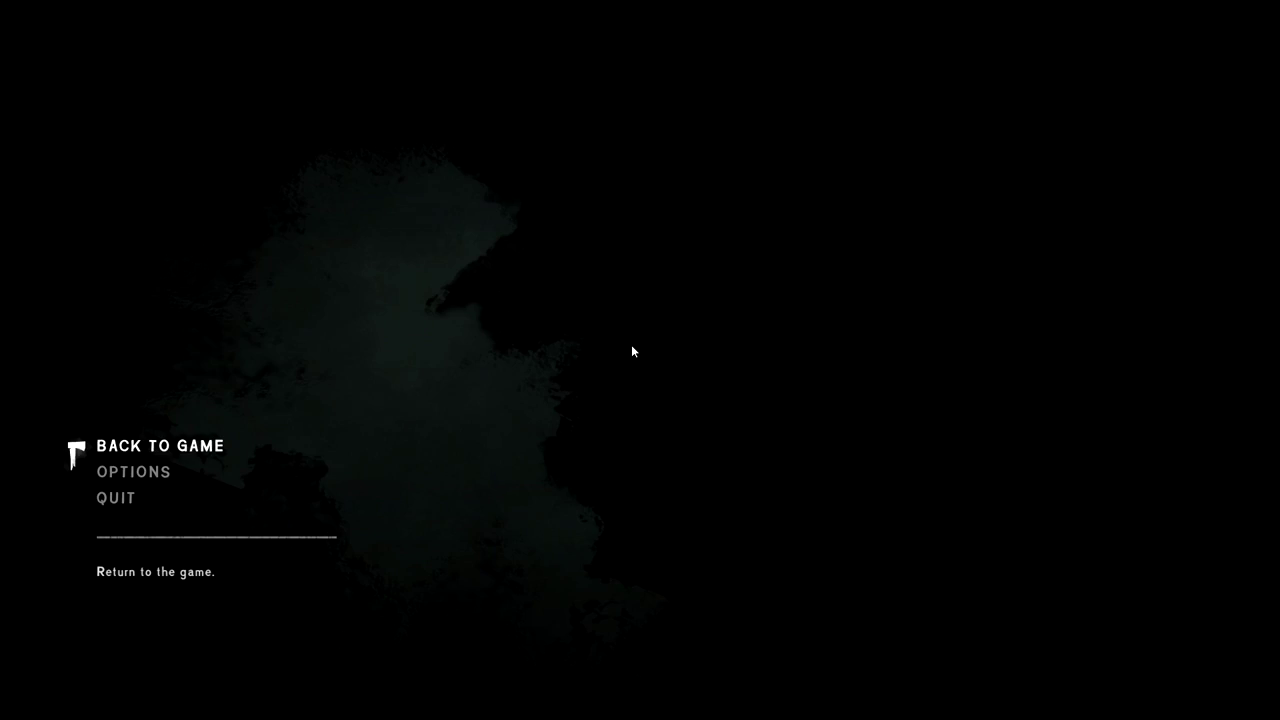
- Resume play, walk along the road and open the red roadside mailbox
{"action": "key", "text": "Escape"}
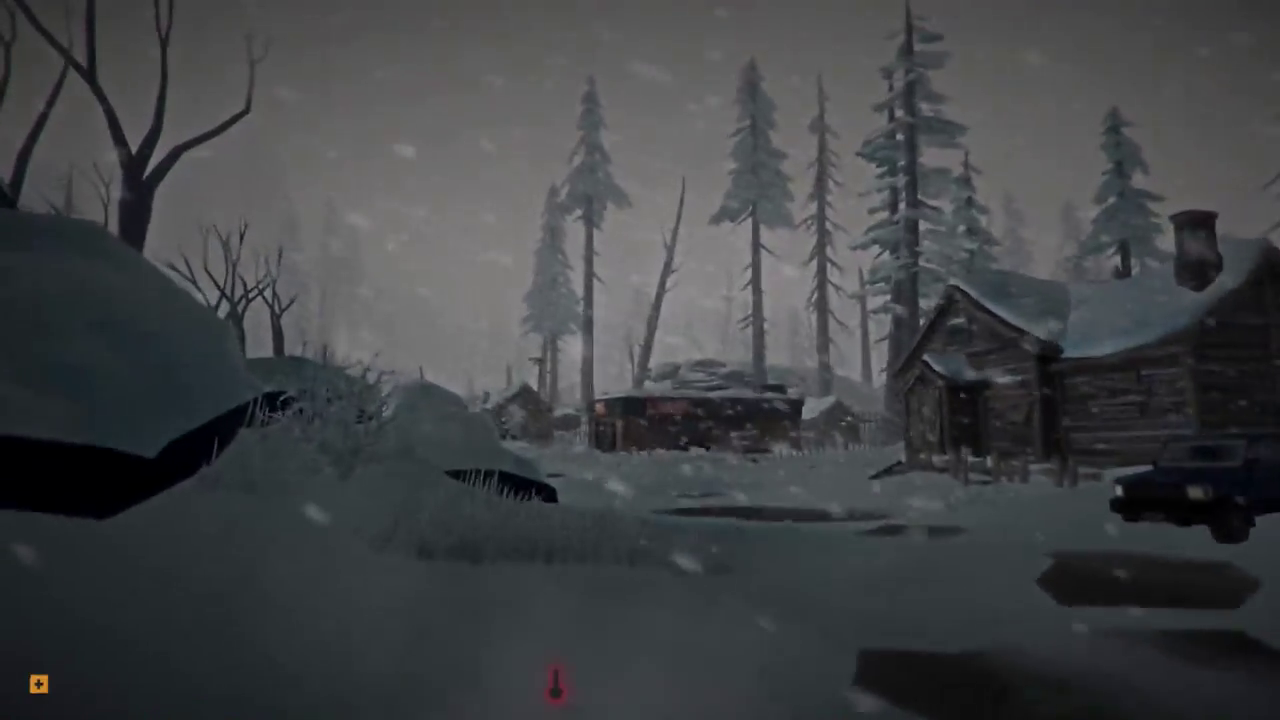
{"action": "key", "text": "w"}
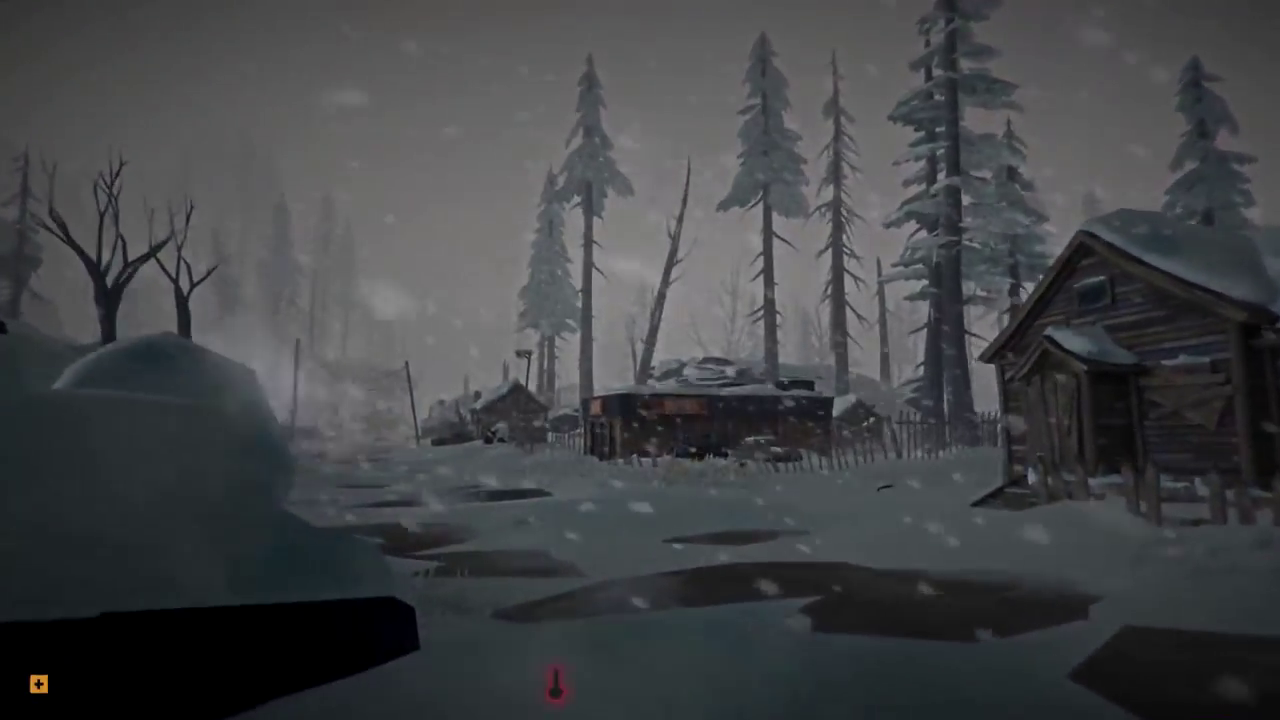
{"action": "key", "text": "w"}
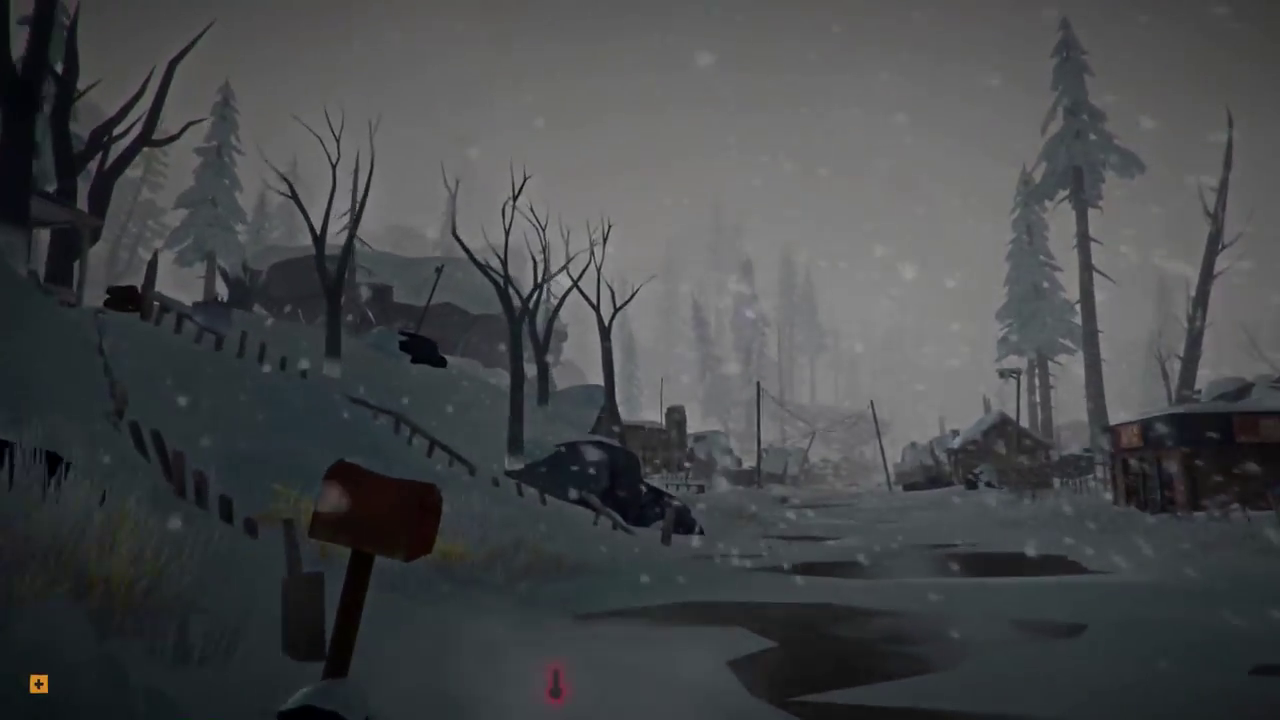
{"action": "key", "text": "w"}
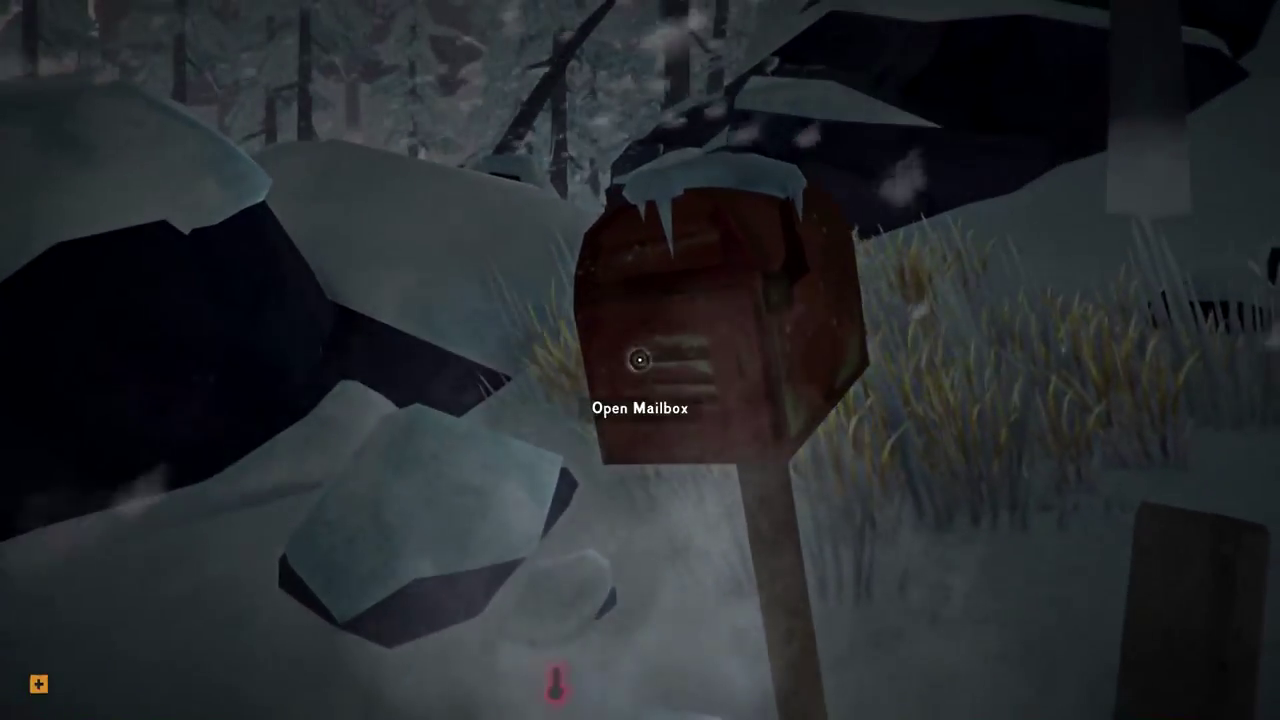
{"action": "left_click", "coordinate": [639, 359]}
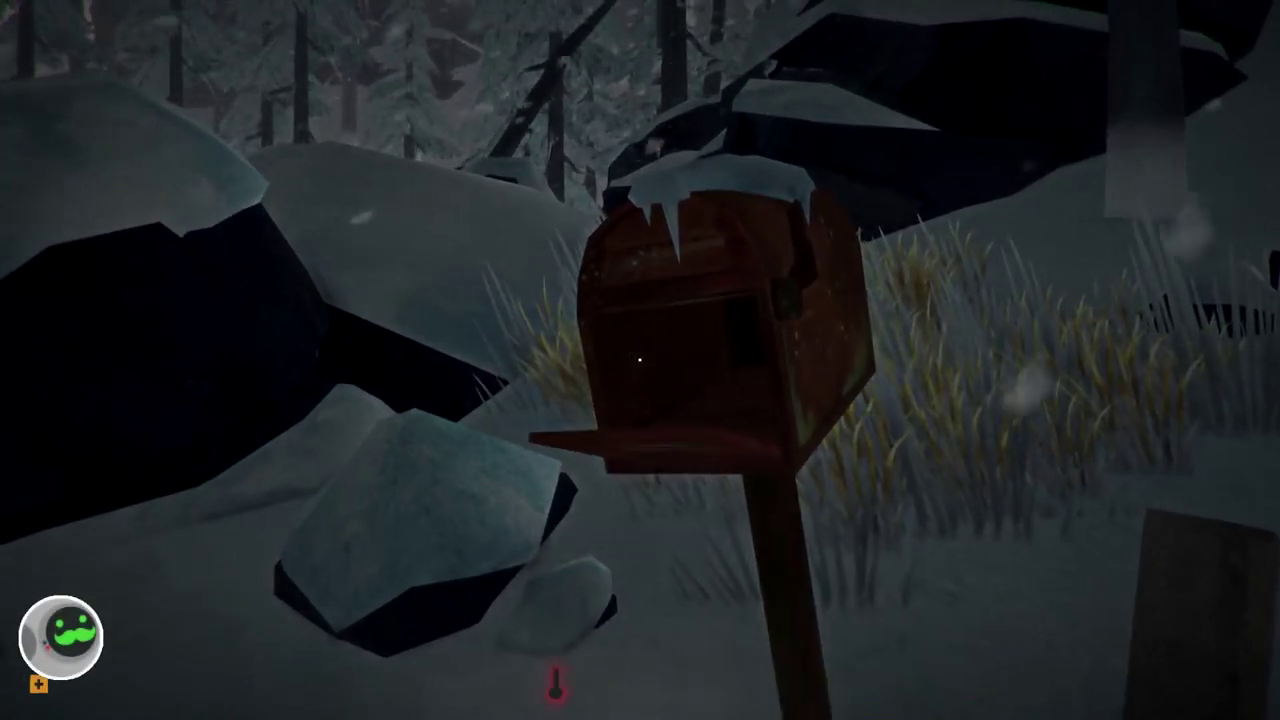
- Head uphill to Milton House and go in through its porch door
{"action": "key", "text": "w"}
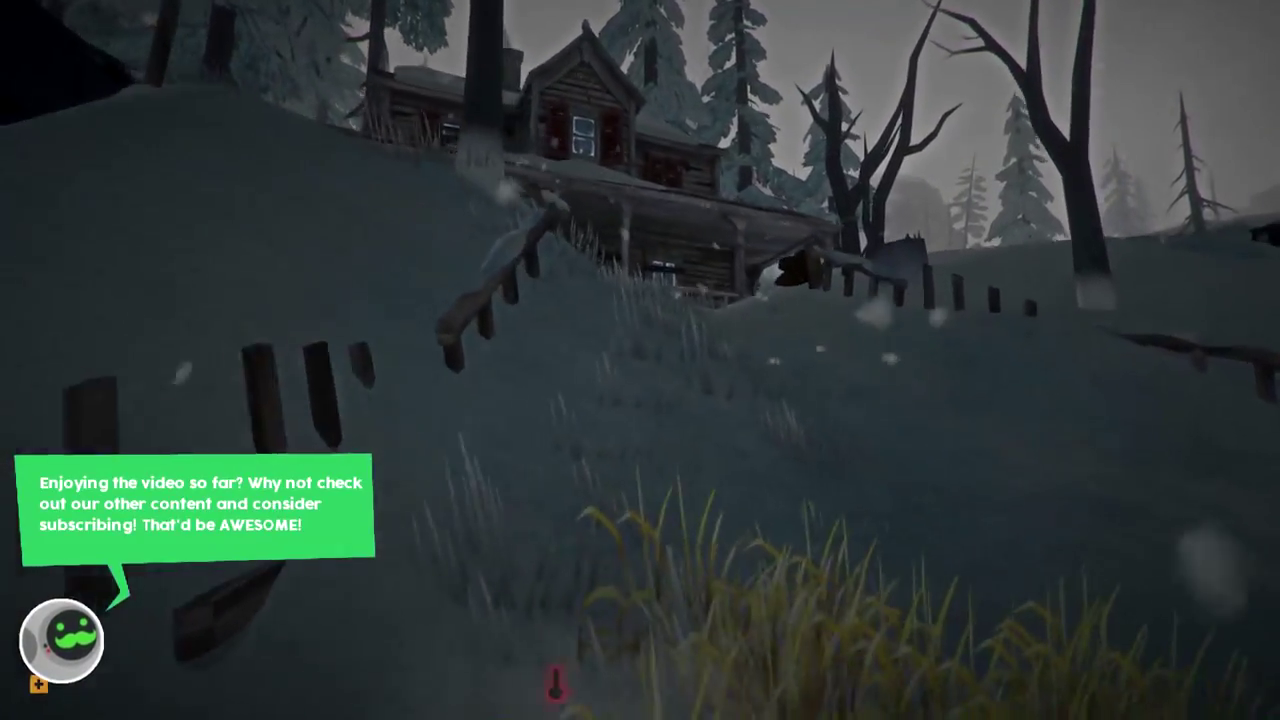
{"action": "key", "text": "w"}
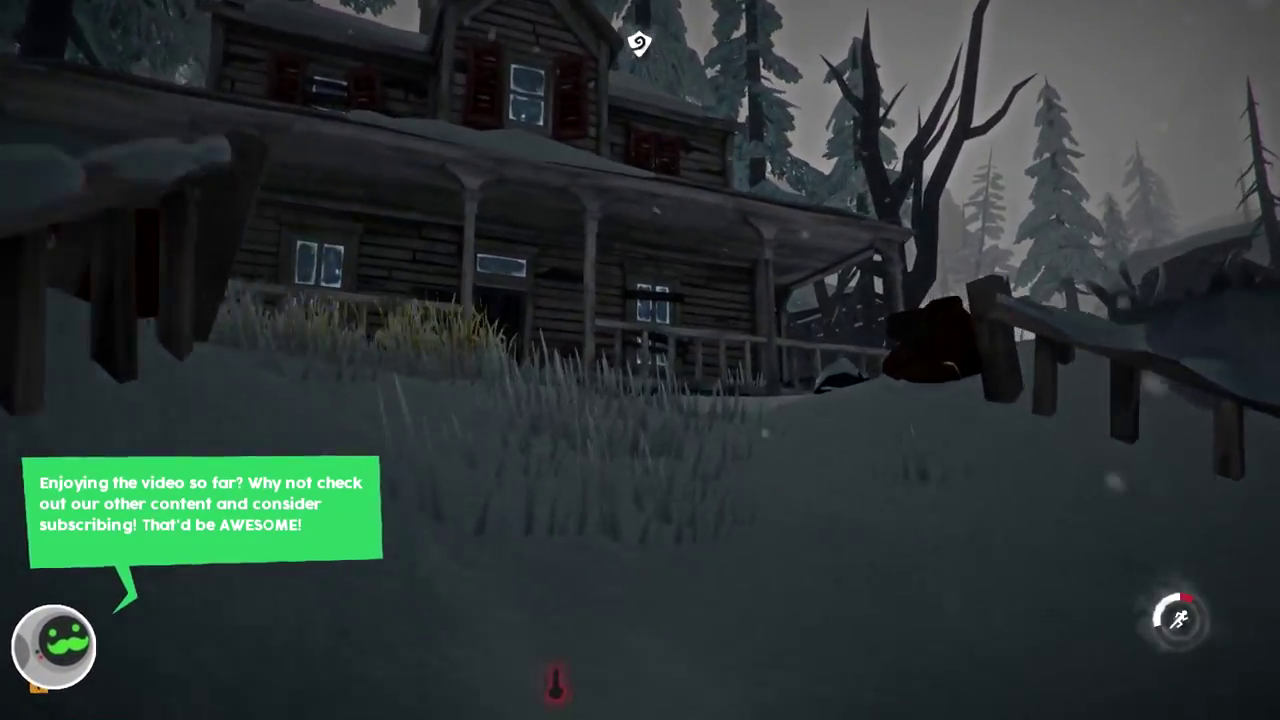
{"action": "key", "text": "w"}
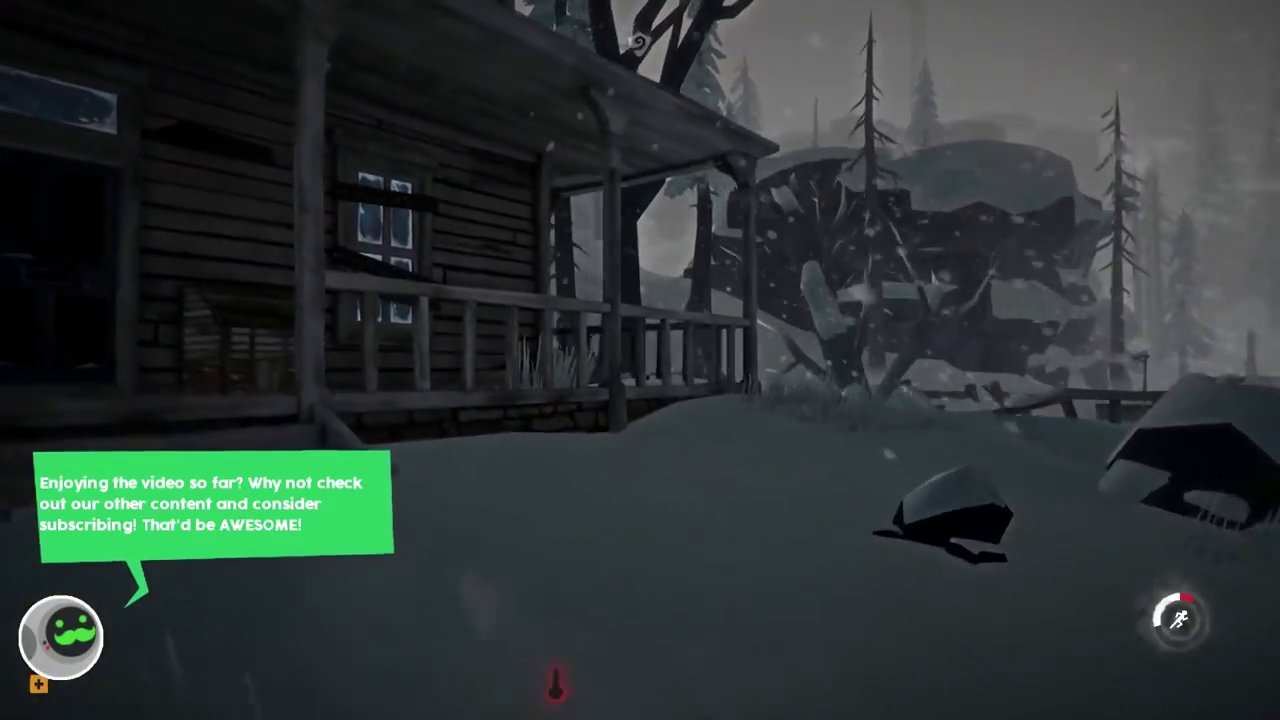
{"action": "key", "text": "w"}
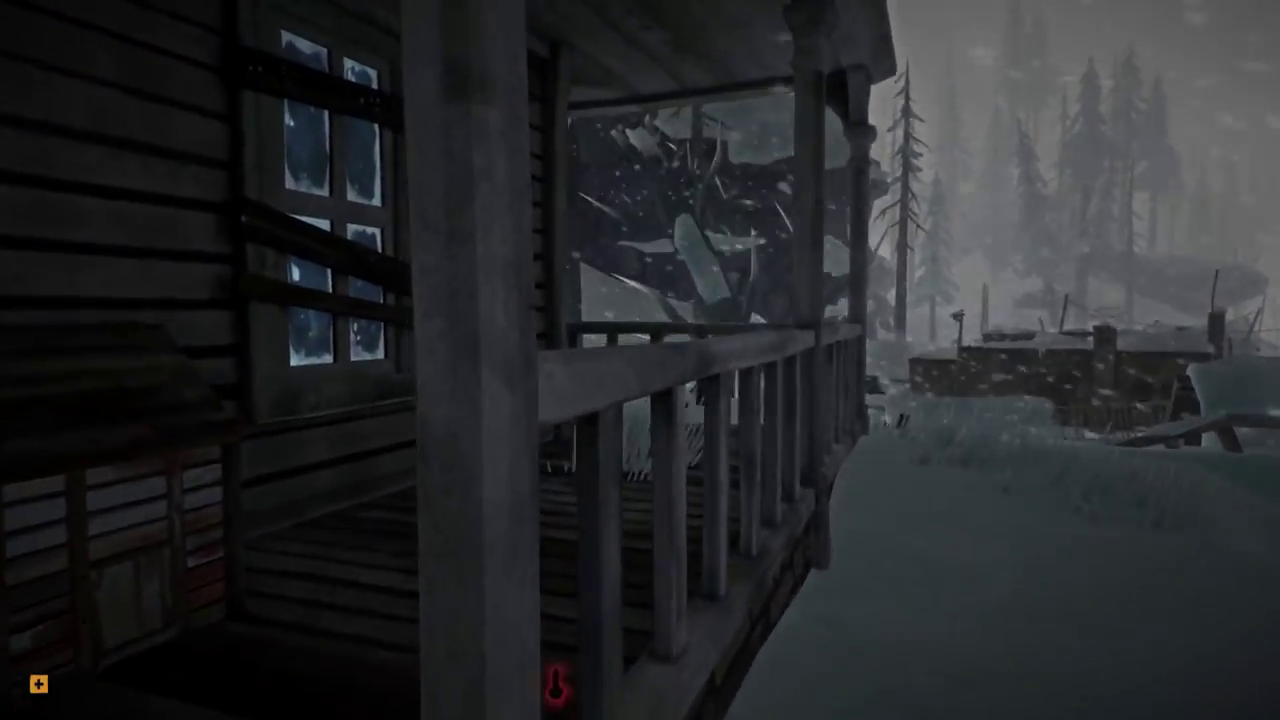
{"action": "key", "text": "w"}
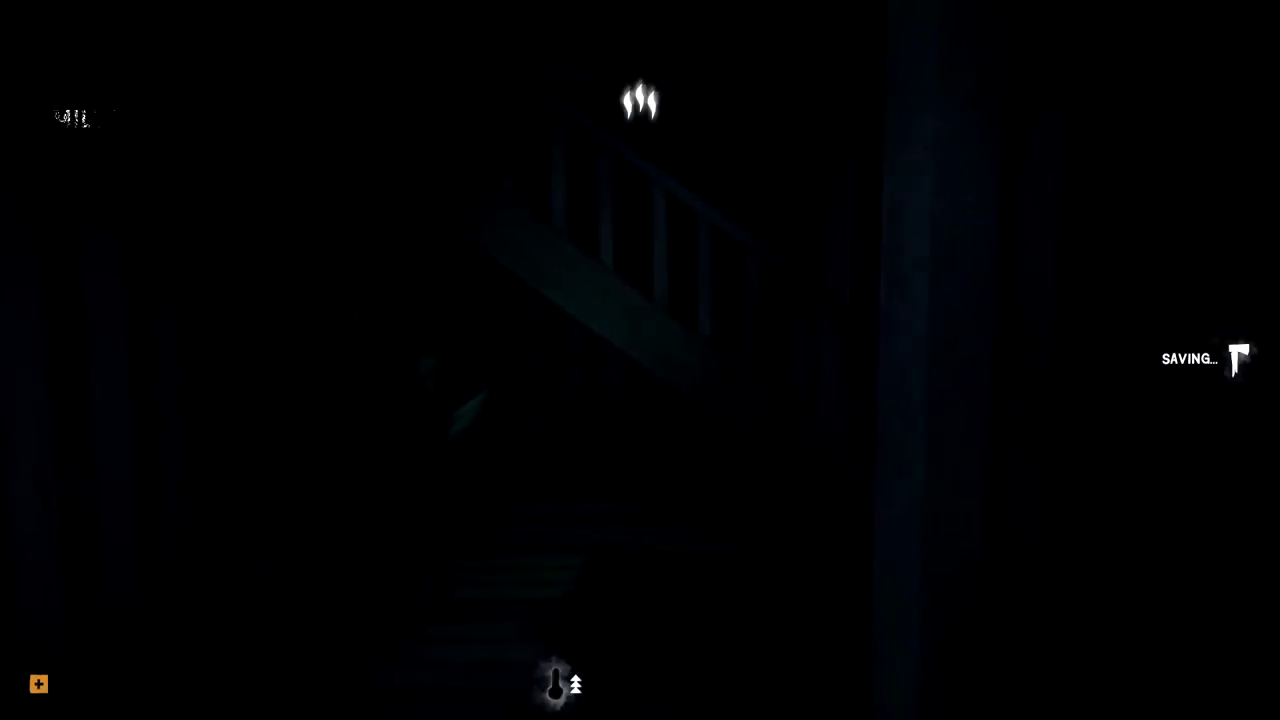
- Crouch at the Milton House fireplace and brew a cup of Herbal Tea
{"action": "key", "text": "w"}
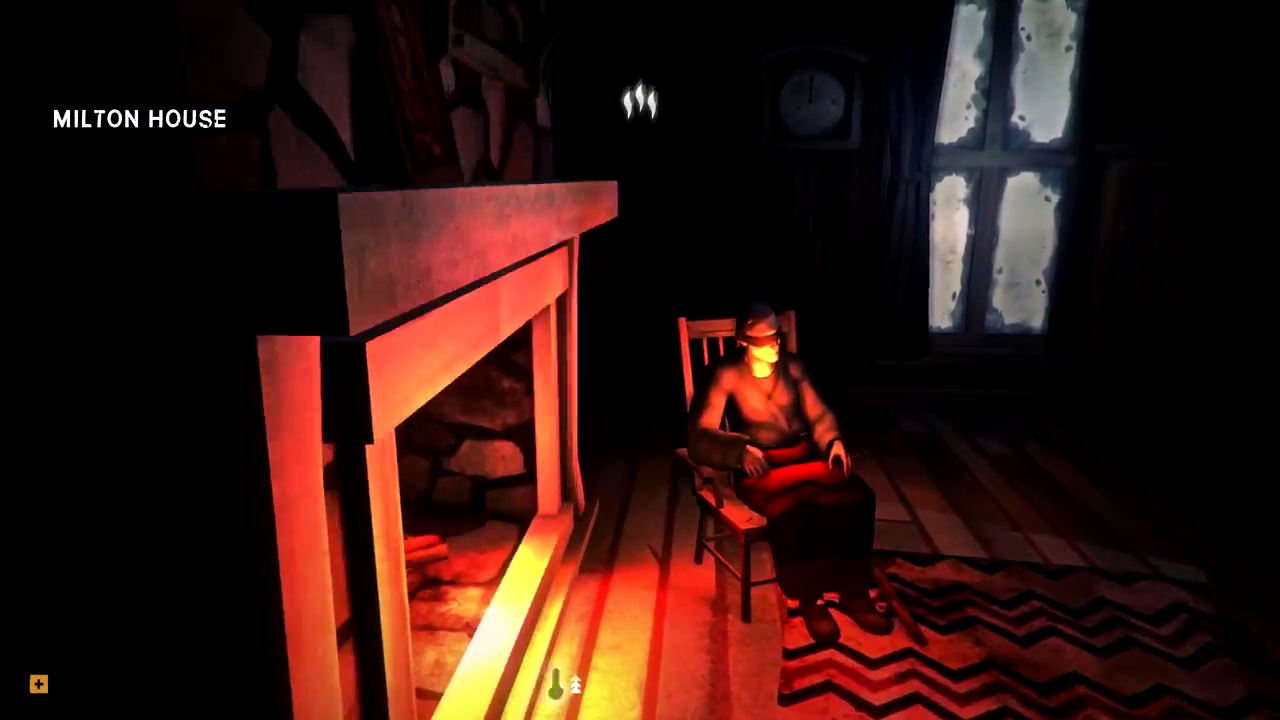
{"action": "key", "text": "w"}
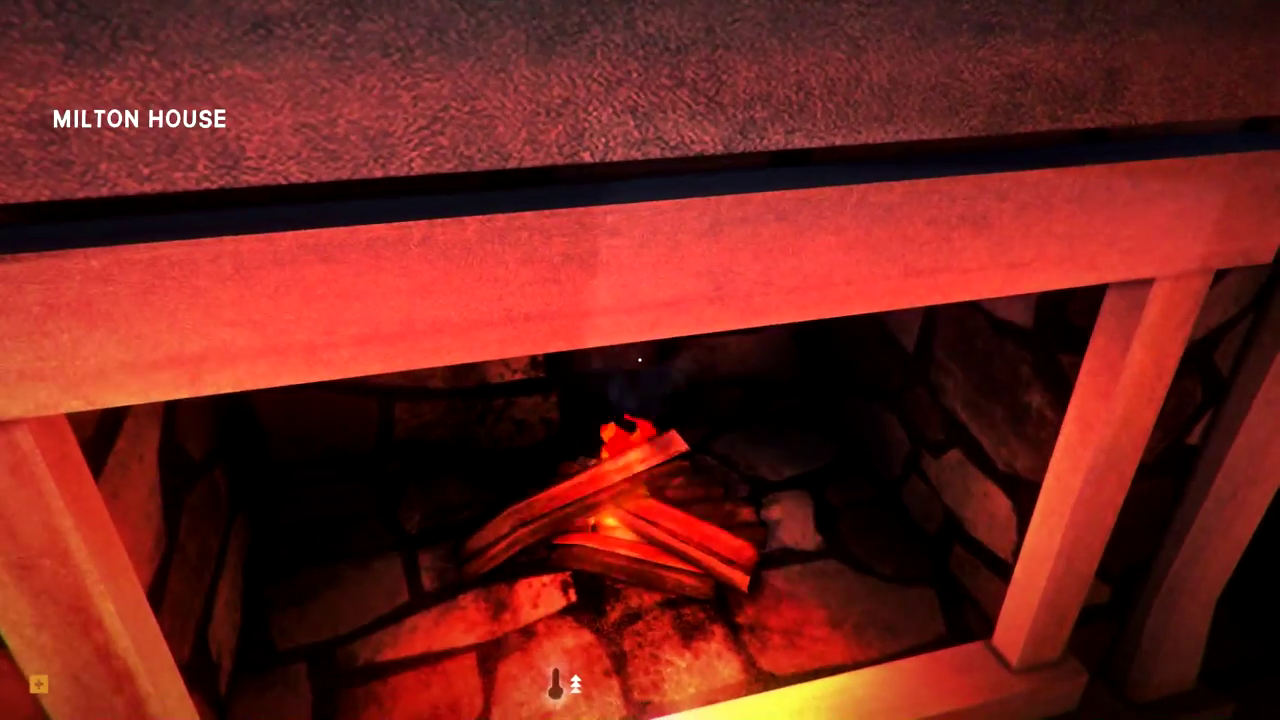
{"action": "key", "text": "ctrl"}
{"action": "key", "text": "w"}
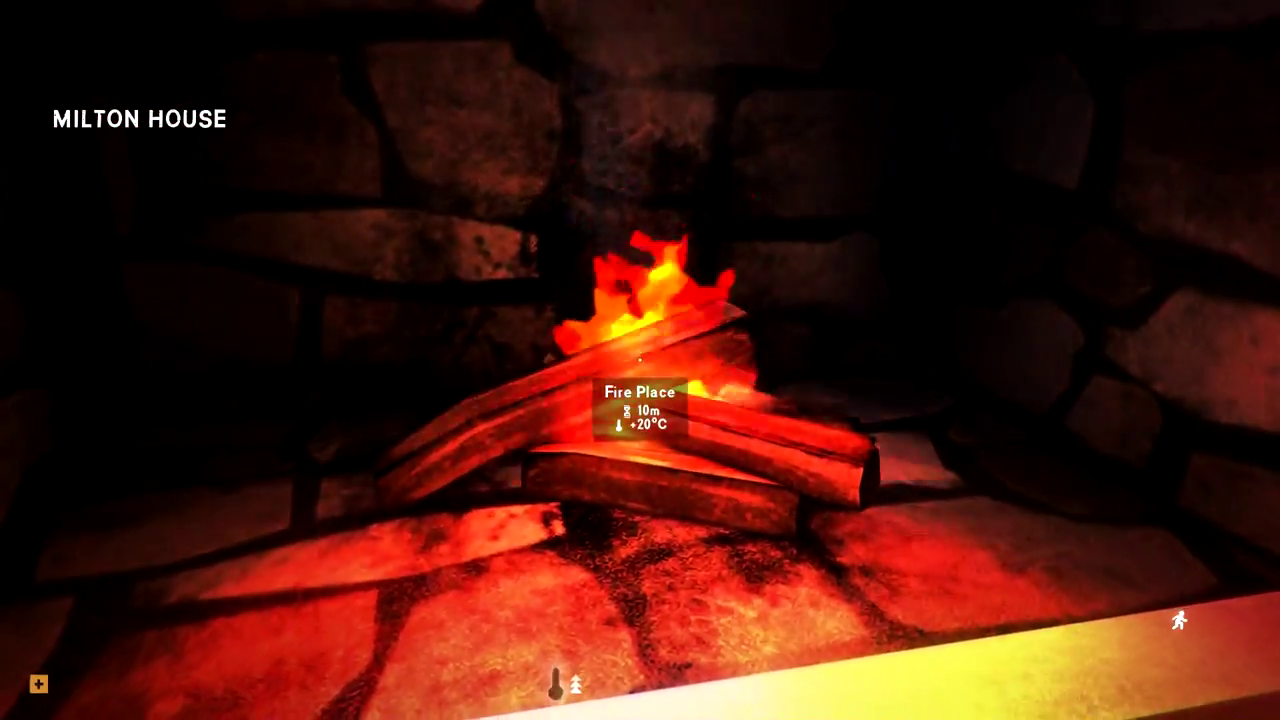
{"action": "left_click", "coordinate": [640, 360]}
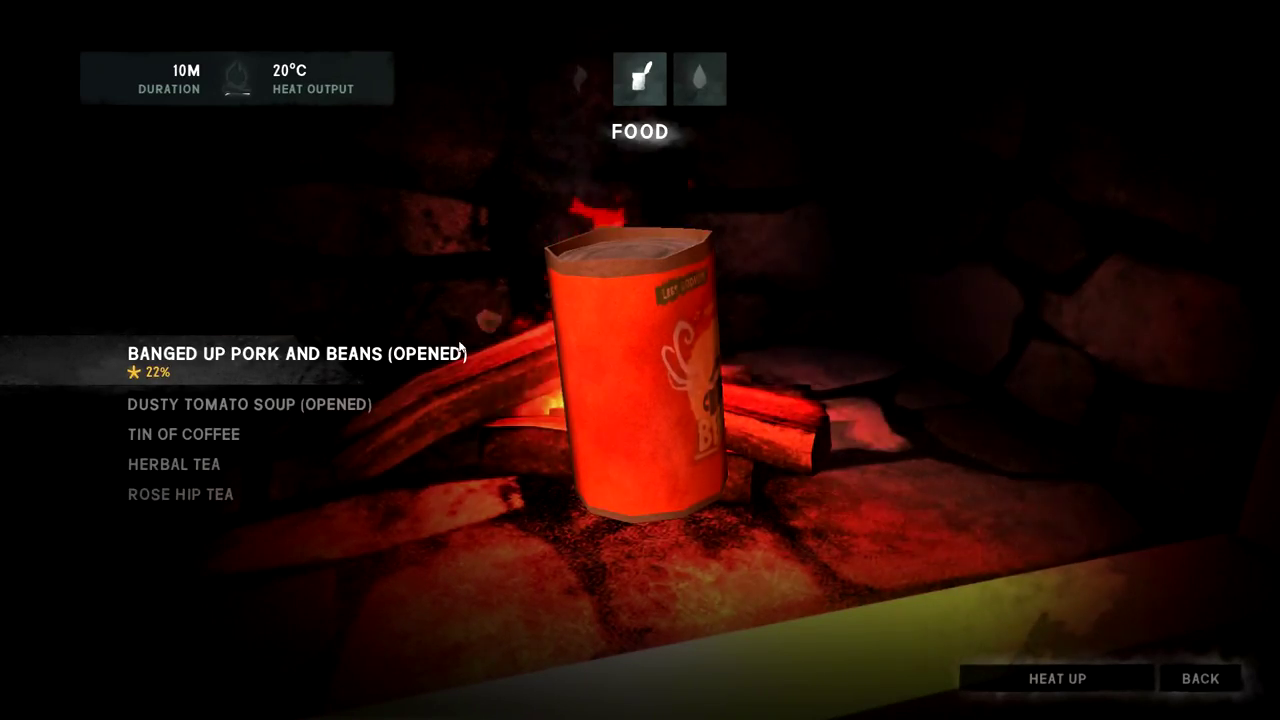
{"action": "left_click", "coordinate": [329, 410]}
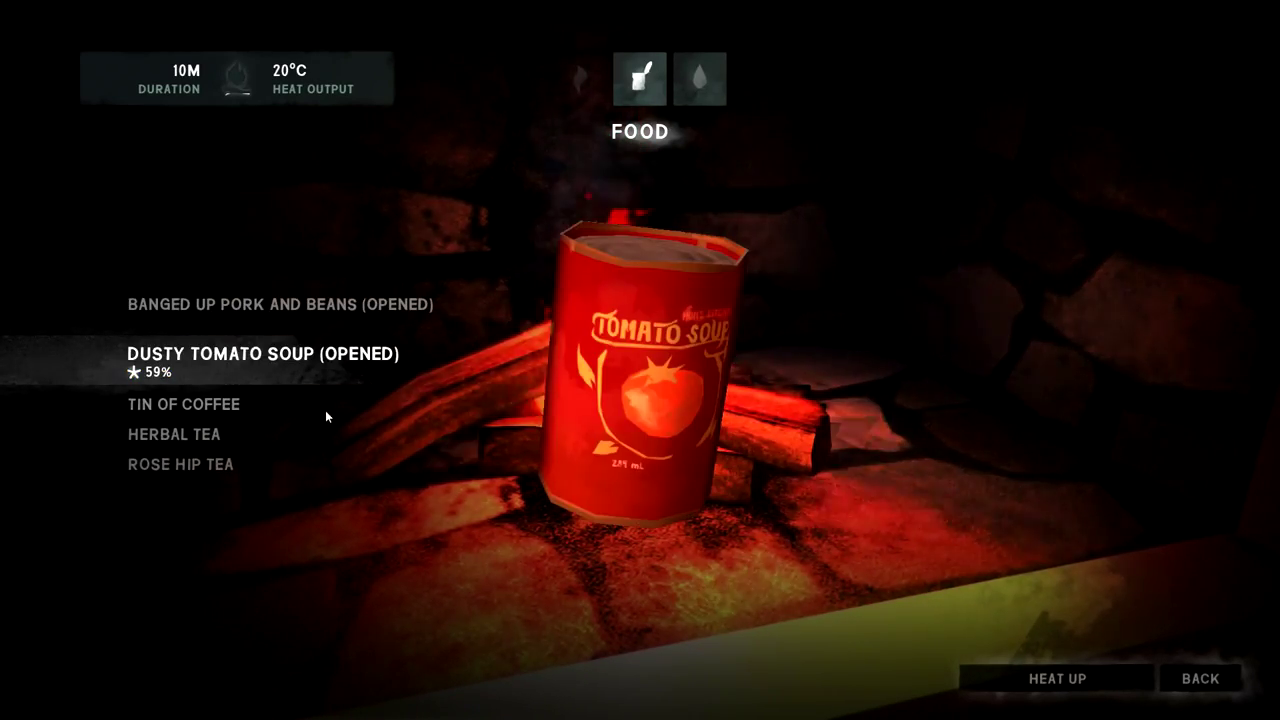
{"action": "left_click", "coordinate": [219, 432]}
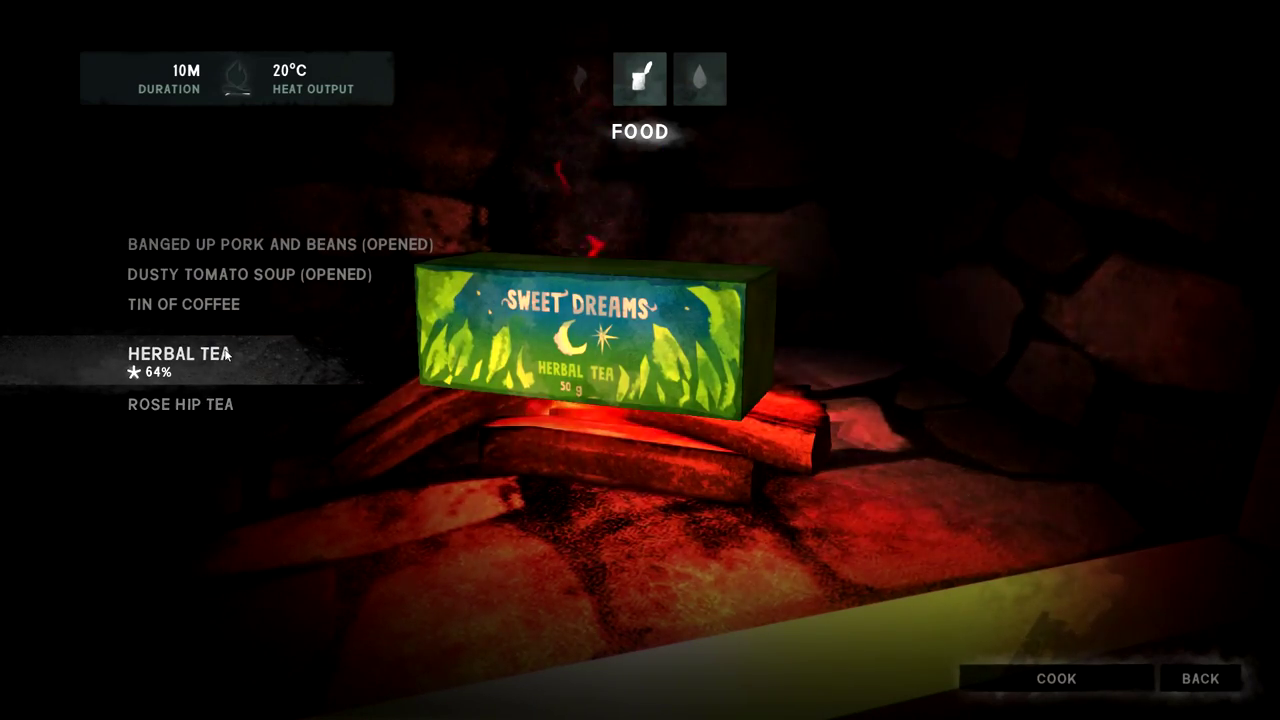
{"action": "left_click", "coordinate": [1060, 680]}
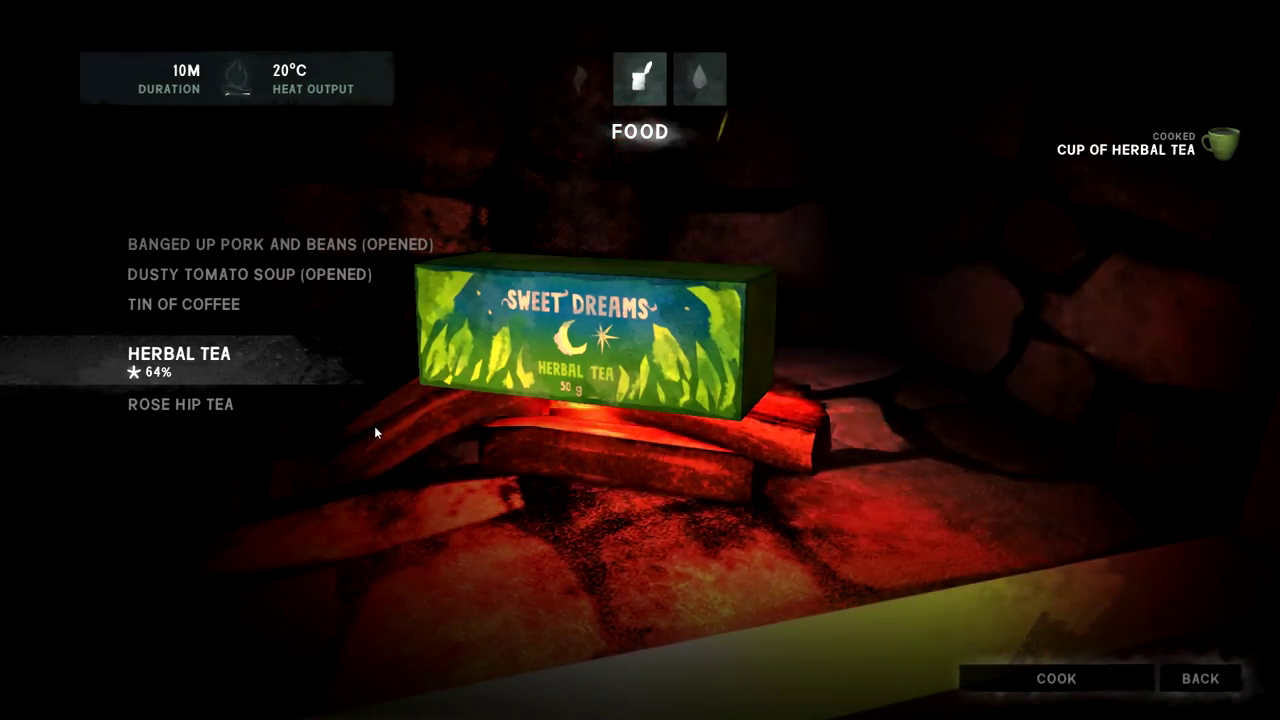
{"action": "scroll", "coordinate": [200, 295], "scroll_direction": "up", "scroll_amount": 2}
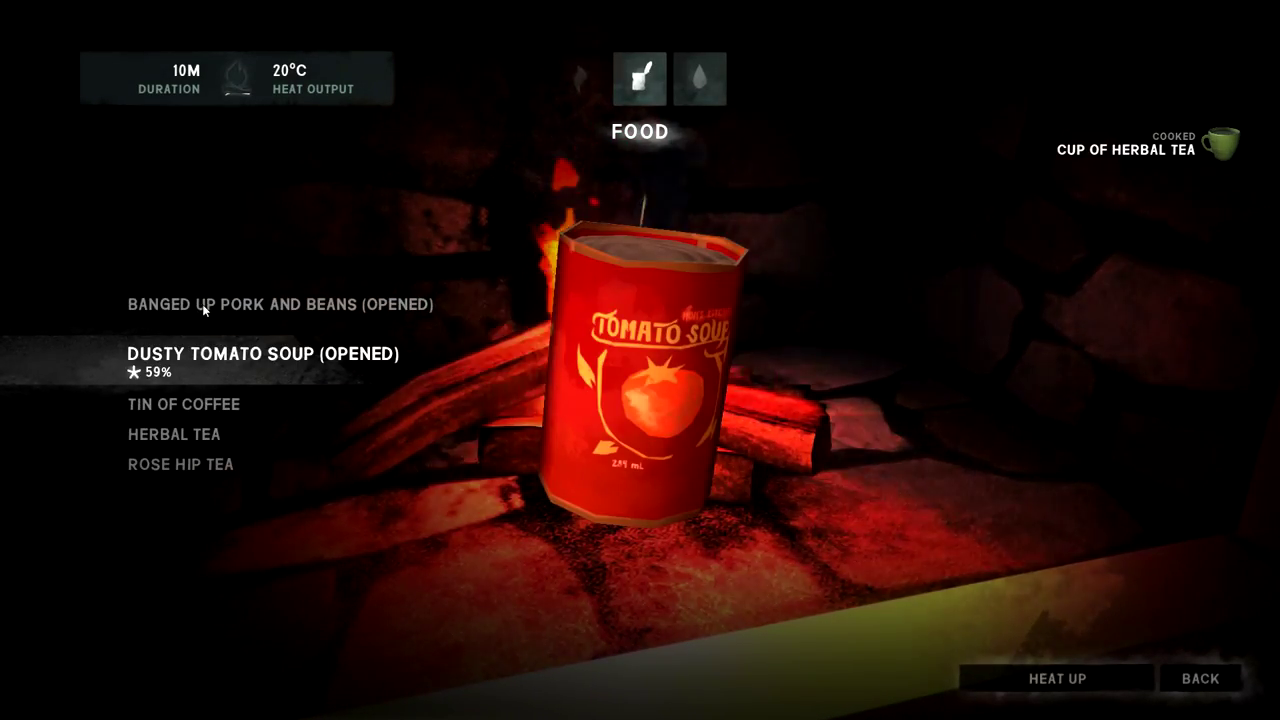
- Brew a cup of coffee from the Tin of Coffee, then leave cooking
{"action": "left_click", "coordinate": [203, 404]}
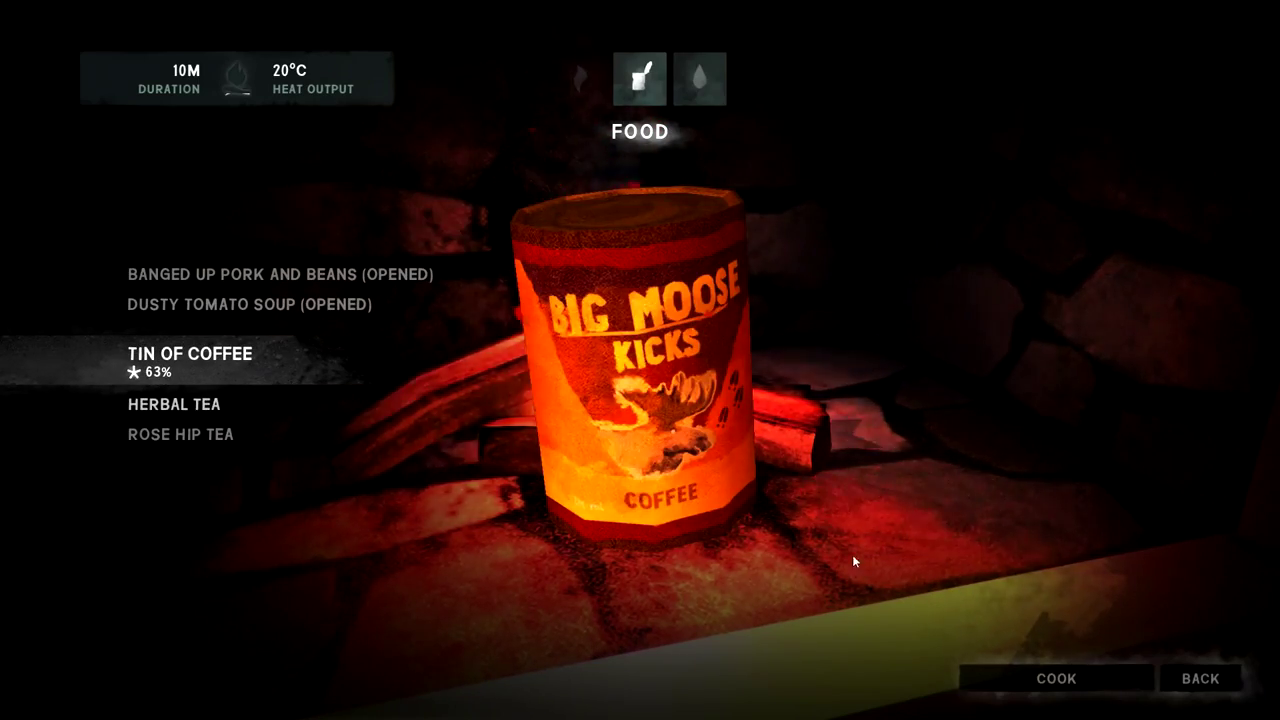
{"action": "left_click_drag", "start_coordinate": [709, 438], "coordinate": [760, 420]}
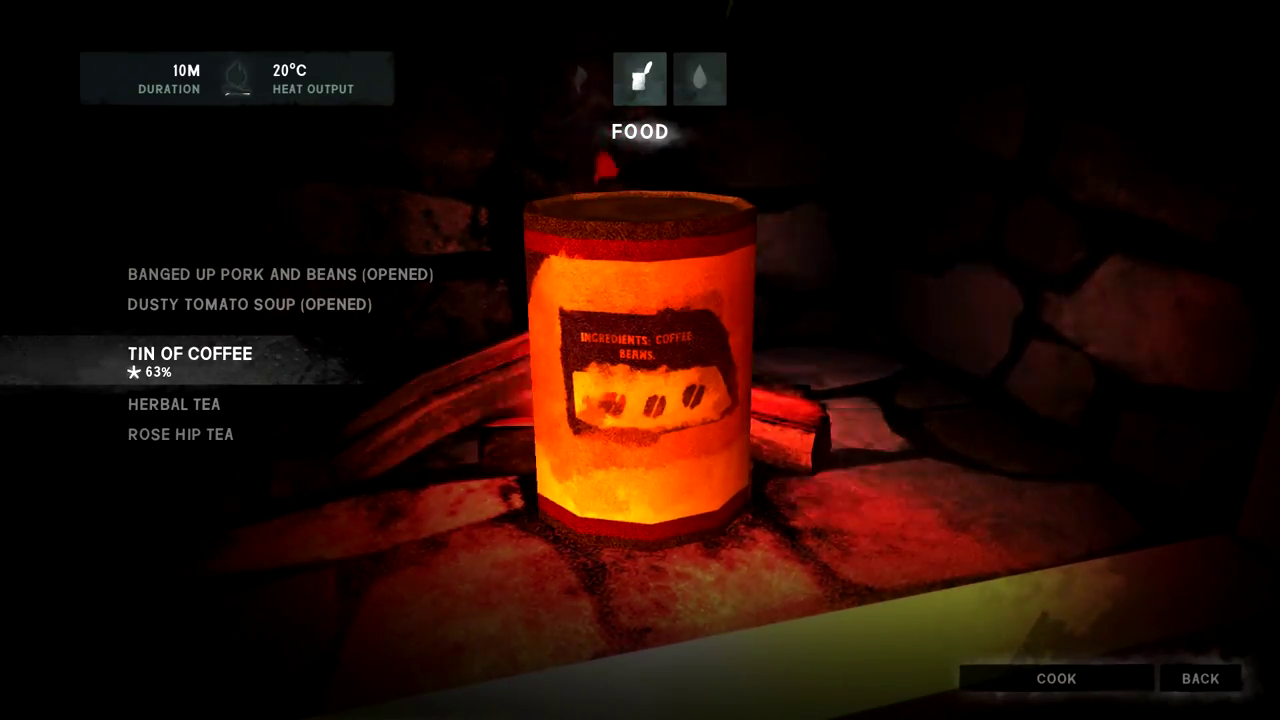
{"action": "left_click", "coordinate": [997, 681]}
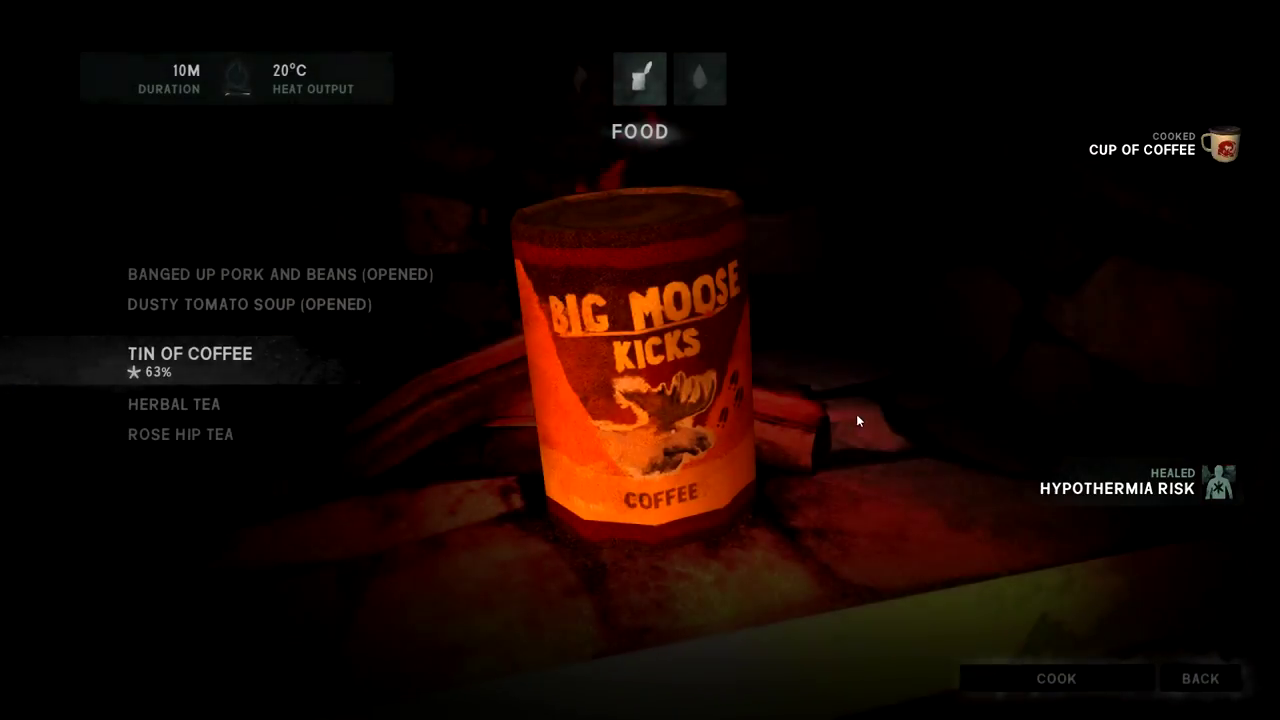
{"action": "left_click", "coordinate": [1205, 676]}
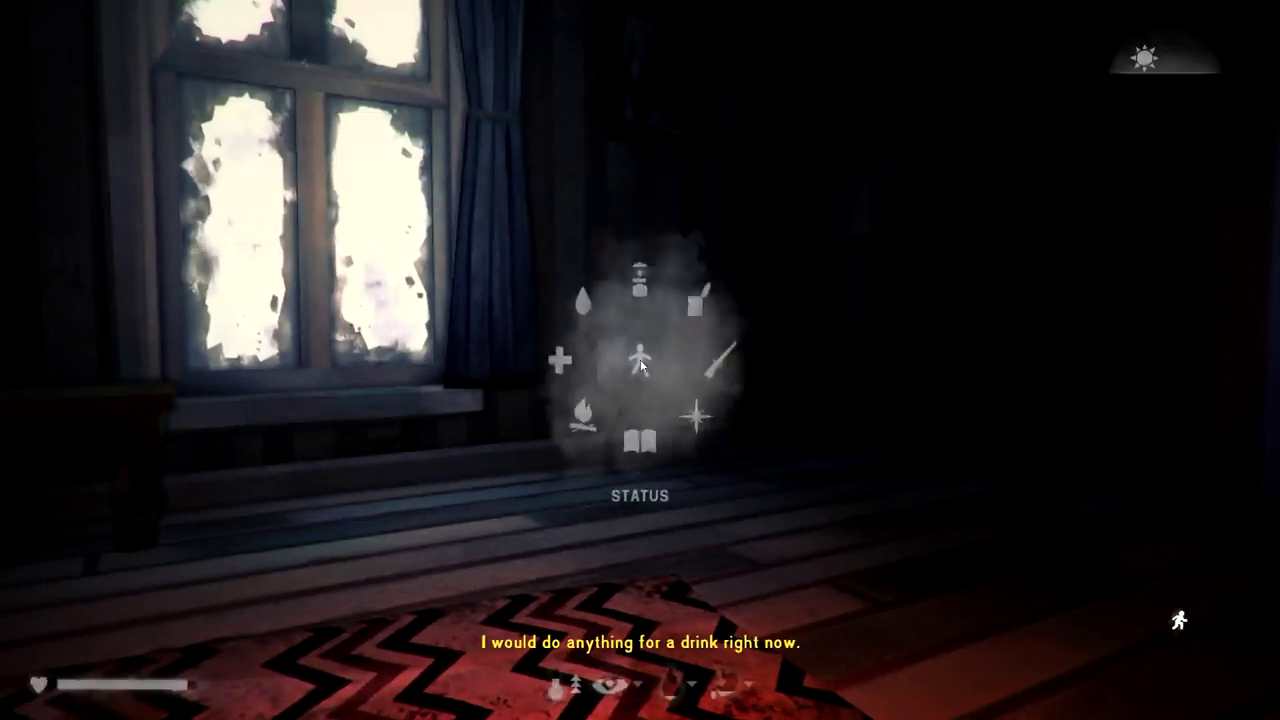
- Drink the cup of coffee from the Drink list
{"action": "left_click", "coordinate": [595, 318]}
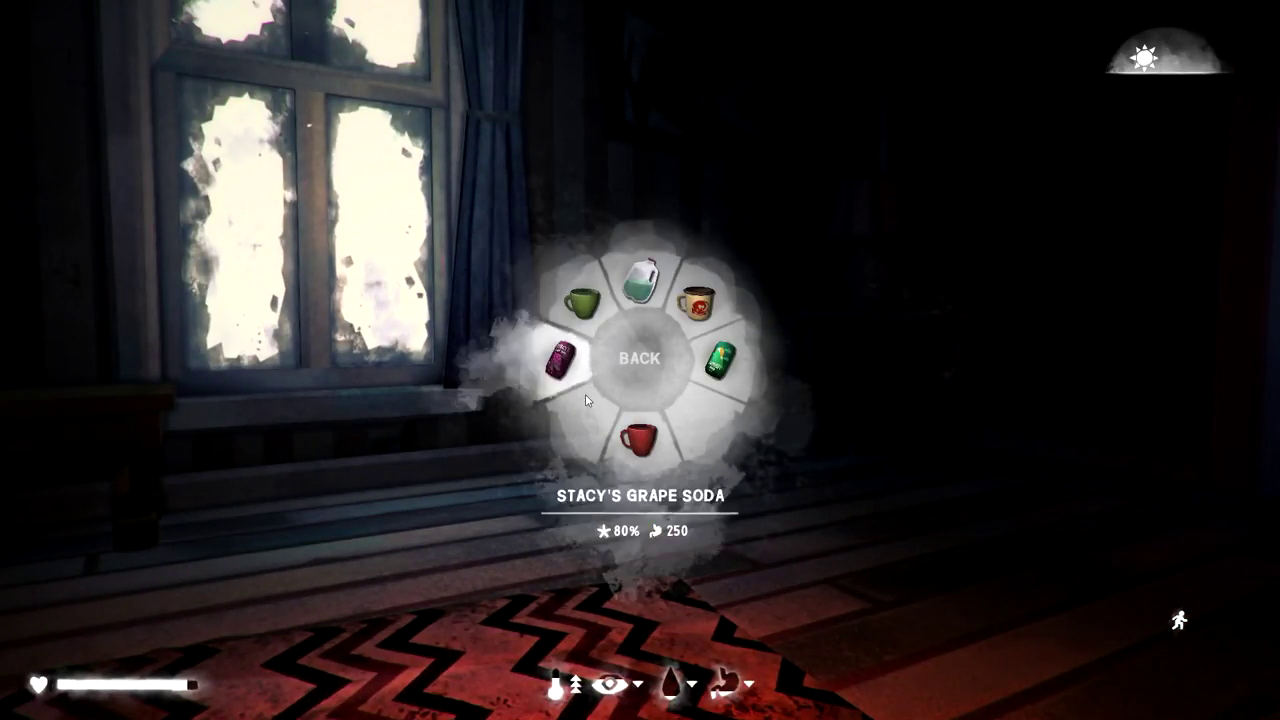
{"action": "left_click", "coordinate": [730, 364]}
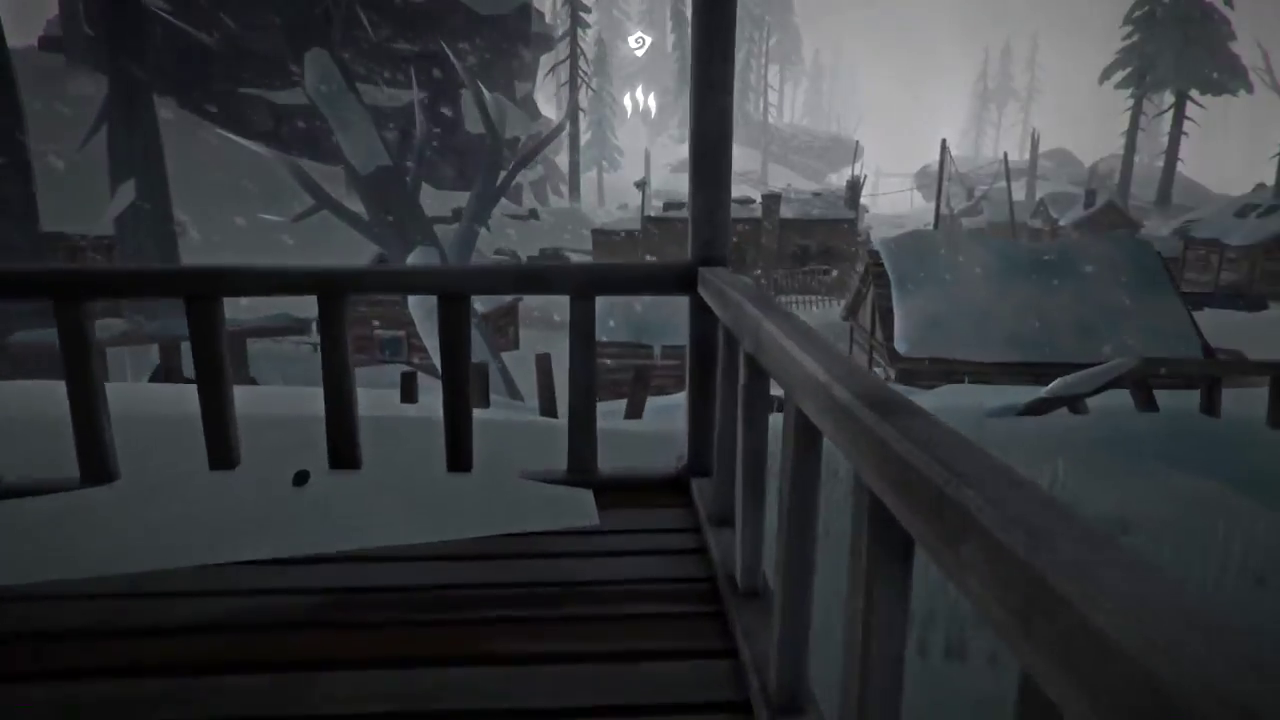
- Run from the porch to the cabins and break down a plank for two reclaimed wood
{"action": "key", "text": "w"}
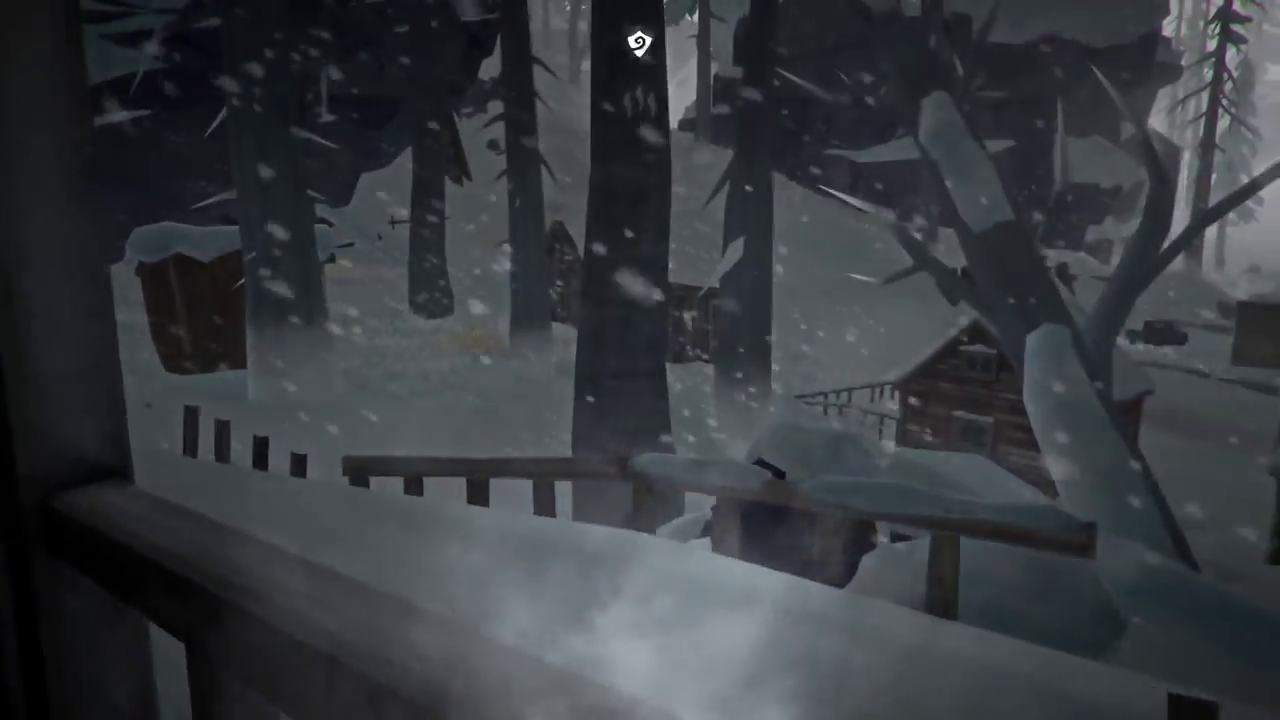
{"action": "key", "text": "w"}
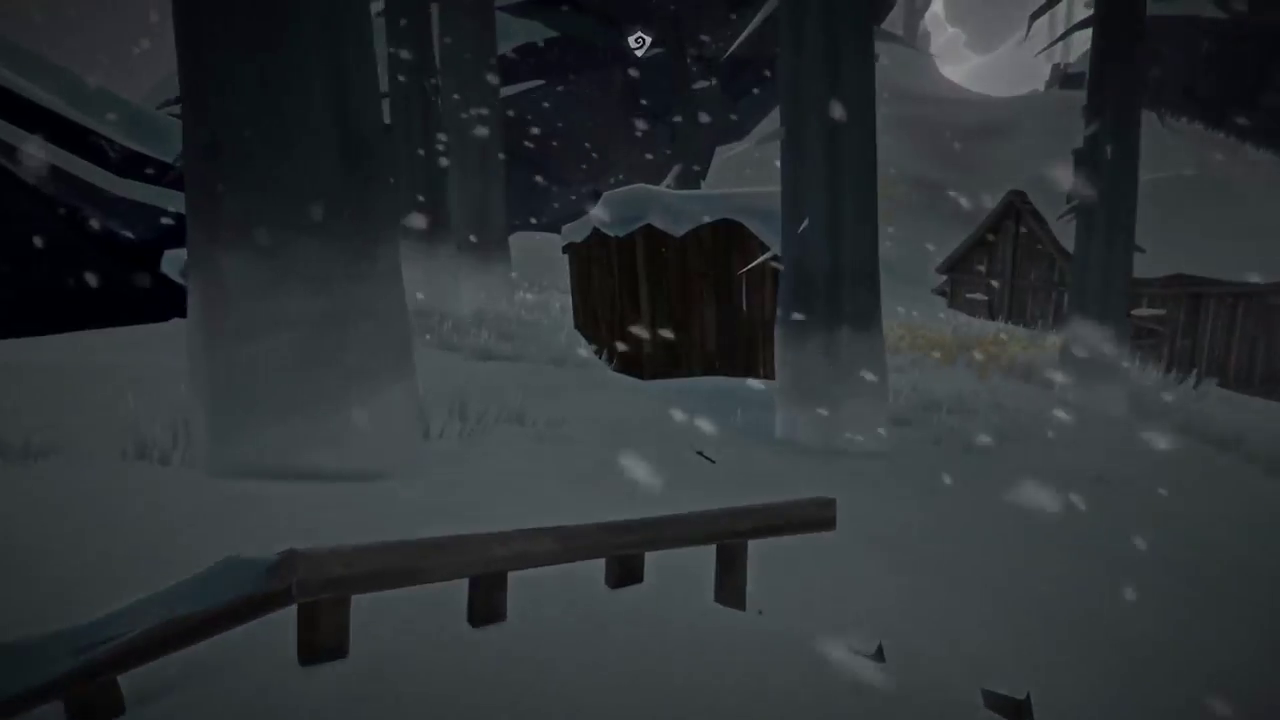
{"action": "key", "text": "w"}
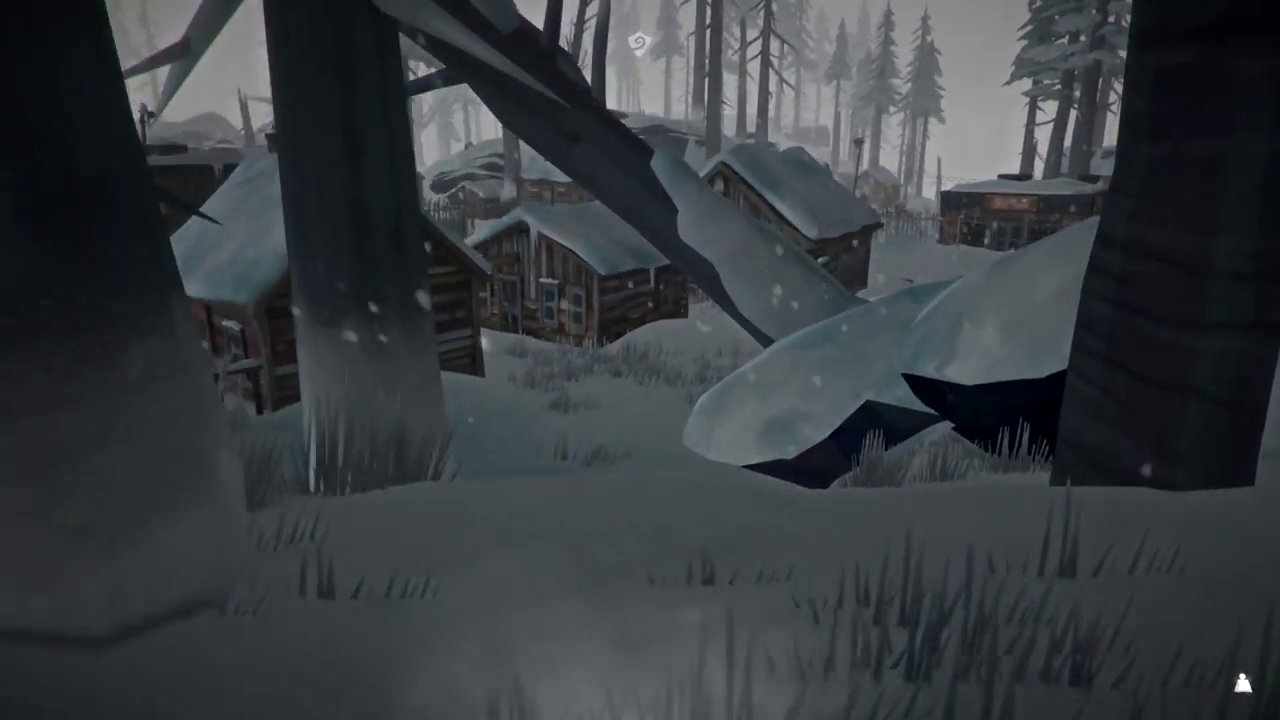
{"action": "key", "text": "w"}
{"action": "key", "text": "shift"}
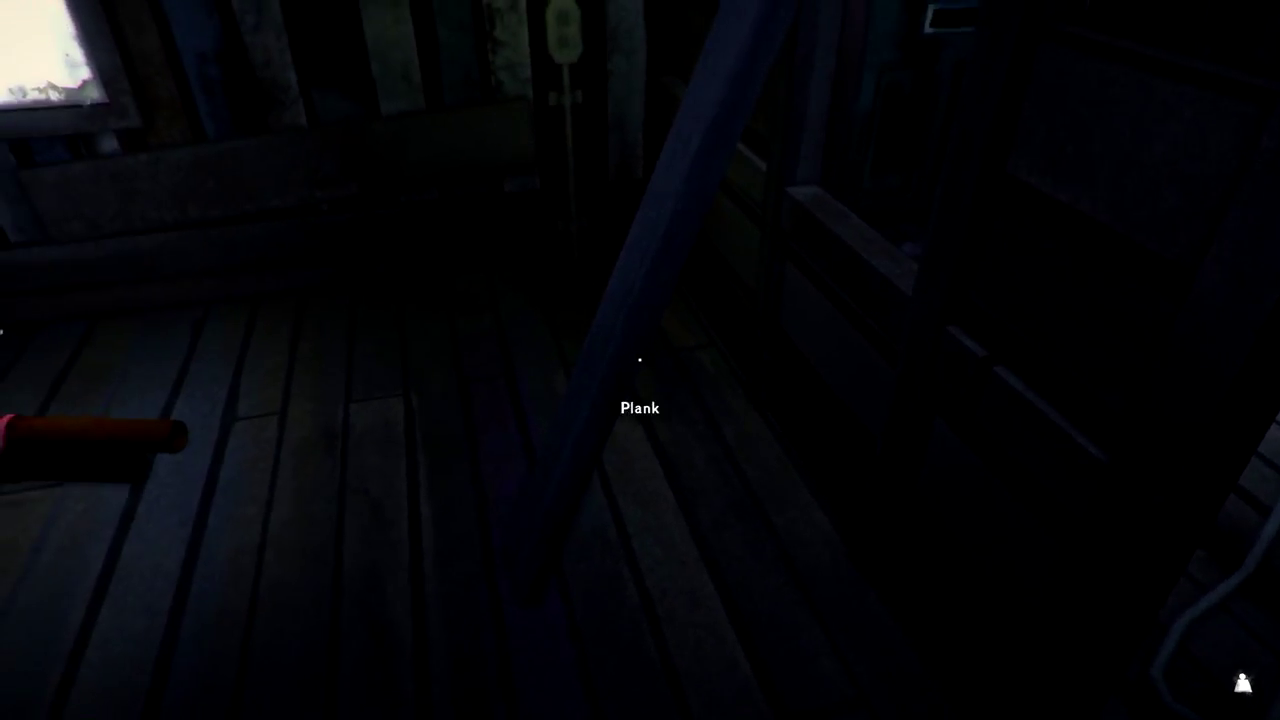
{"action": "left_click", "coordinate": [640, 360]}
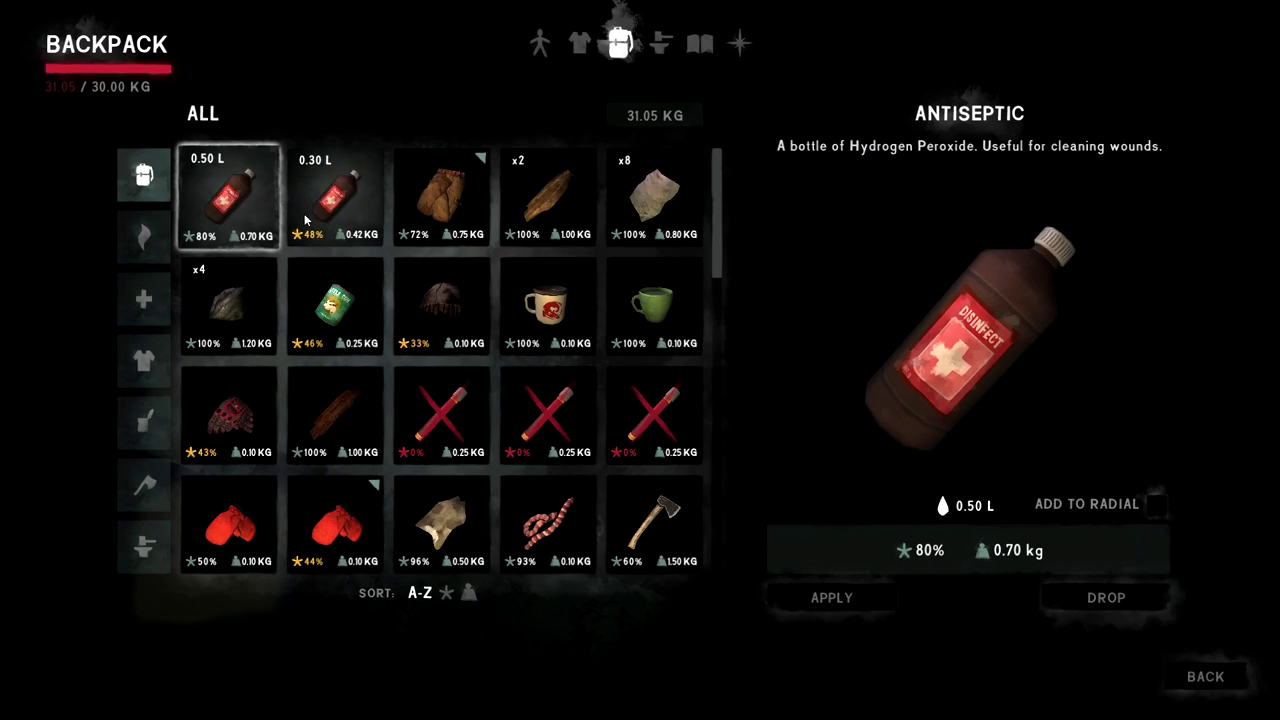
{"action": "scroll", "coordinate": [419, 344], "scroll_direction": "down", "scroll_amount": 2}
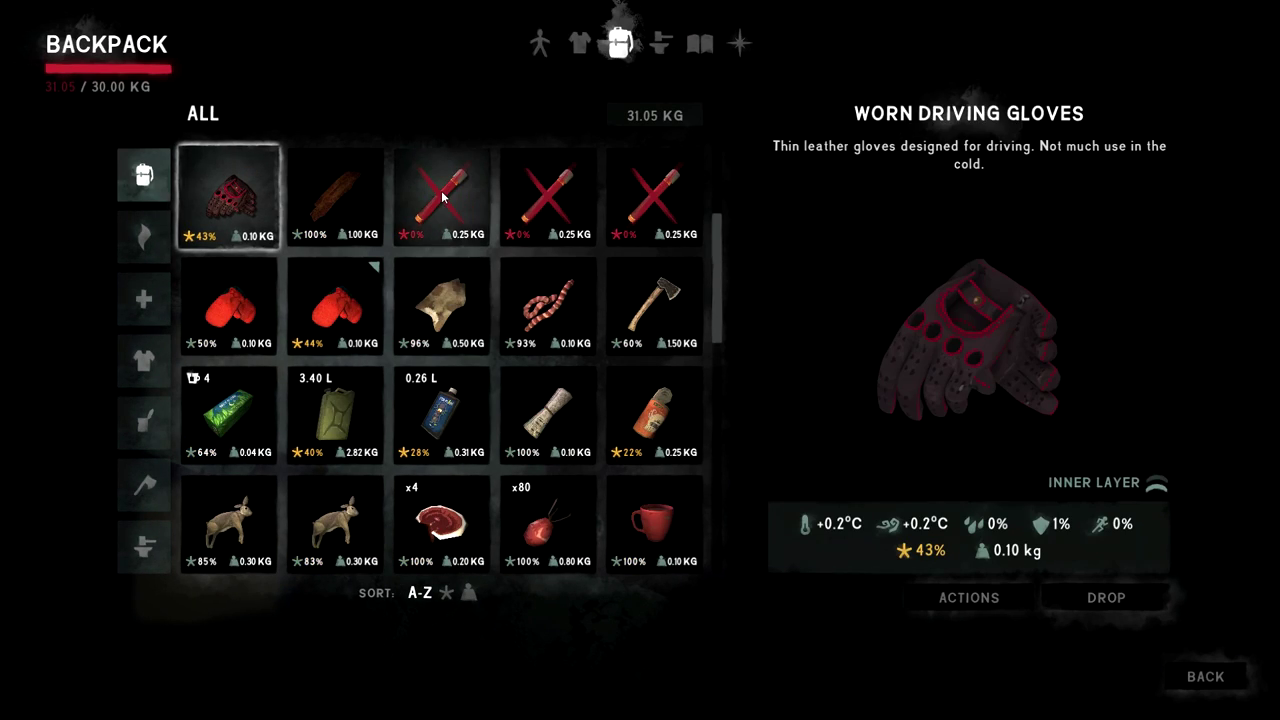
- Drop both ruined Flares and eat the cooked Gamey Venison
{"action": "left_click", "coordinate": [1107, 604]}
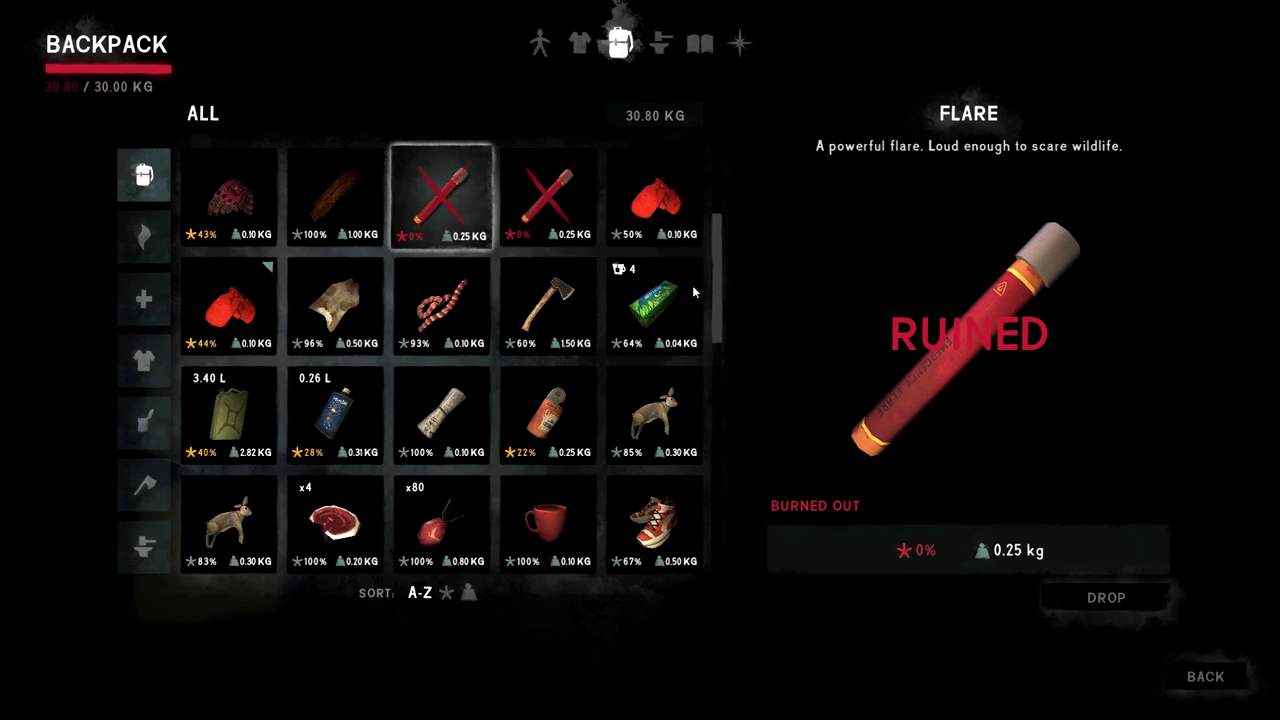
{"action": "left_click", "coordinate": [1120, 596]}
{"action": "scroll", "coordinate": [590, 485], "scroll_direction": "down", "scroll_amount": 2}
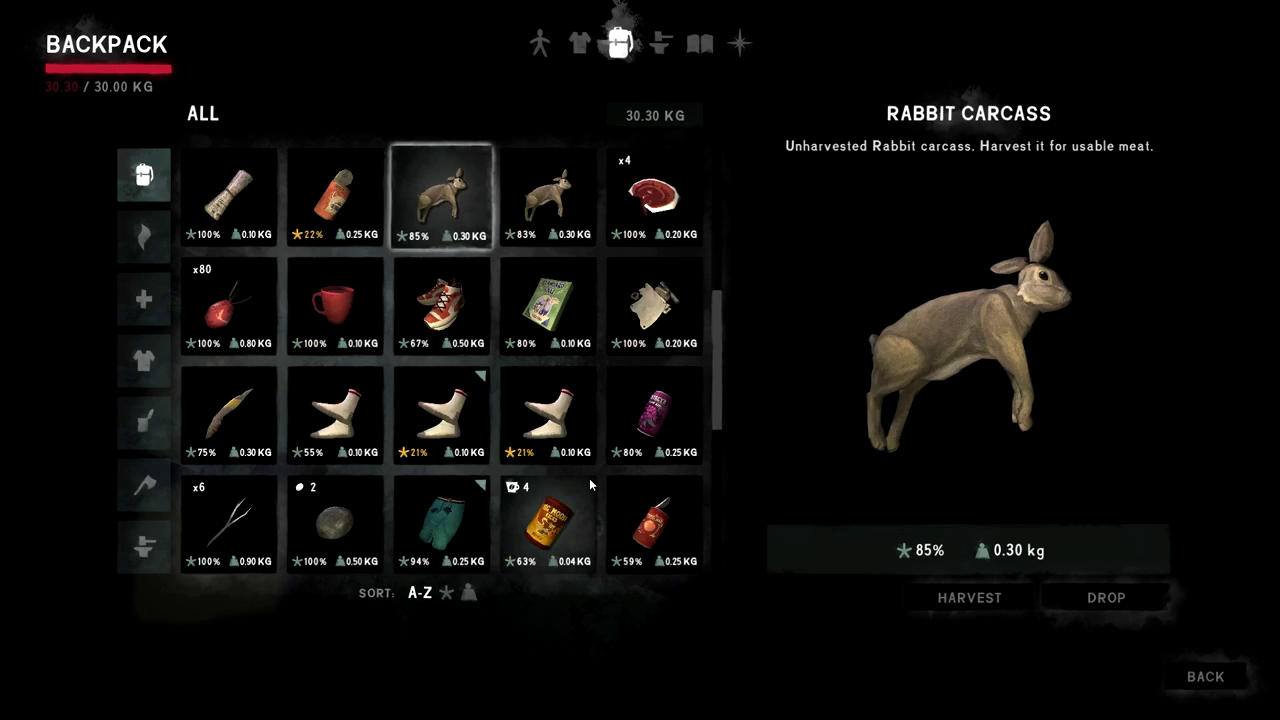
{"action": "scroll", "coordinate": [590, 482], "scroll_direction": "down", "scroll_amount": 2}
{"action": "scroll", "coordinate": [592, 478], "scroll_direction": "down", "scroll_amount": 2}
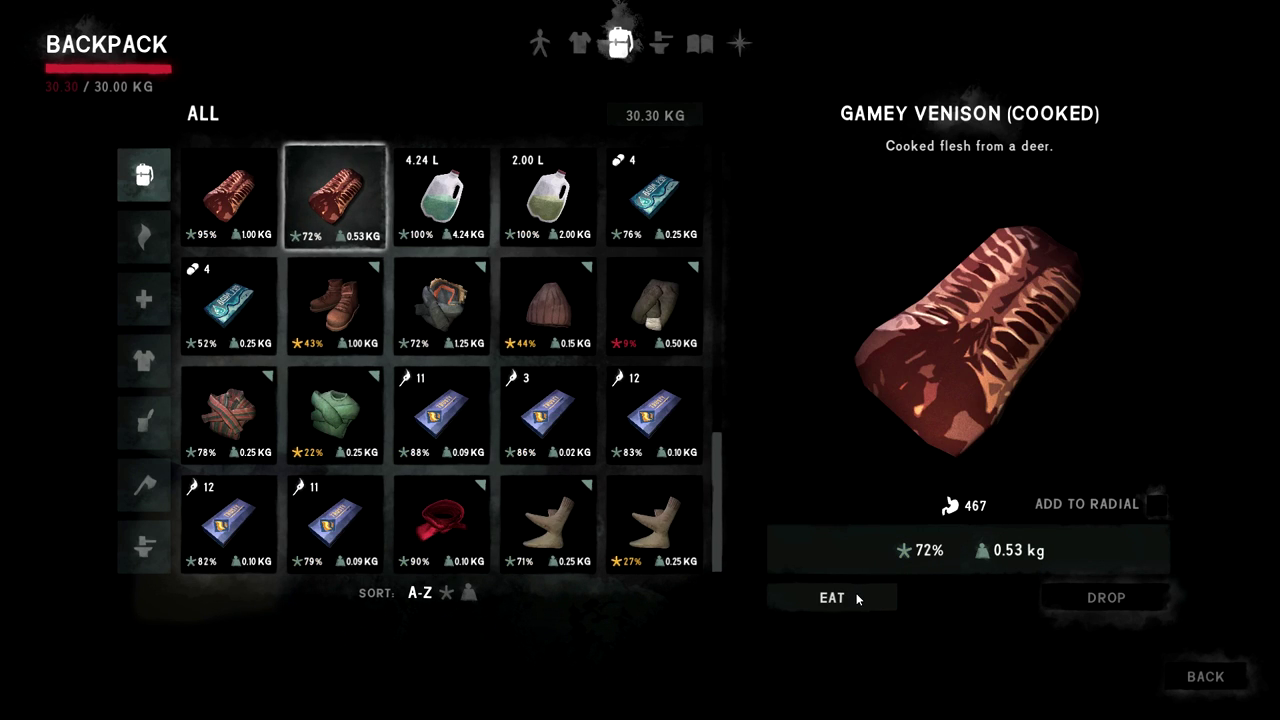
{"action": "left_click", "coordinate": [857, 598]}
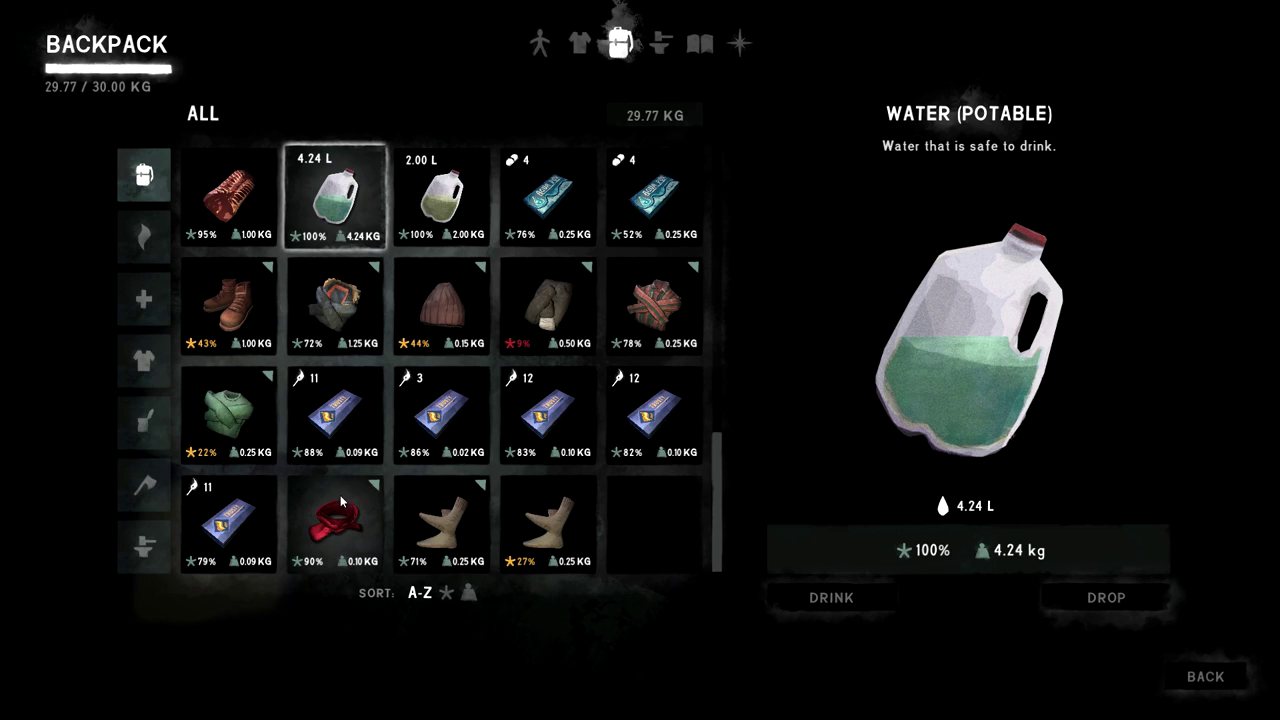
{"action": "scroll", "coordinate": [341, 502], "scroll_direction": "up", "scroll_amount": 2}
{"action": "scroll", "coordinate": [358, 338], "scroll_direction": "up", "scroll_amount": 1}
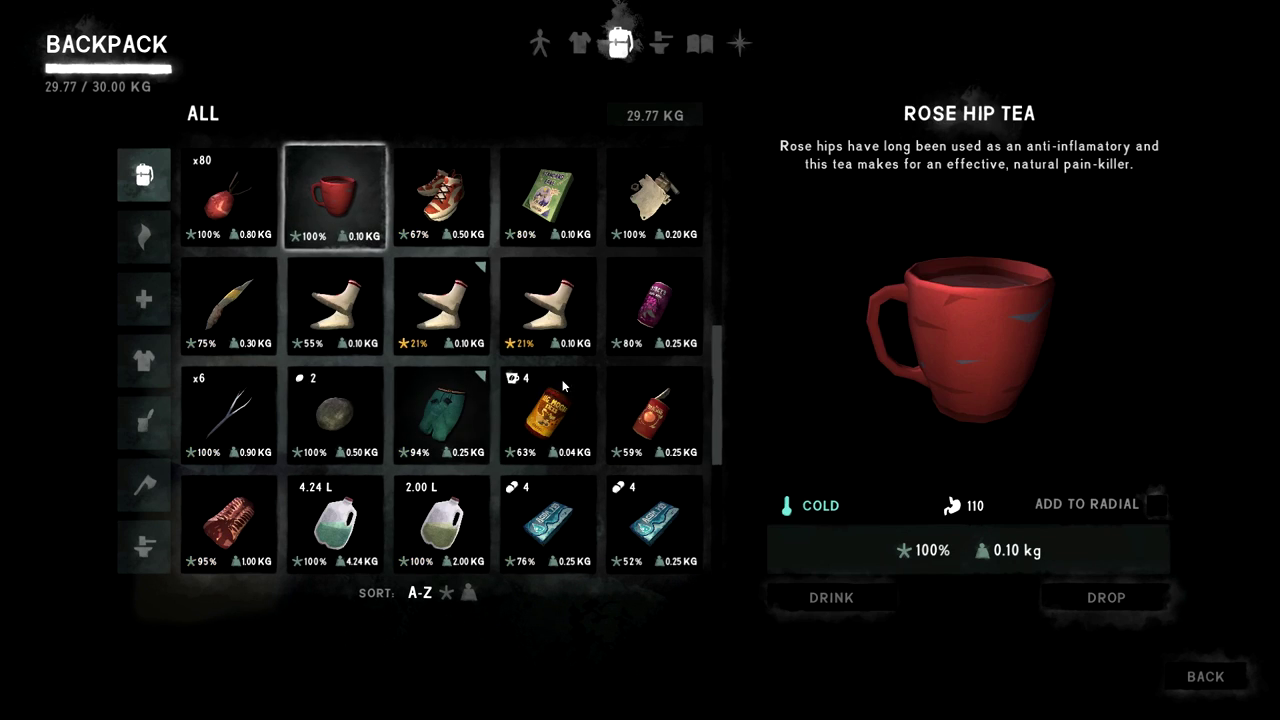
{"action": "scroll", "coordinate": [560, 410], "scroll_direction": "up", "scroll_amount": 1}
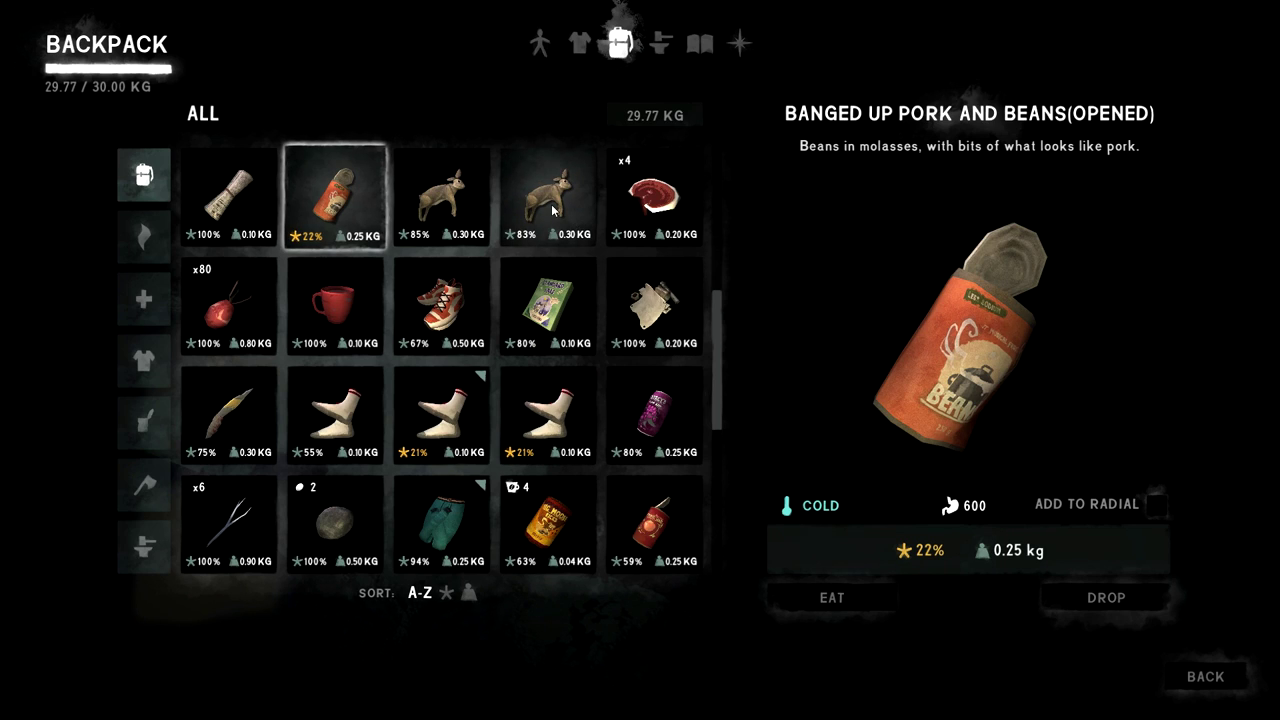
{"action": "scroll", "coordinate": [484, 270], "scroll_direction": "up", "scroll_amount": 1}
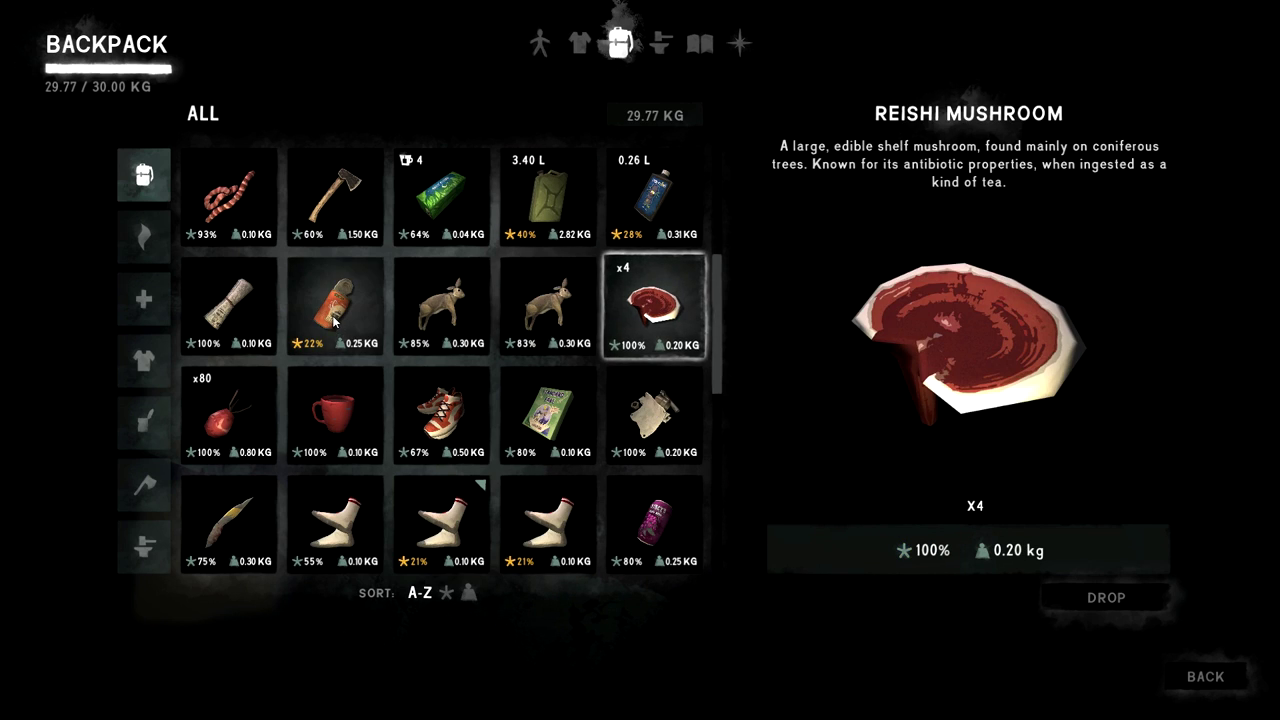
{"action": "scroll", "coordinate": [237, 330], "scroll_direction": "up", "scroll_amount": 2}
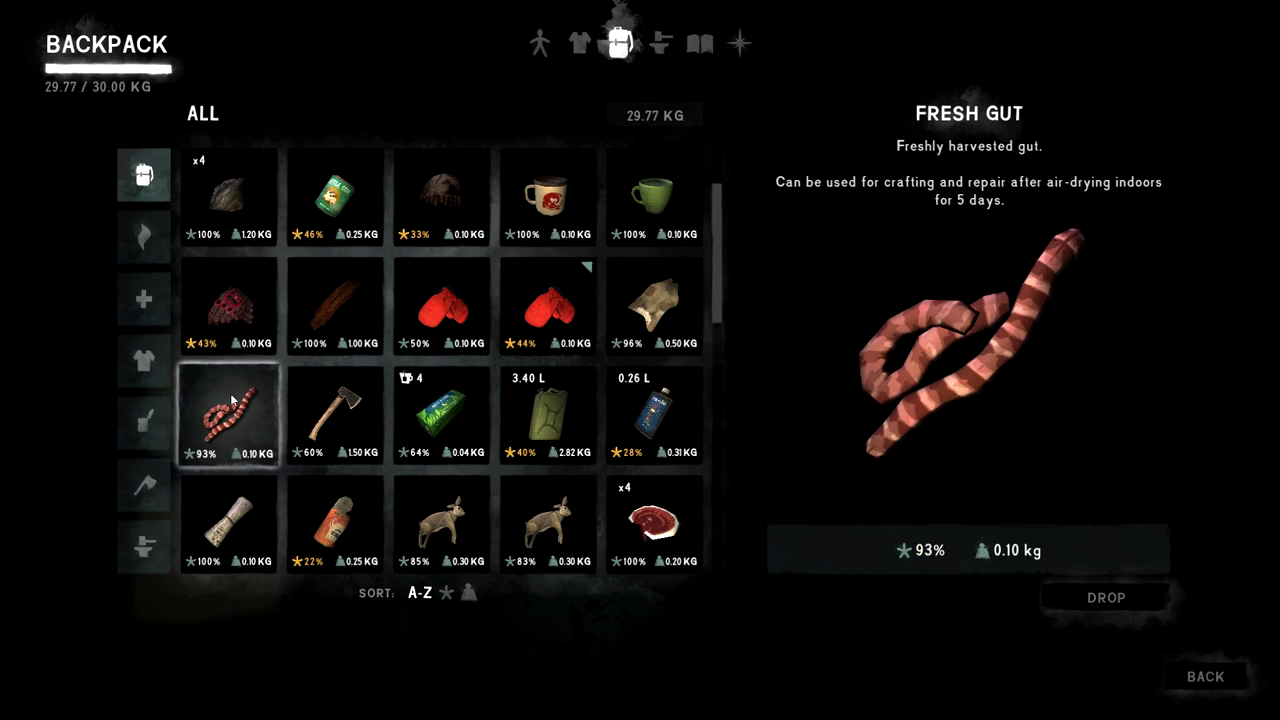
{"action": "left_click", "coordinate": [258, 295]}
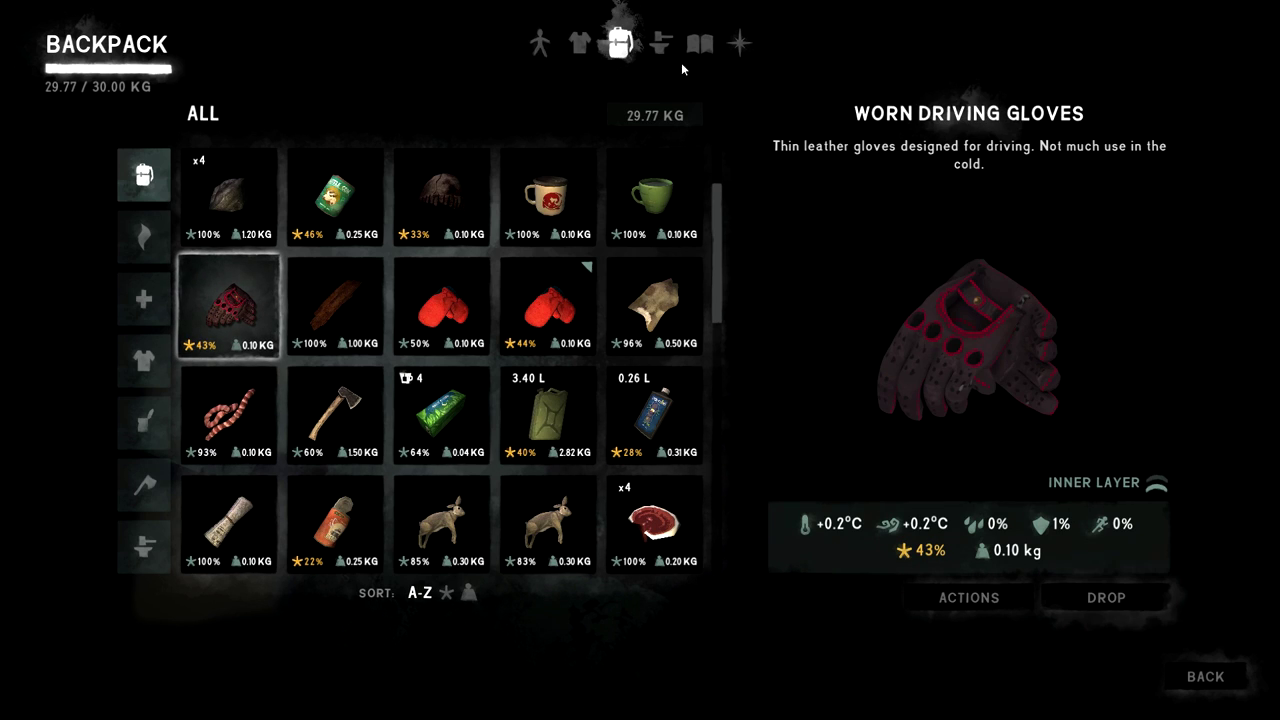
- Check worn clothing, then drop the Worn Driving Gloves to reach 29.67 kg
{"action": "left_click", "coordinate": [578, 45]}
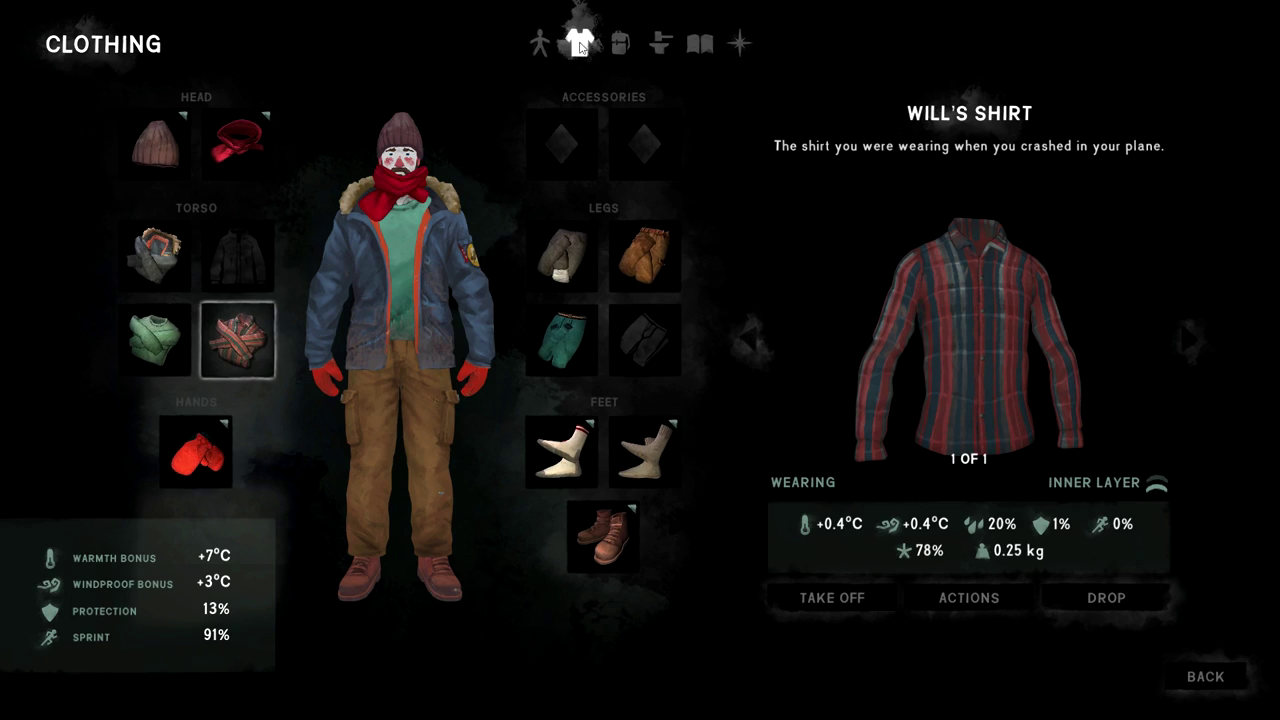
{"action": "left_click", "coordinate": [621, 46]}
{"action": "left_click", "coordinate": [1141, 592]}
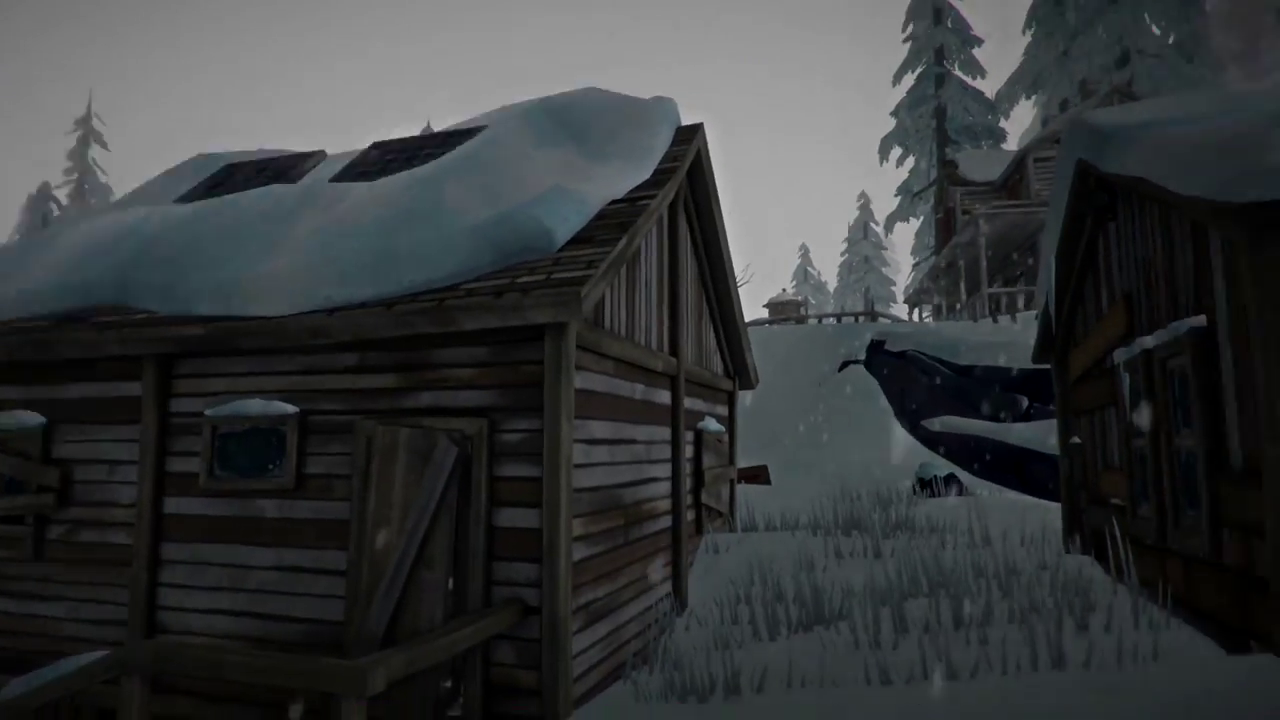
- Walk to the firewood bin and move the cedar firewood into it
{"action": "key", "text": "shift"}
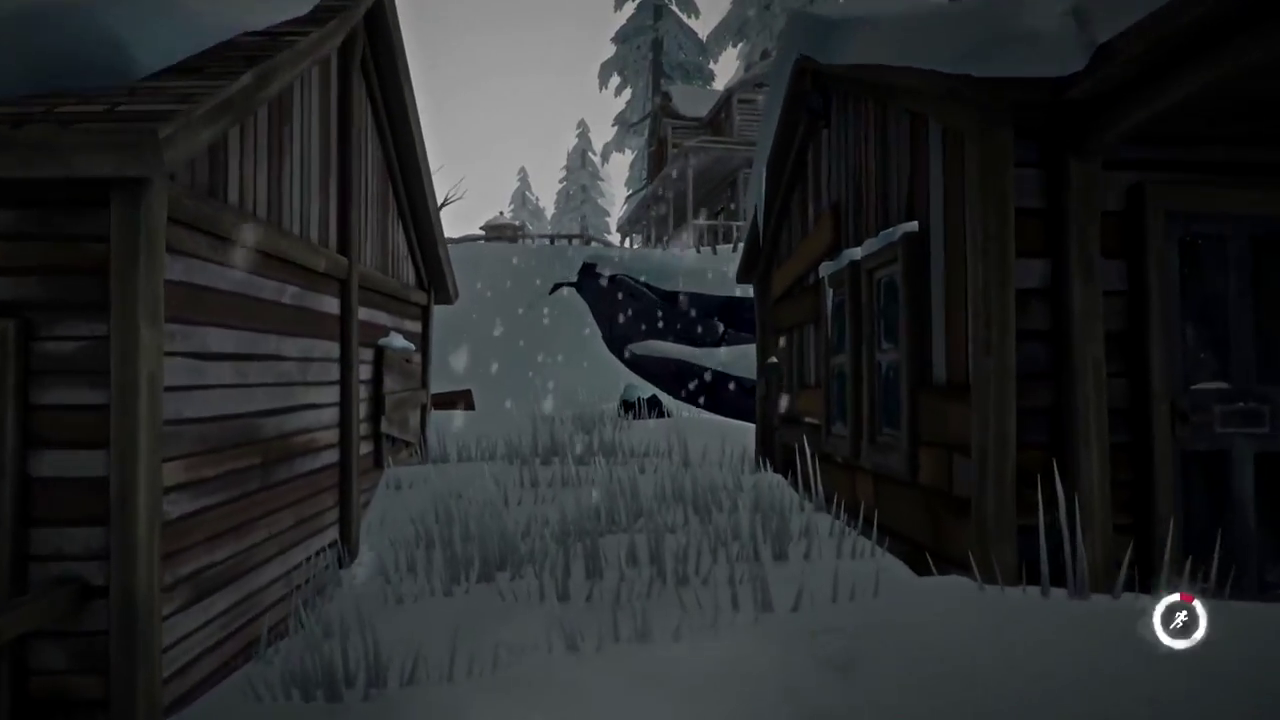
{"action": "key", "text": "w"}
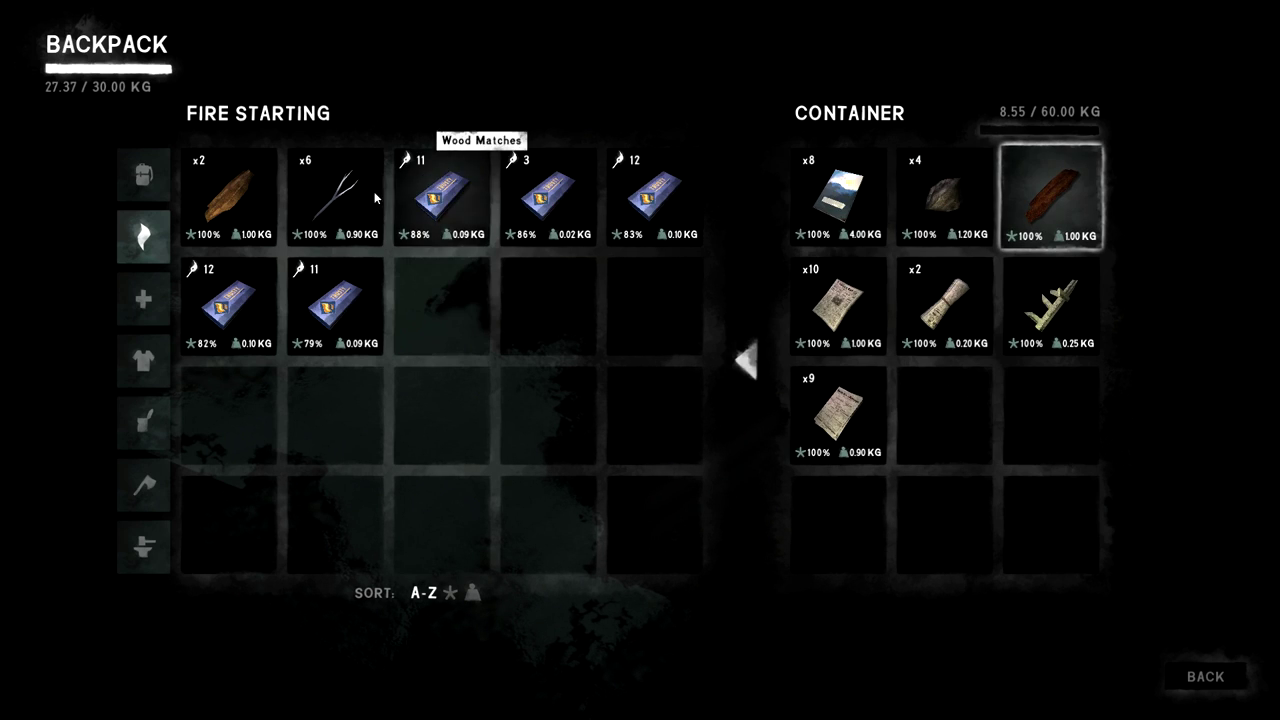
{"action": "left_click", "coordinate": [243, 181]}
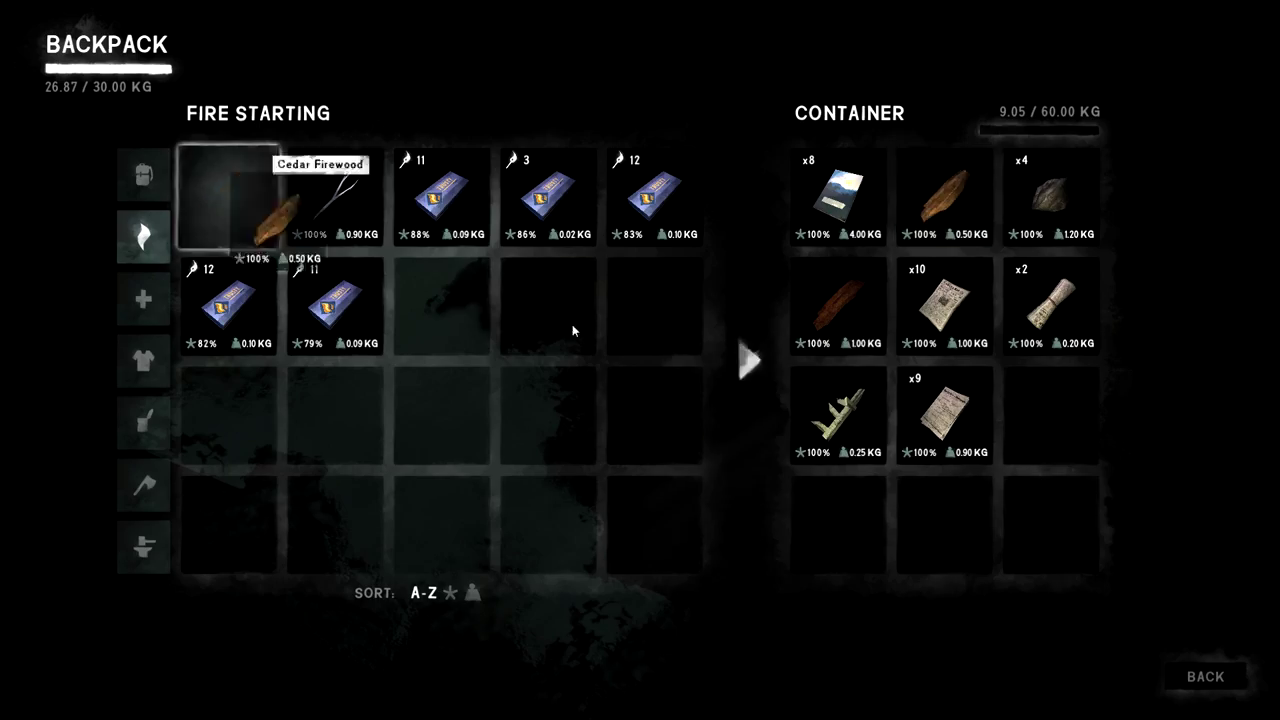
- Leave the container, walk downhill to the deer carcass on Milton road and start harvesting
{"action": "left_click", "coordinate": [1207, 679]}
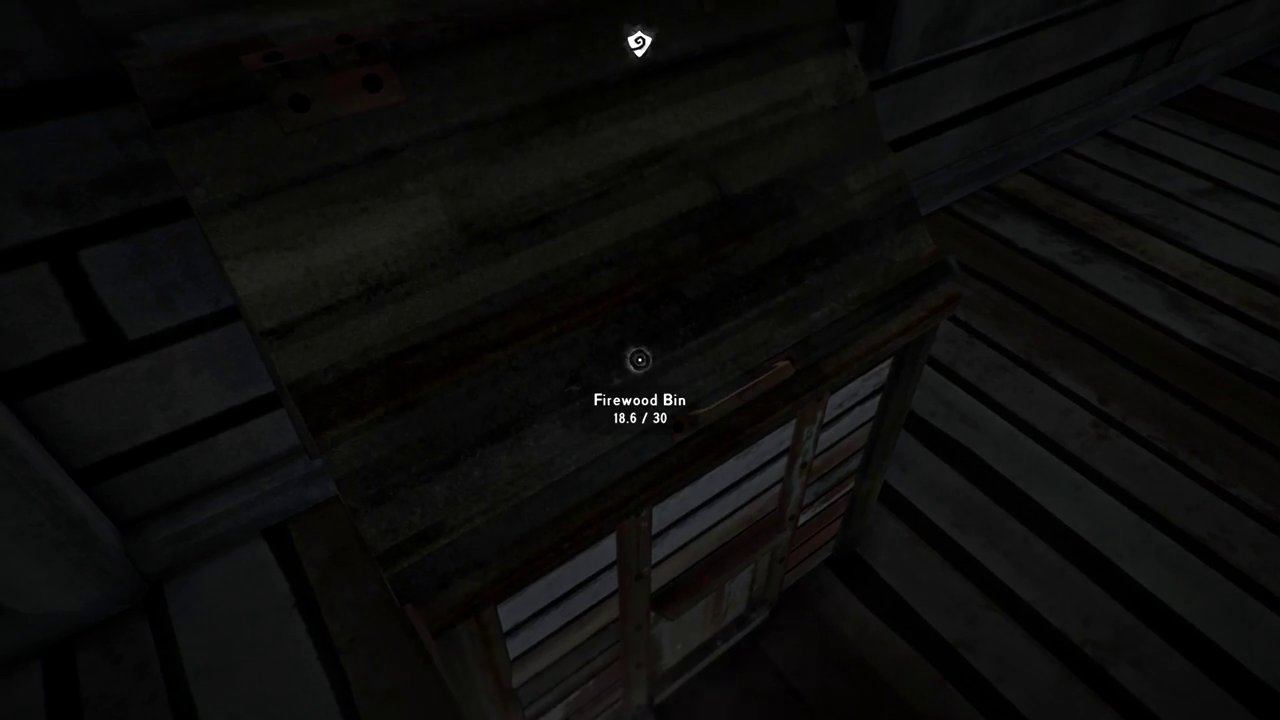
{"action": "key", "text": "w"}
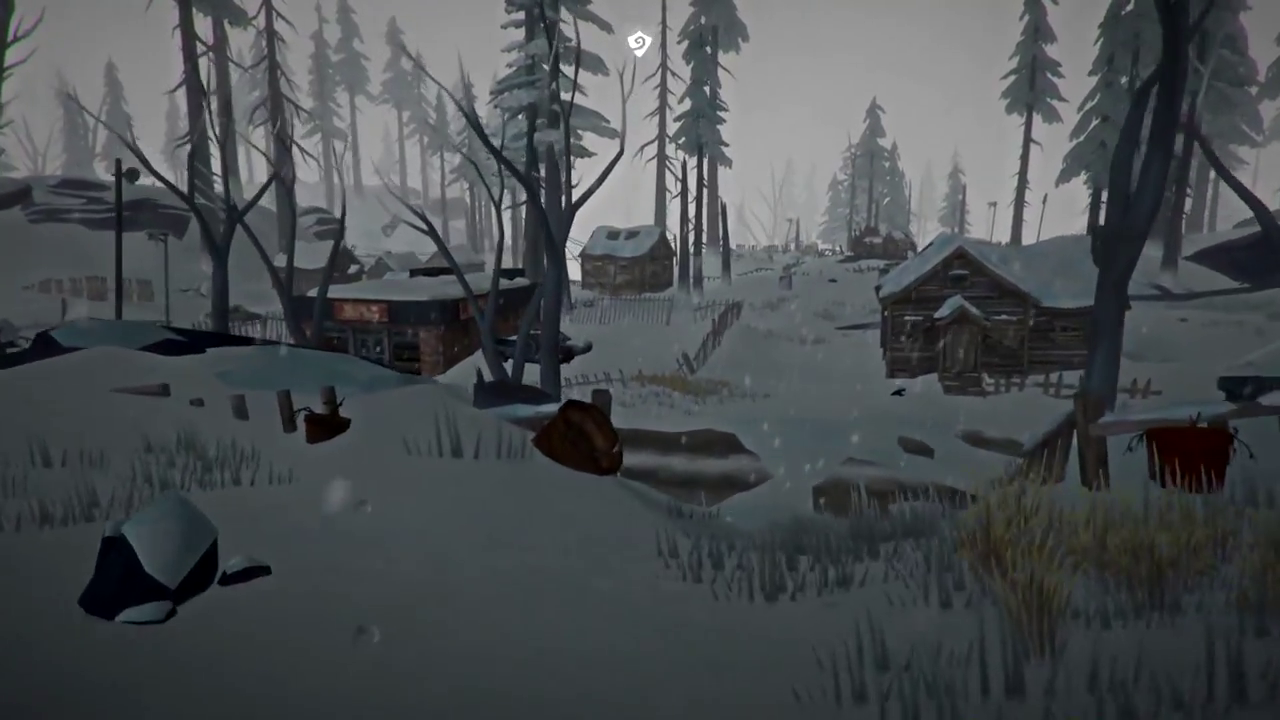
{"action": "key", "text": "shift"}
{"action": "key", "text": "w"}
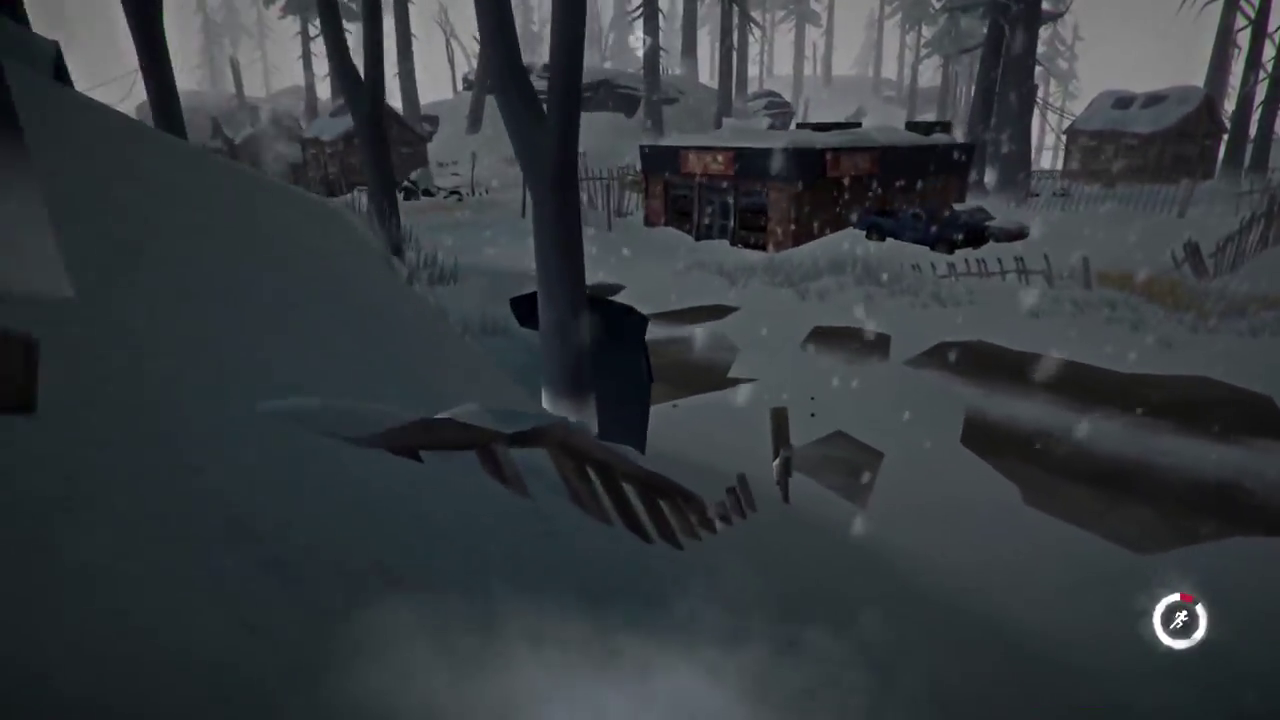
{"action": "key", "text": "w"}
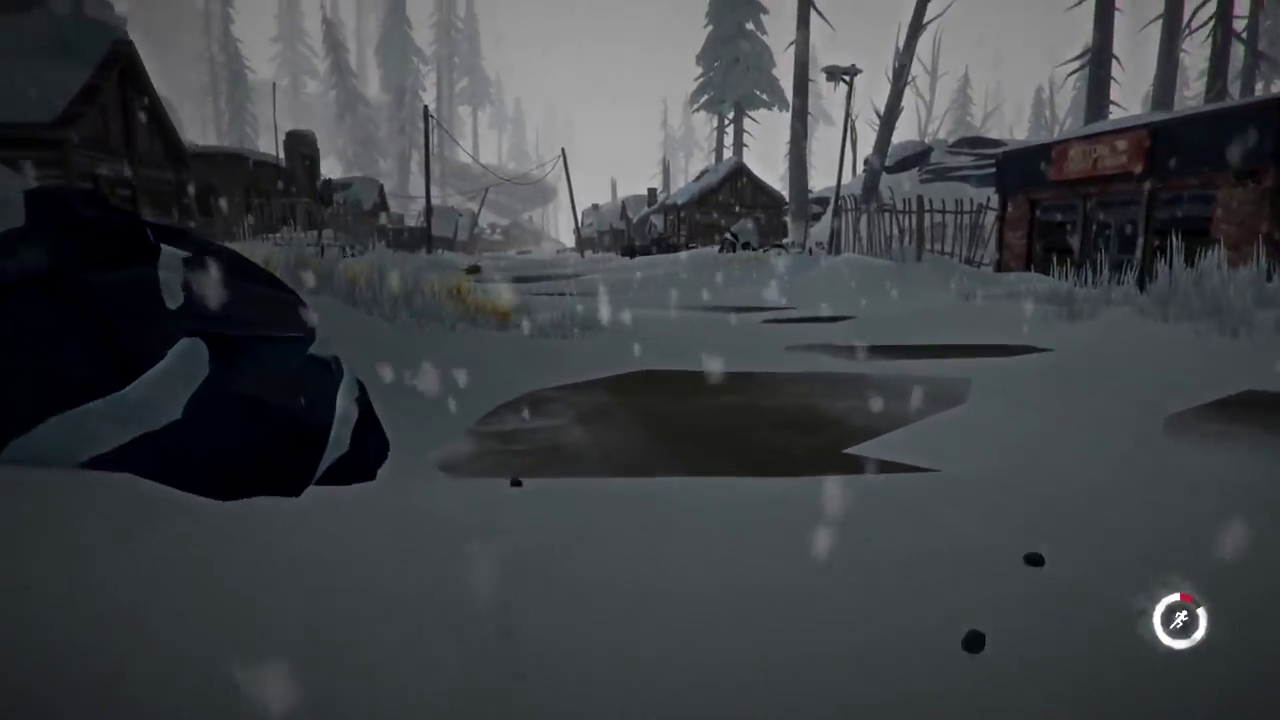
{"action": "key", "text": "w"}
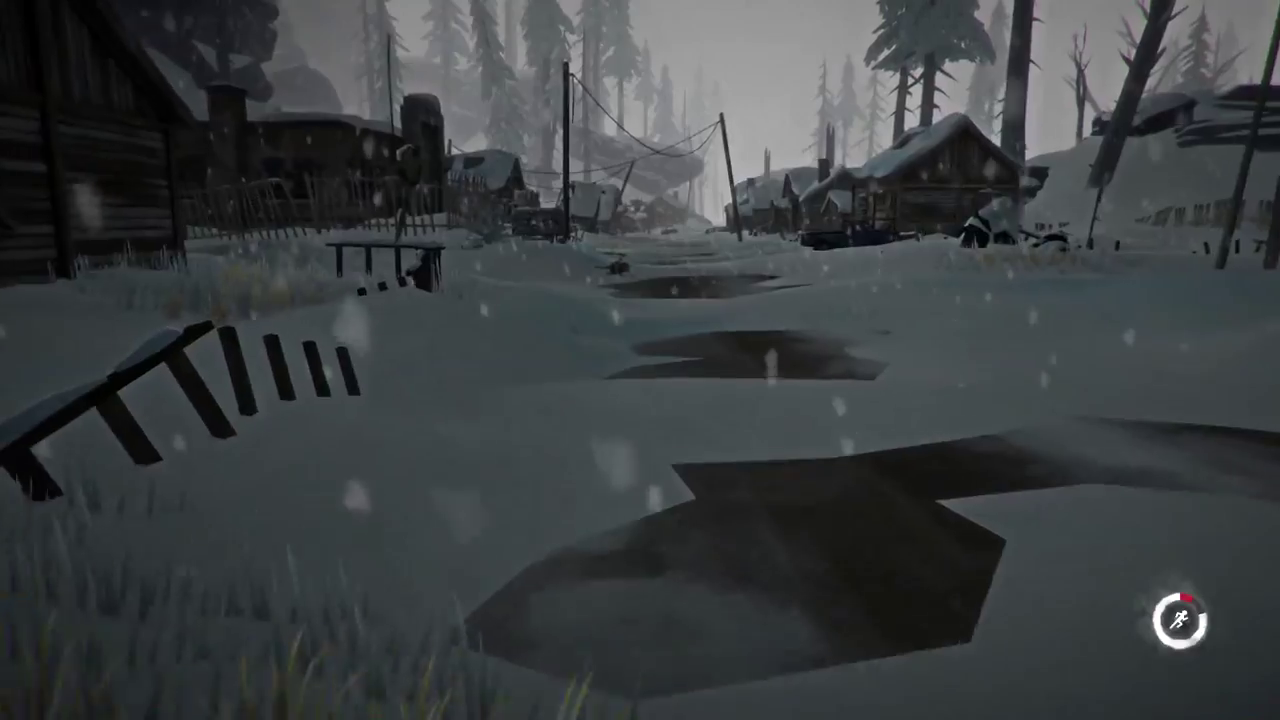
{"action": "key", "text": "w"}
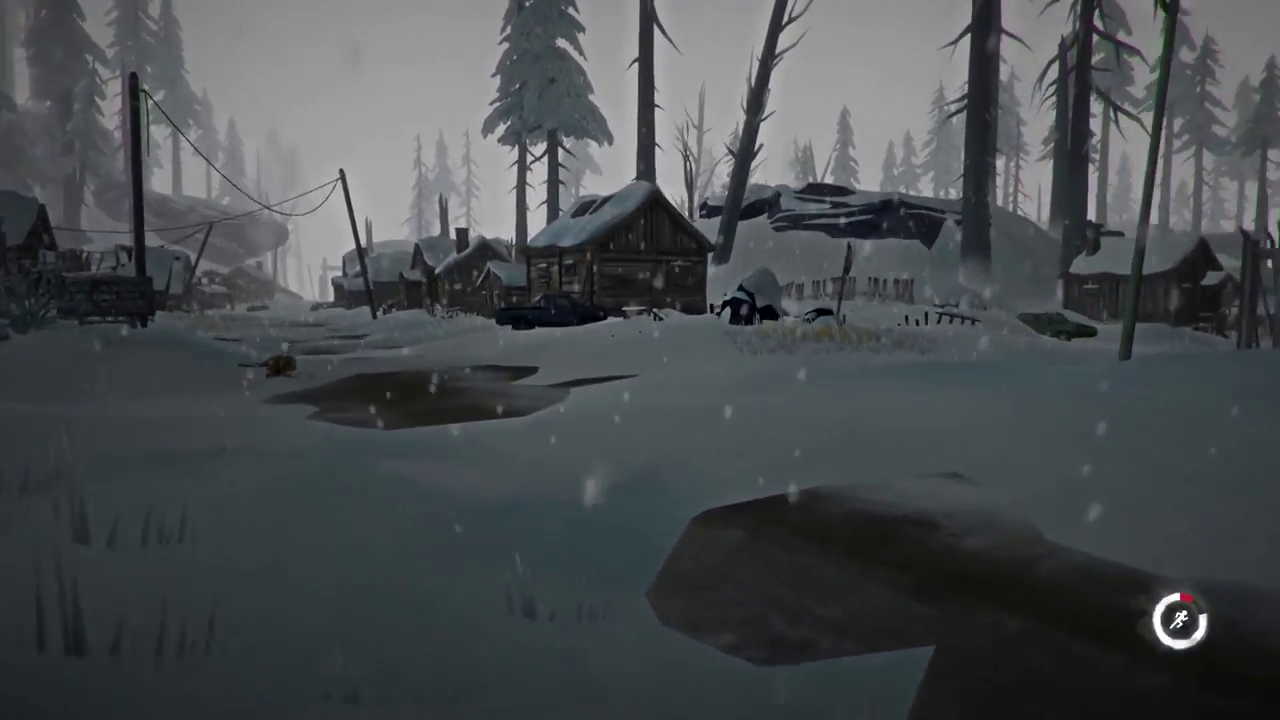
{"action": "key", "text": "w"}
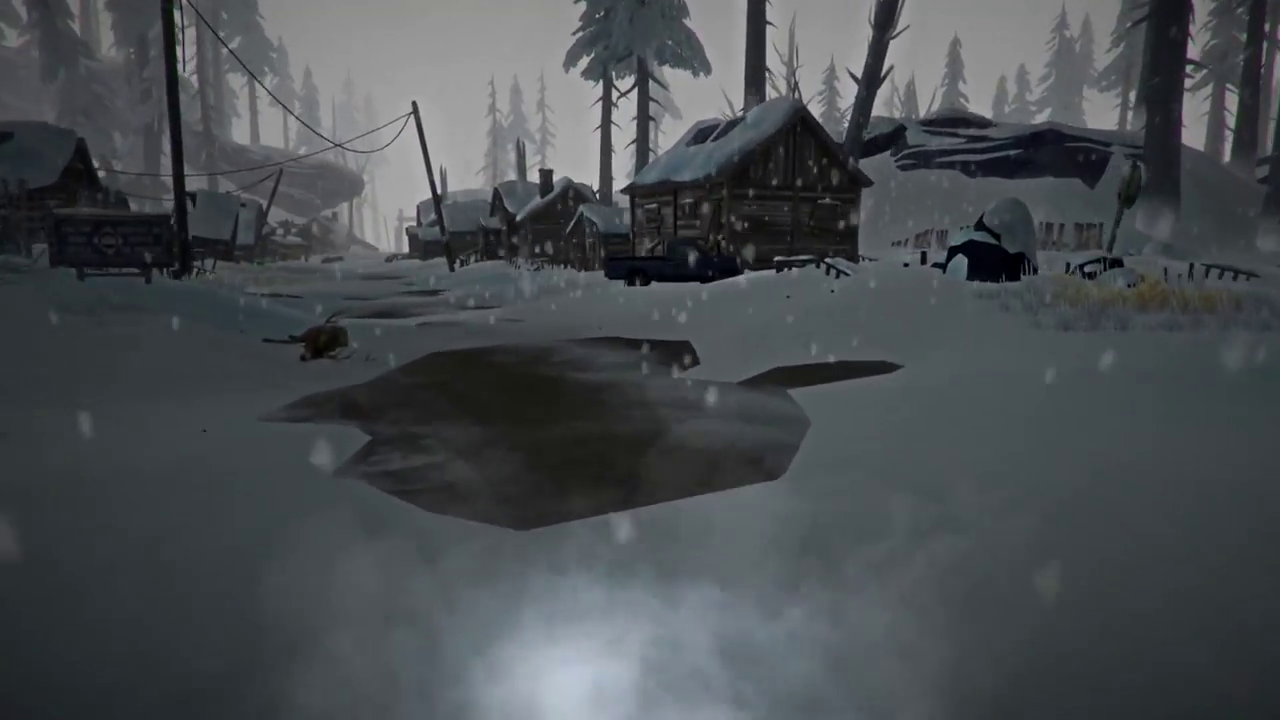
{"action": "key", "text": "w"}
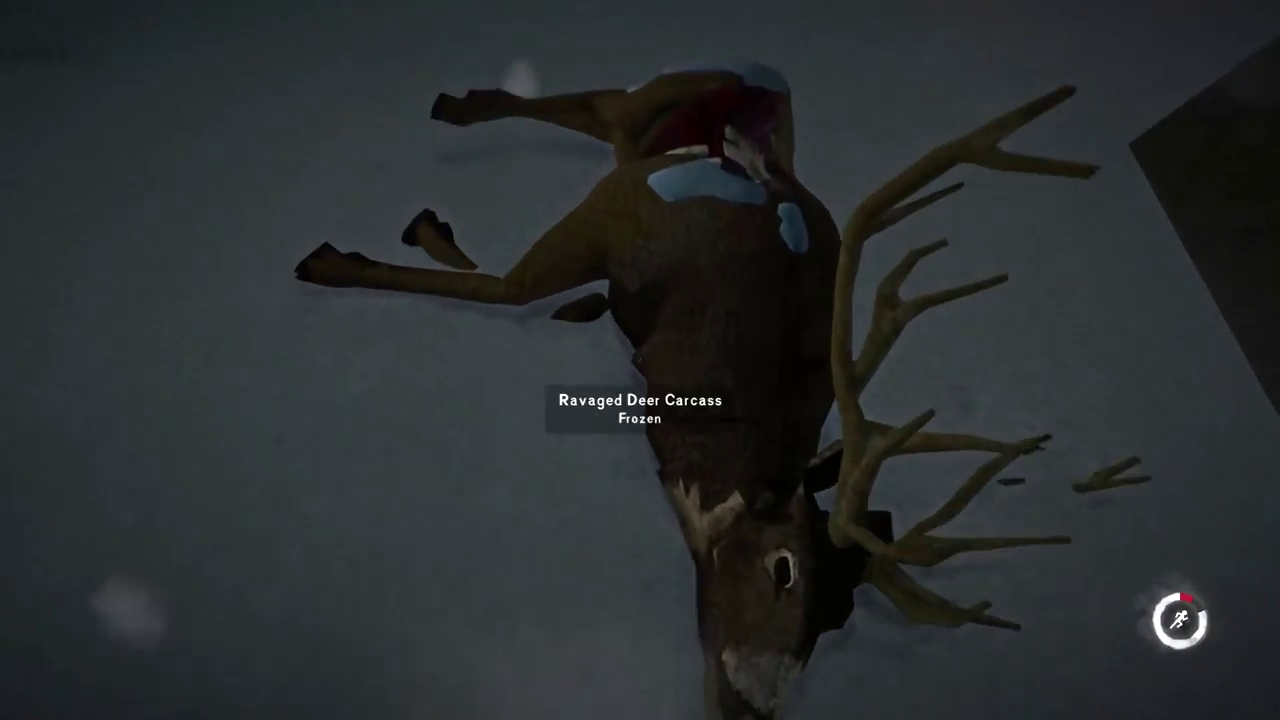
{"action": "left_click", "coordinate": [640, 360]}
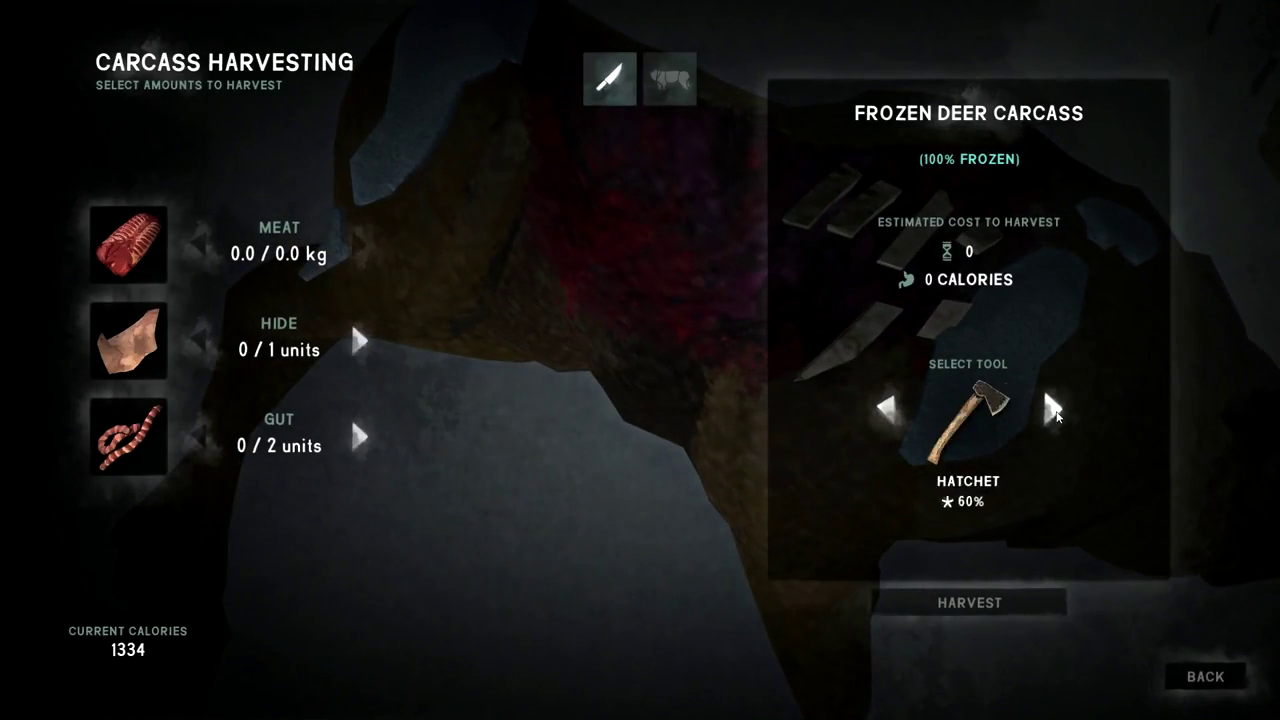
- Harvest one Fresh Deer Hide from the carcass with the Scrap Metal Shard
{"action": "left_click", "coordinate": [1055, 408]}
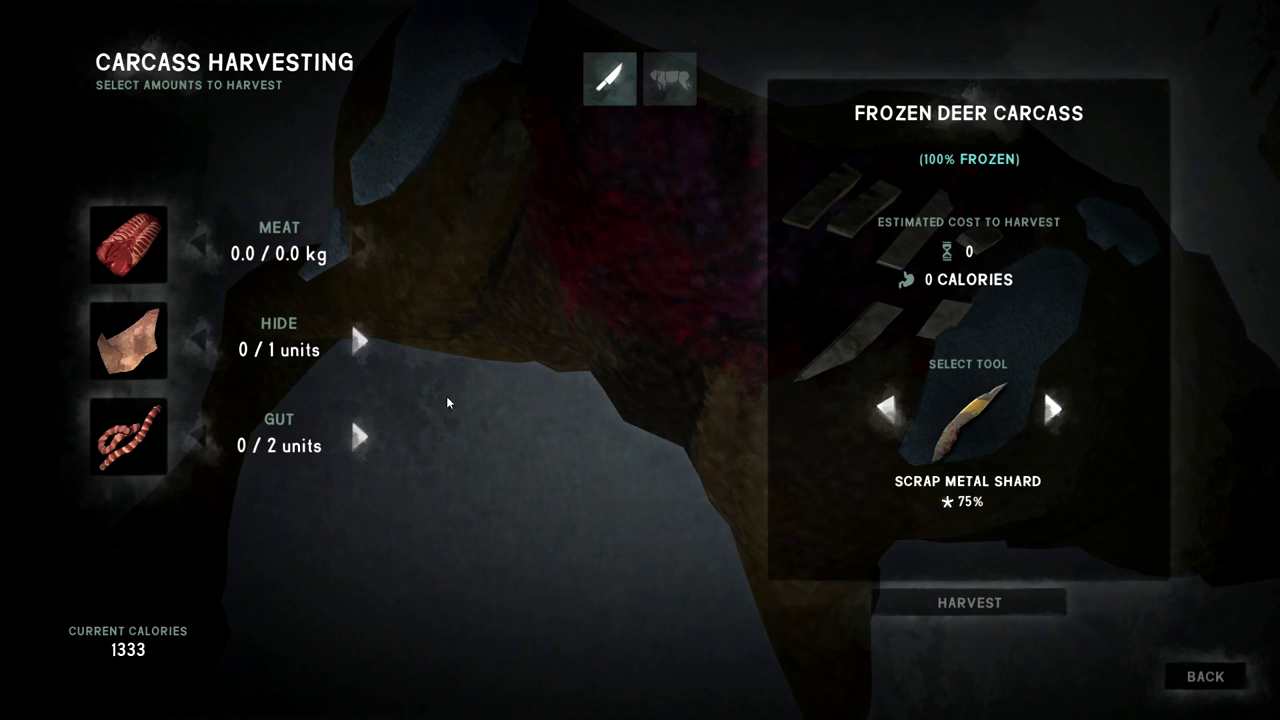
{"action": "left_click", "coordinate": [358, 341]}
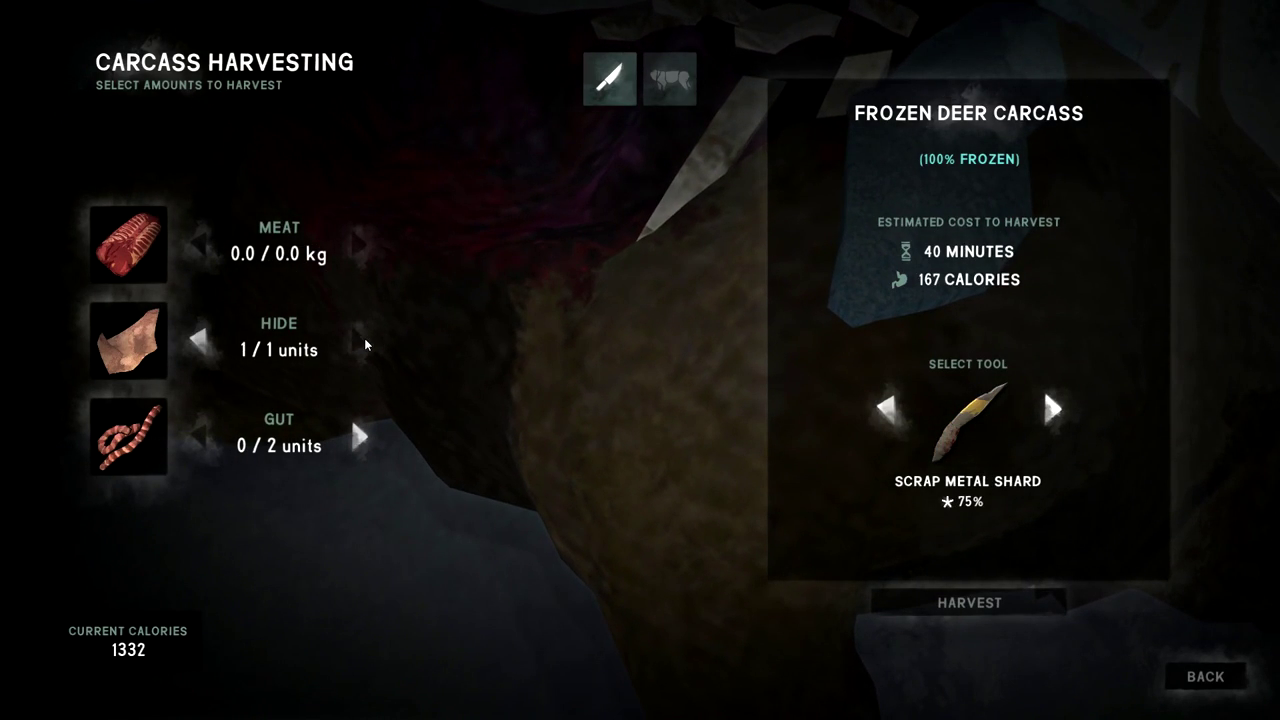
{"action": "left_click", "coordinate": [356, 436]}
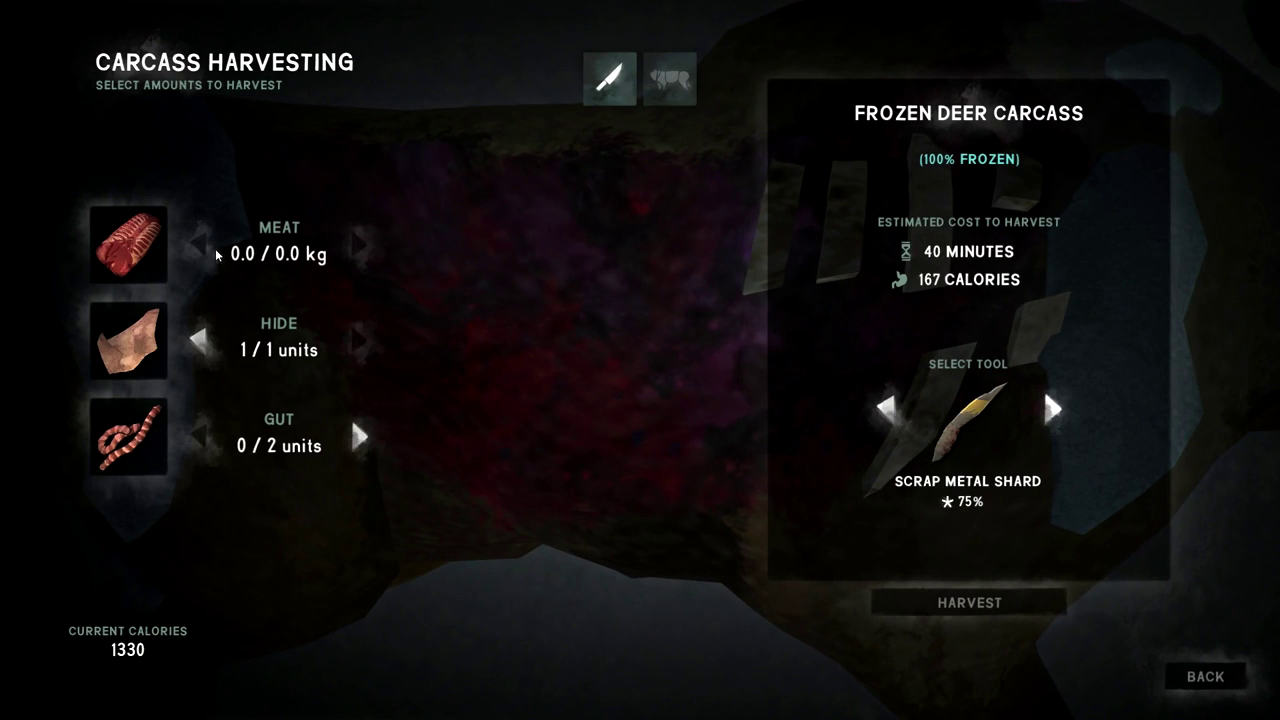
{"action": "left_click", "coordinate": [975, 598]}
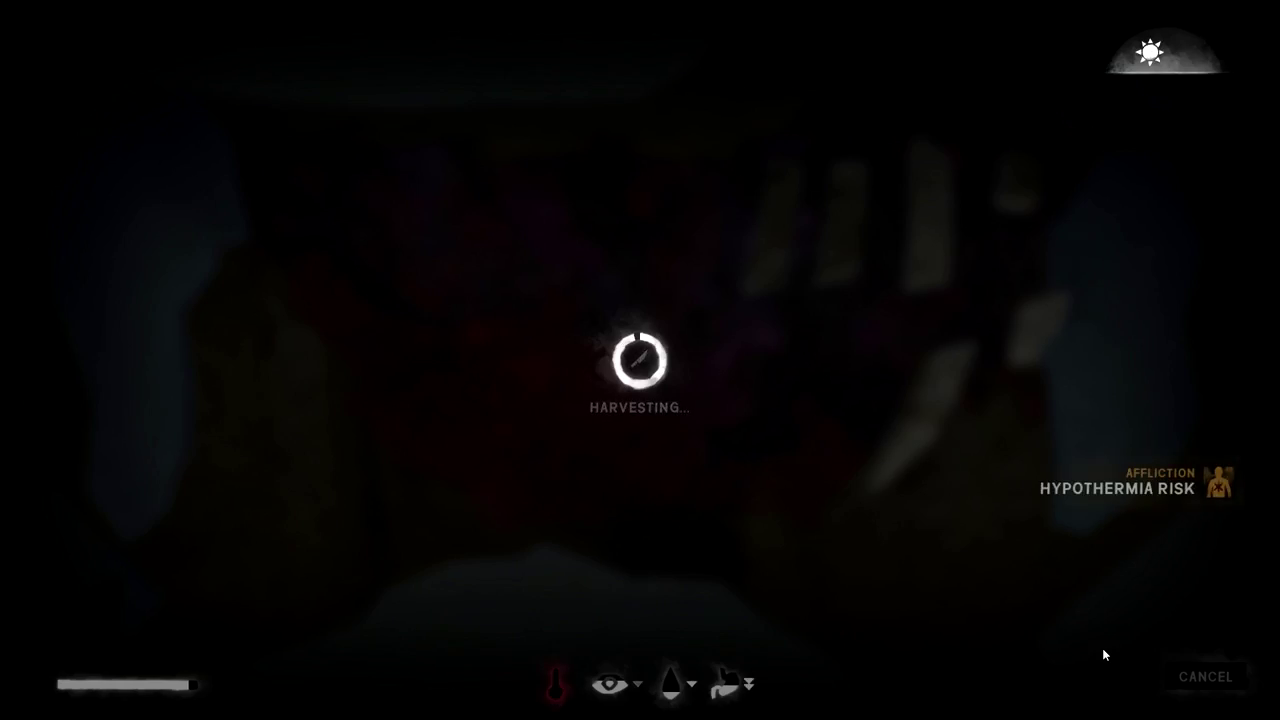
{"action": "left_click", "coordinate": [1205, 676]}
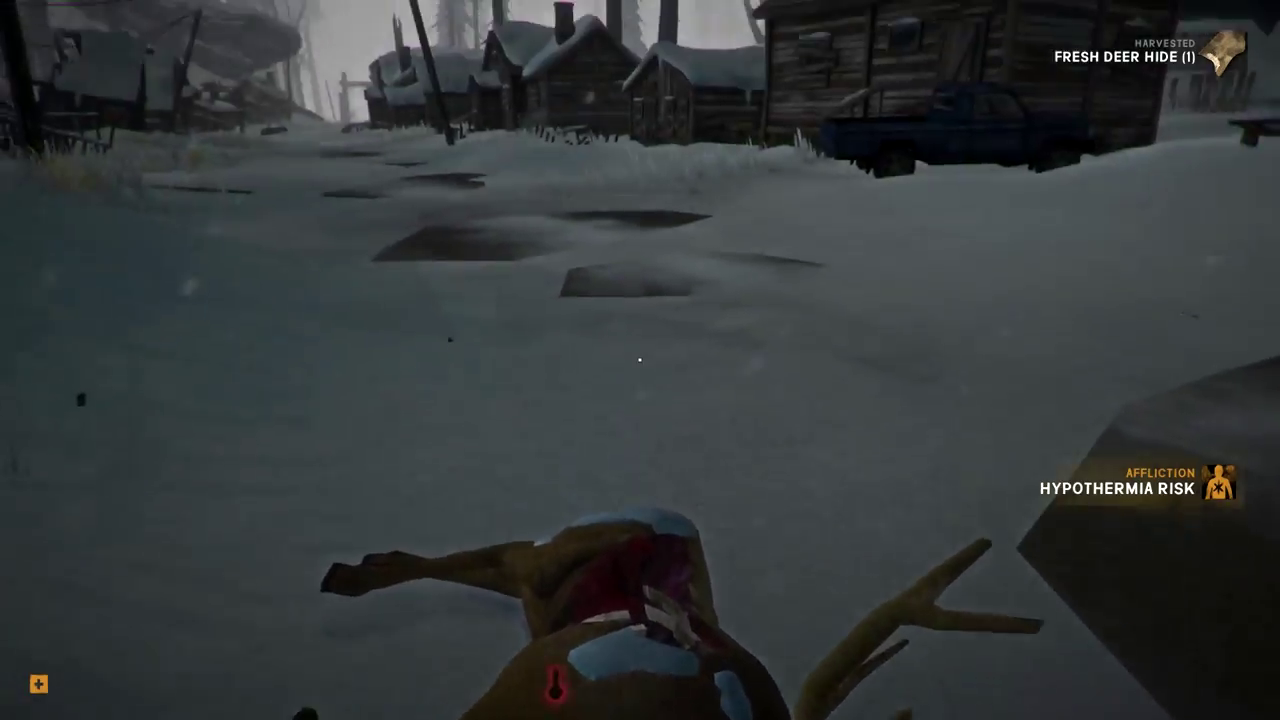
- Run to the green crate and break it down with the Hatchet into four Reclaimed Wood
{"action": "key", "text": "shift+w"}
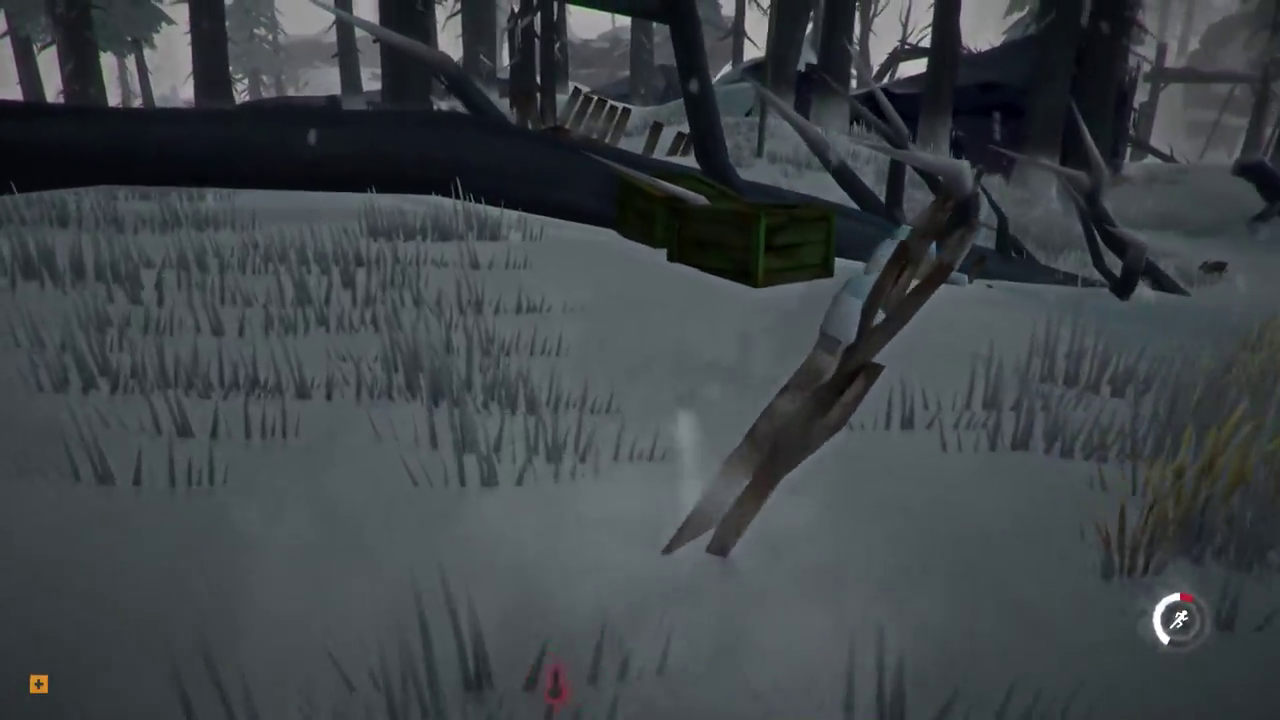
{"action": "left_click", "coordinate": [642, 367]}
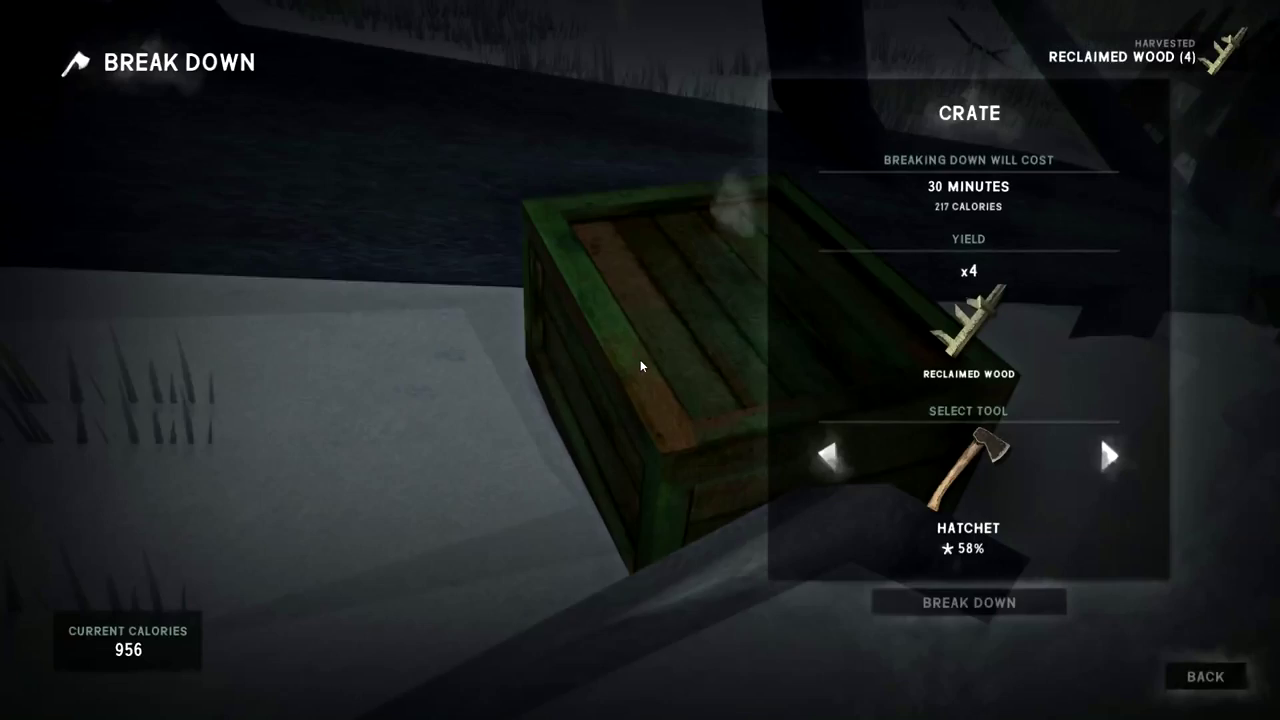
{"action": "left_click", "coordinate": [956, 599]}
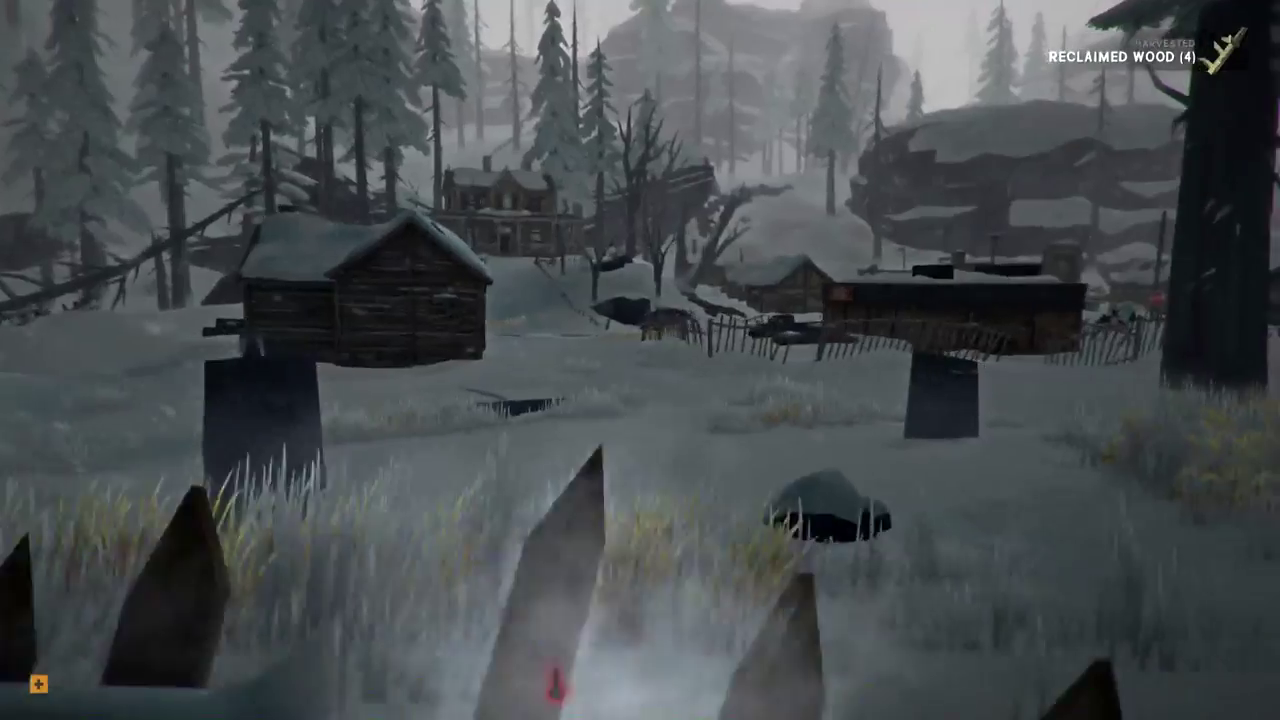
- Sprint through the woods, along the road and up the slope to the porch's Firewood Bin (18.6 / 30)
{"action": "key", "text": "w"}
{"action": "key", "text": "shift"}
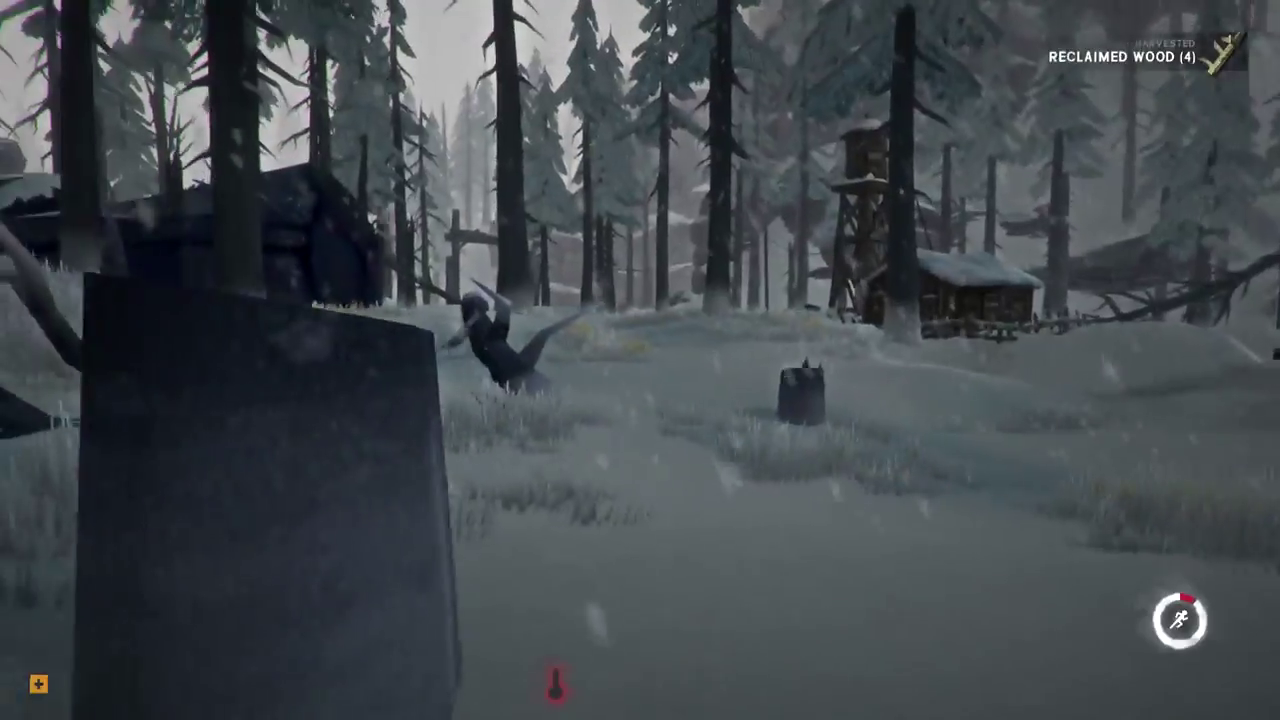
{"action": "key", "text": "w"}
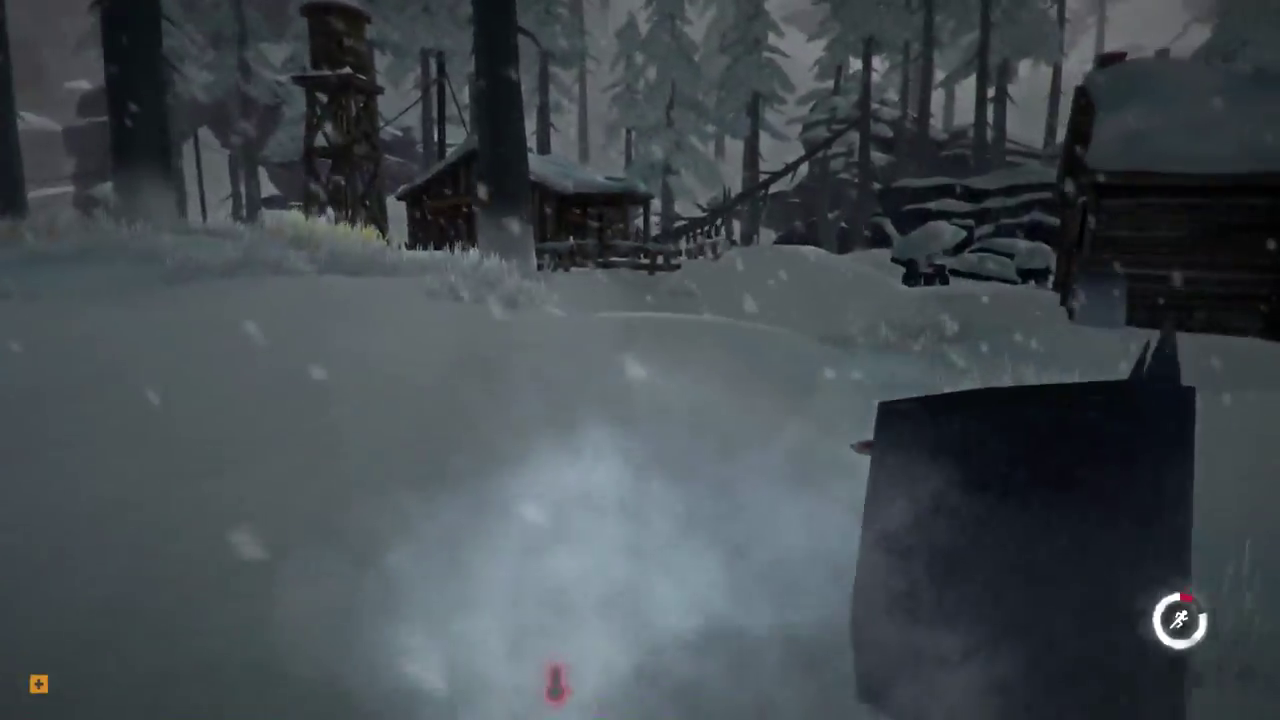
{"action": "key", "text": "w"}
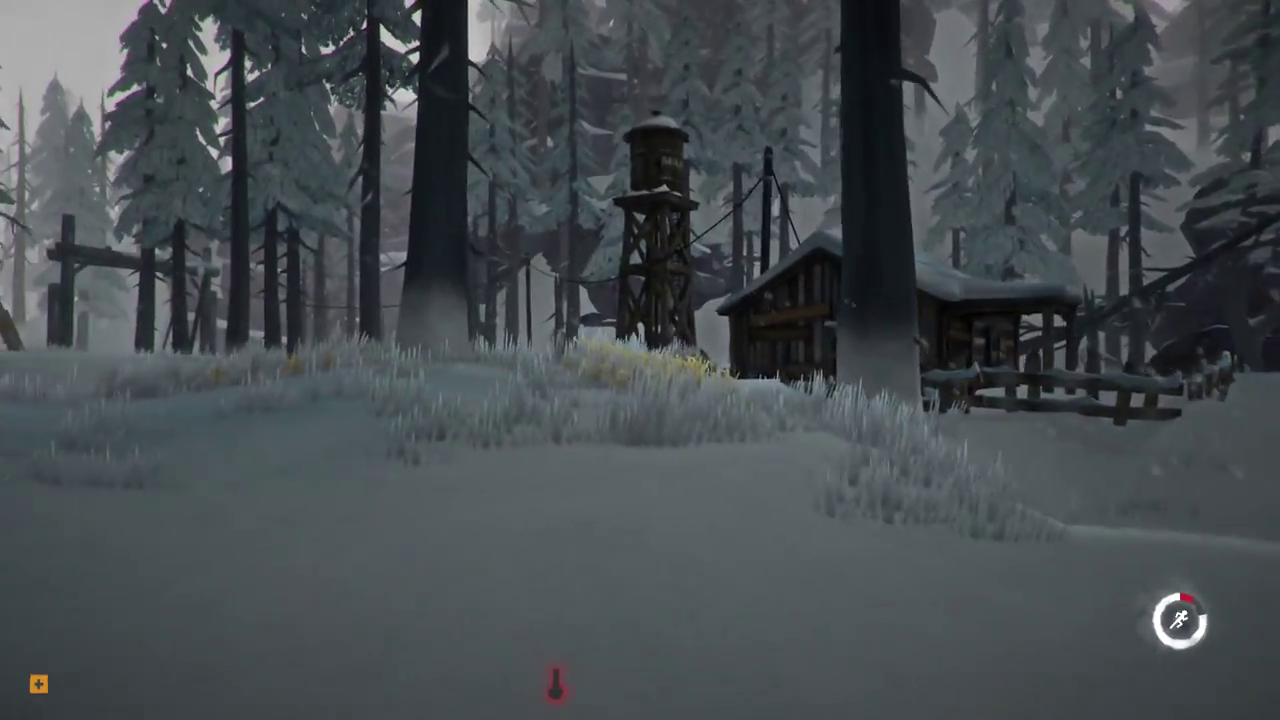
{"action": "key", "text": "w"}
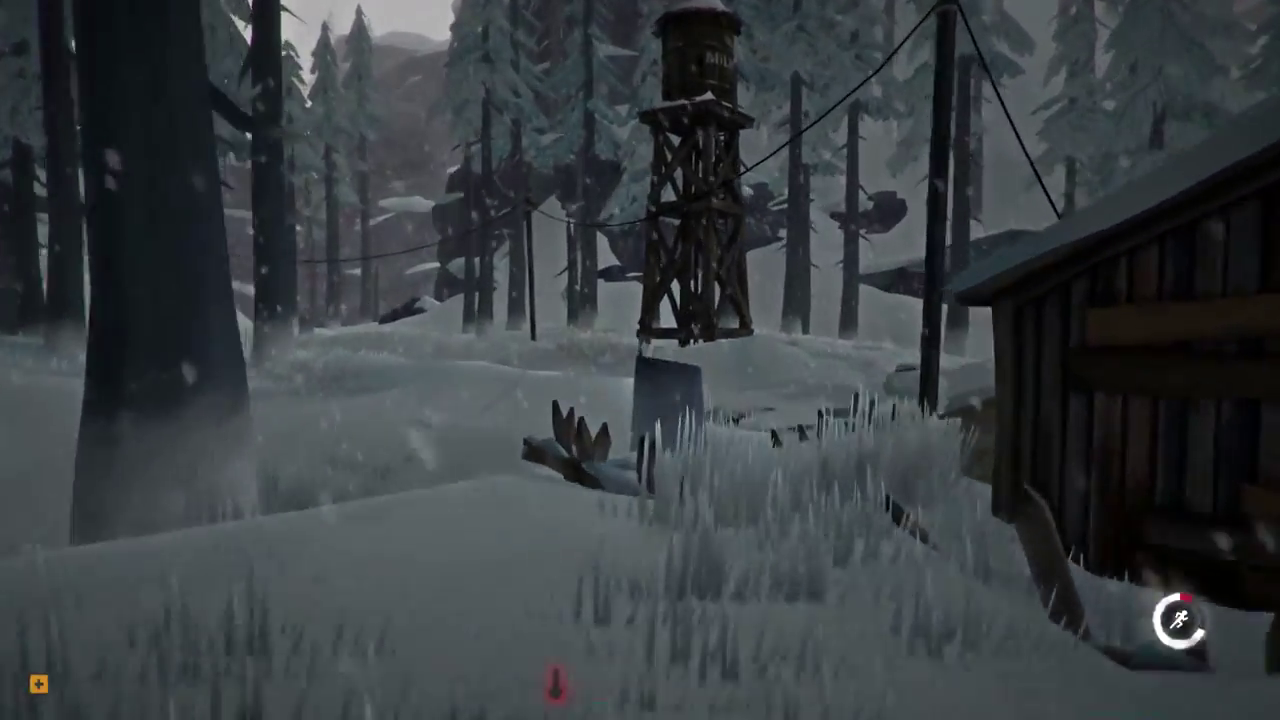
{"action": "key", "text": "w"}
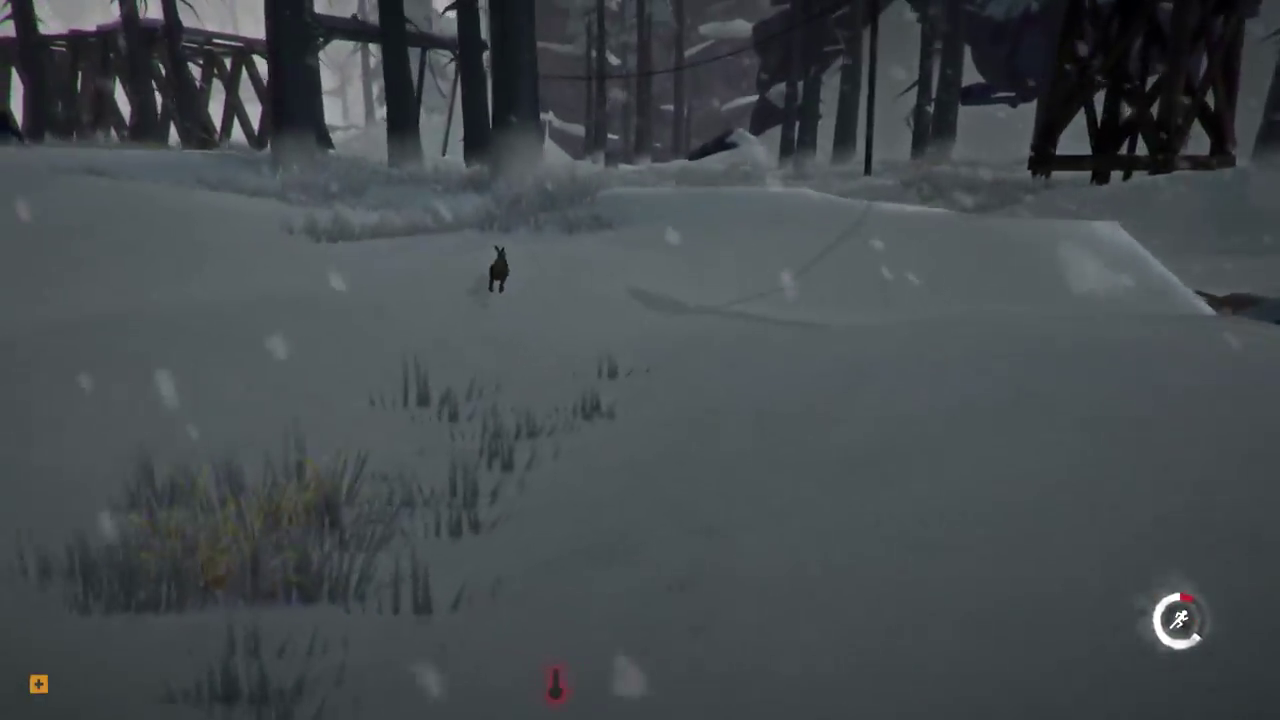
{"action": "key", "text": "w"}
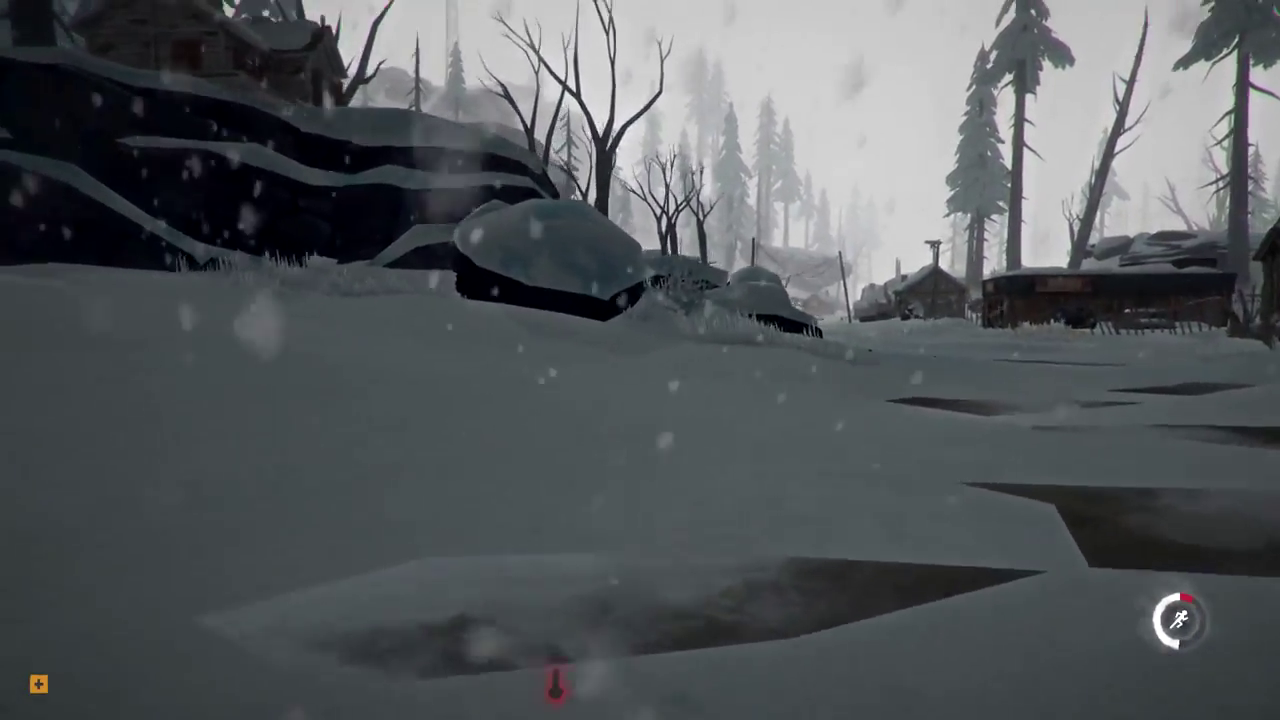
{"action": "key", "text": "w"}
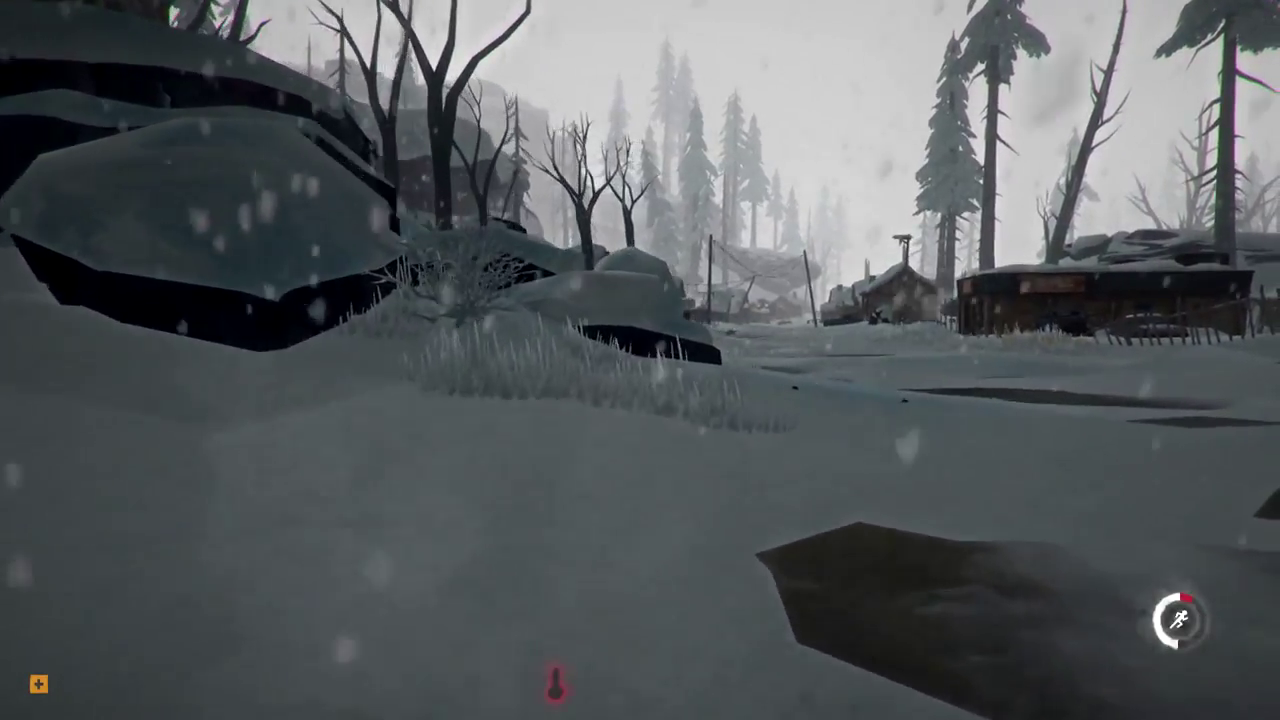
{"action": "key", "text": "w"}
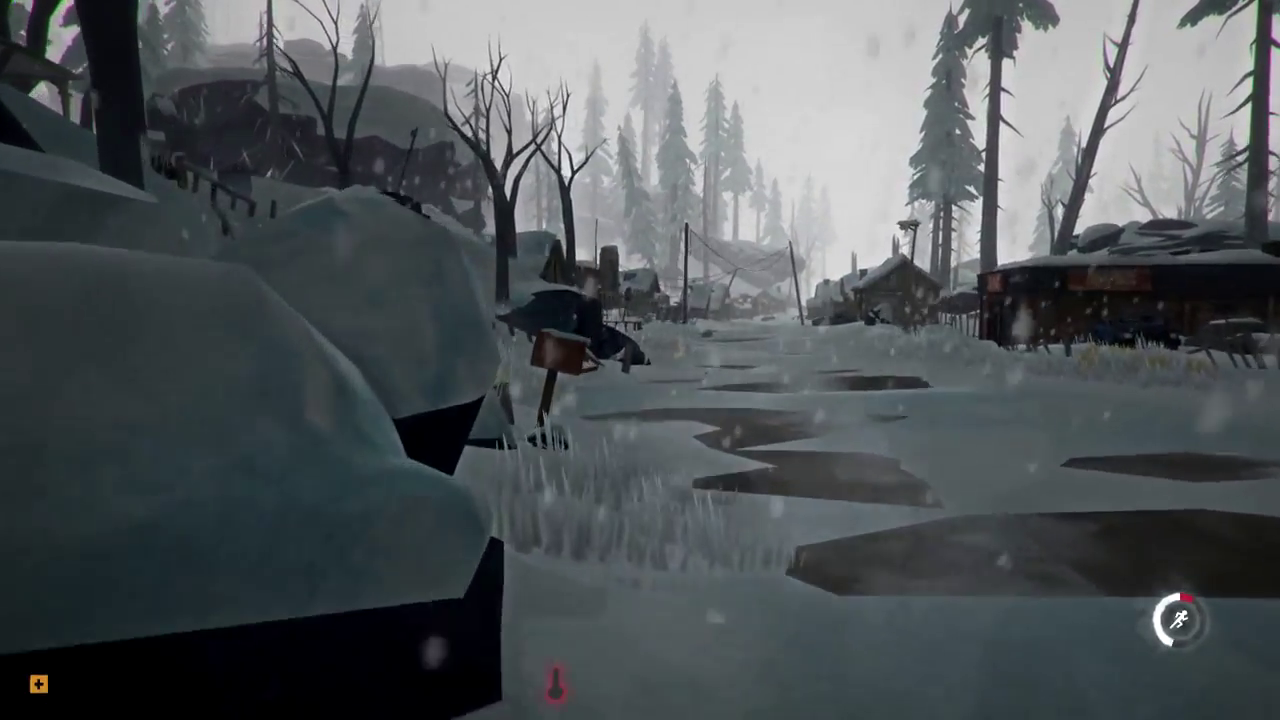
{"action": "key", "text": "w"}
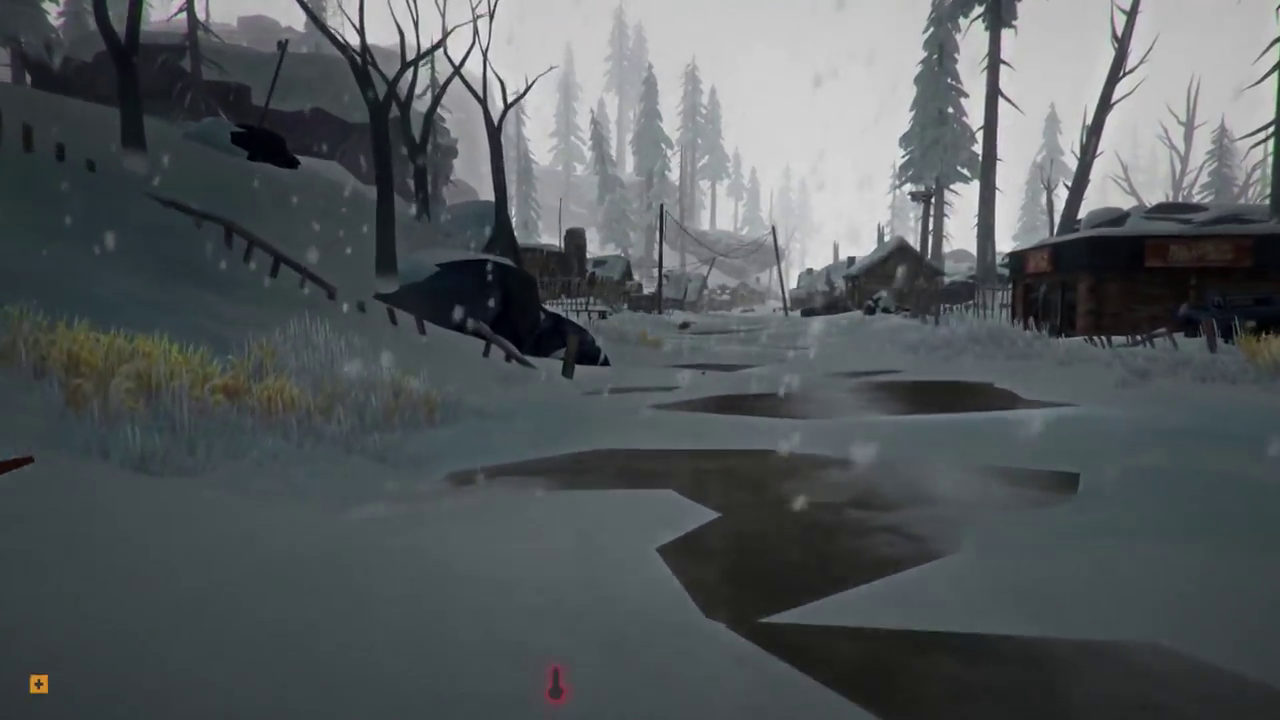
{"action": "key", "text": "w"}
{"action": "key", "text": "shift"}
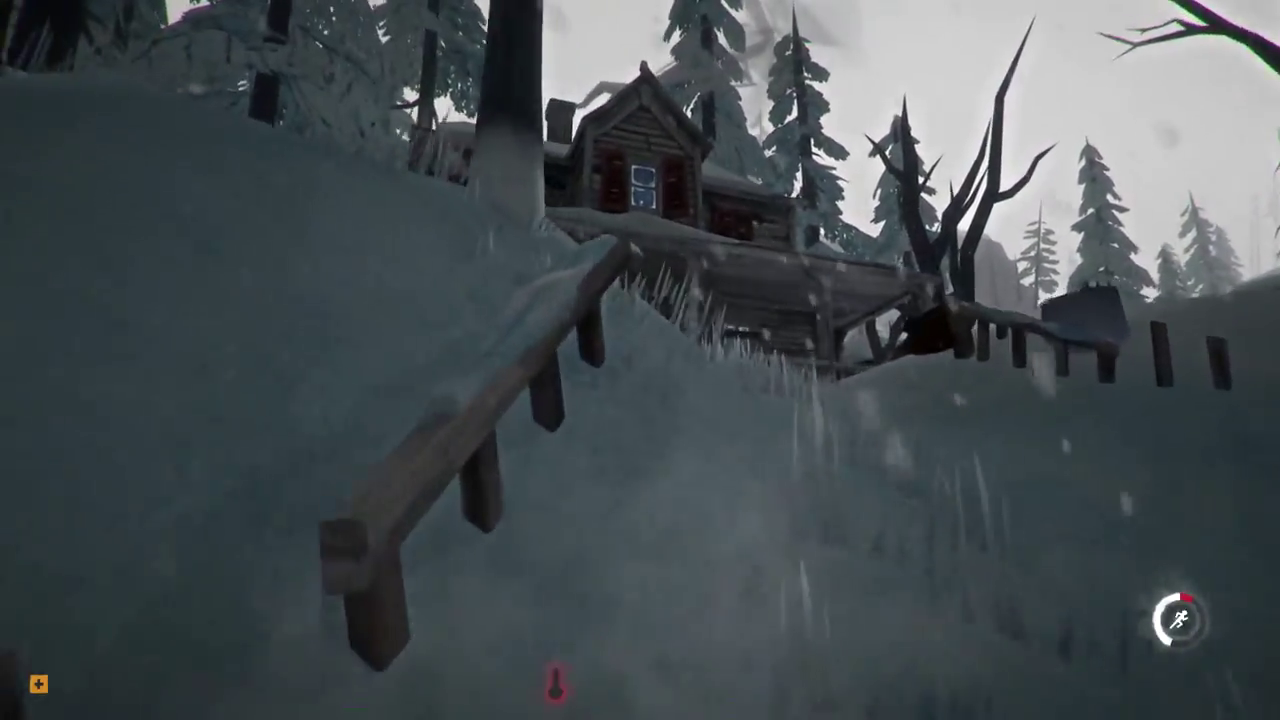
{"action": "key", "text": "w"}
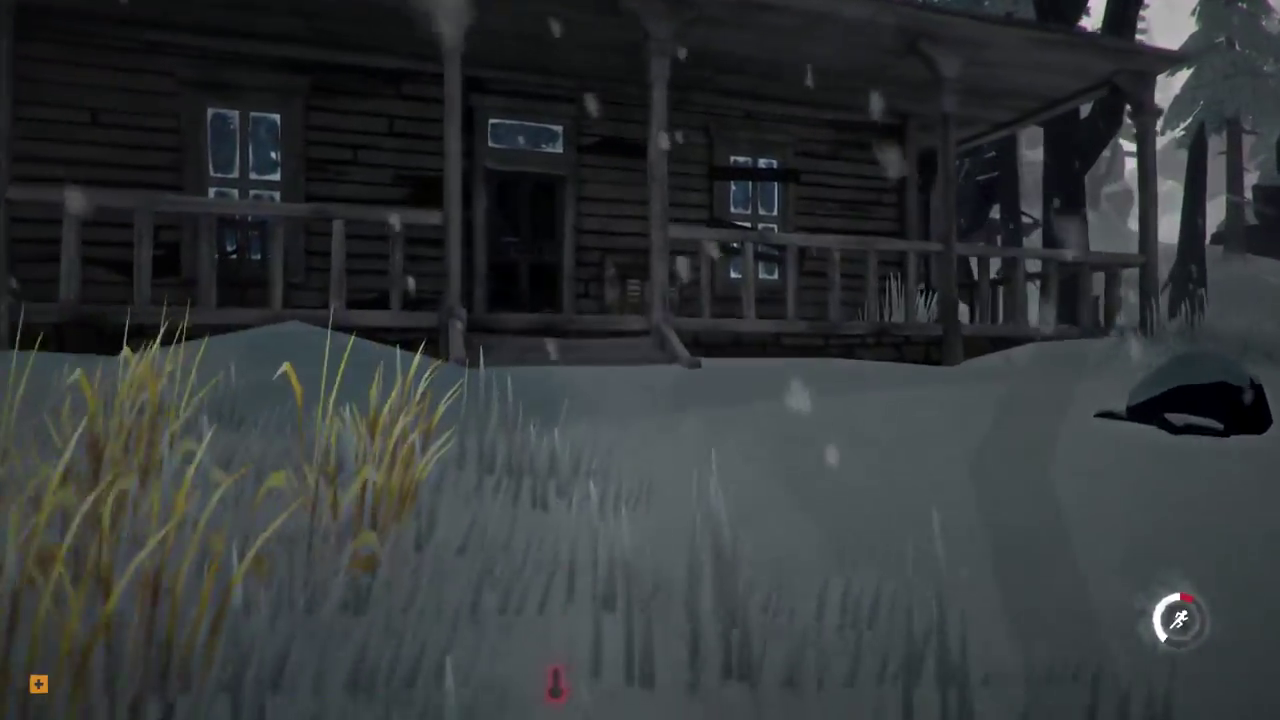
{"action": "key", "text": "w"}
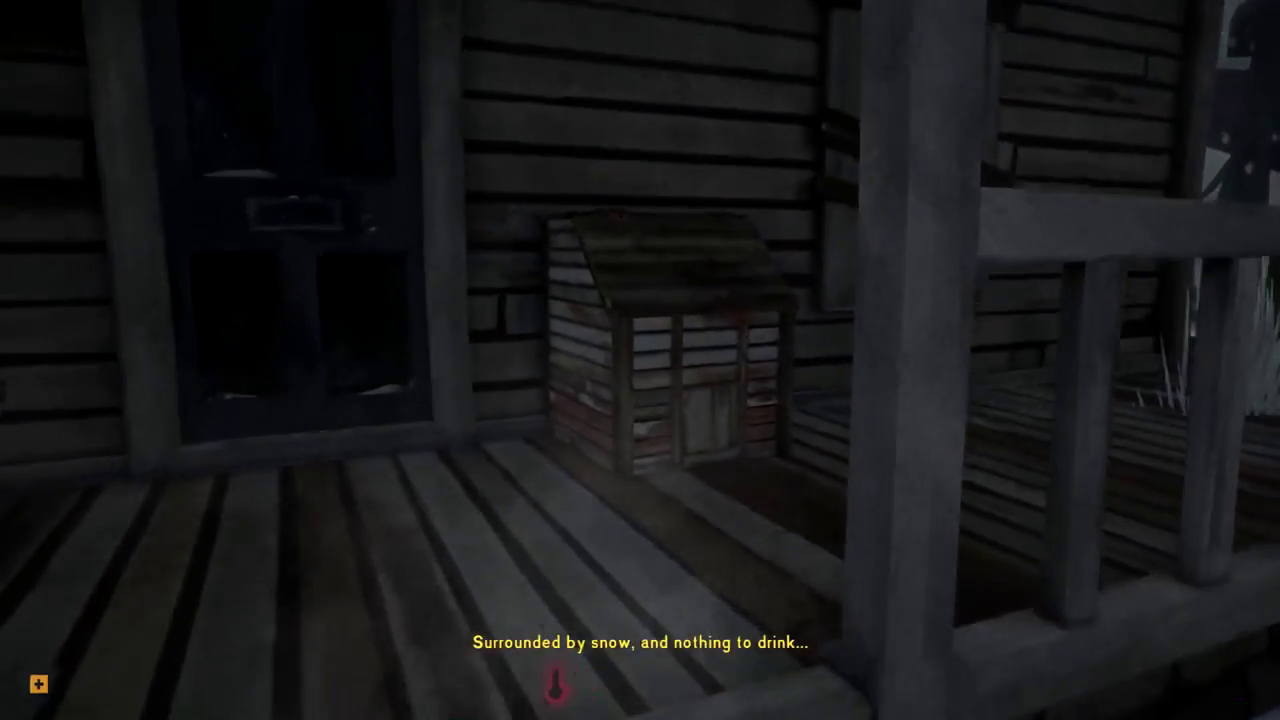
{"action": "key", "text": "w"}
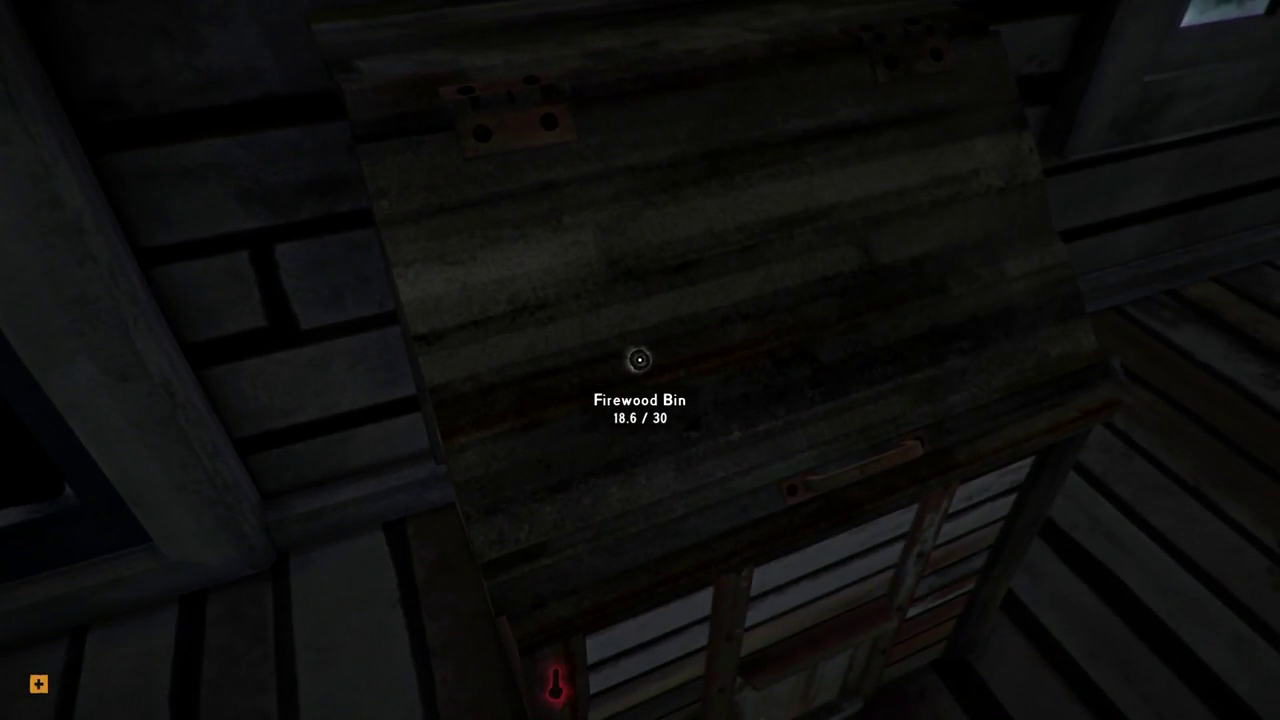
- Transfer all eight Reclaimed Wood into the Firewood Bin, raising it to 23 / 30
{"action": "left_click", "coordinate": [639, 359]}
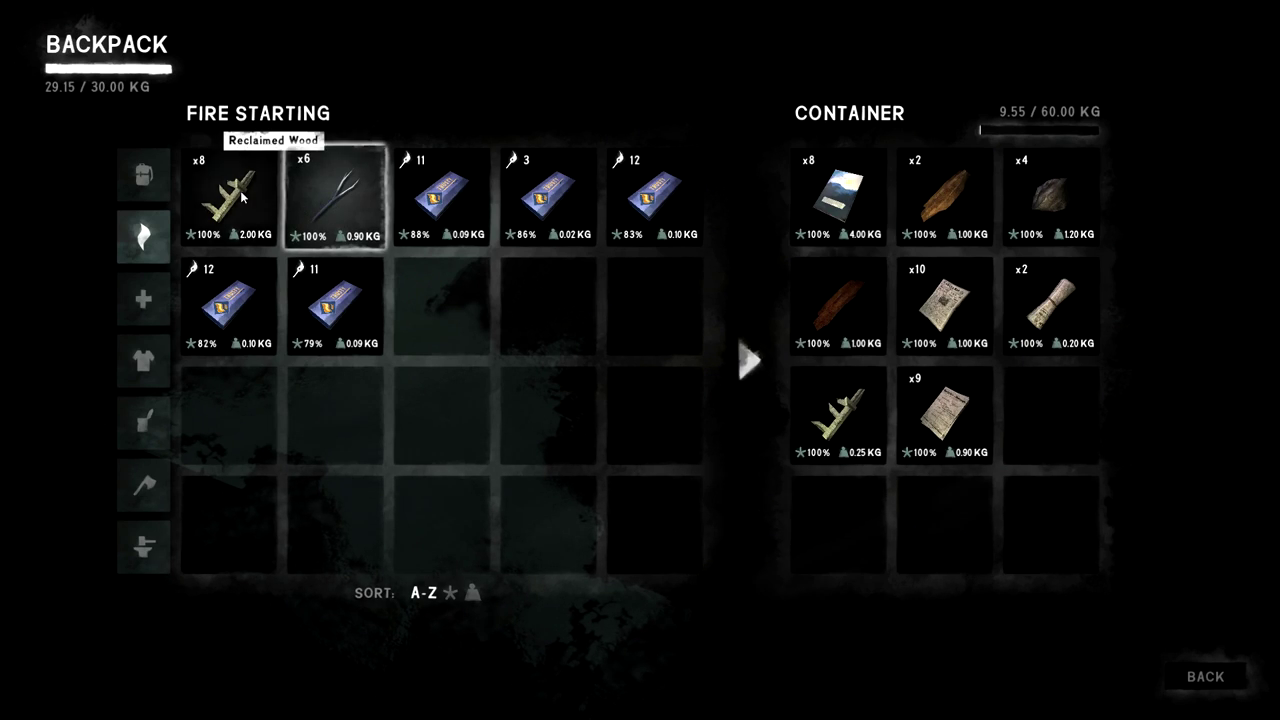
{"action": "left_click", "coordinate": [1037, 388]}
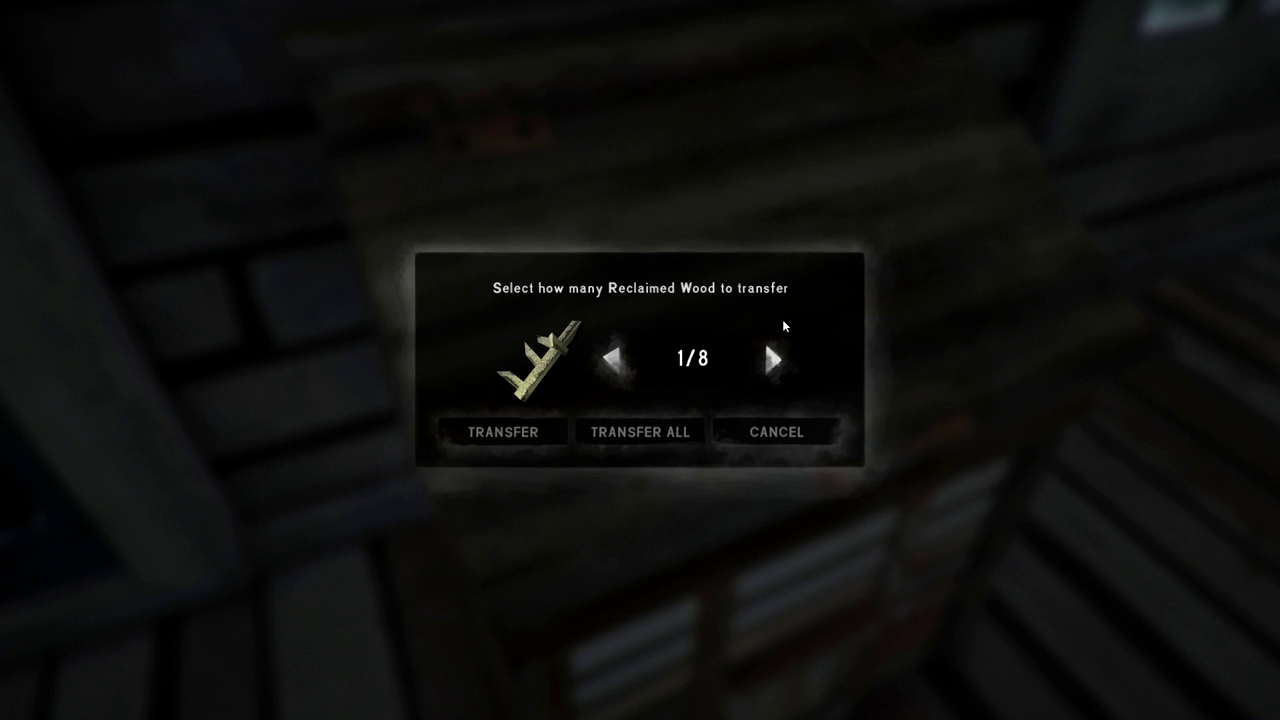
{"action": "left_click", "coordinate": [668, 424]}
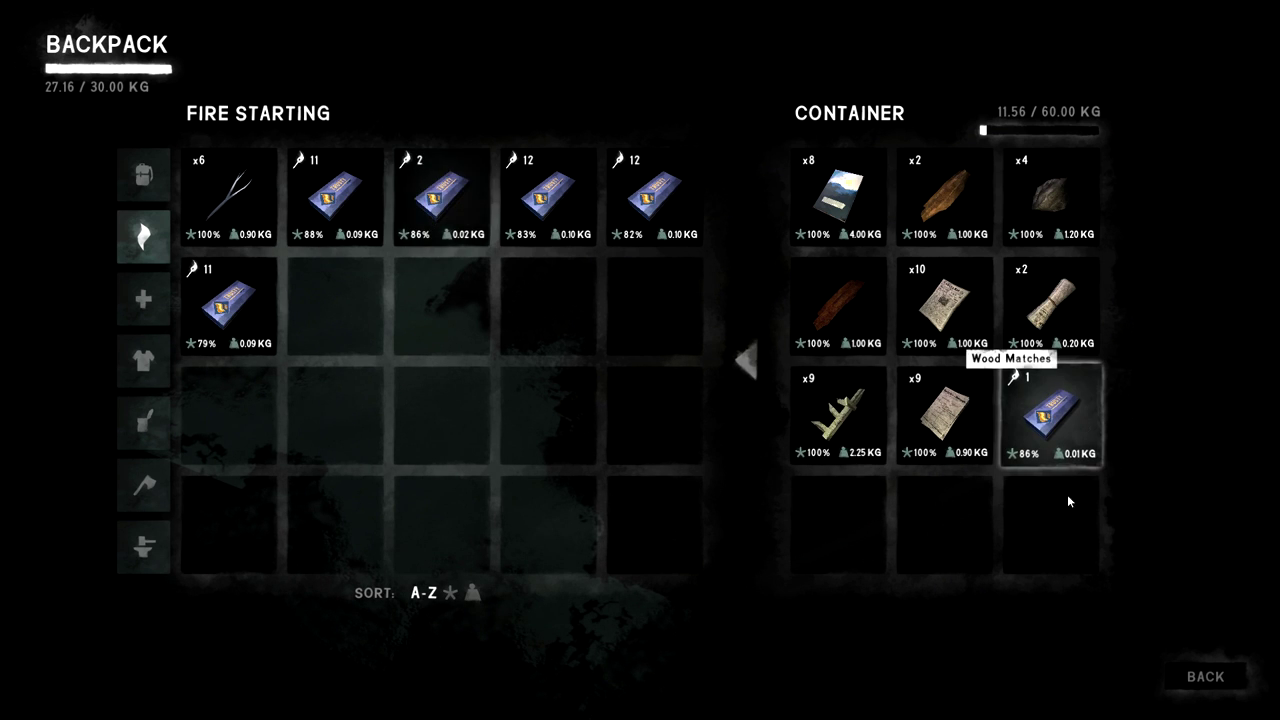
{"action": "left_click", "coordinate": [1205, 677]}
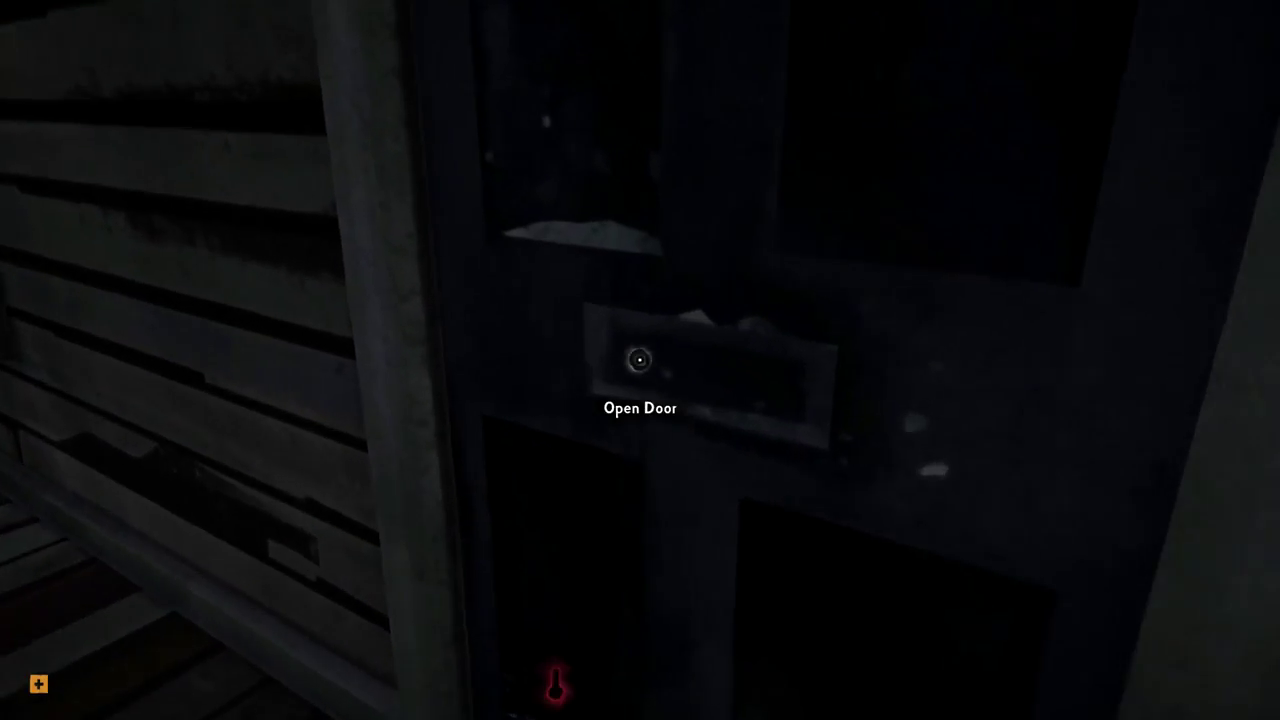
- Go inside Milton House and craft Tinder Plugs from sticks using the Tinder Plug (2) blueprint
{"action": "left_click", "coordinate": [639, 359]}
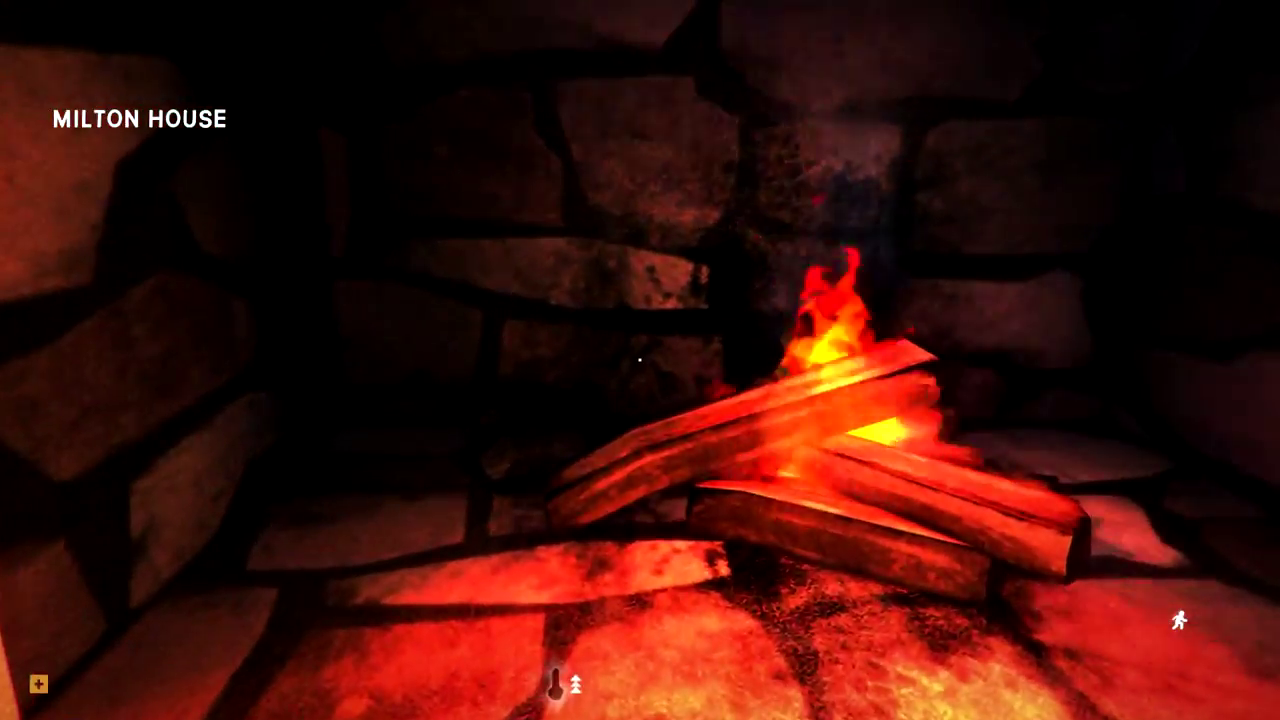
{"action": "key", "text": "Tab"}
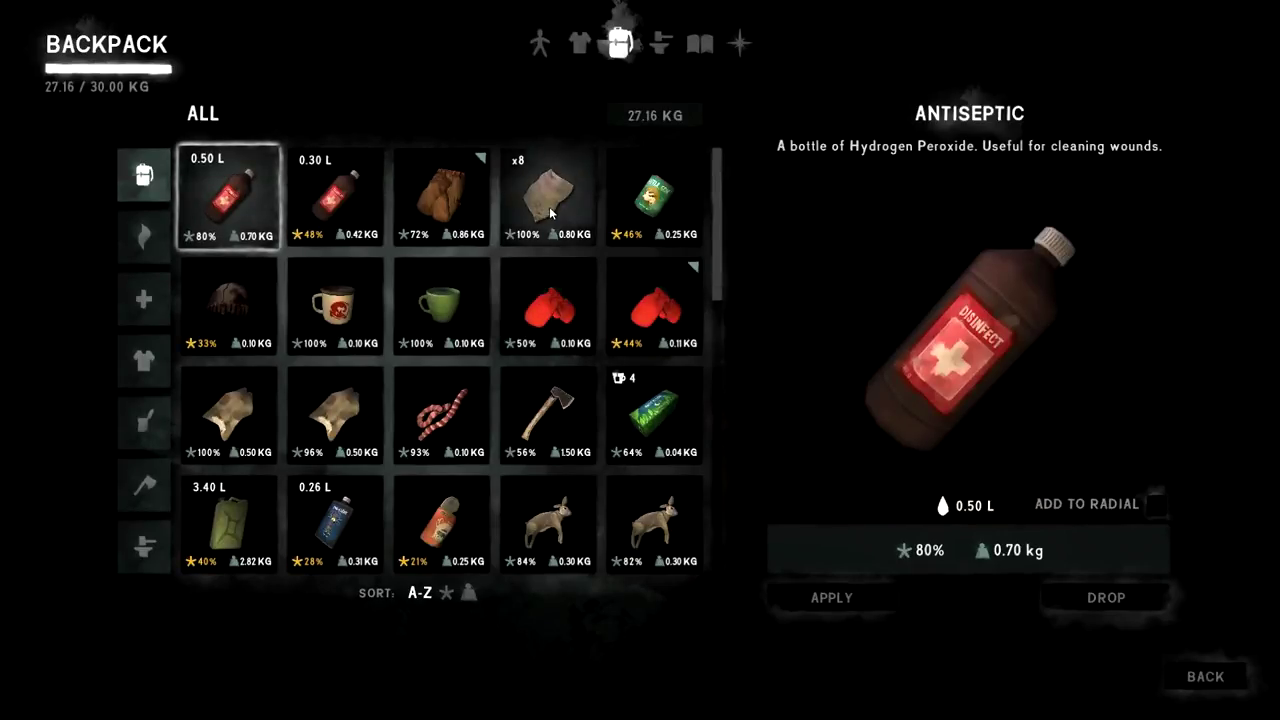
{"action": "left_click", "coordinate": [660, 44]}
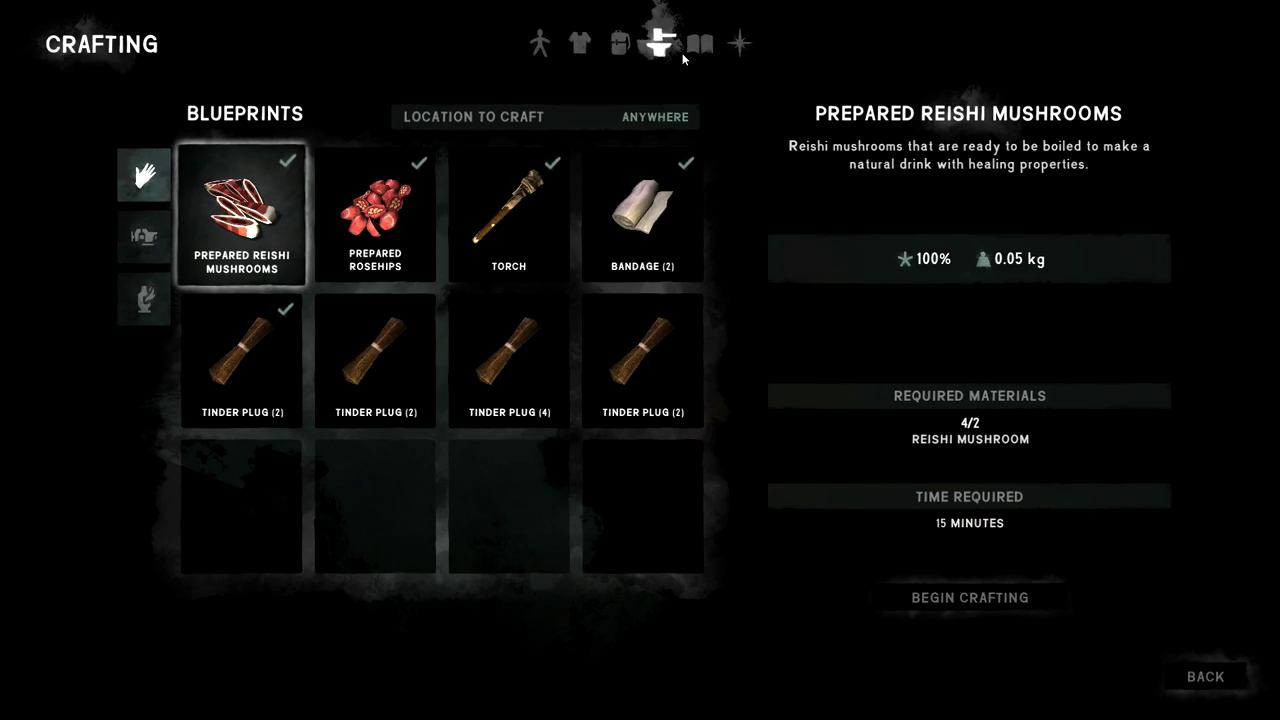
{"action": "left_click", "coordinate": [236, 371]}
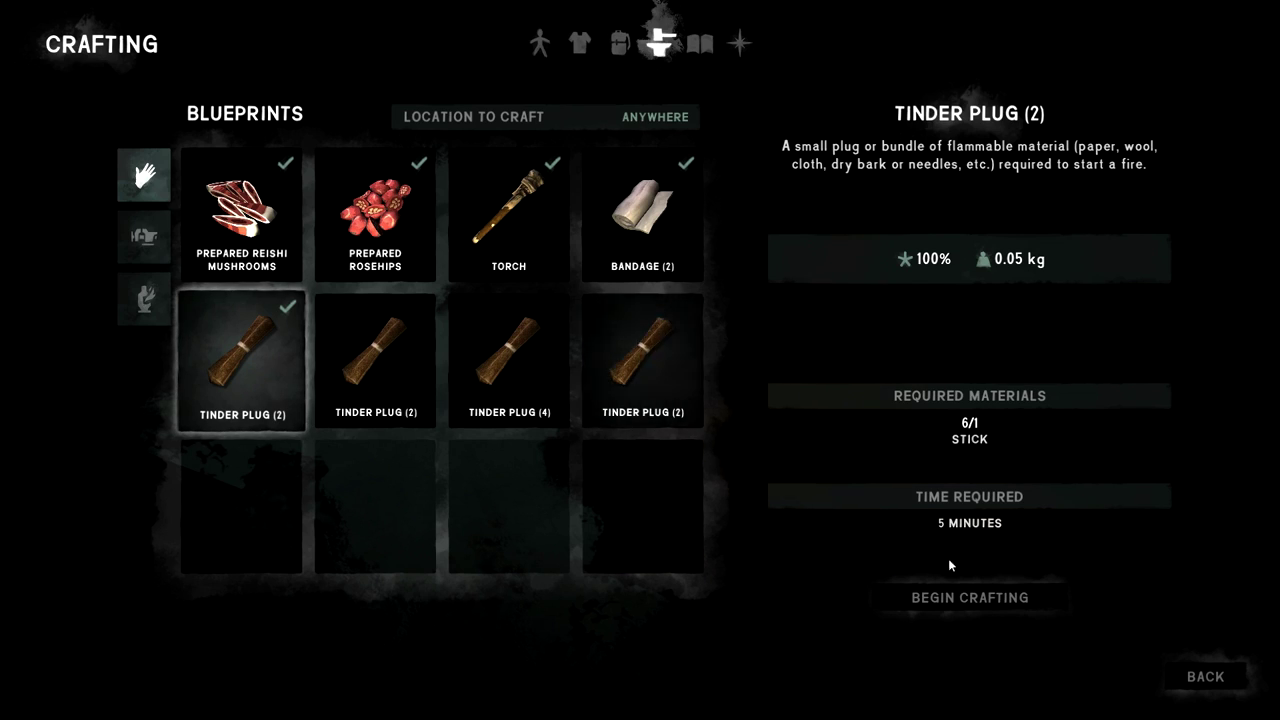
{"action": "left_click", "coordinate": [958, 599]}
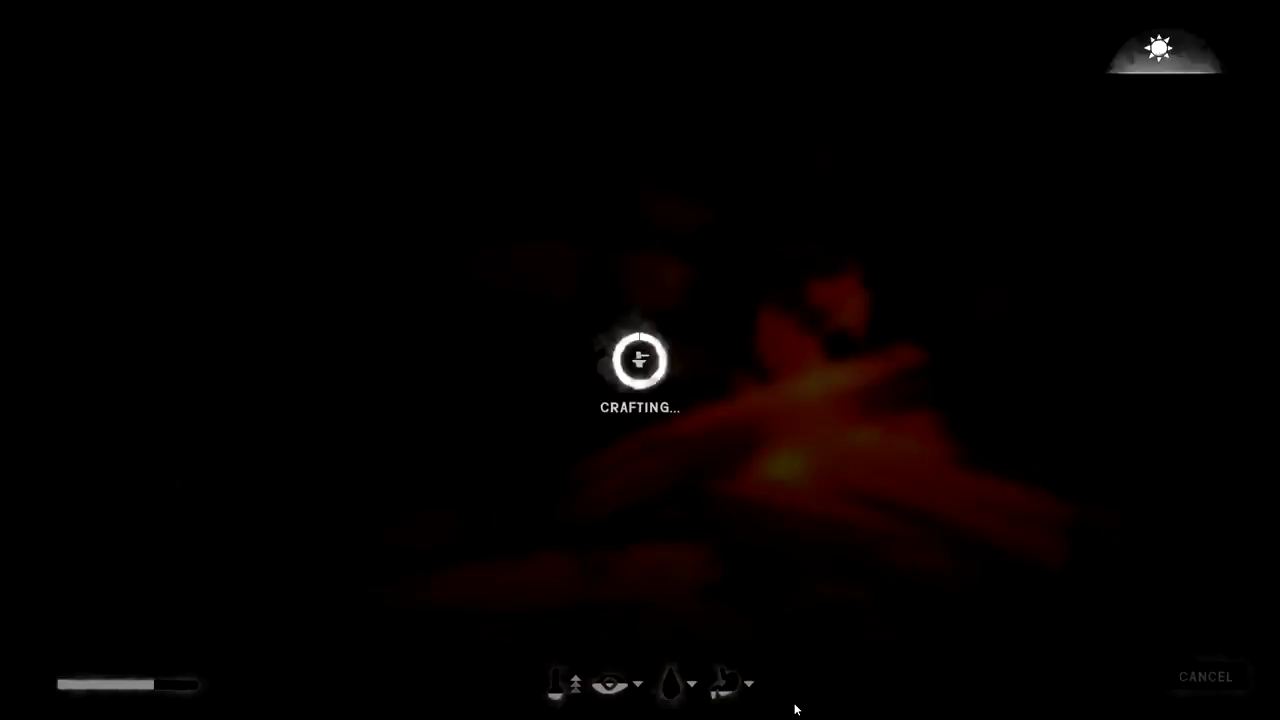
{"action": "left_click", "coordinate": [1203, 680]}
{"action": "key", "text": "Tab"}
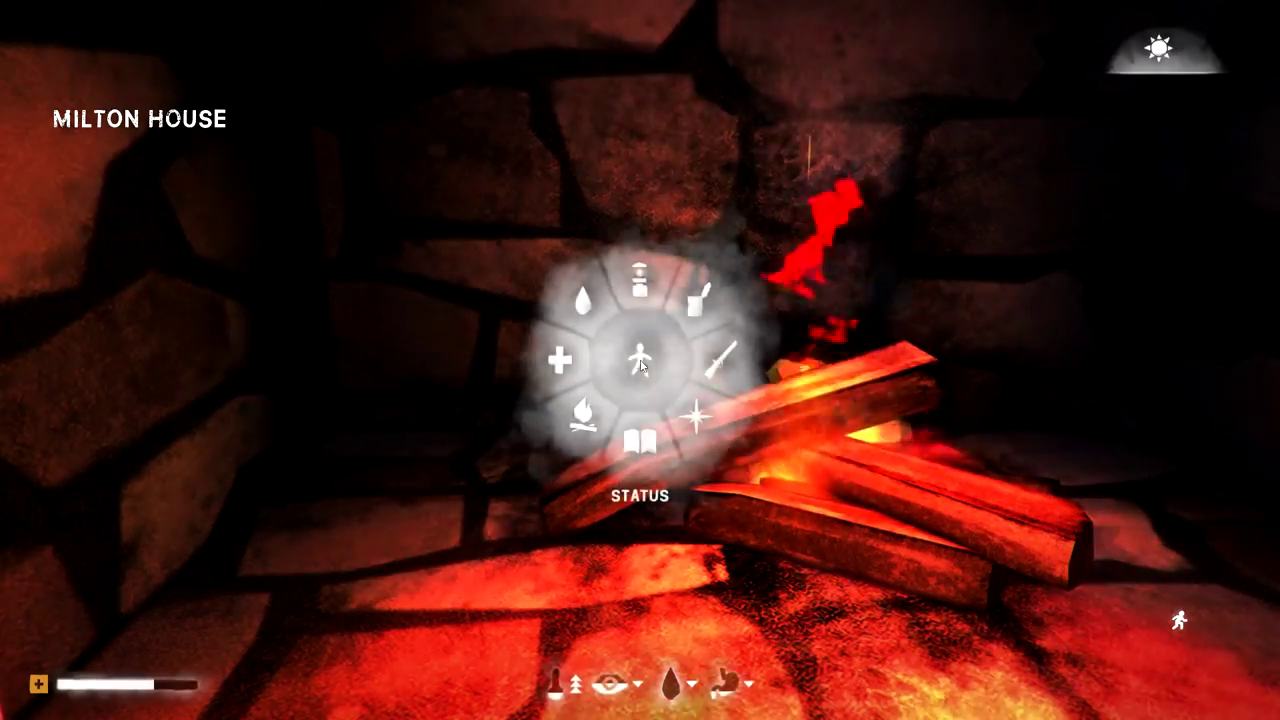
- Drink Stacy's Grape Soda from the radial menu's Drink submenu
{"action": "left_click", "coordinate": [653, 327]}
{"action": "left_click", "coordinate": [640, 440]}
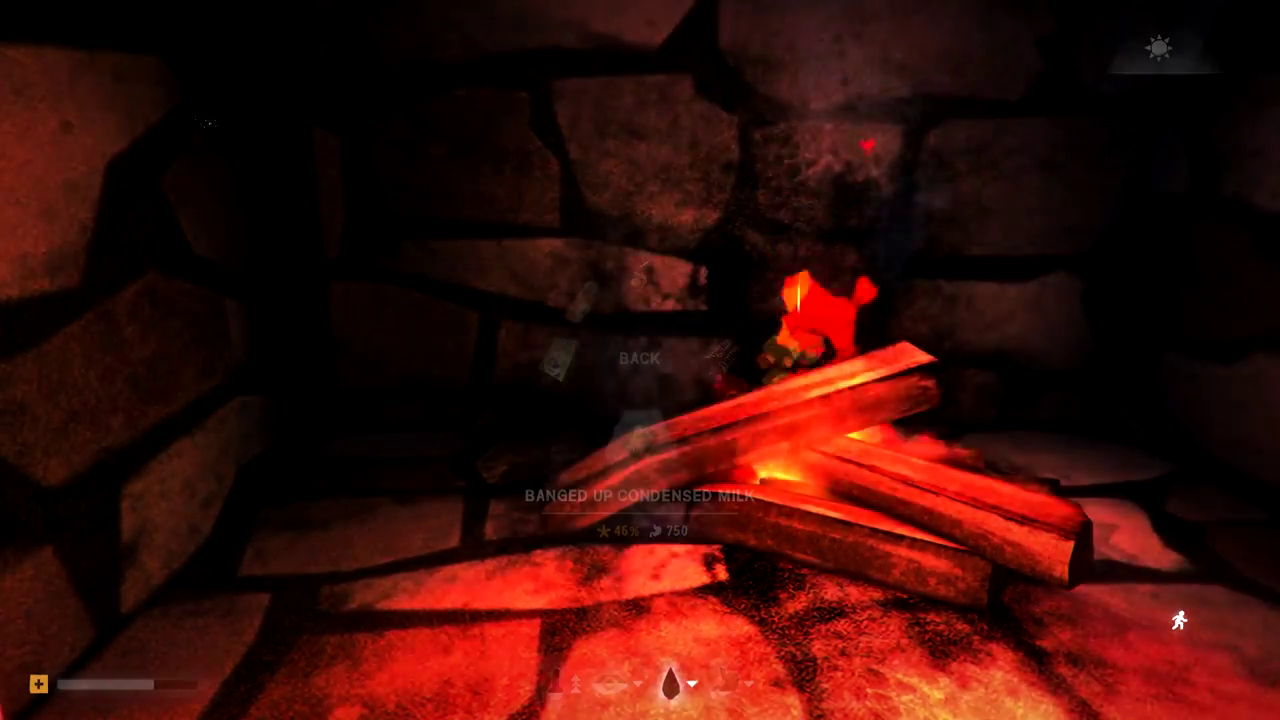
{"action": "key", "text": "Tab"}
{"action": "left_click", "coordinate": [557, 322]}
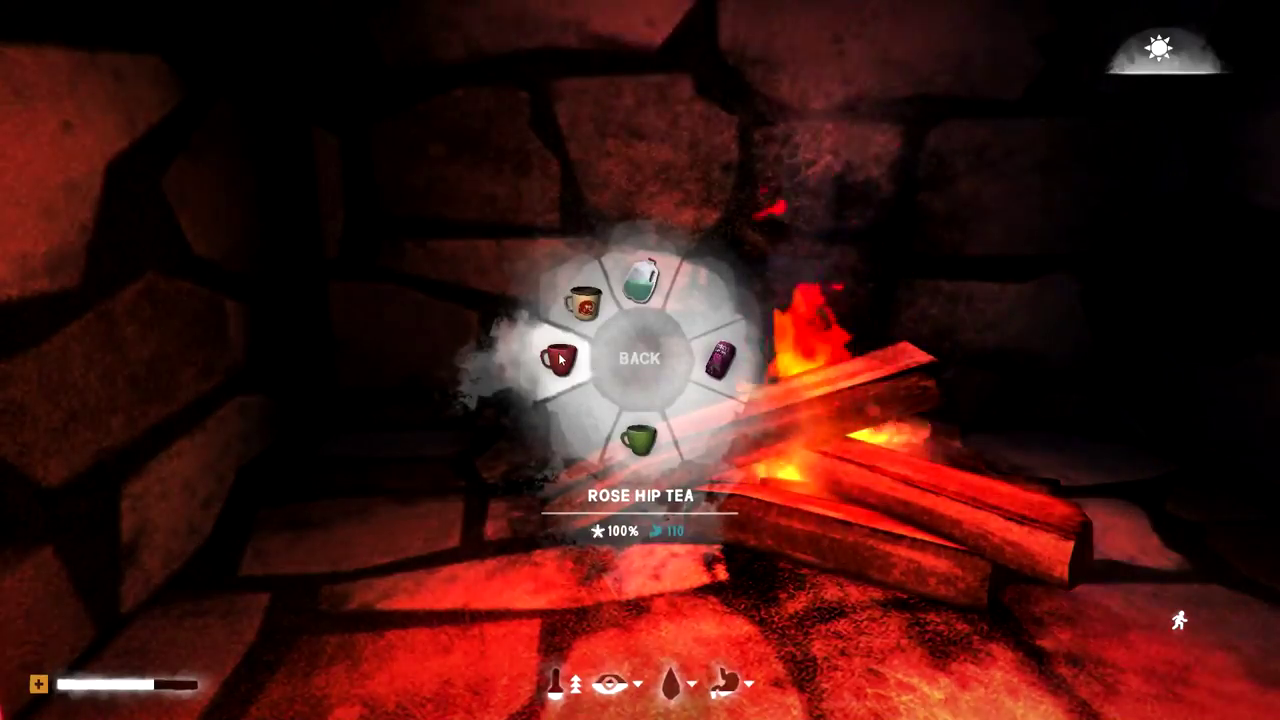
{"action": "left_click", "coordinate": [712, 355]}
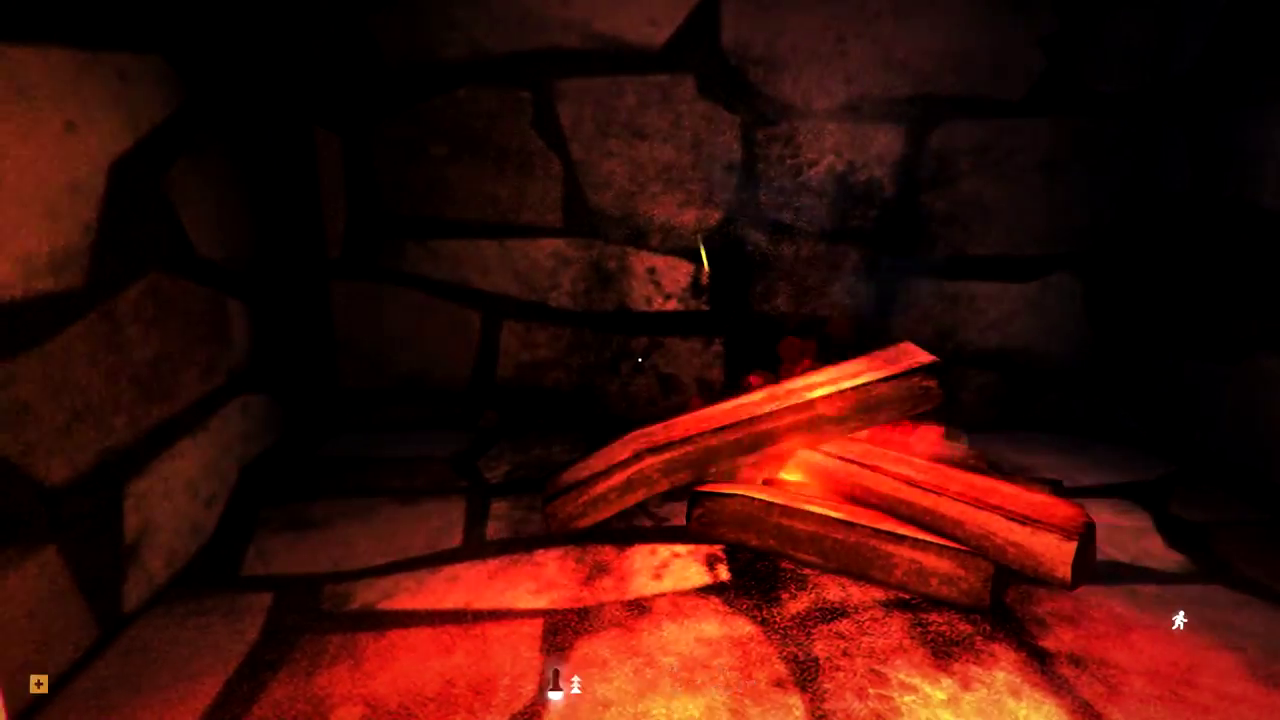
{"action": "key", "text": "Tab"}
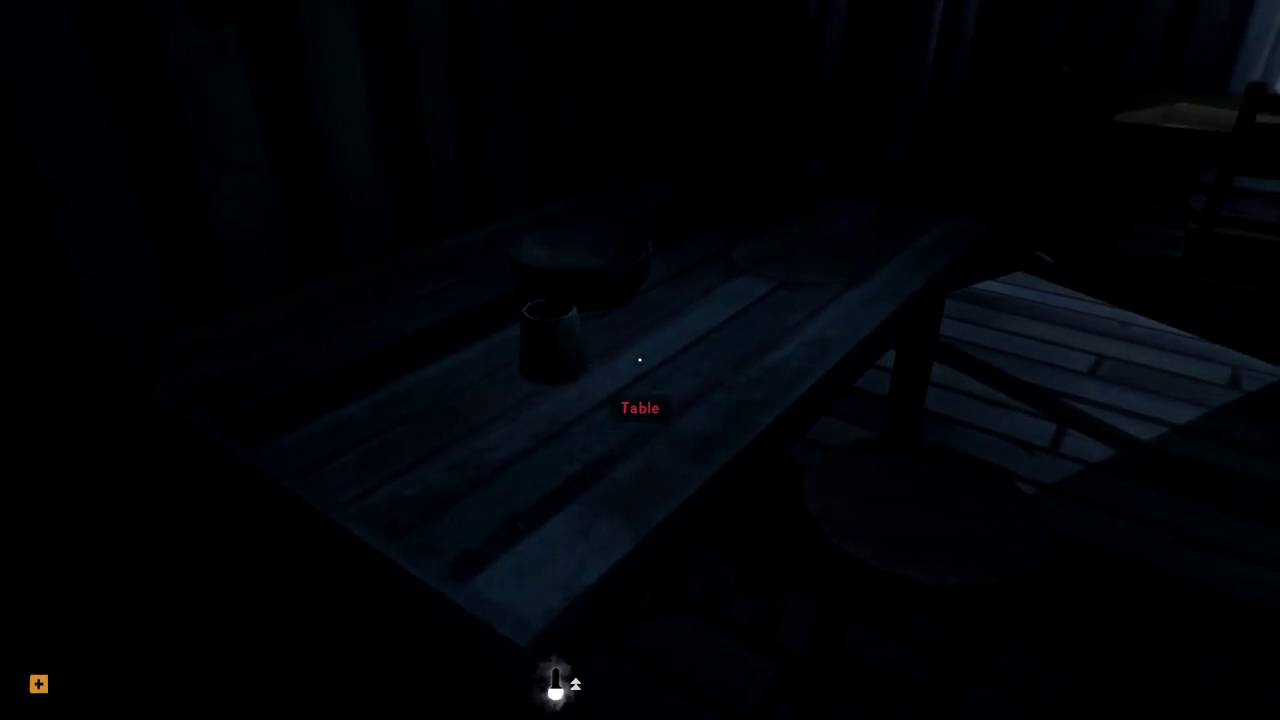
- Sprint out of the house, past the store and the deer, and enter the cabin
{"action": "key", "text": "shift"}
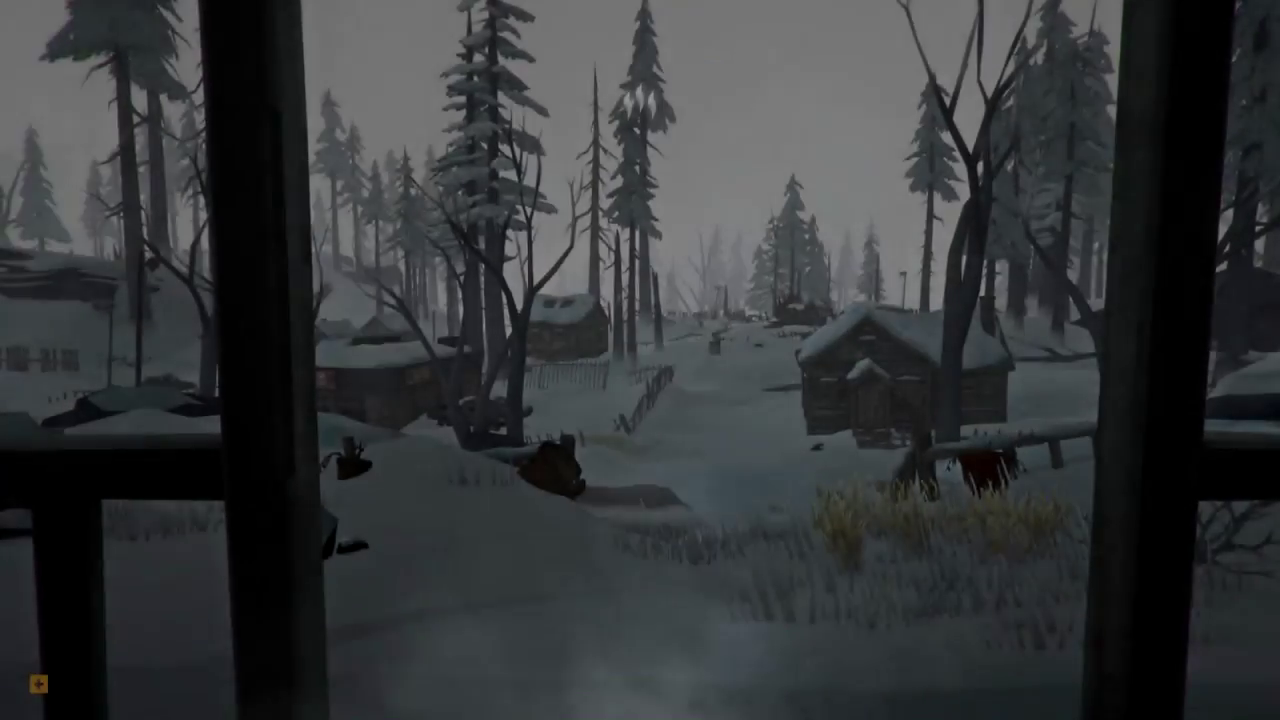
{"action": "key", "text": "shift+w"}
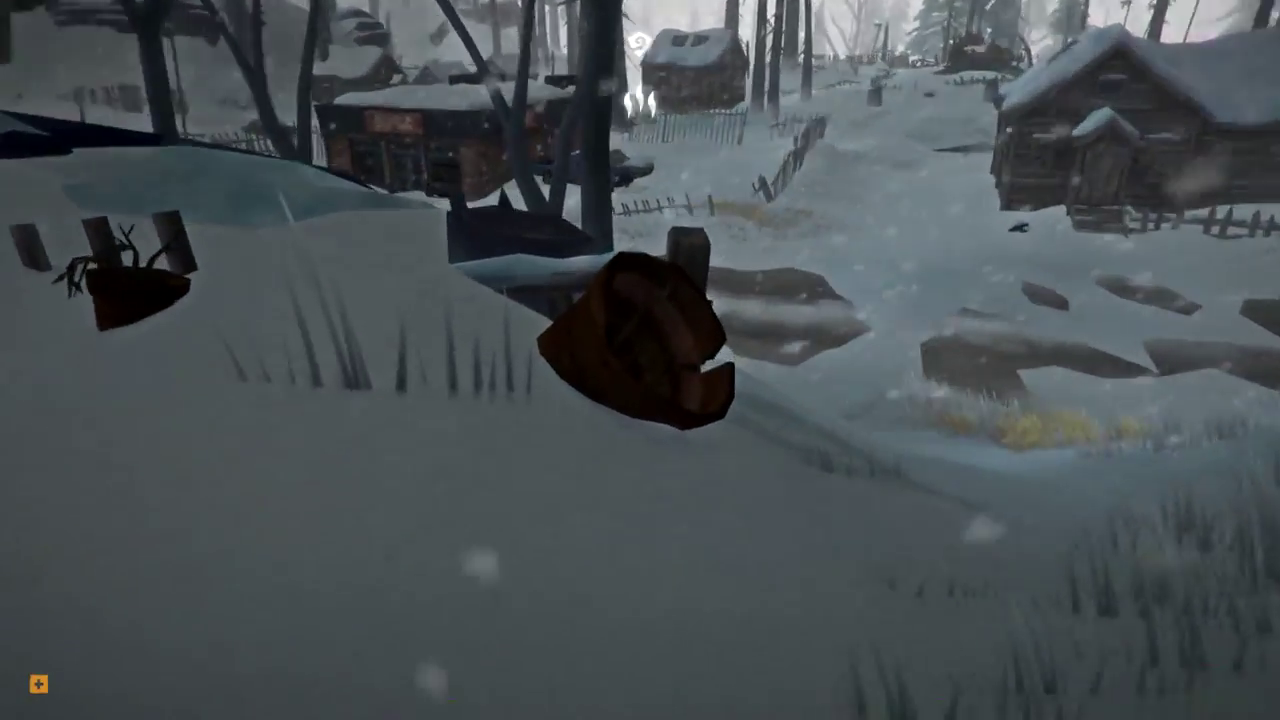
{"action": "key", "text": "shift+w"}
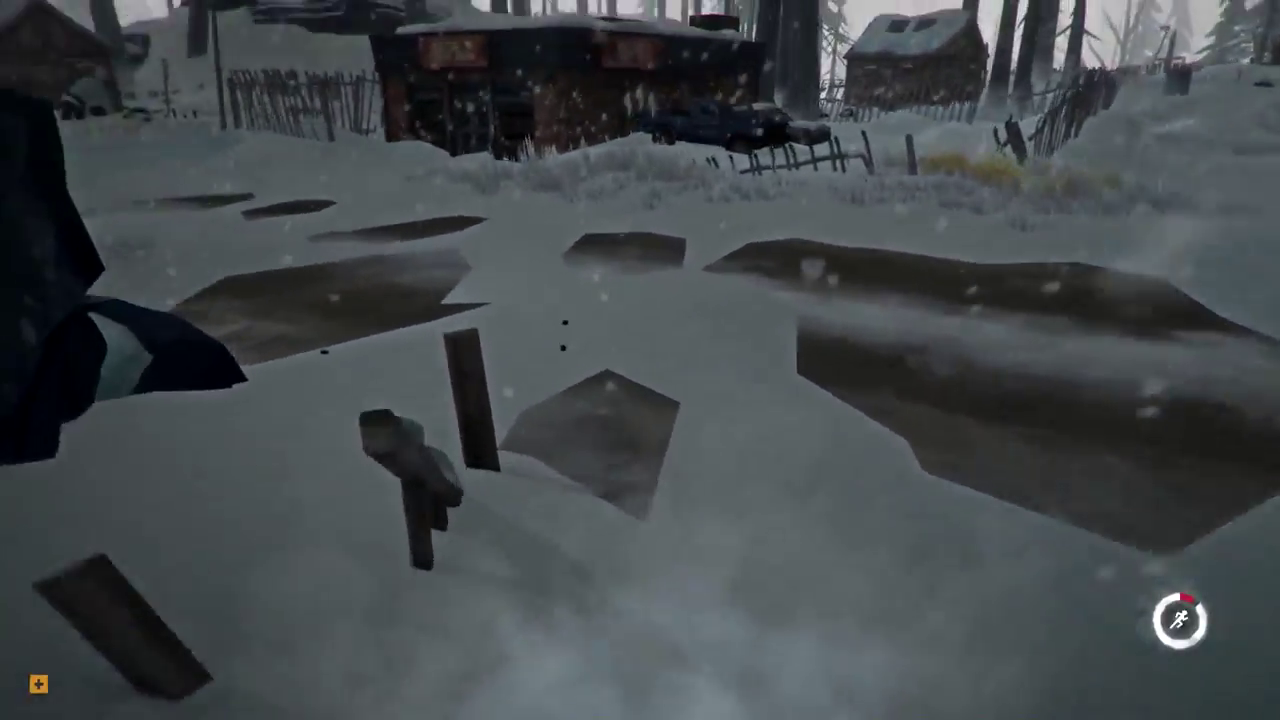
{"action": "key", "text": "shift+w"}
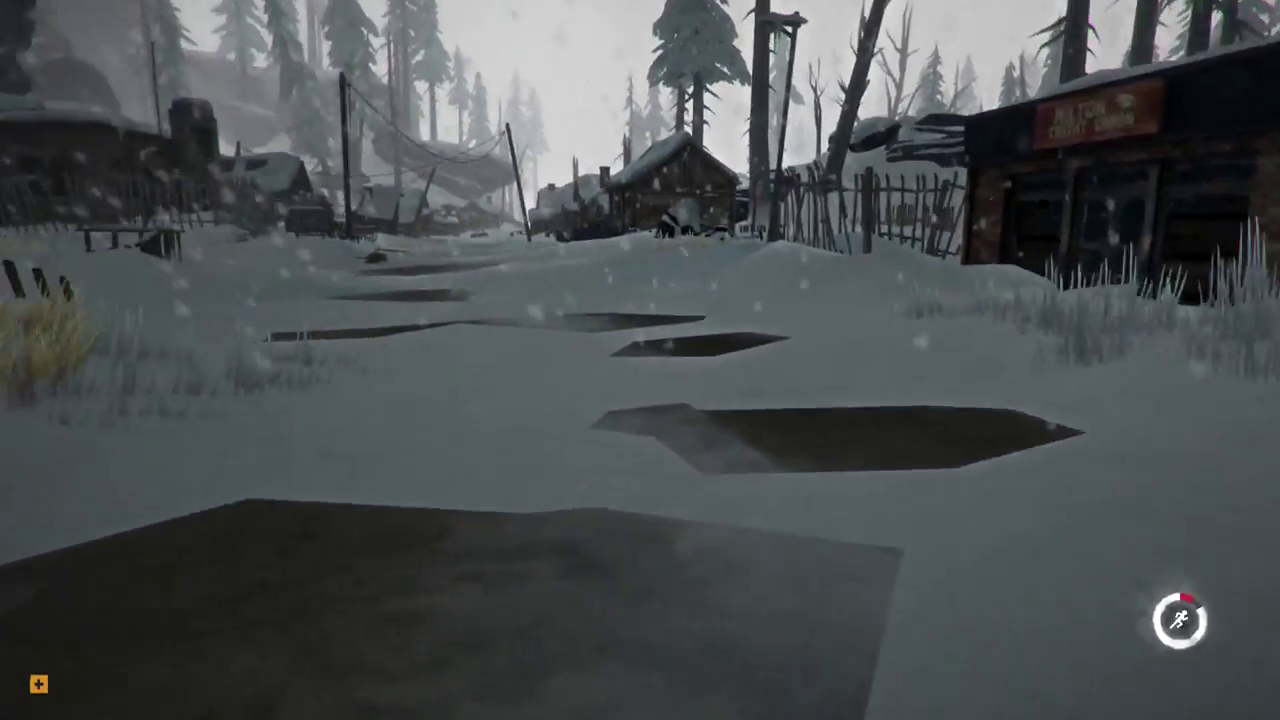
{"action": "key", "text": "shift+w"}
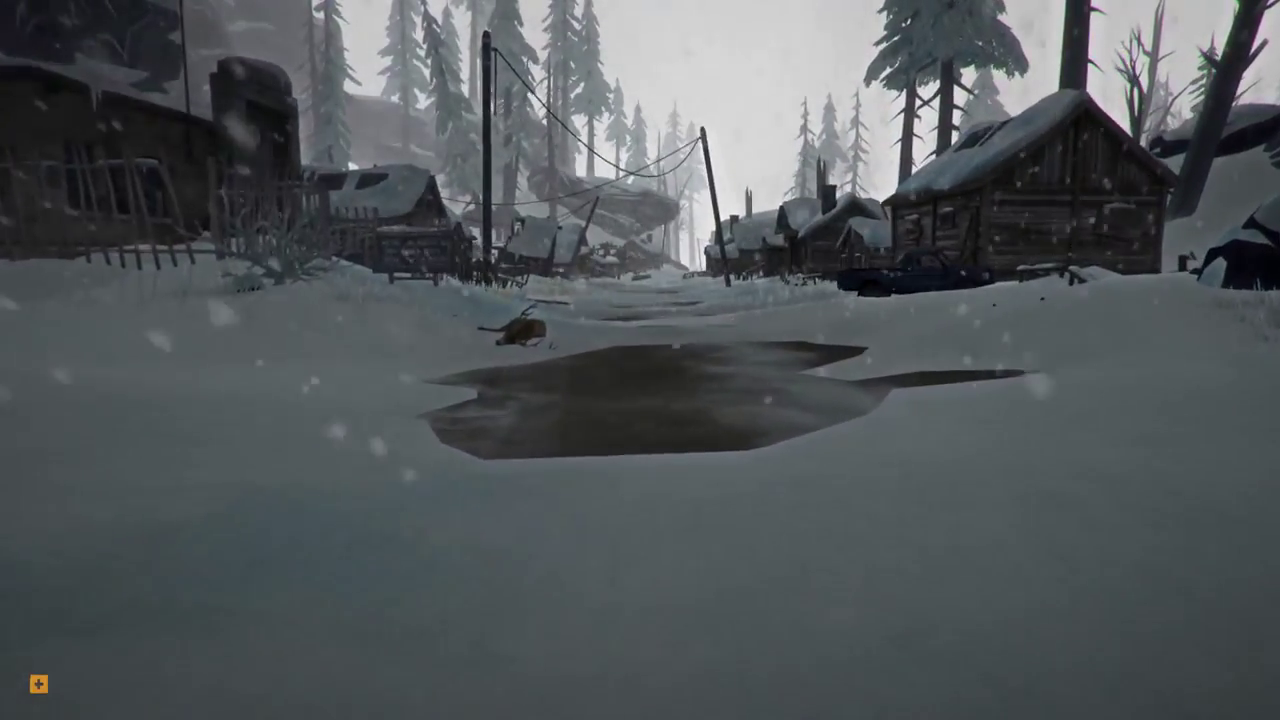
{"action": "key", "text": "shift+w"}
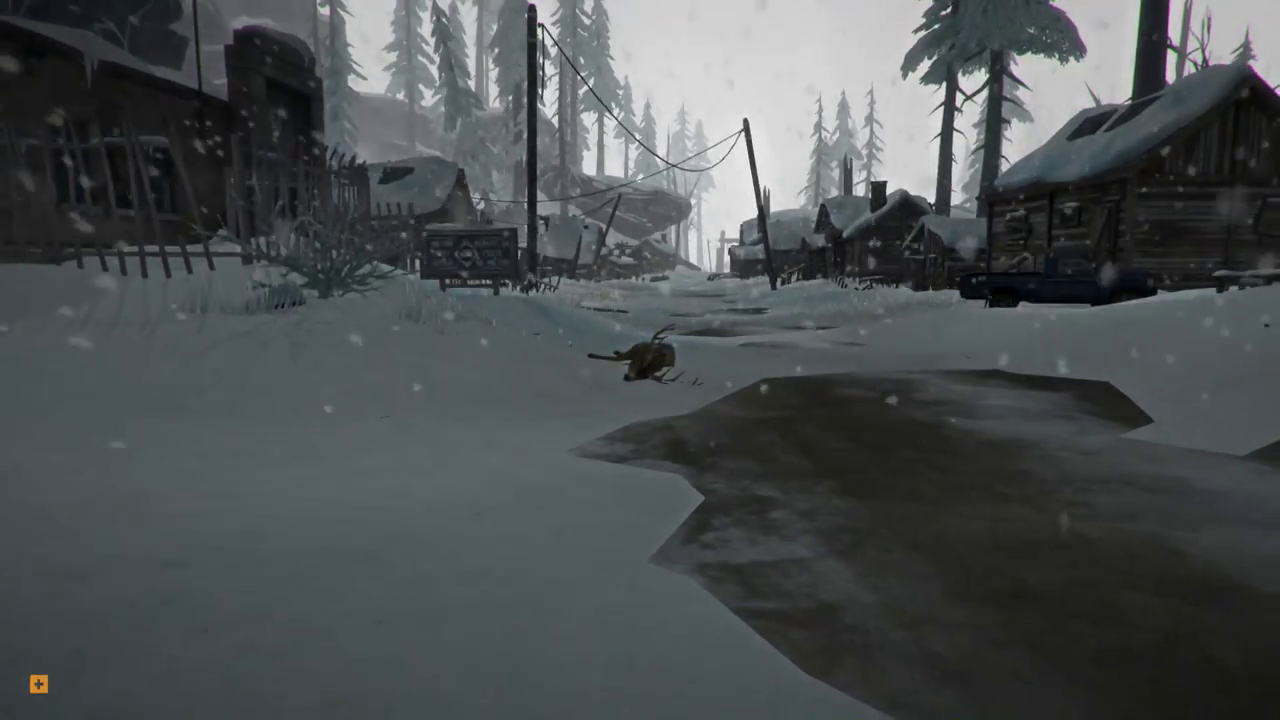
{"action": "key", "text": "shift+w"}
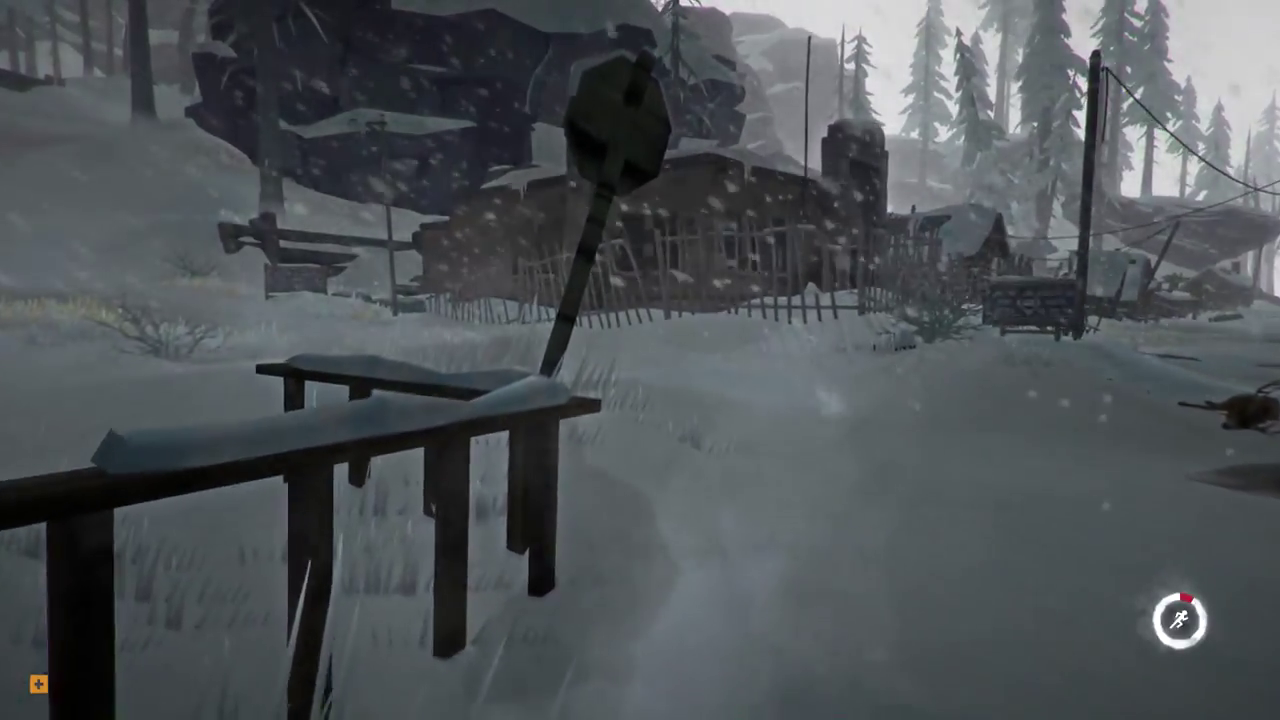
{"action": "key", "text": "shift+w"}
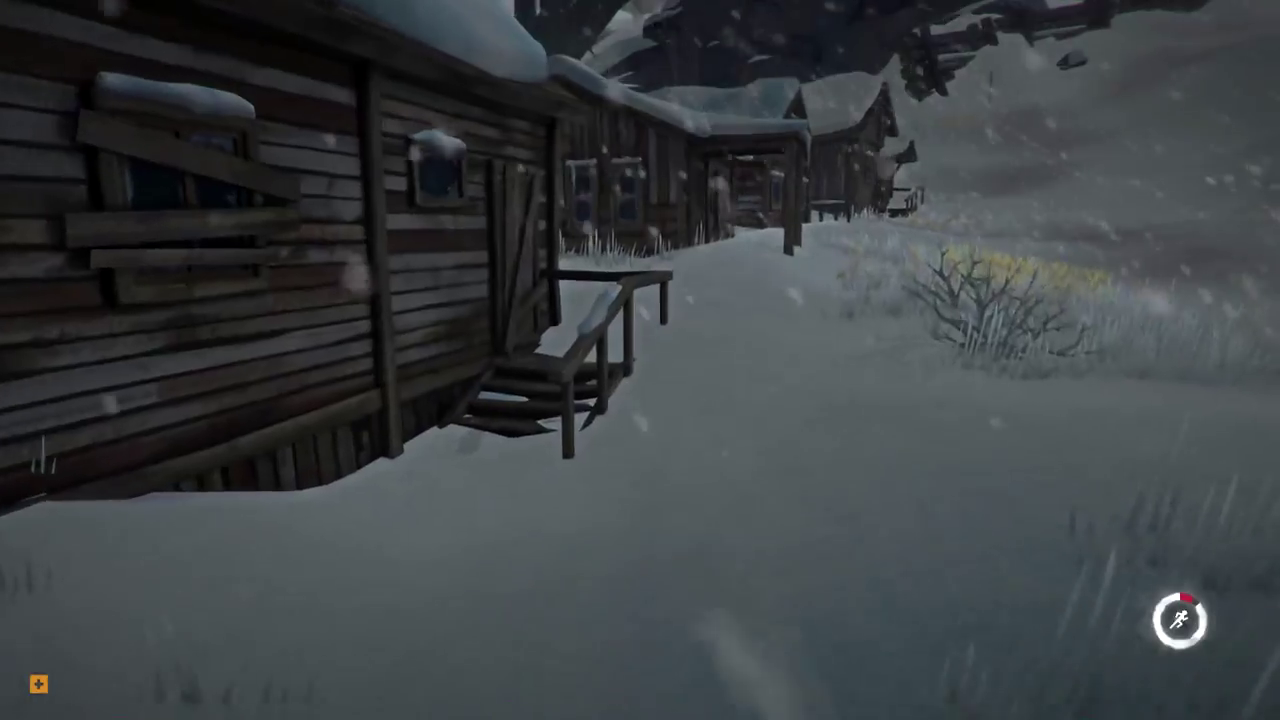
{"action": "key", "text": "shift+w"}
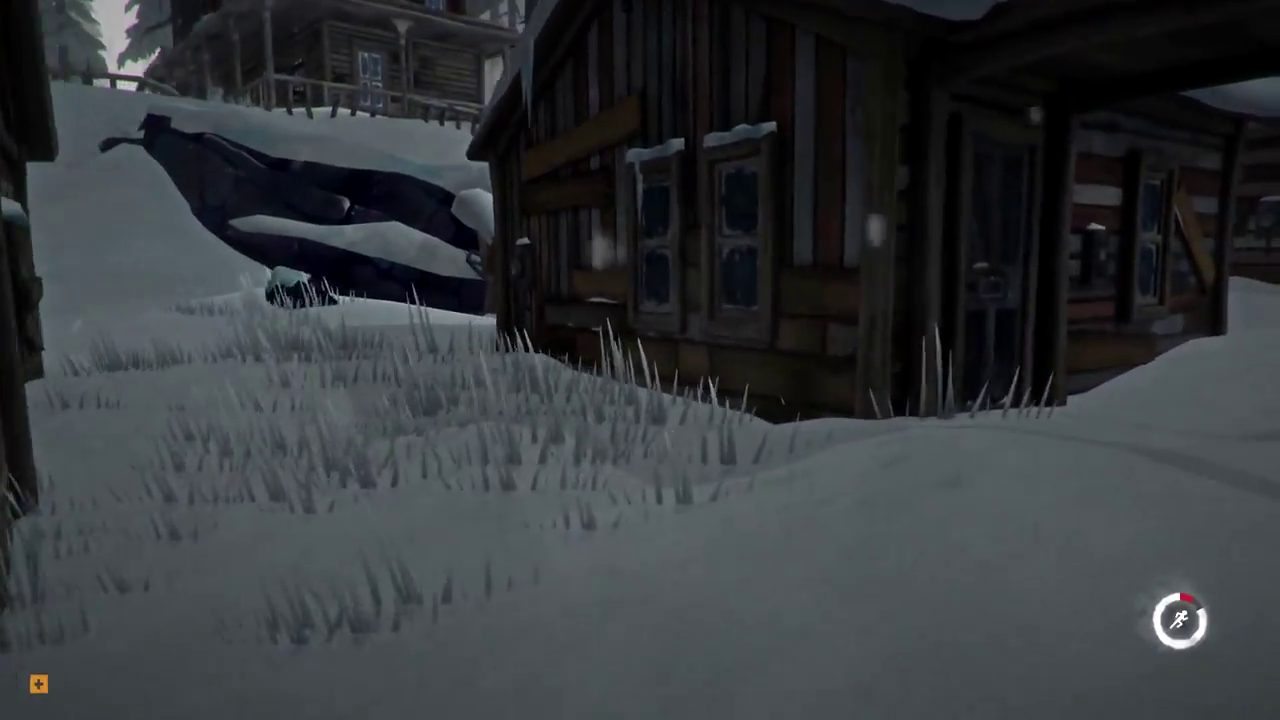
{"action": "key", "text": "w"}
{"action": "left_click", "coordinate": [640, 360]}
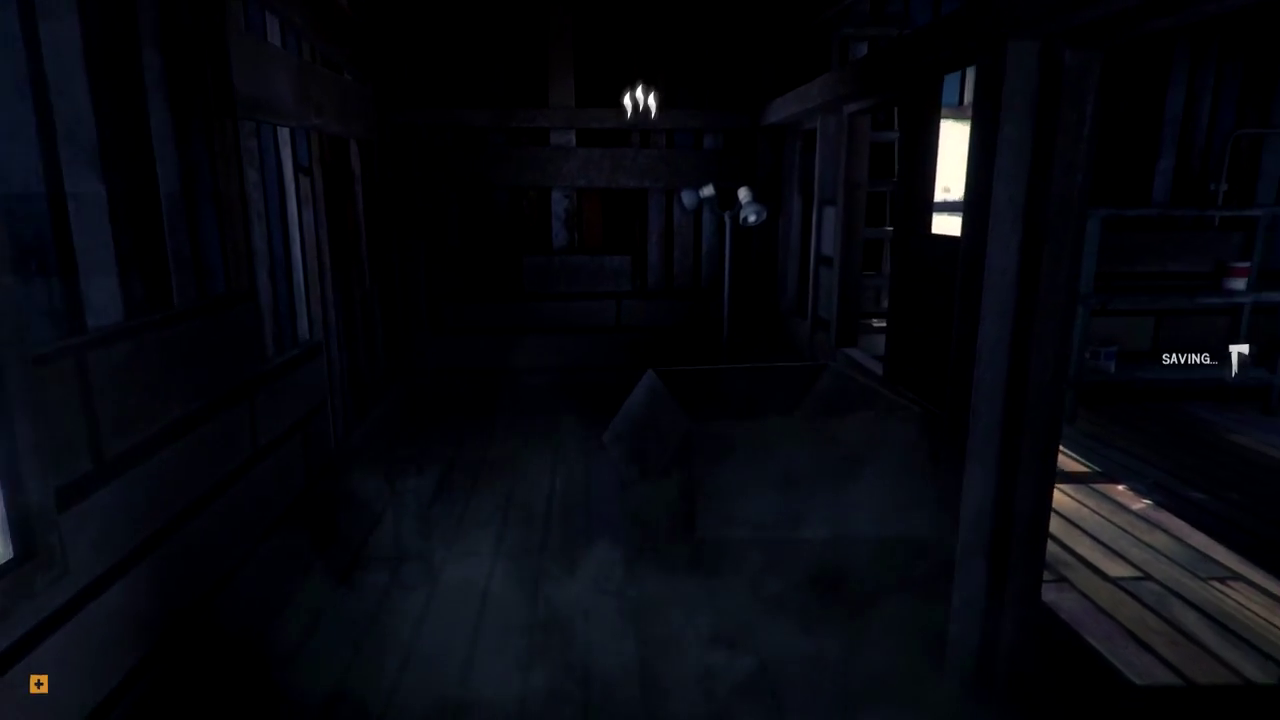
{"action": "key", "text": "w"}
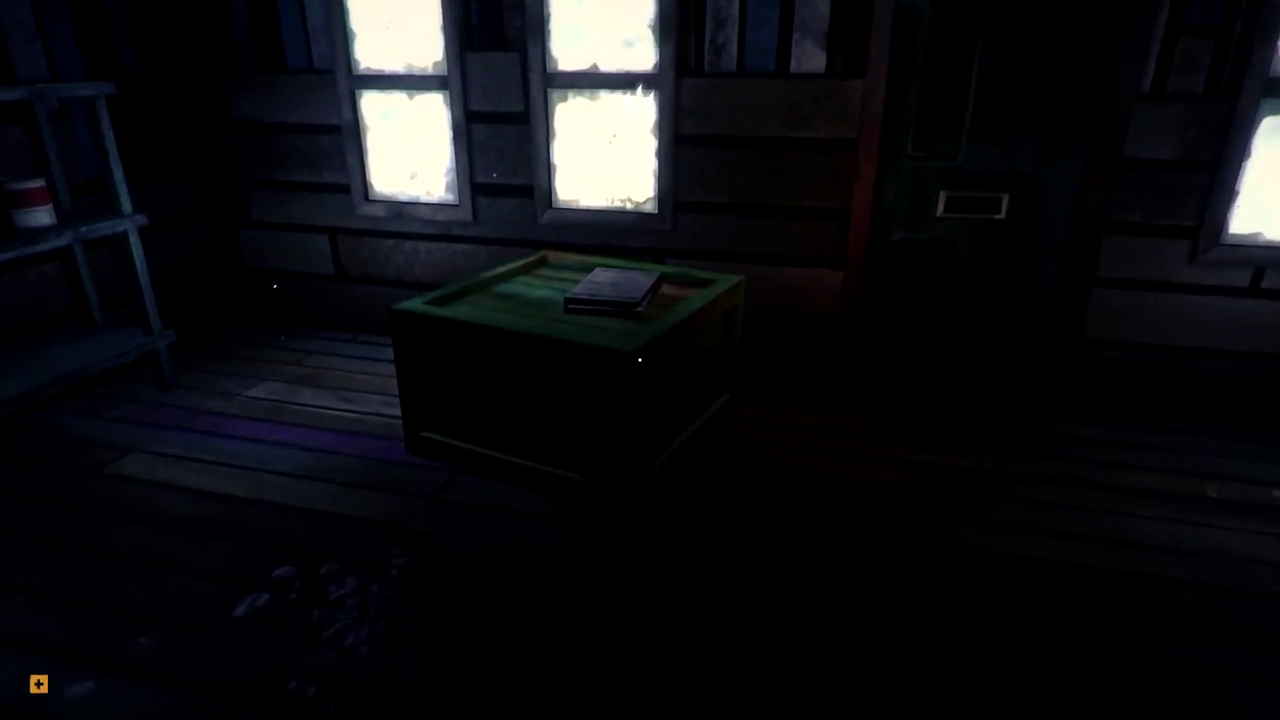
- Search the cabin, inspecting the papers and taking the Cured Leather
{"action": "left_click", "coordinate": [640, 360]}
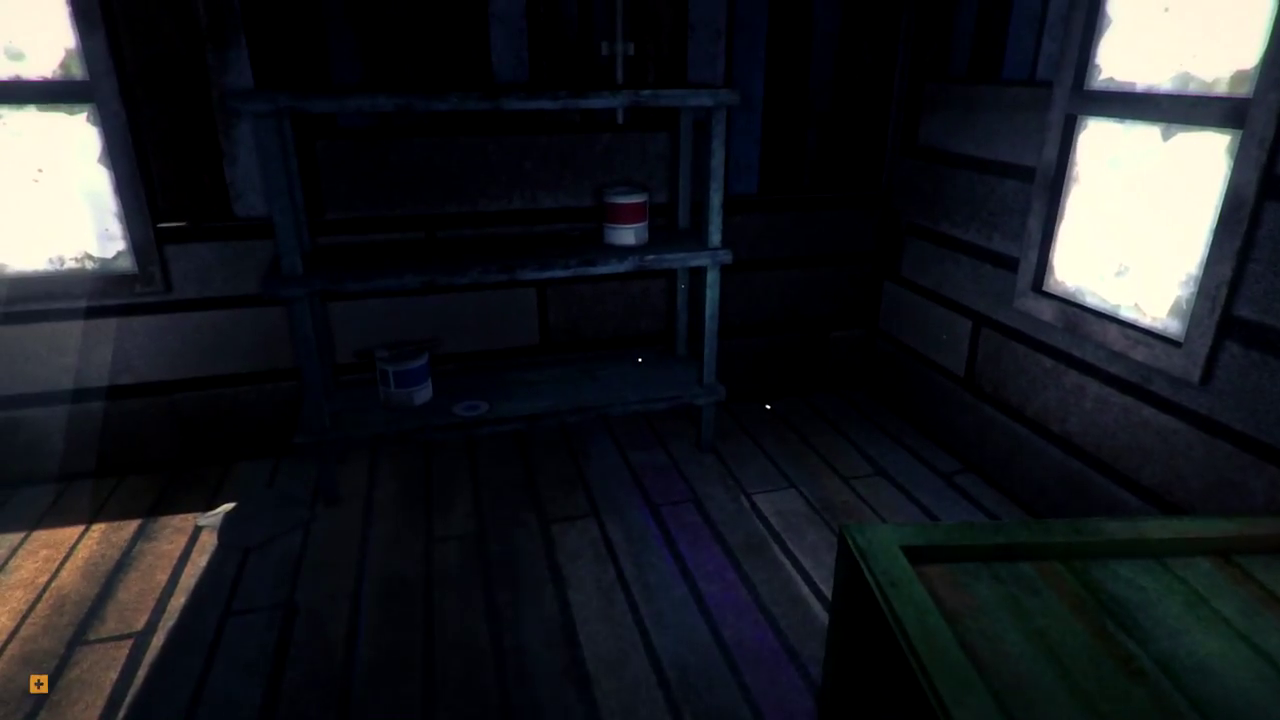
{"action": "key", "text": "w"}
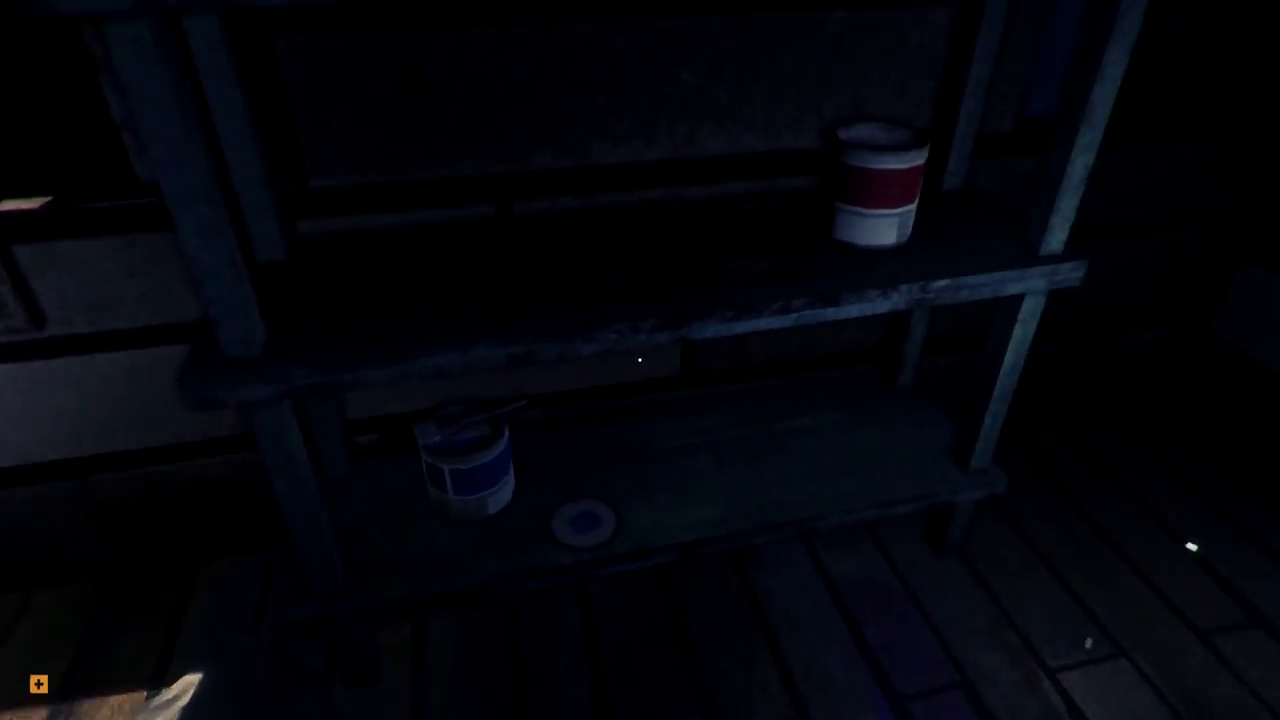
{"action": "left_click", "coordinate": [640, 360]}
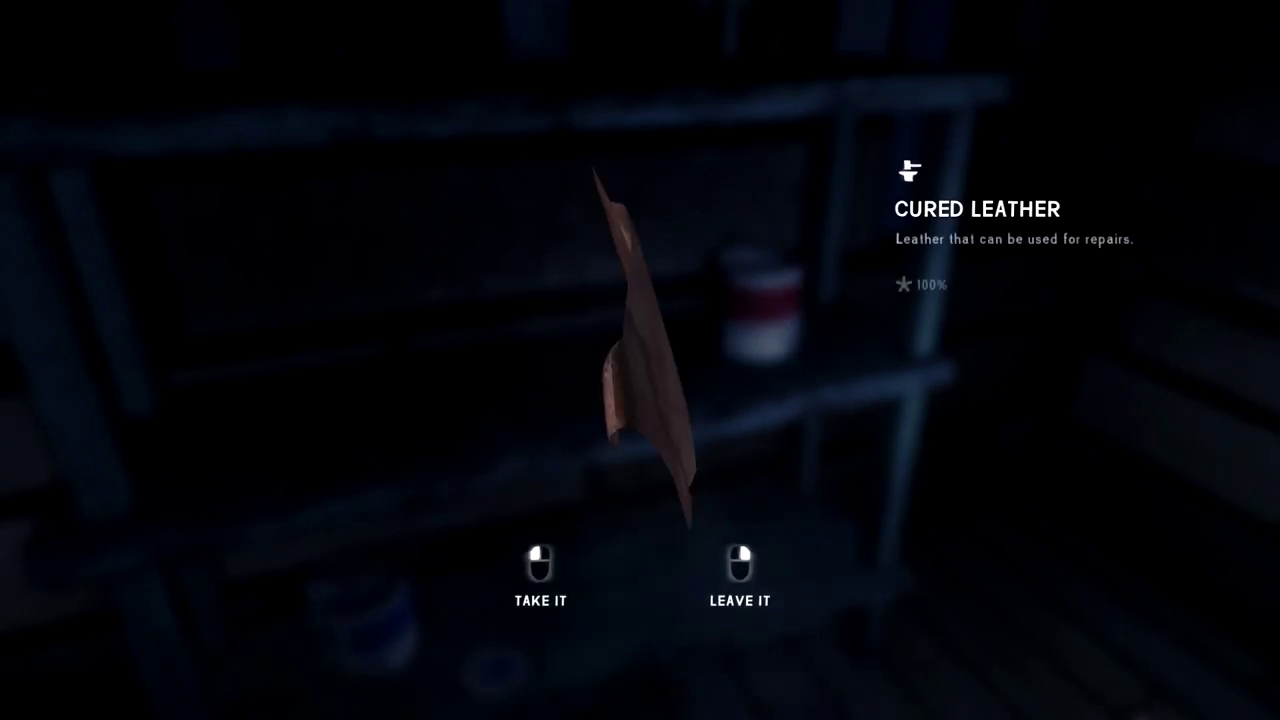
{"action": "left_click", "coordinate": [640, 360]}
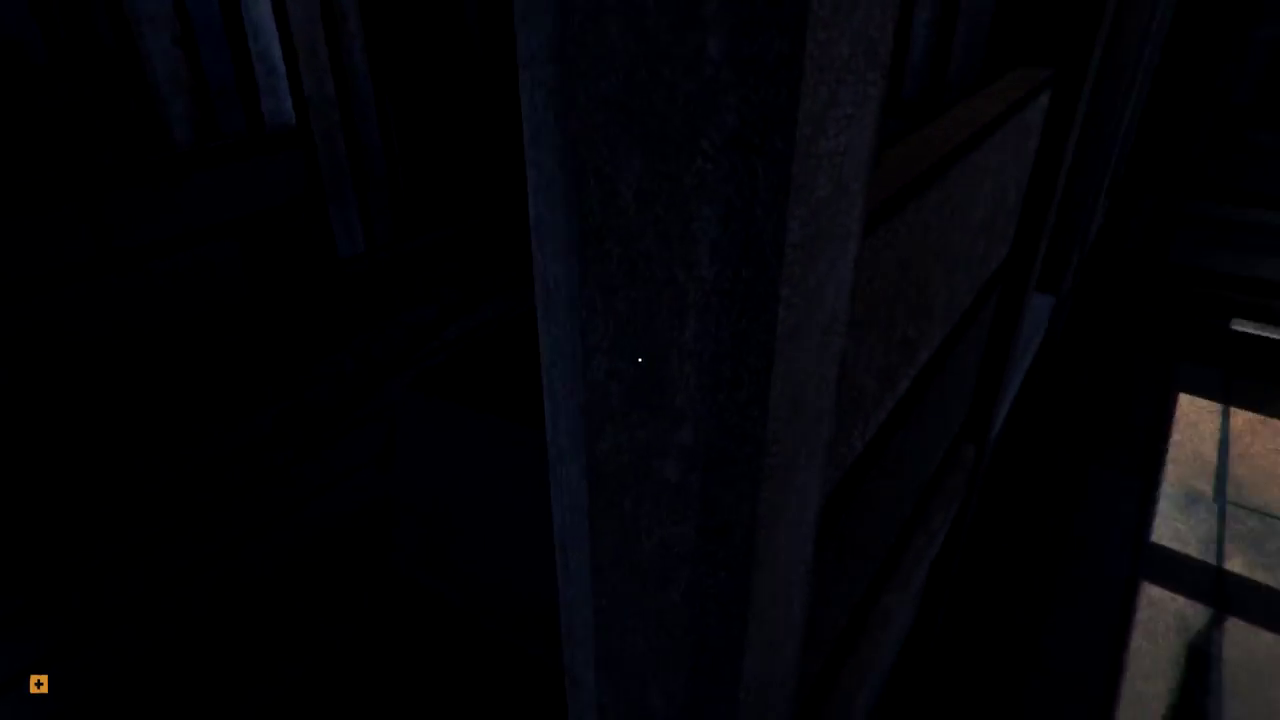
- Break the cabin crate down with the Hatchet into four Reclaimed Wood
{"action": "left_click", "coordinate": [640, 360]}
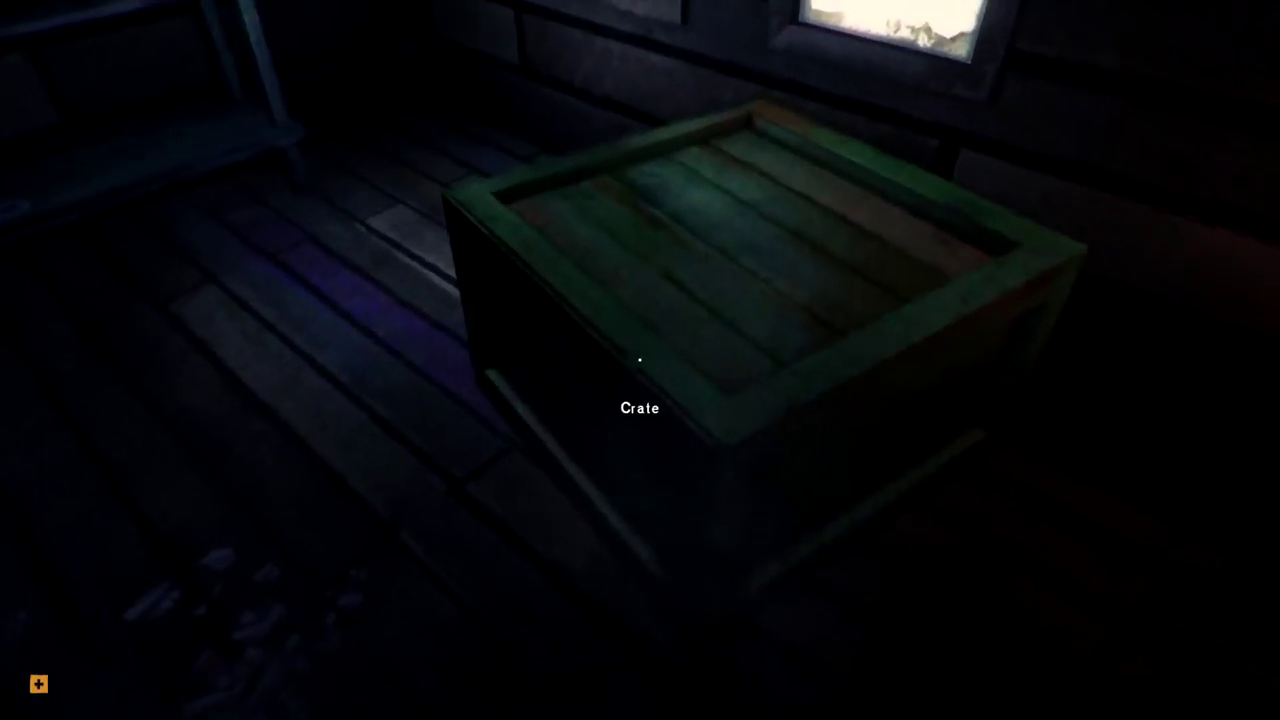
{"action": "left_click", "coordinate": [640, 360]}
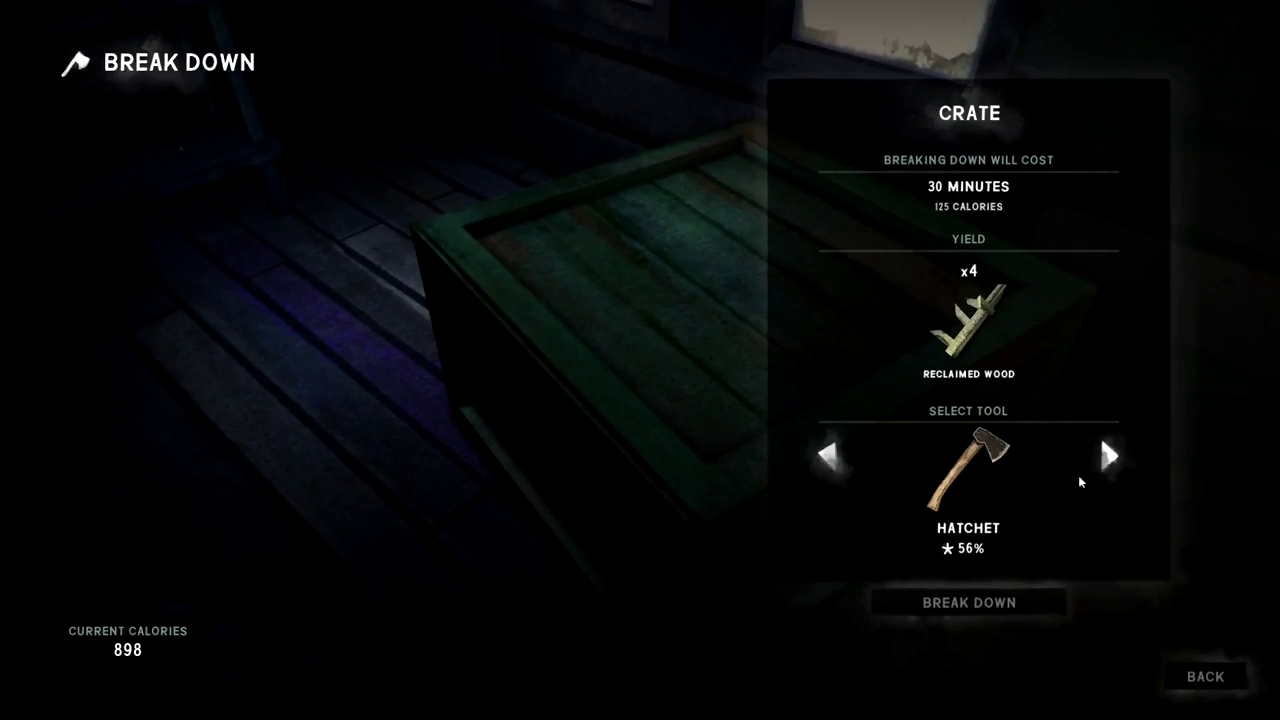
{"action": "left_click", "coordinate": [995, 602]}
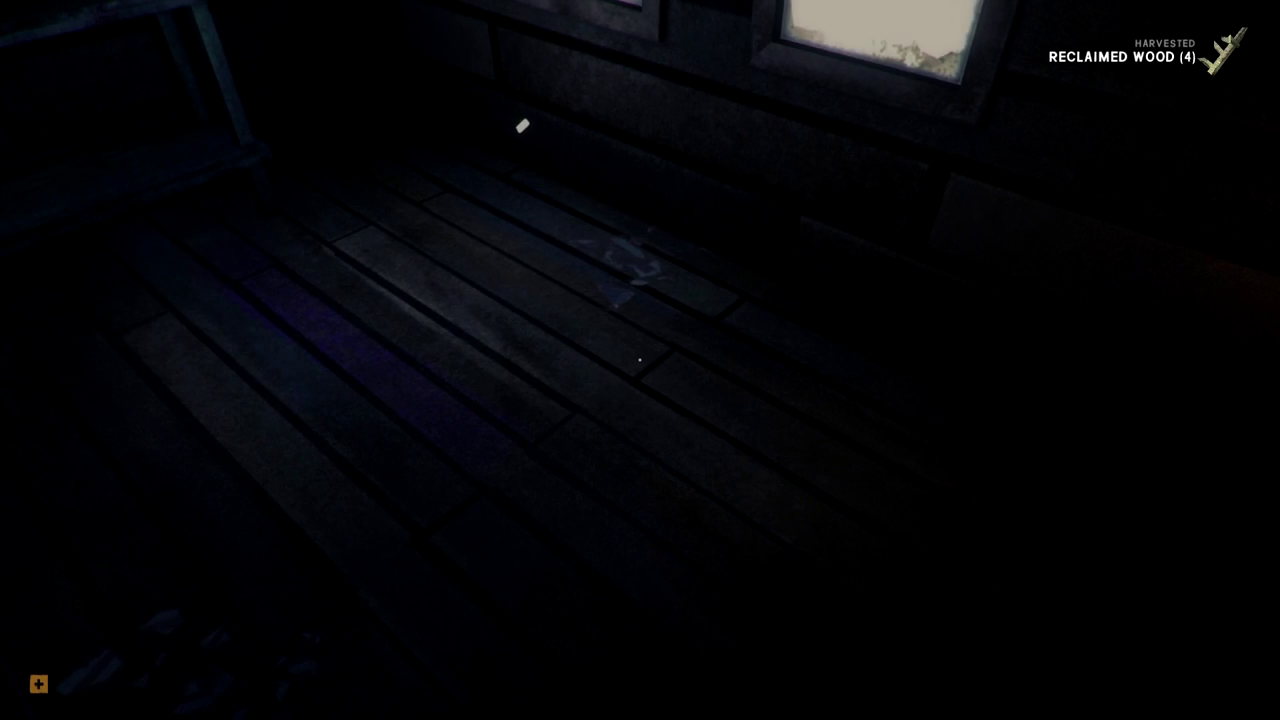
- Walk from the cabin across Milton and into the Milton Credit Union
{"action": "key", "text": "w"}
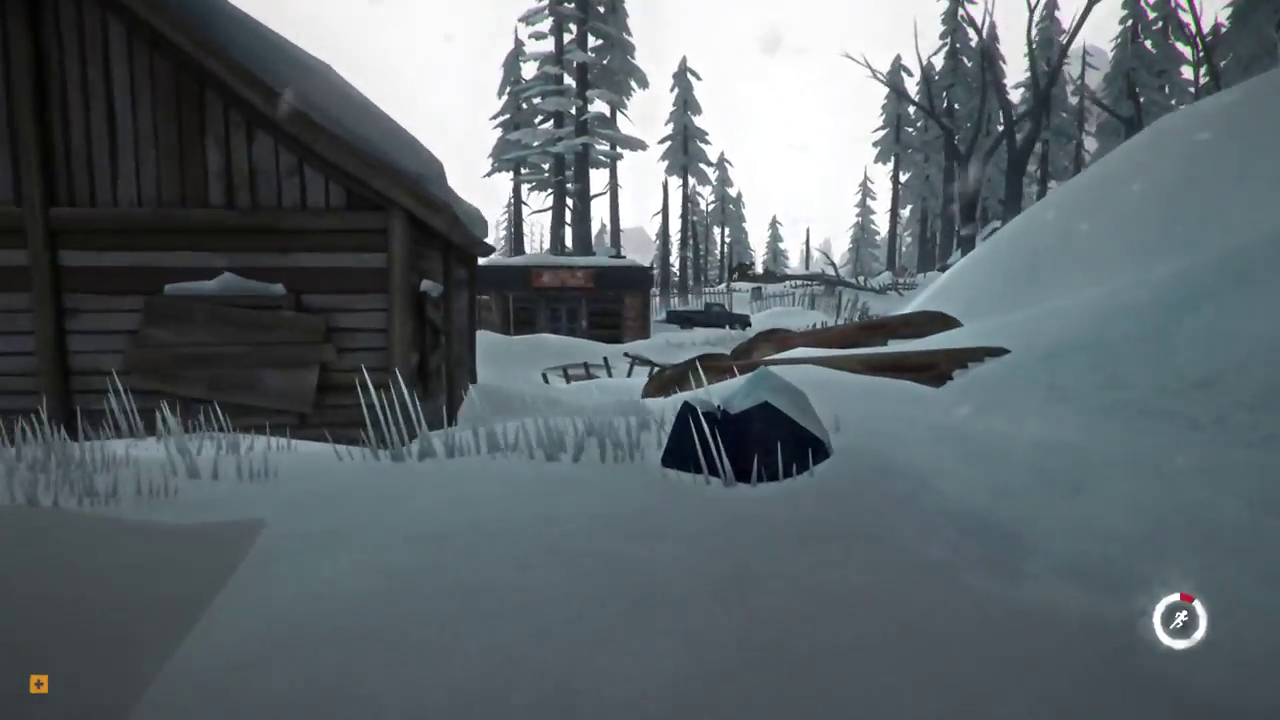
{"action": "key", "text": "w"}
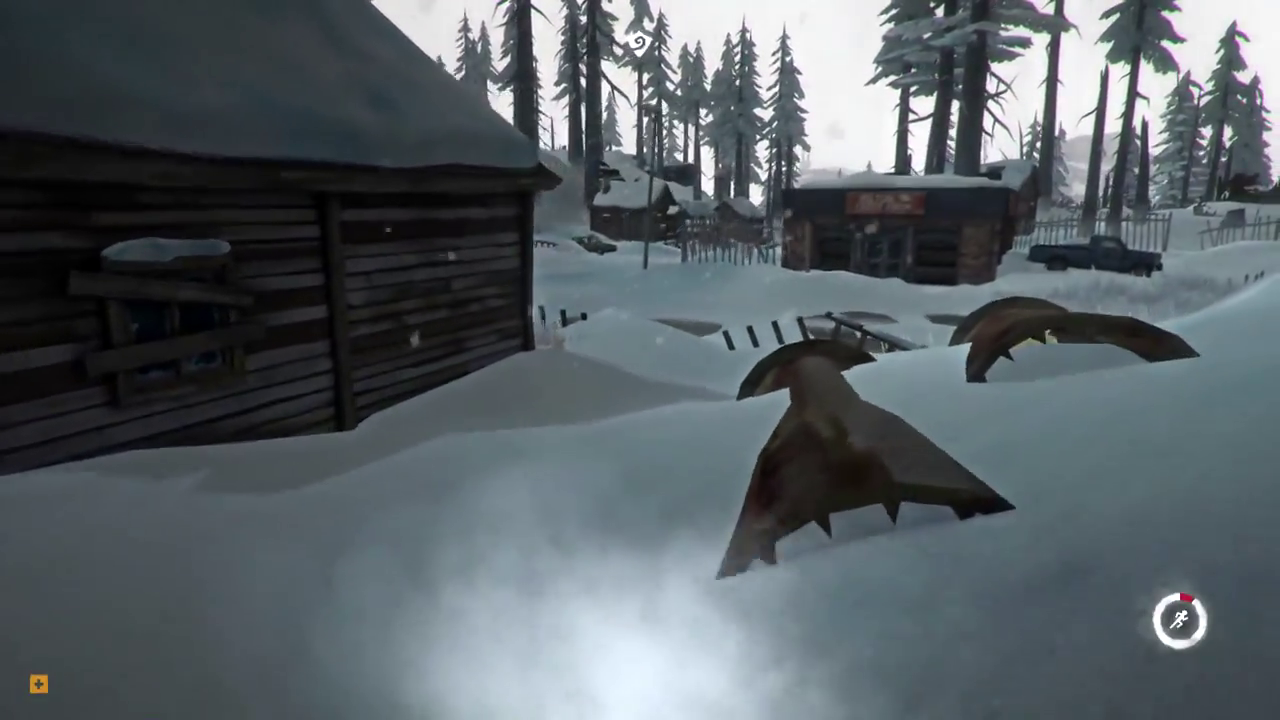
{"action": "key", "text": "w"}
{"action": "key", "text": "w"}
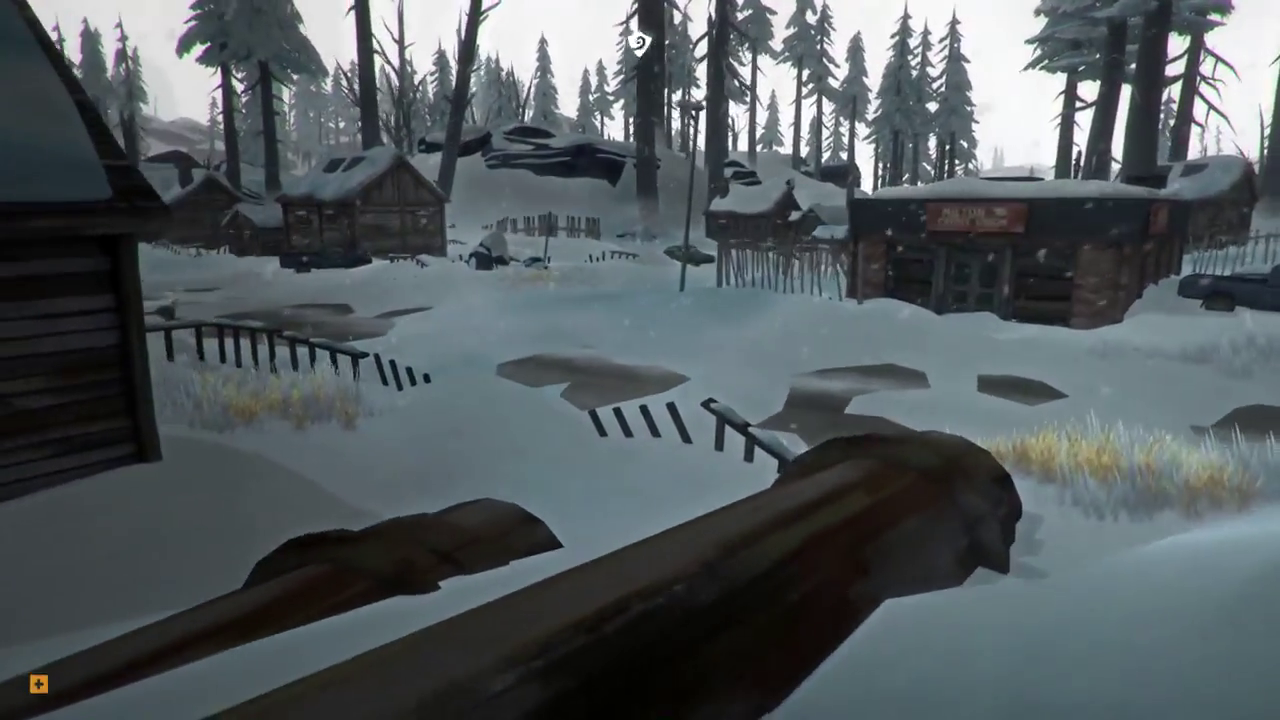
{"action": "key", "text": "w"}
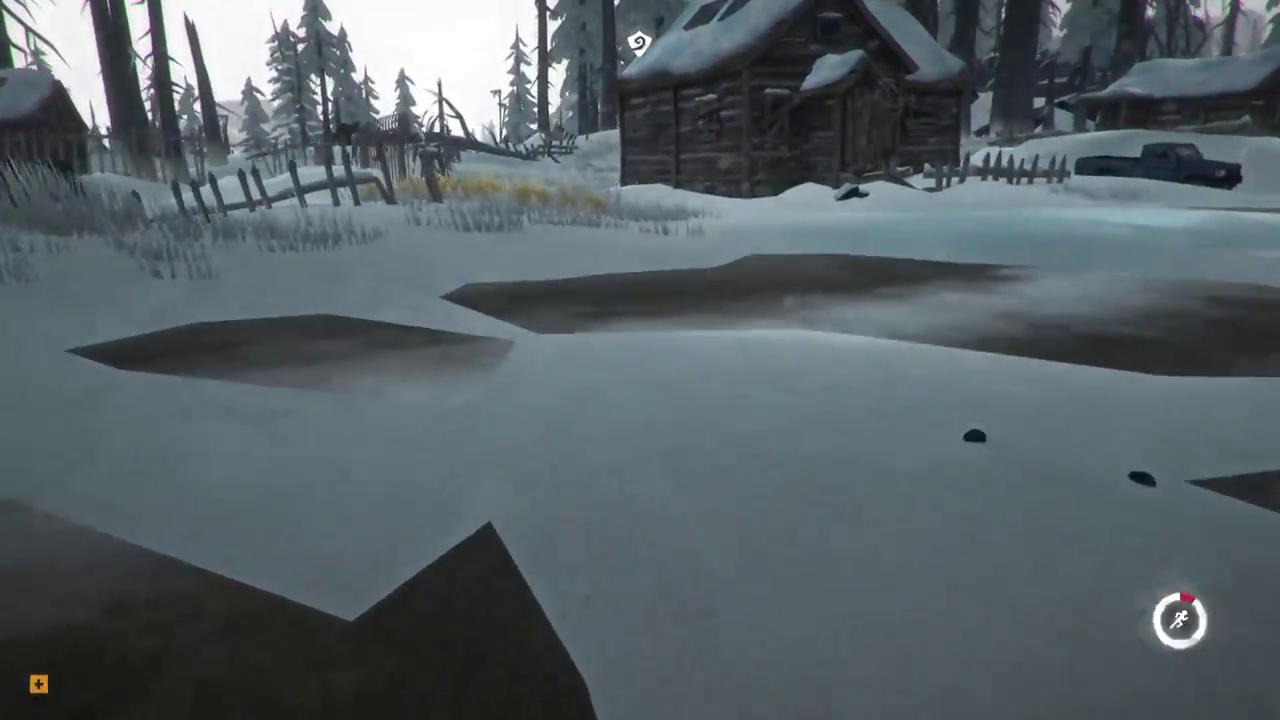
{"action": "key", "text": "w"}
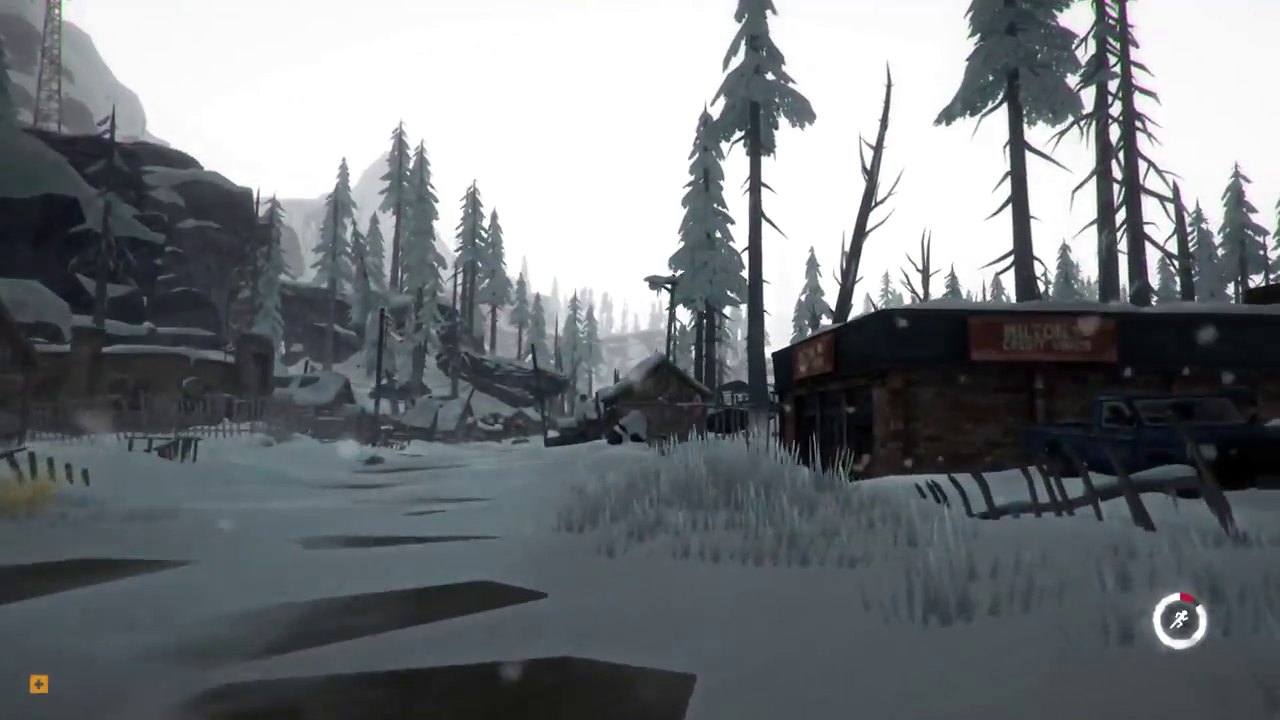
{"action": "key", "text": "w"}
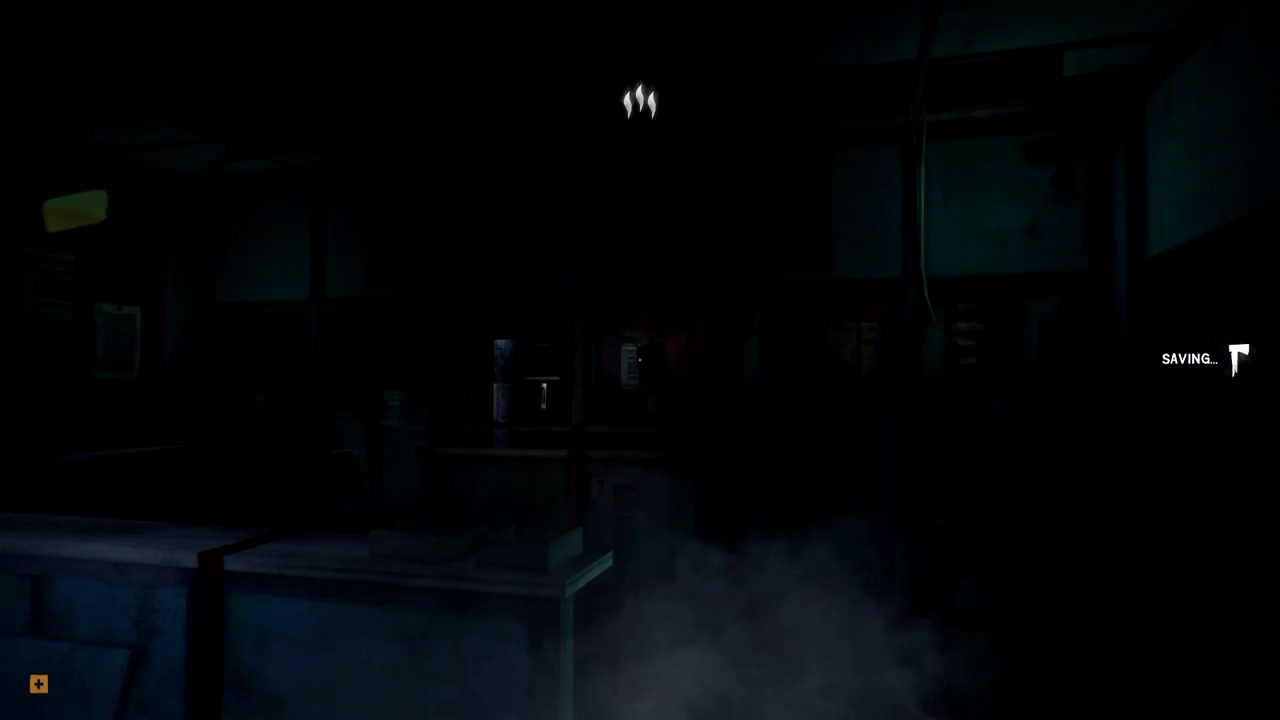
- Examine the bank's cardboard box, cancel its Break Down, and walk back outside
{"action": "key", "text": "w"}
{"action": "left_click", "coordinate": [640, 360]}
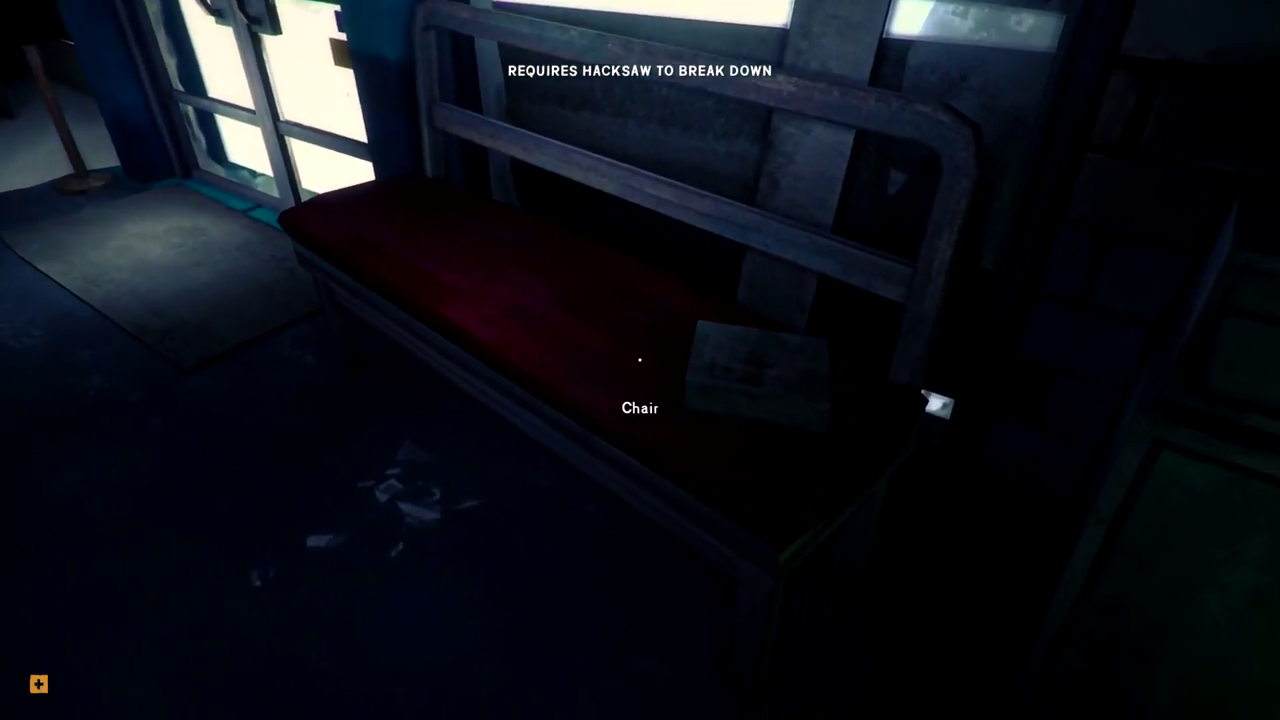
{"action": "left_click", "coordinate": [640, 360]}
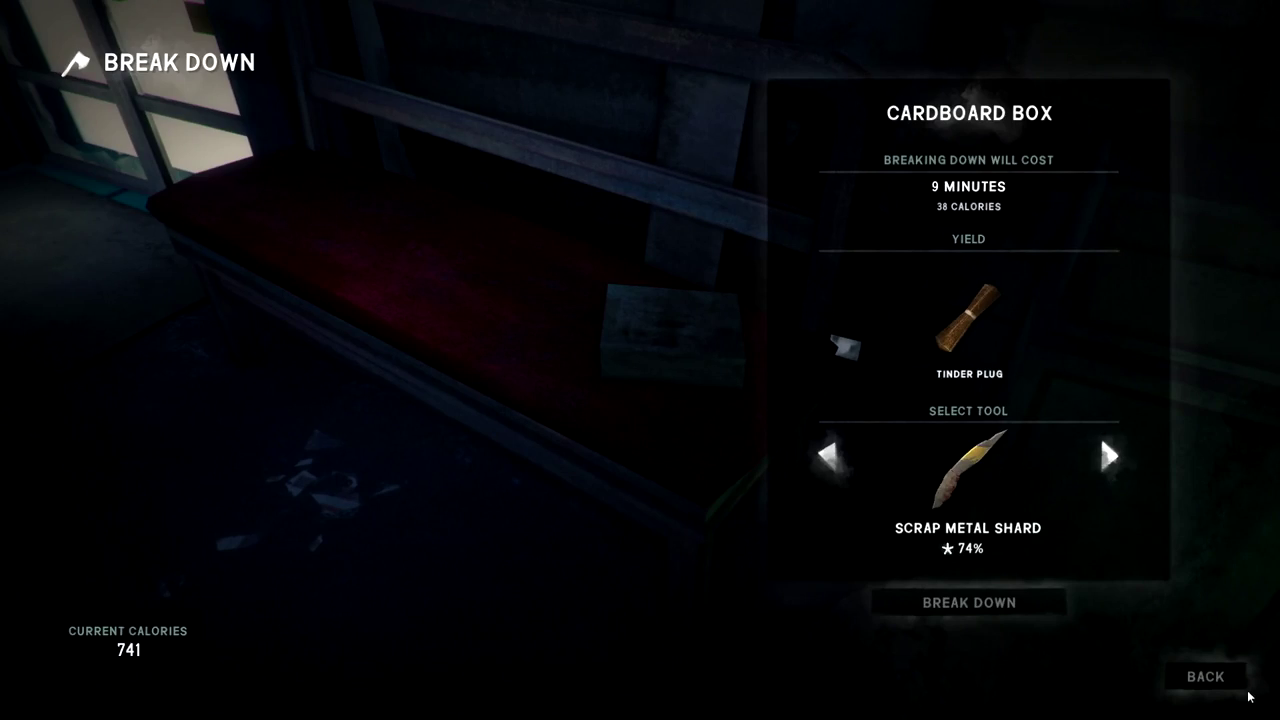
{"action": "left_click", "coordinate": [1215, 677]}
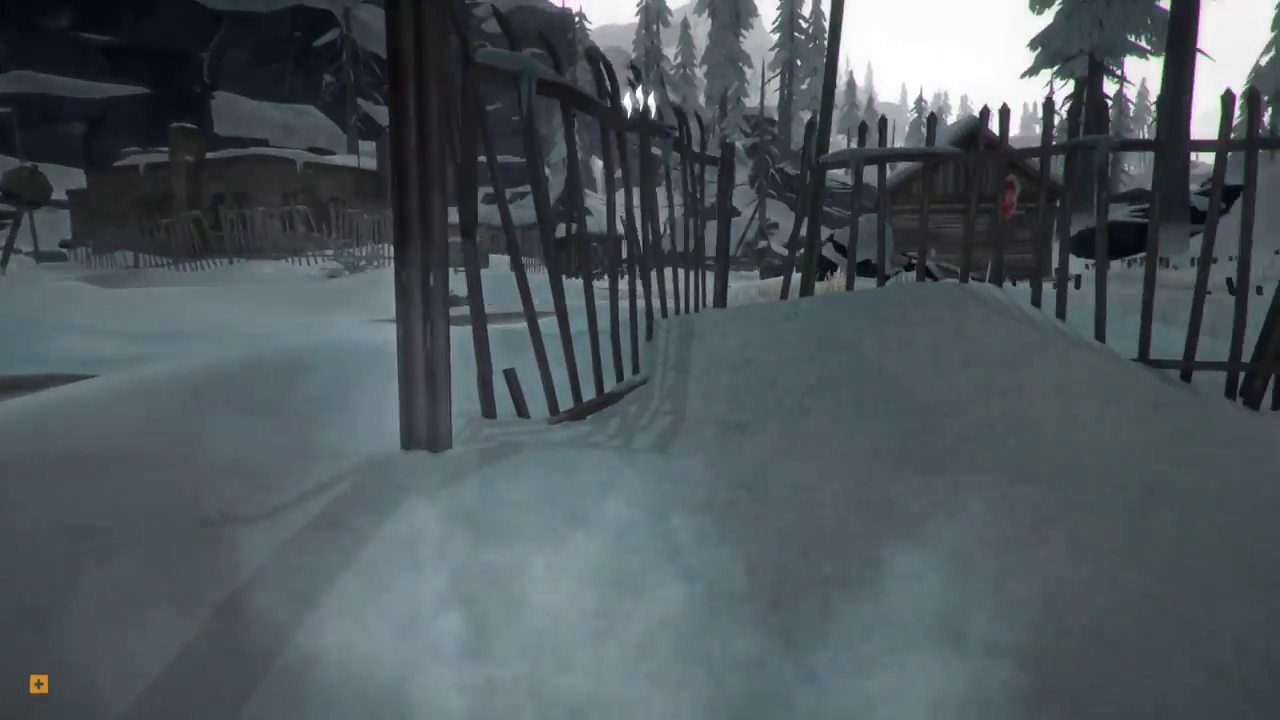
- Walk through Milton's snowy streets and across the ice to the house porch
{"action": "key", "text": "w"}
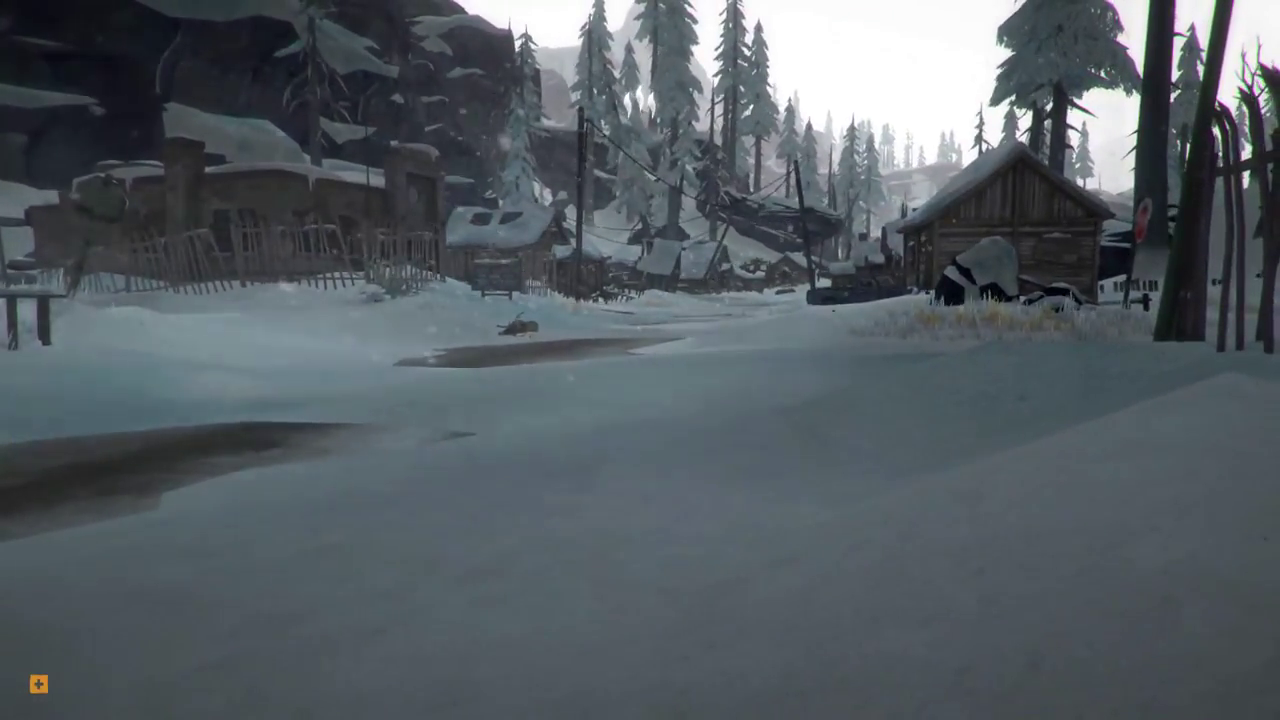
{"action": "key", "text": "w"}
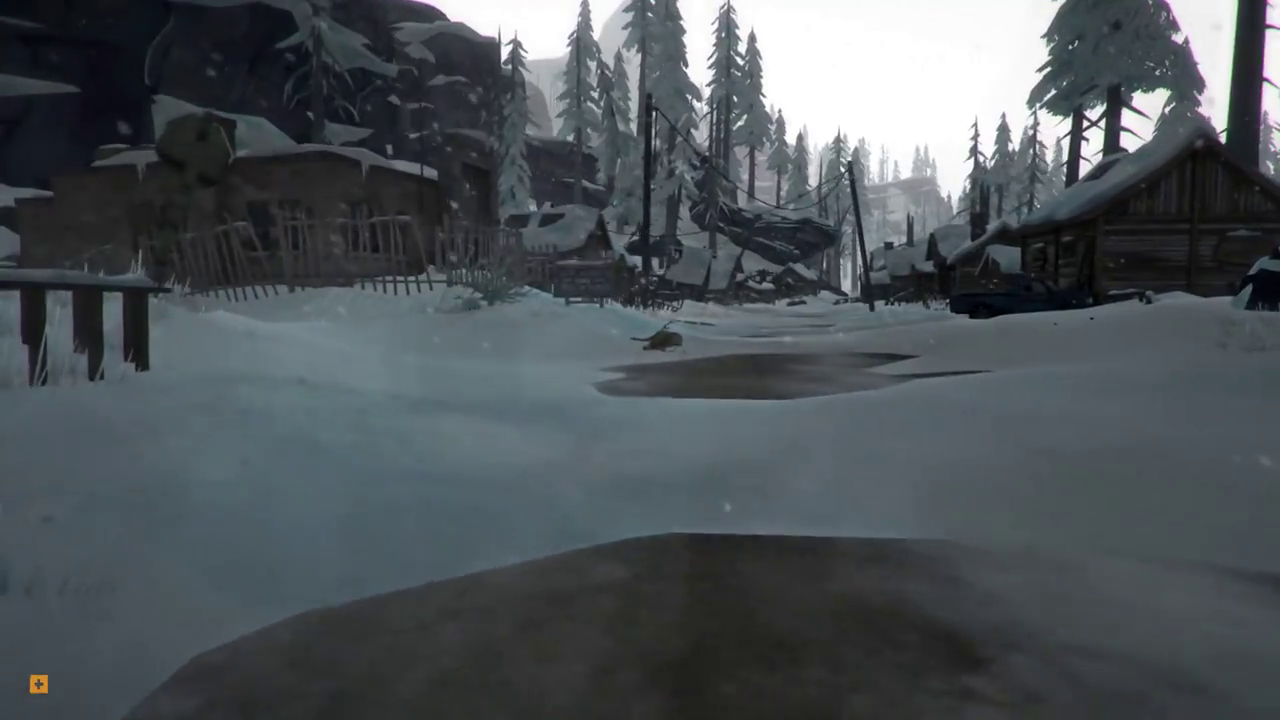
{"action": "key", "text": "w"}
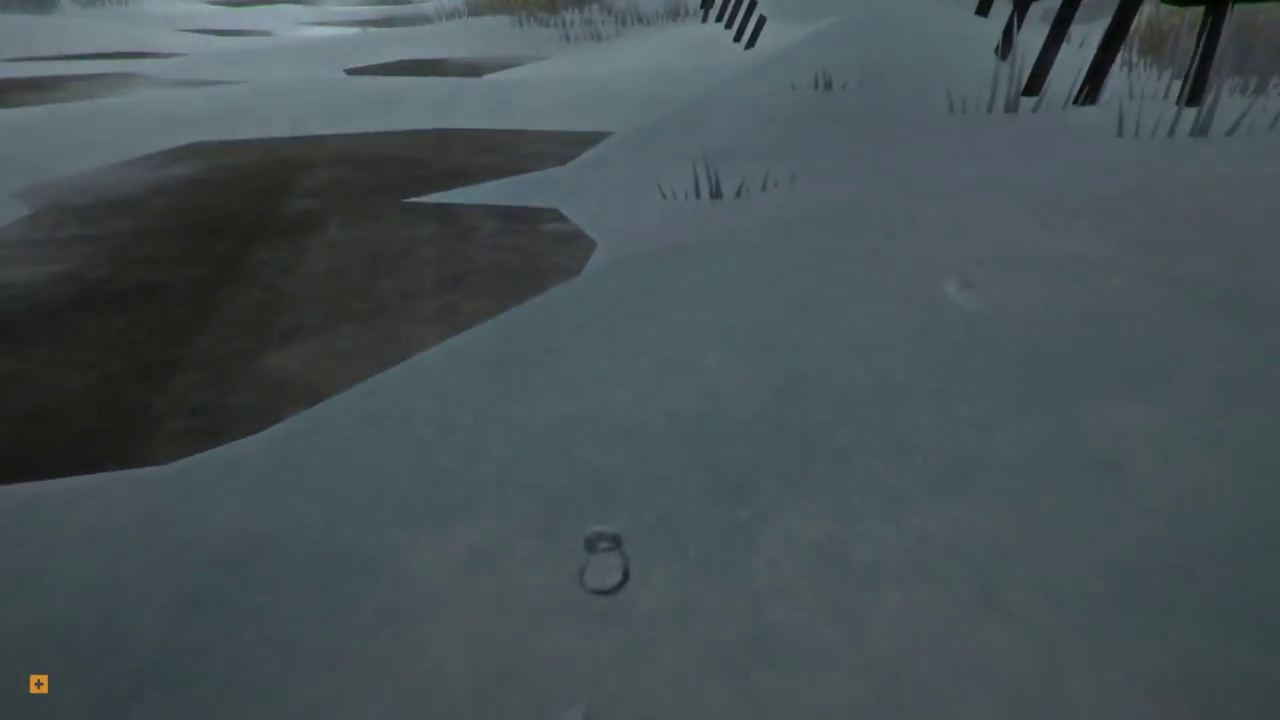
{"action": "key", "text": "w"}
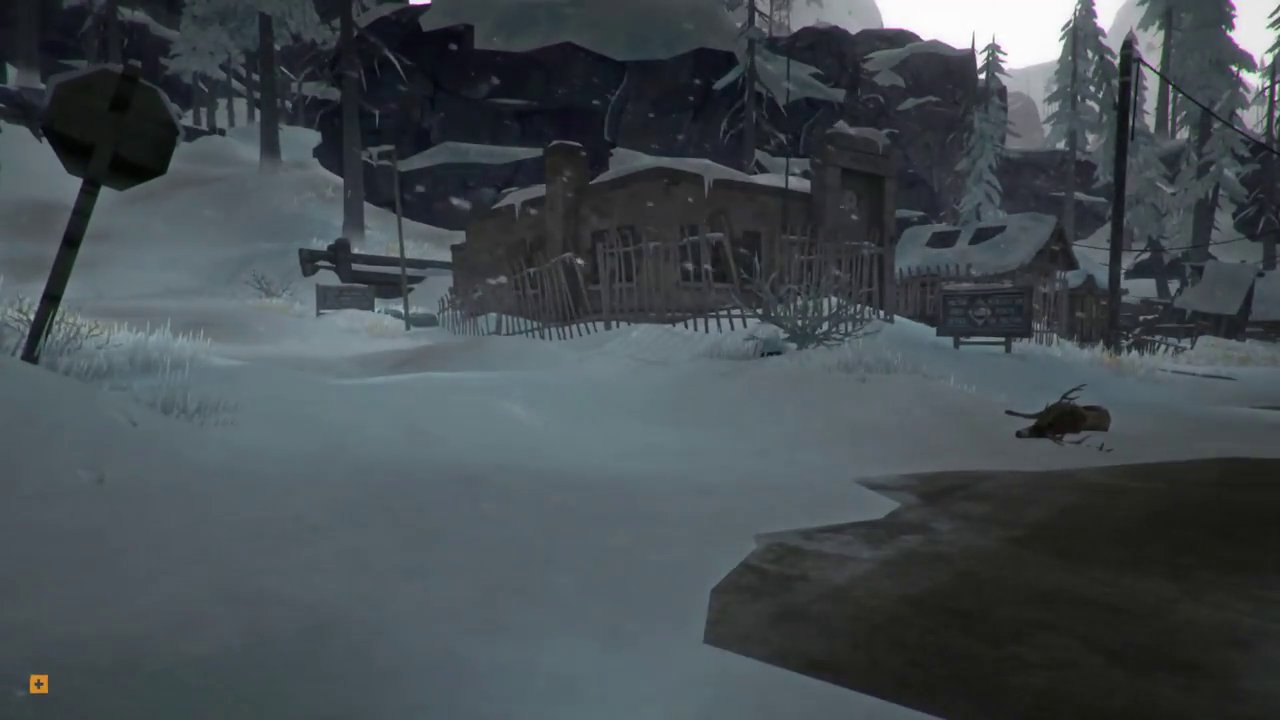
{"action": "key", "text": "w"}
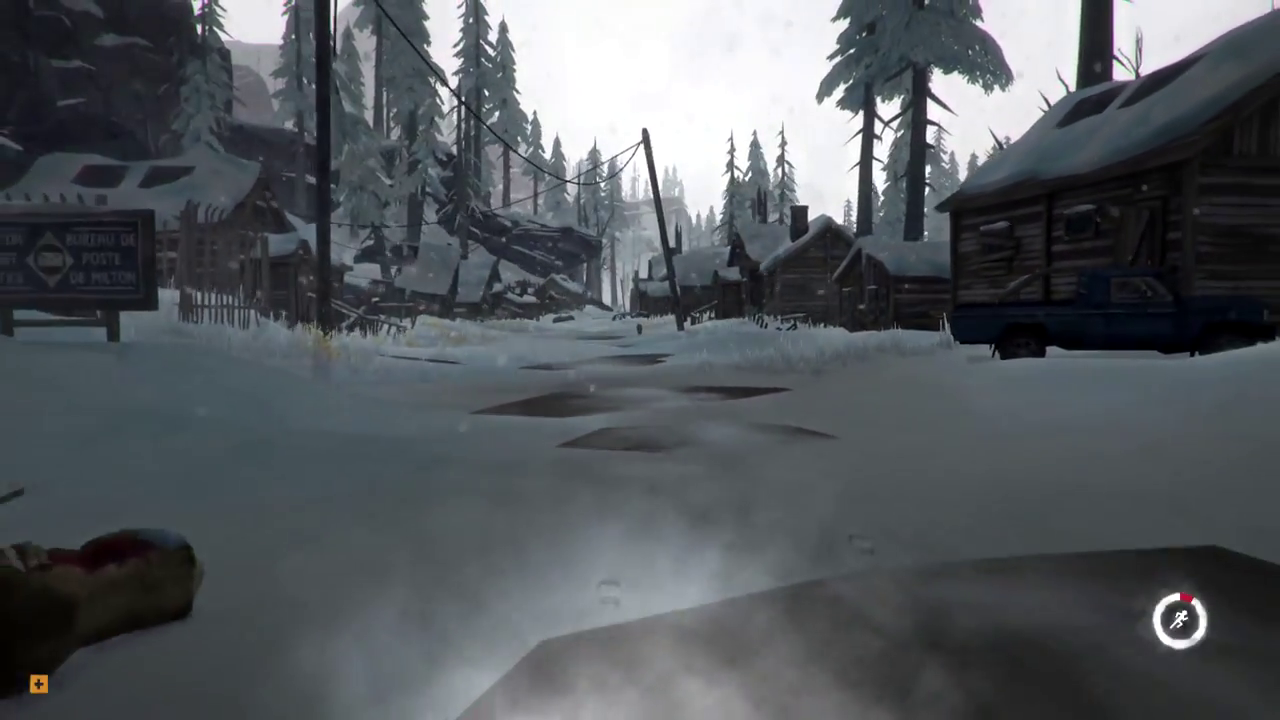
{"action": "key", "text": "w"}
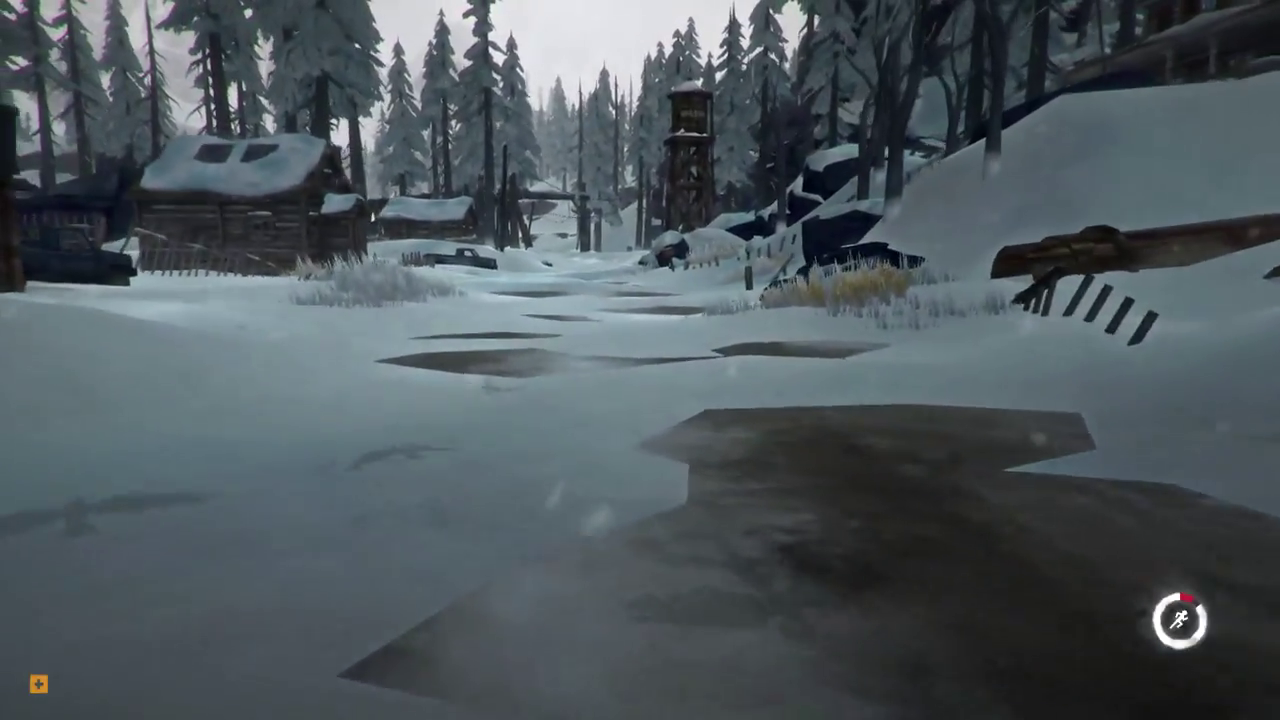
{"action": "key", "text": "w"}
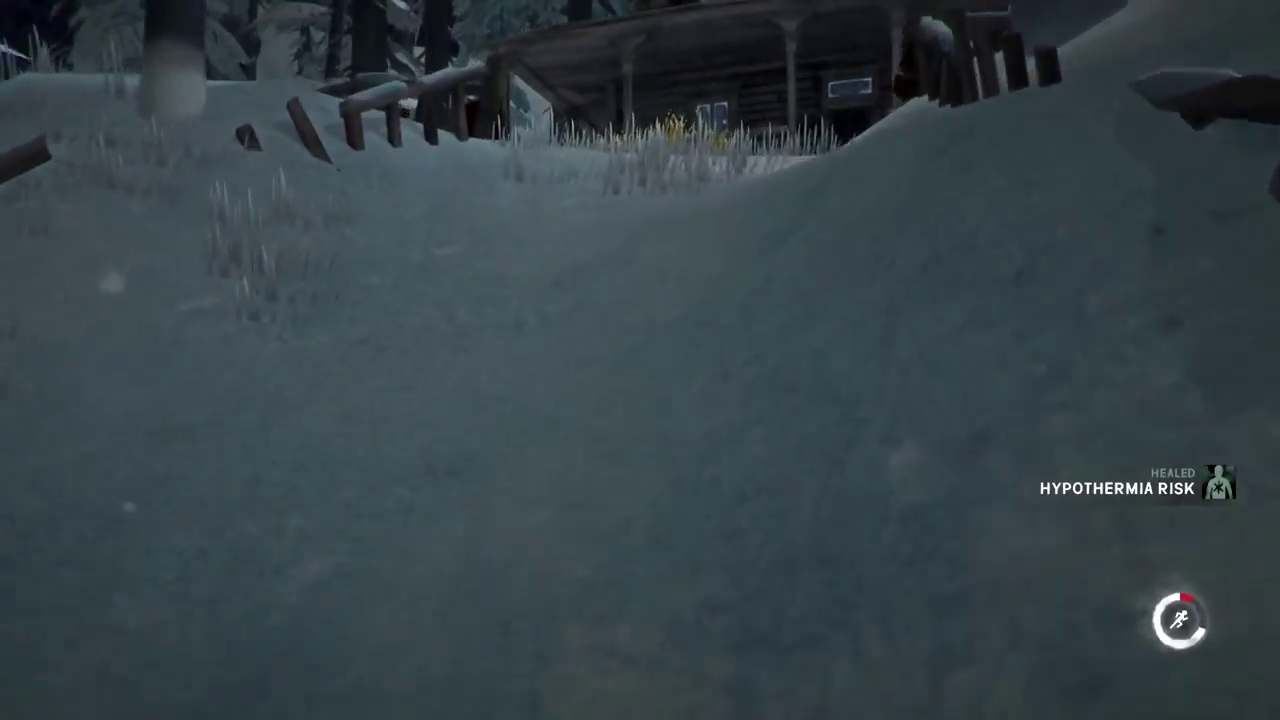
{"action": "key", "text": "w"}
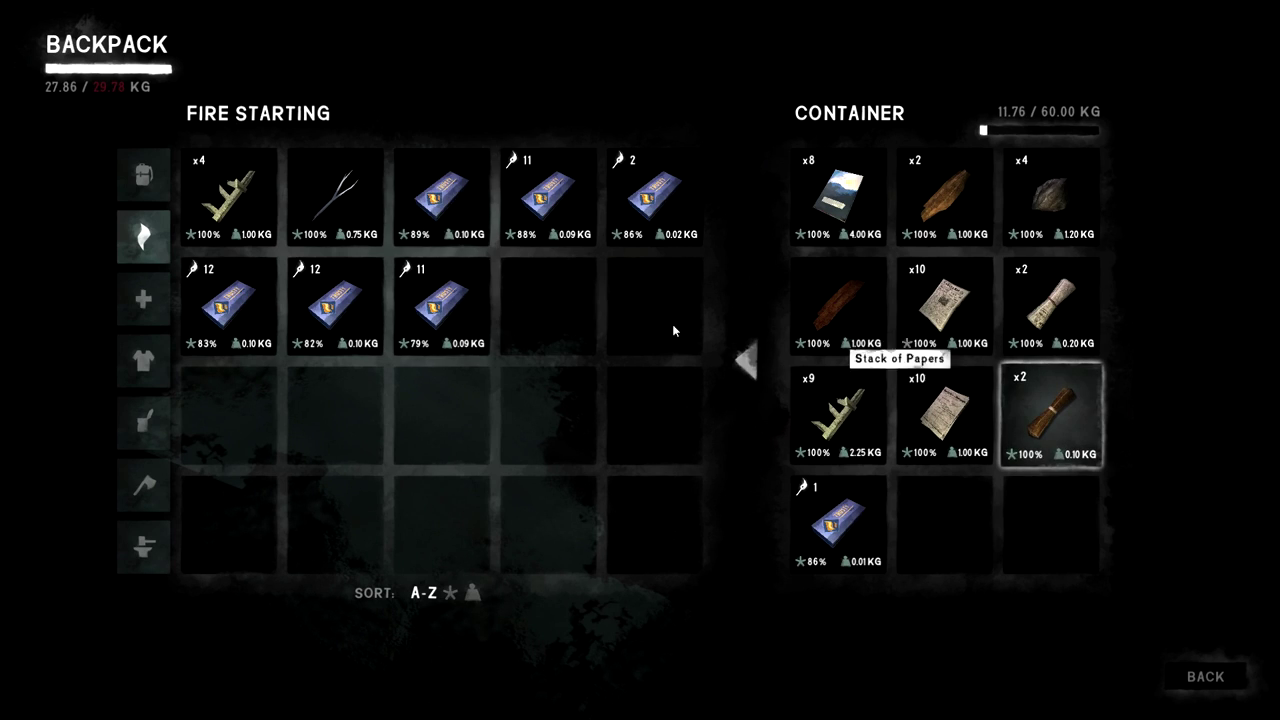
- Stash 13 reclaimed wood and 6 wood matches in the bin, then enter Milton House
{"action": "left_click", "coordinate": [237, 181]}
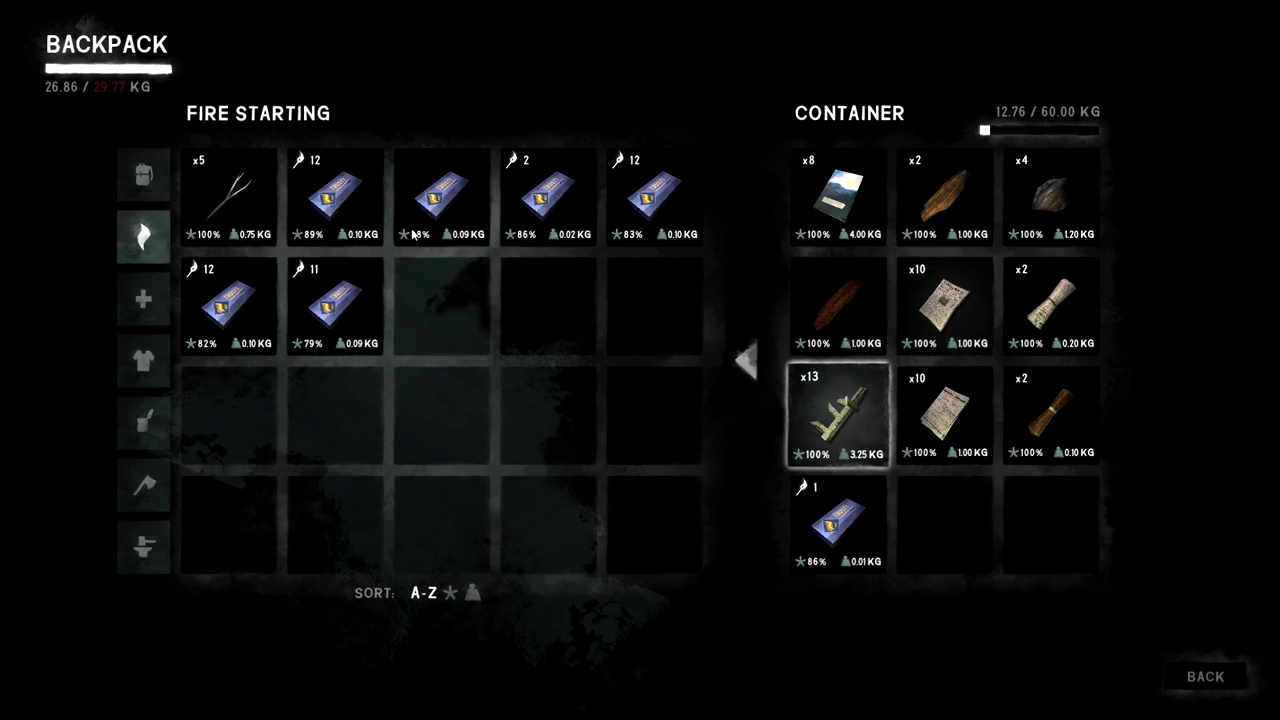
{"action": "left_click_drag", "start_coordinate": [868, 231], "coordinate": [866, 230]}
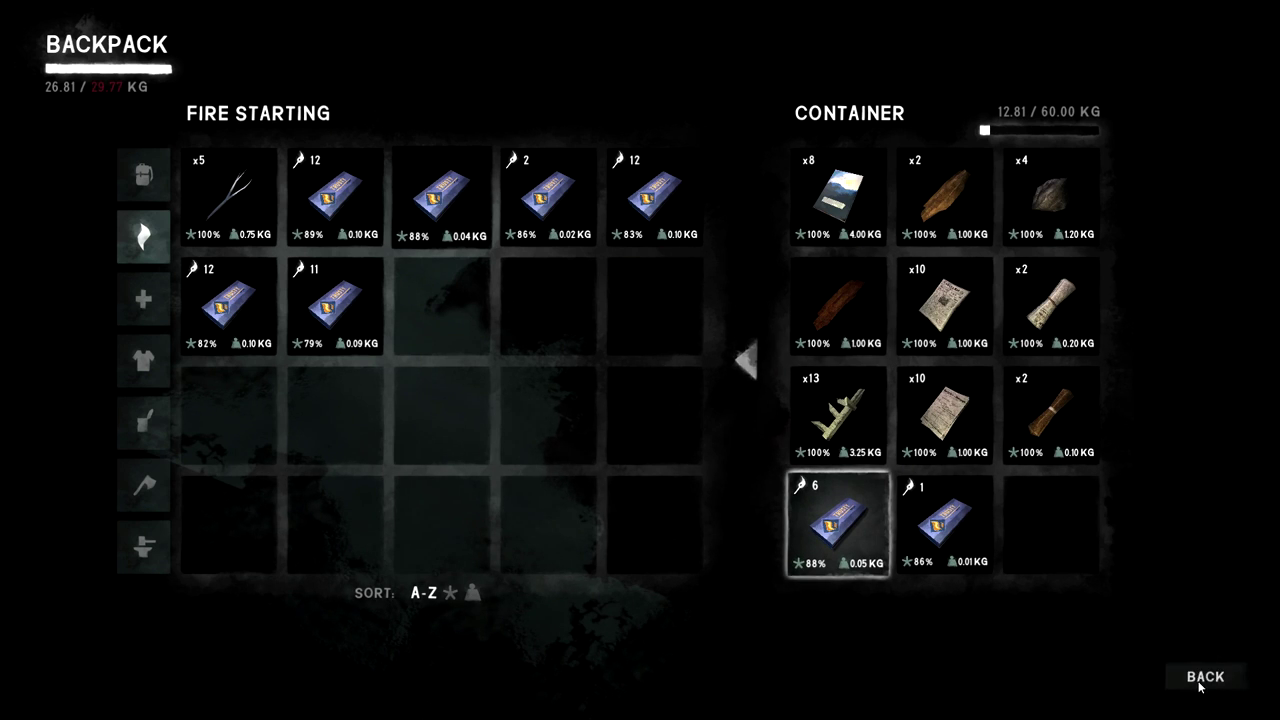
{"action": "left_click", "coordinate": [1203, 682]}
{"action": "left_click", "coordinate": [640, 360]}
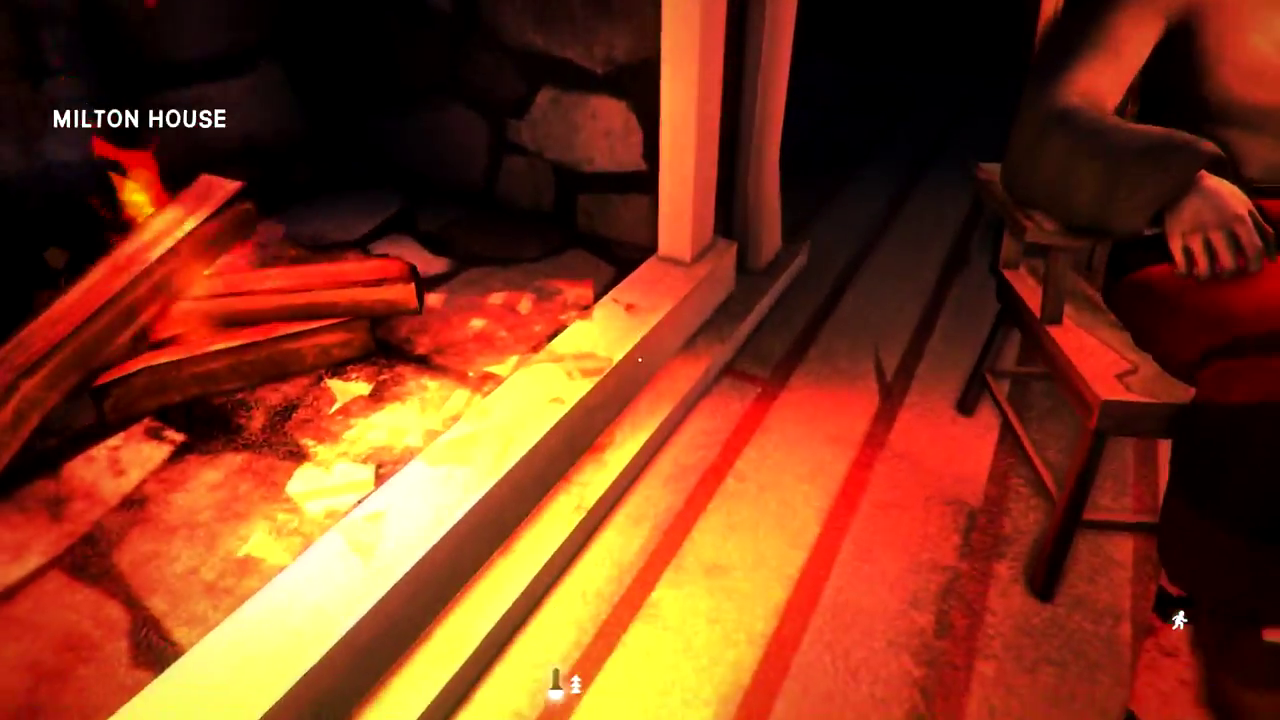
- Drink water and eat the cooked fresh venison from the quick actions wheel
{"action": "key", "text": "Tab"}
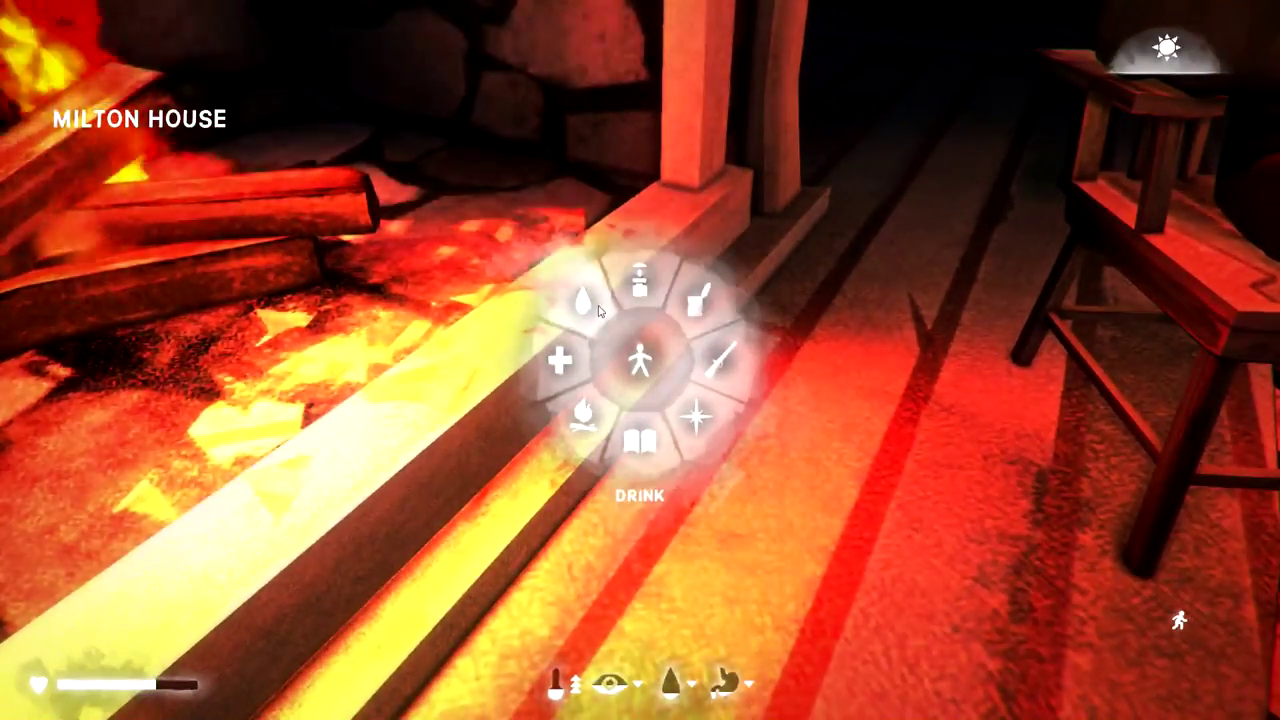
{"action": "left_click", "coordinate": [625, 298]}
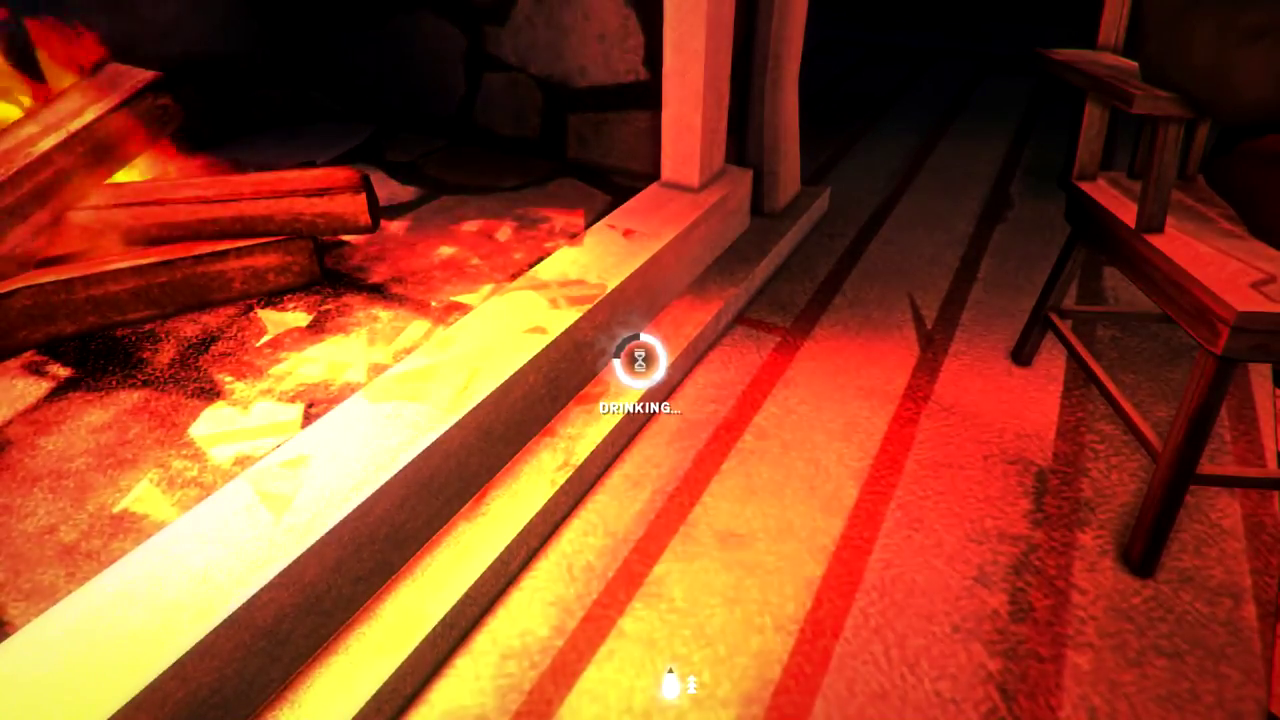
{"action": "key", "text": "Tab"}
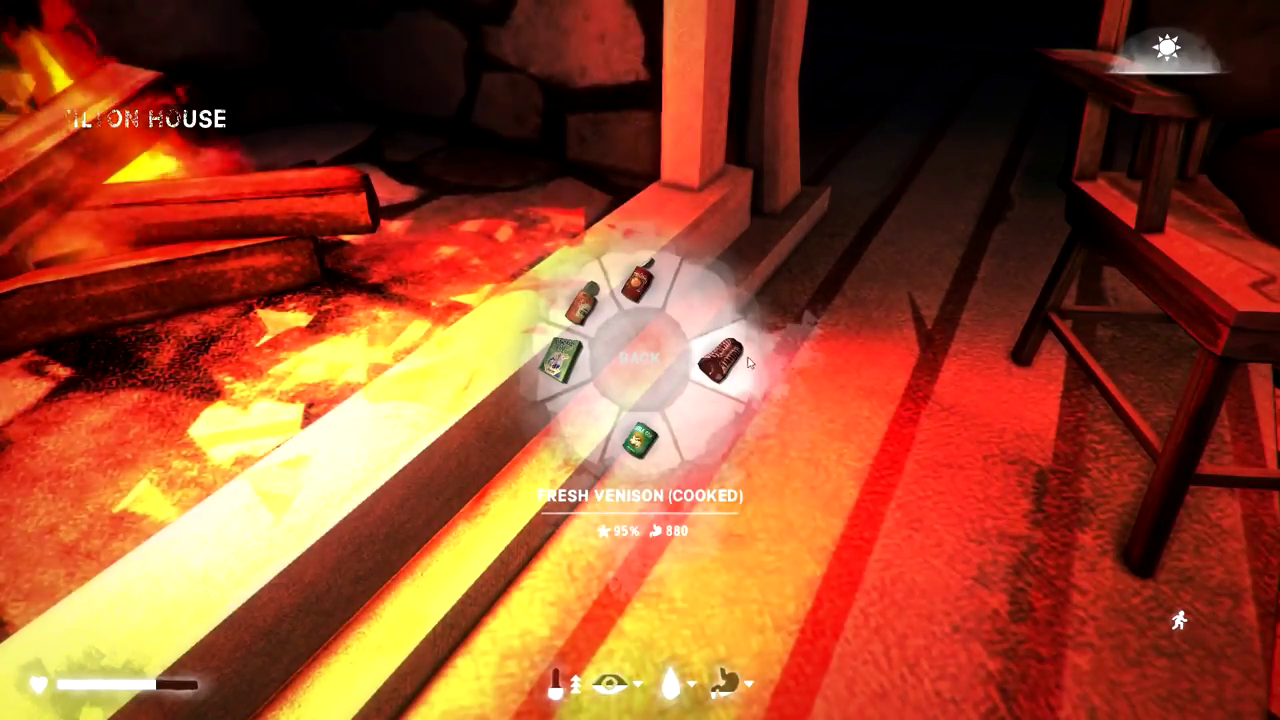
{"action": "left_click", "coordinate": [720, 360]}
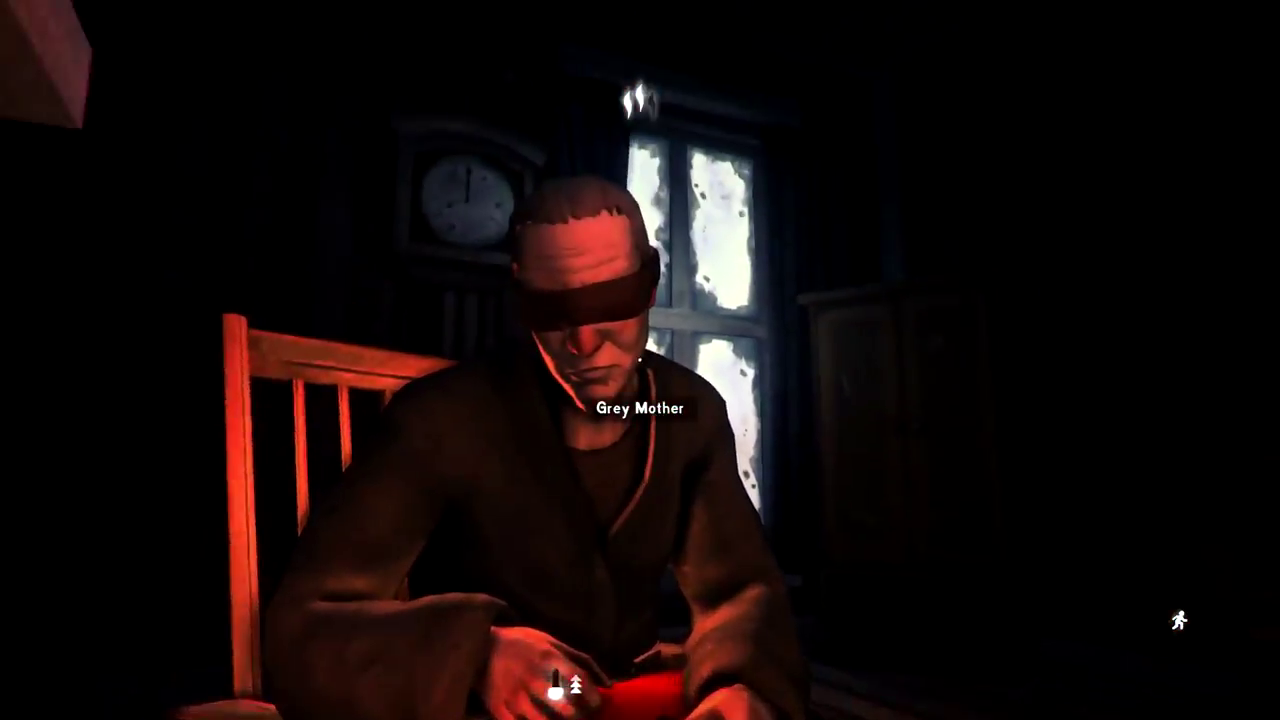
- Back out of the tea options near Grey Mother and open the status clothing screen
{"action": "key", "text": "Tab"}
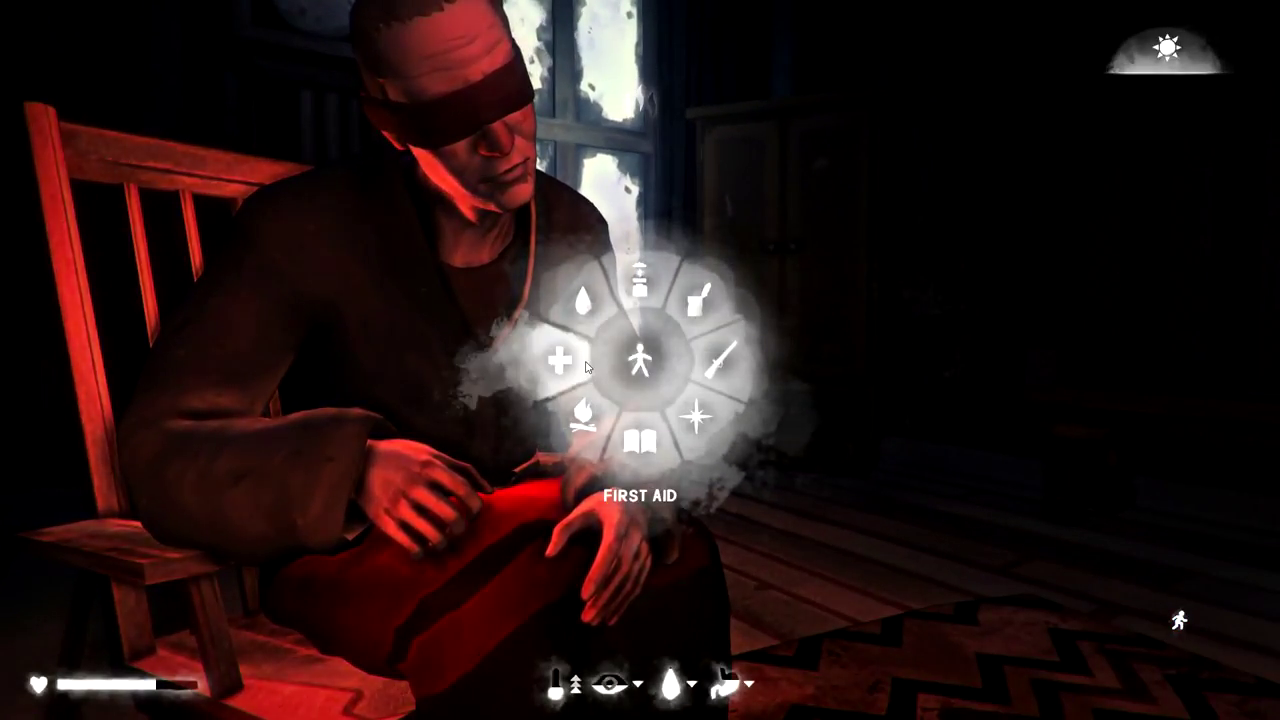
{"action": "key", "text": "Tab"}
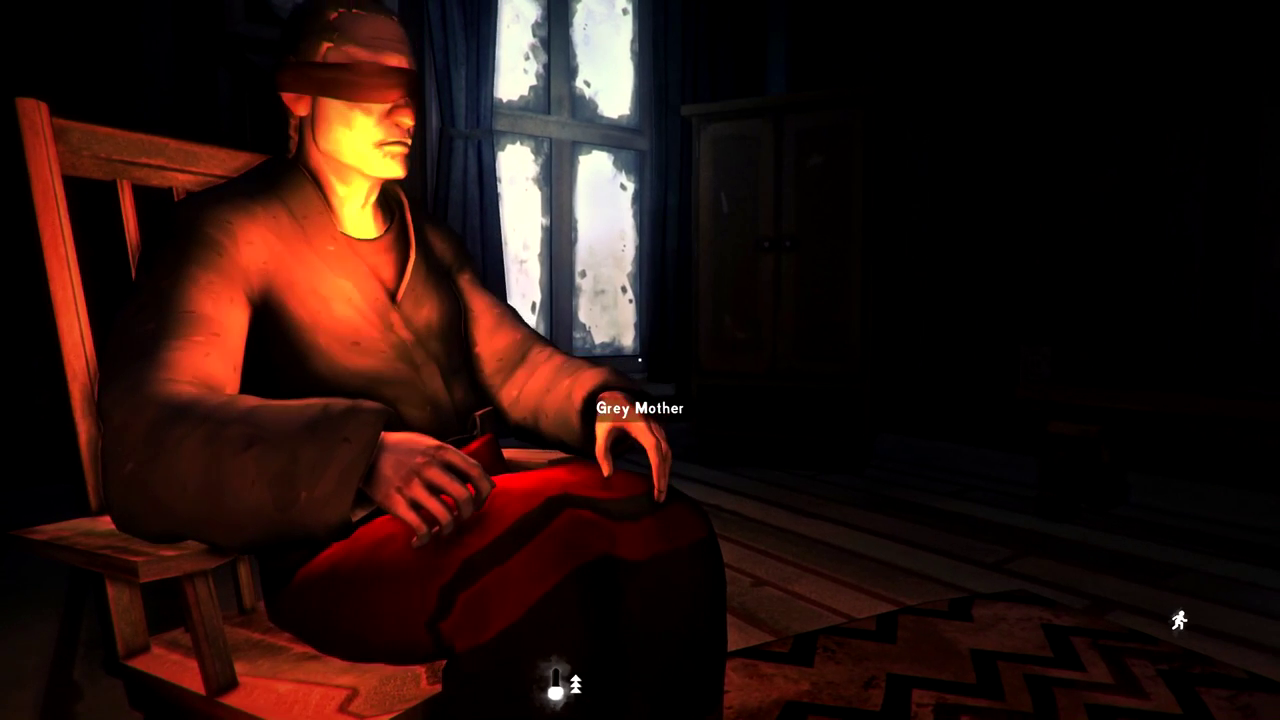
{"action": "key", "text": "Tab"}
{"action": "left_click", "coordinate": [640, 365]}
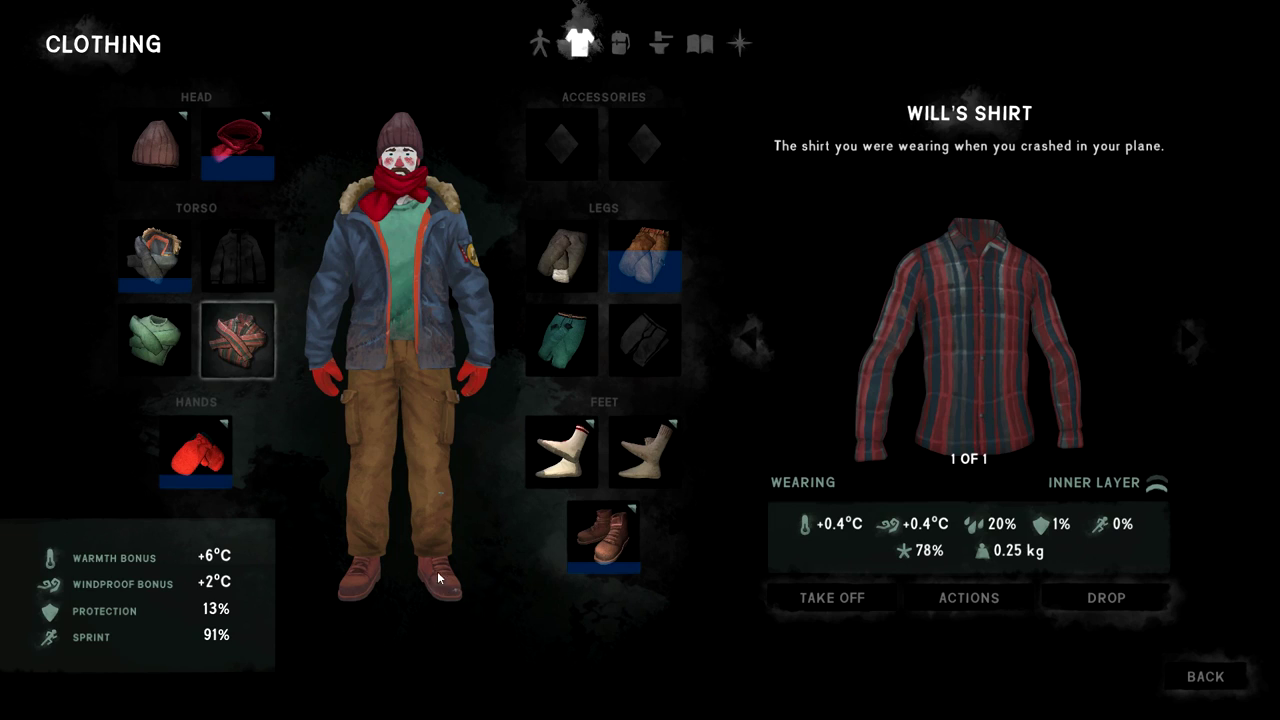
- Drop the Fresh Gut from the backpack, bringing it to 25.19 kg, and close the inventory
{"action": "left_click", "coordinate": [617, 44]}
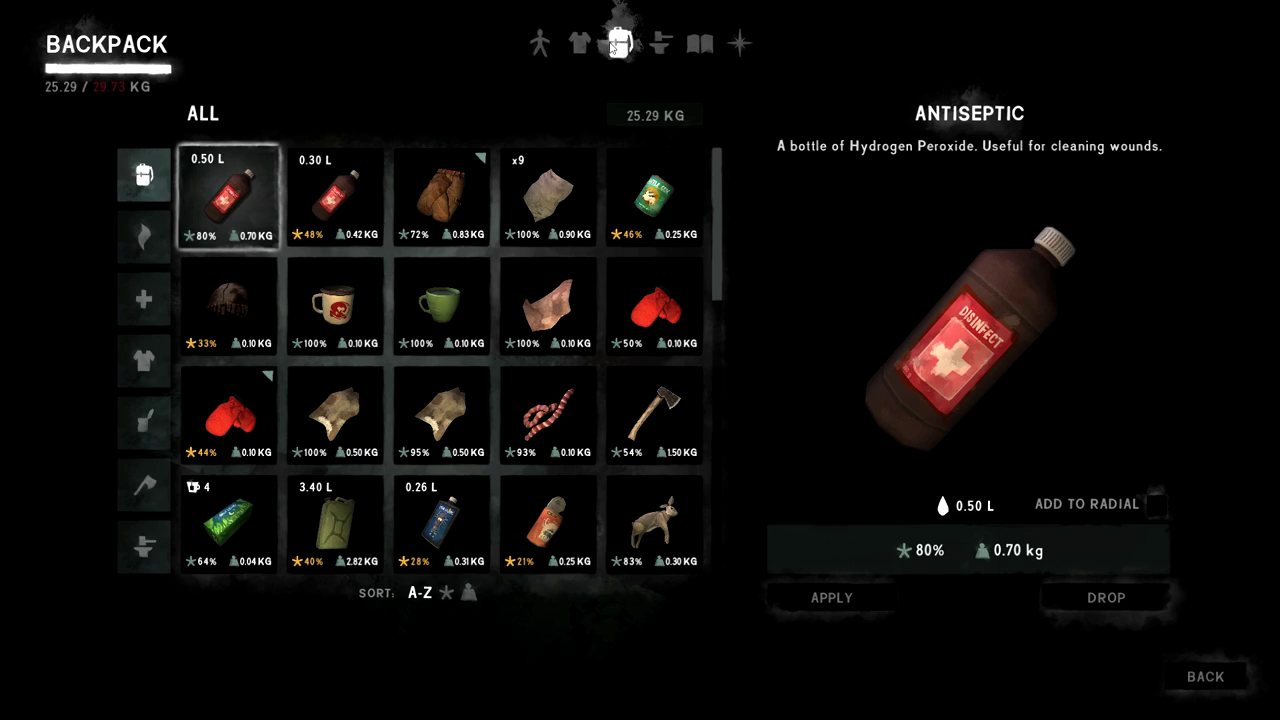
{"action": "scroll", "coordinate": [622, 304], "scroll_direction": "down", "scroll_amount": 2}
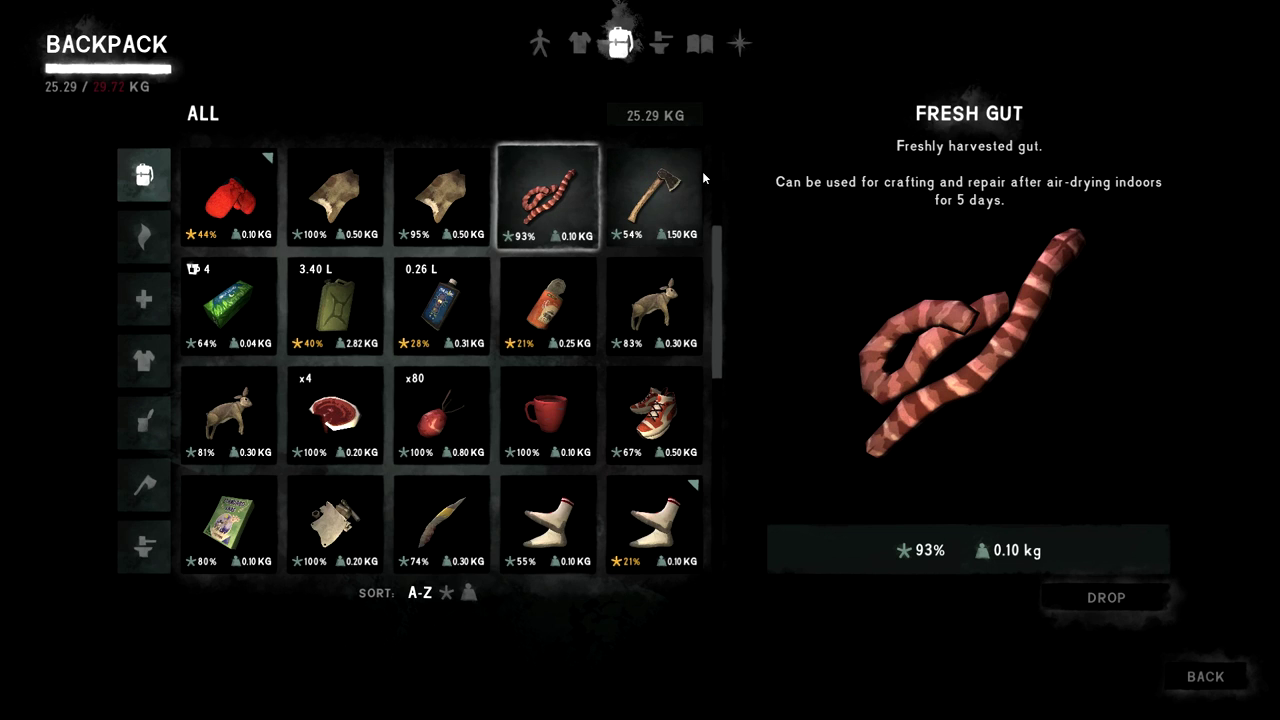
{"action": "left_click", "coordinate": [652, 43]}
{"action": "left_click", "coordinate": [616, 41]}
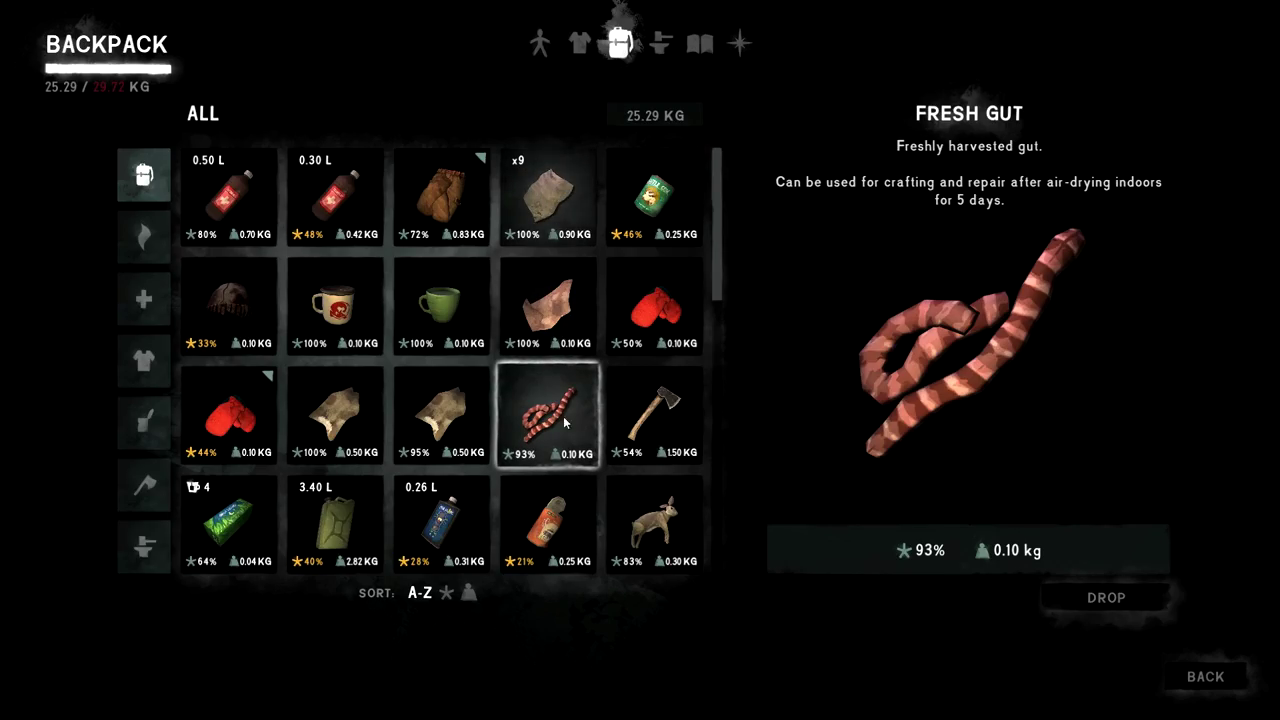
{"action": "left_click", "coordinate": [1077, 601]}
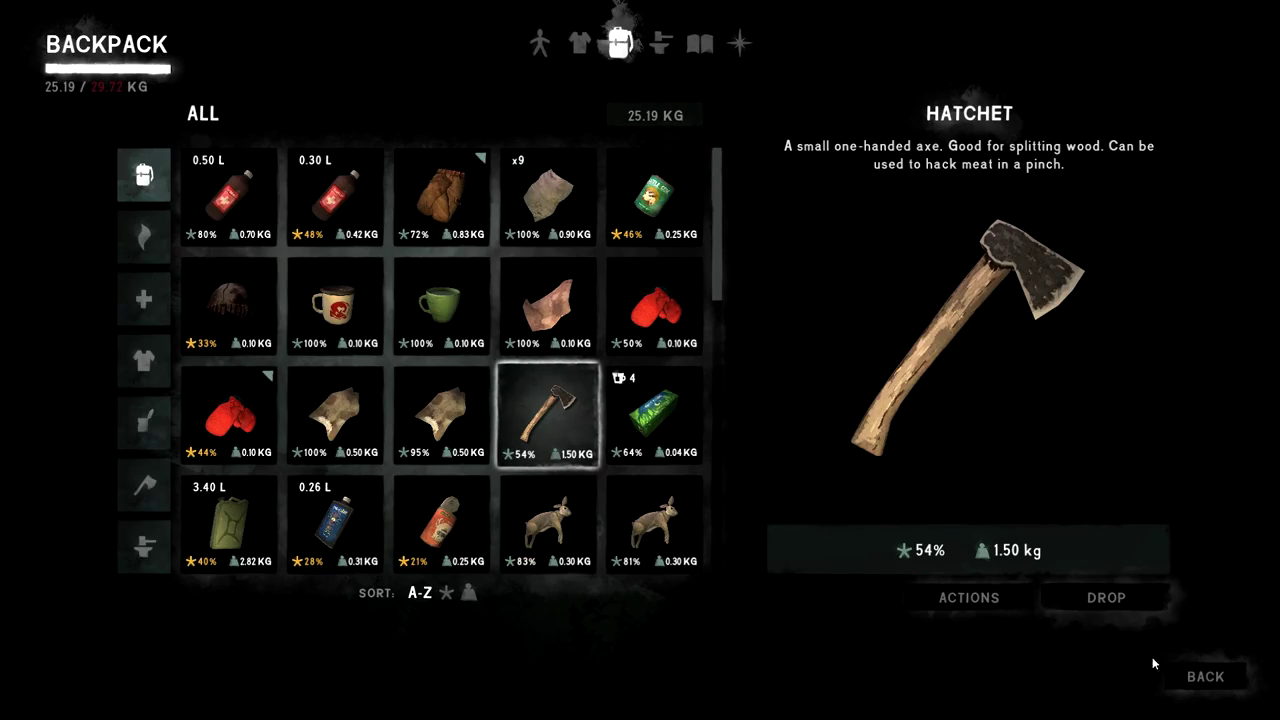
{"action": "left_click", "coordinate": [1197, 688]}
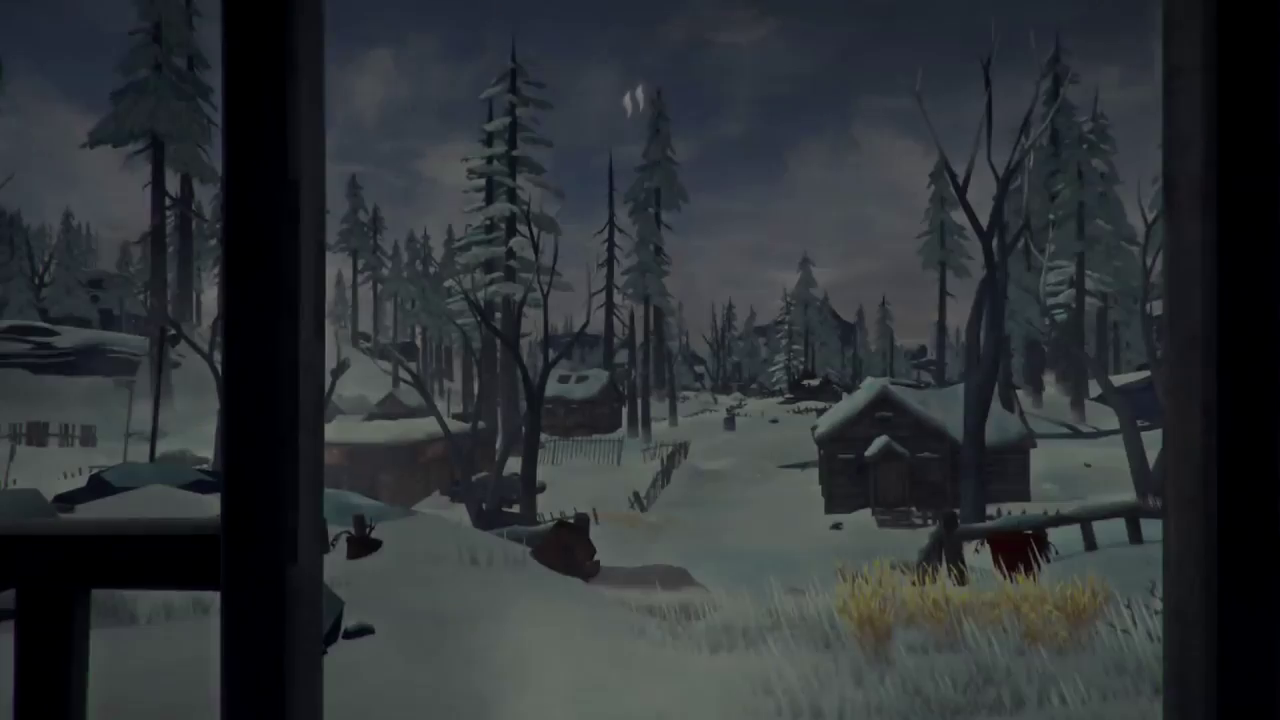
- Walk out over the snow mound toward the village
{"action": "key", "text": "w"}
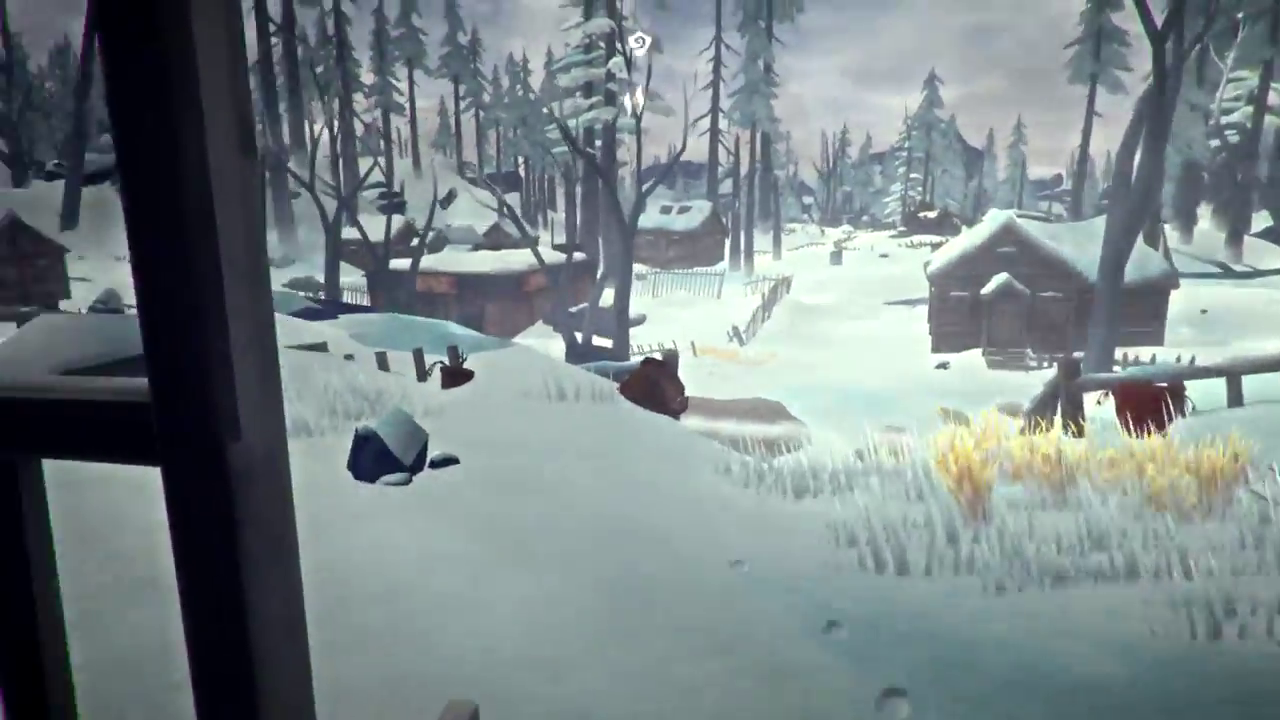
{"action": "key", "text": "shift"}
{"action": "key", "text": "w"}
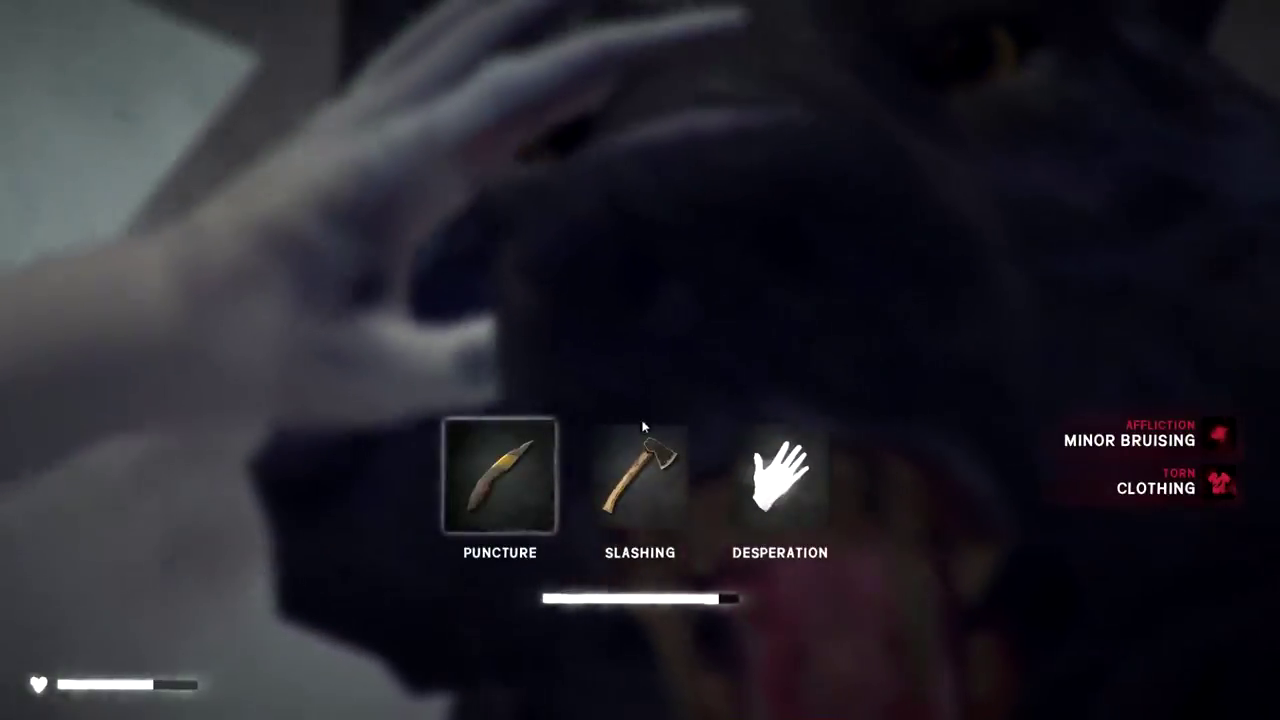
- Fight off the attacking wolf, leaving bruising, torn clothing and ruined fleece mittens
{"action": "left_click", "coordinate": [643, 427]}
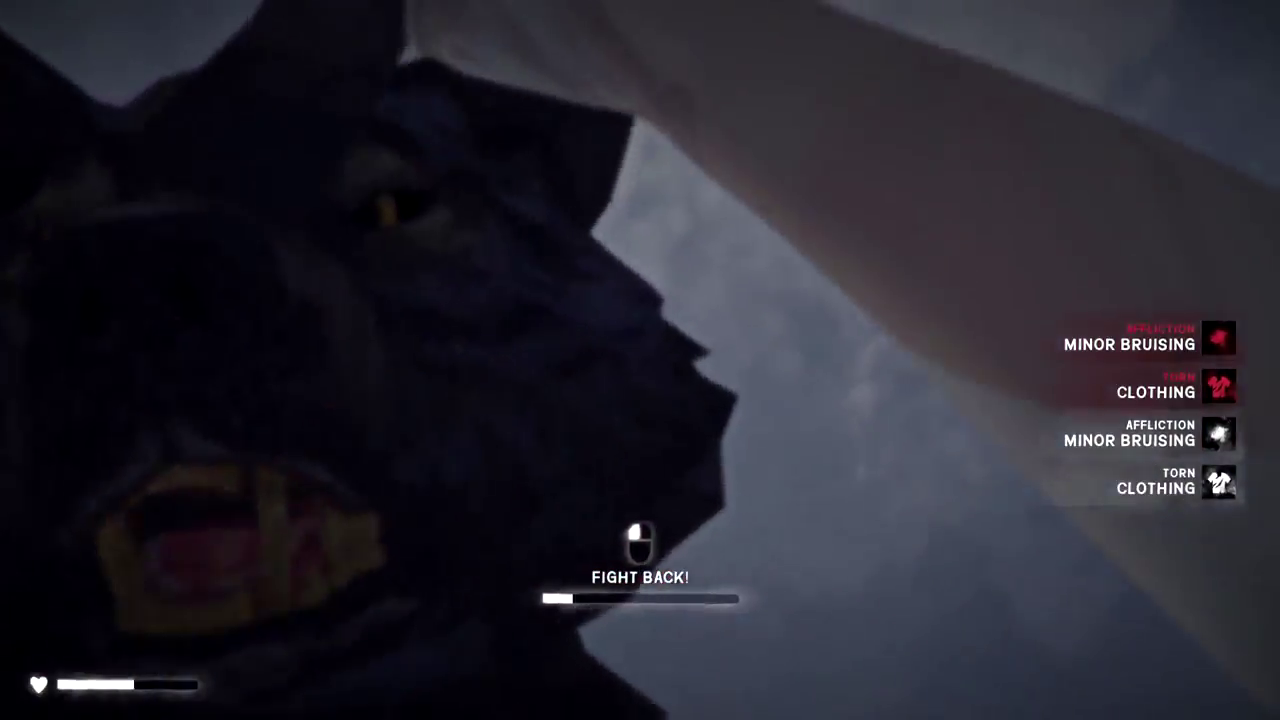
{"action": "left_click", "coordinate": [640, 360]}
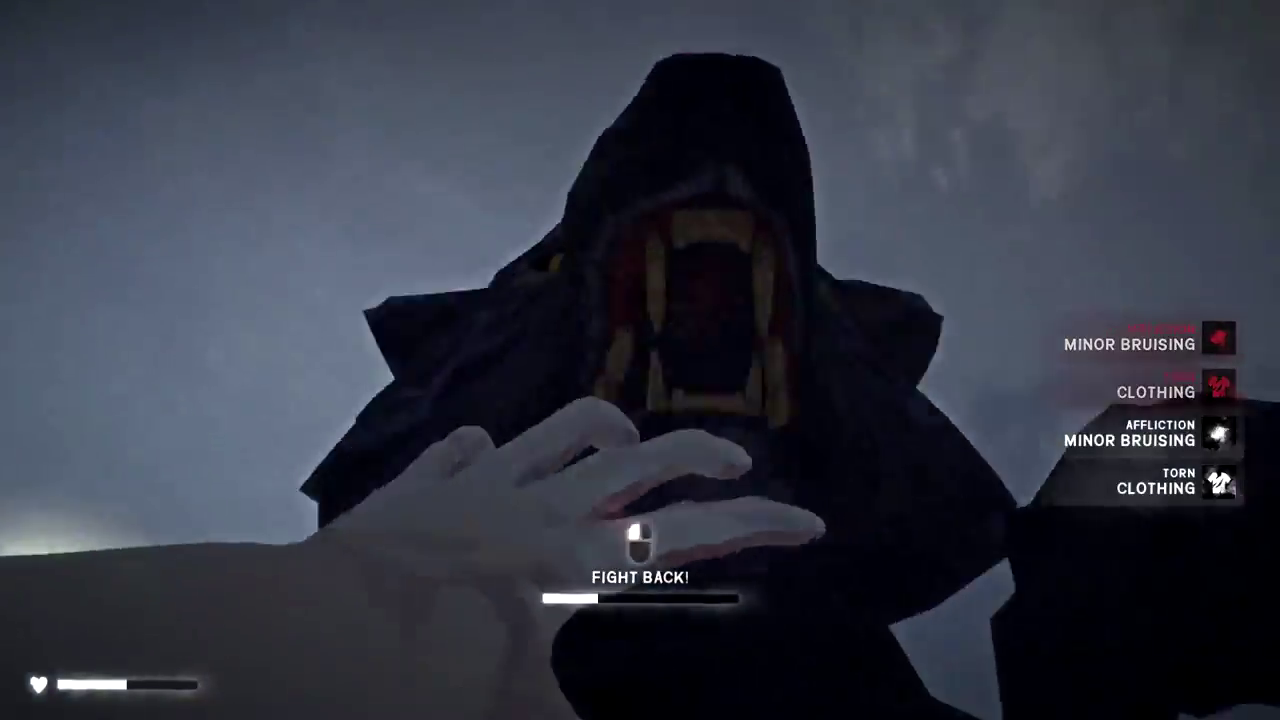
{"action": "left_click", "coordinate": [640, 360]}
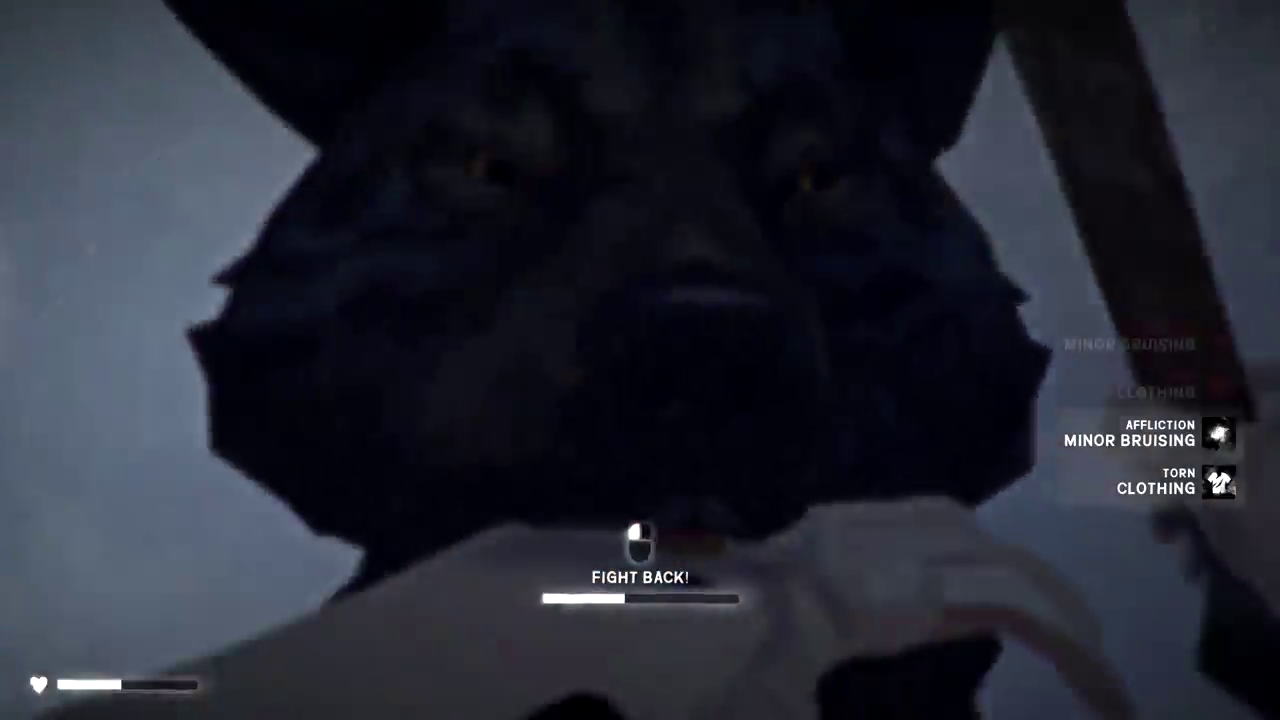
{"action": "left_click", "coordinate": [640, 360]}
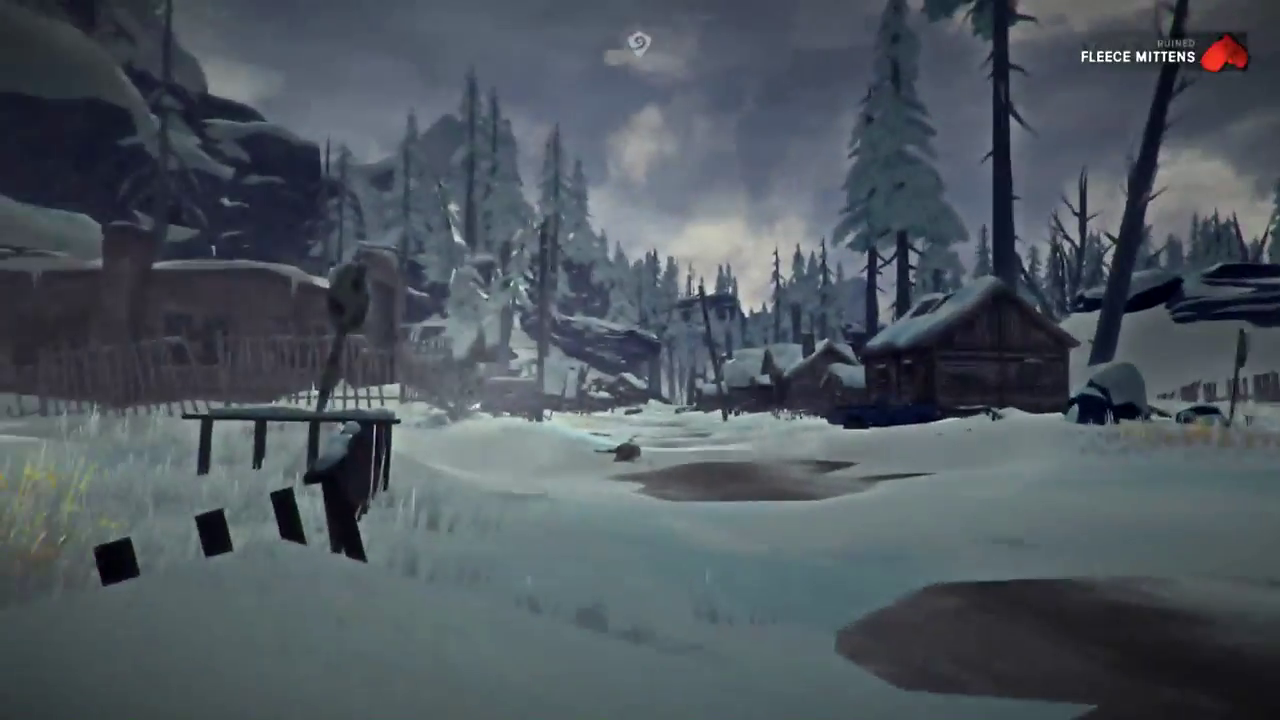
- Walk down the snowy village road to the cabins and unlock the house door
{"action": "key", "text": "shift+w"}
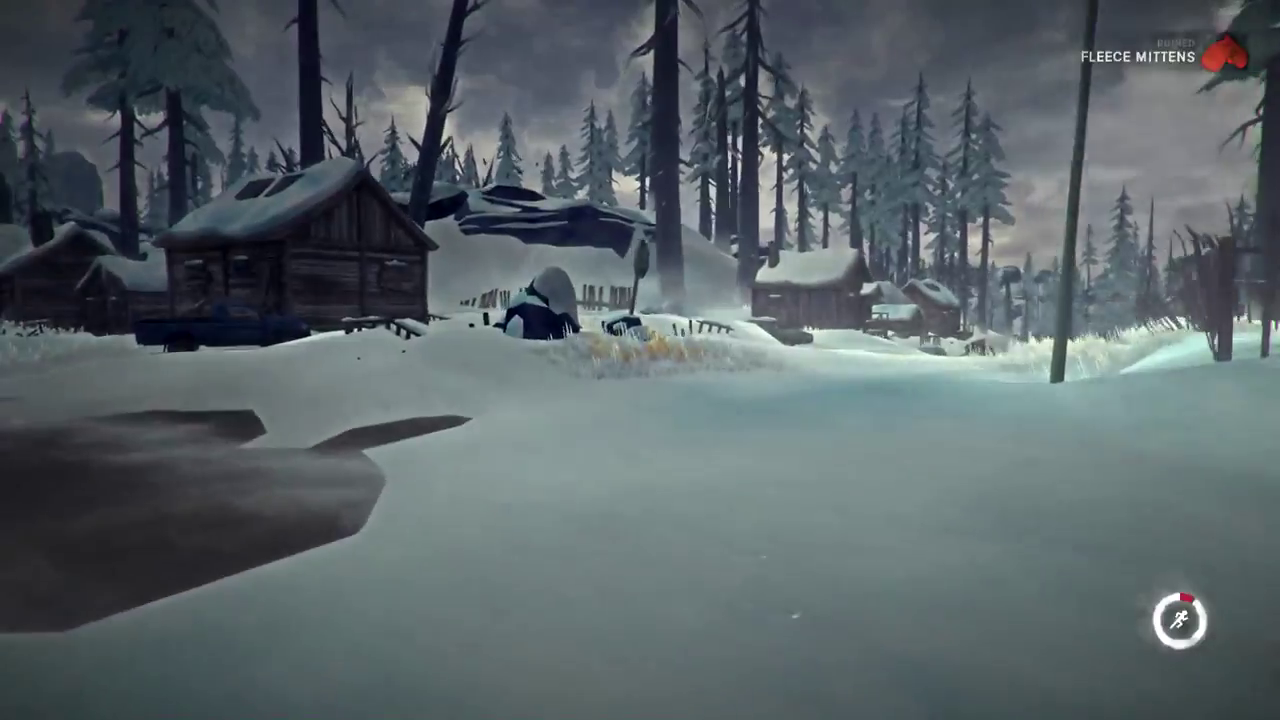
{"action": "key", "text": "w"}
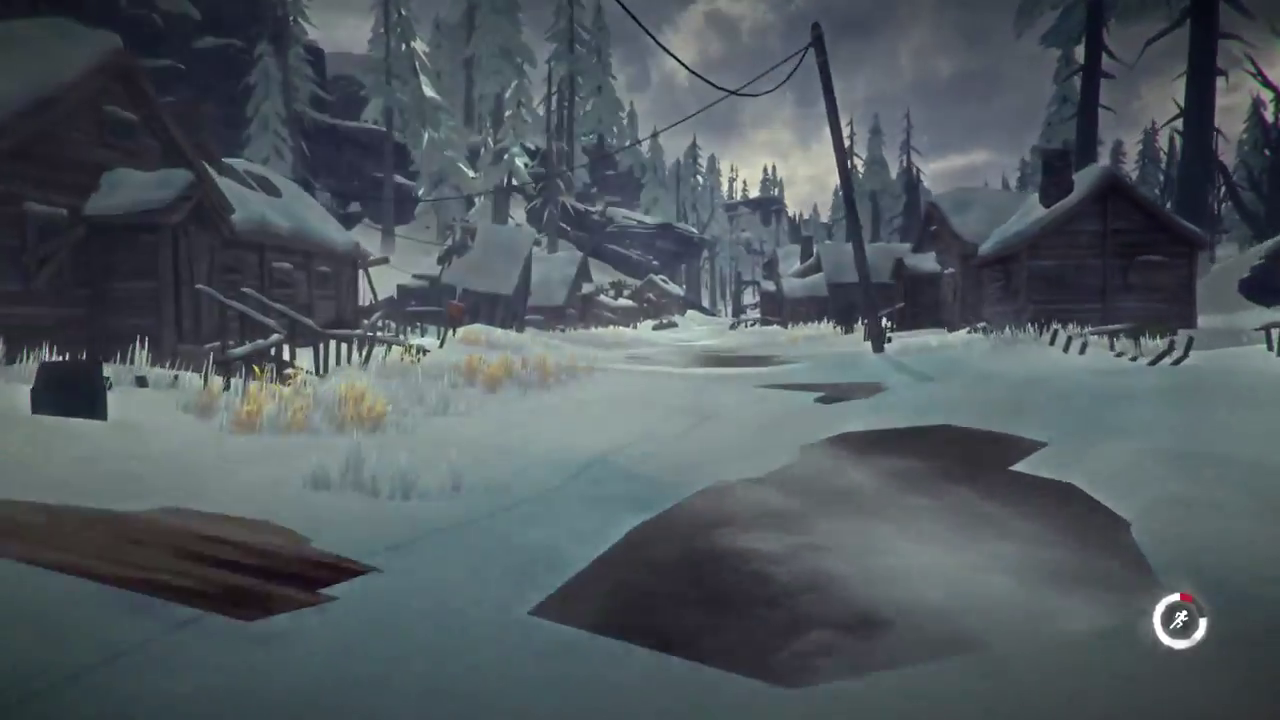
{"action": "key", "text": "w"}
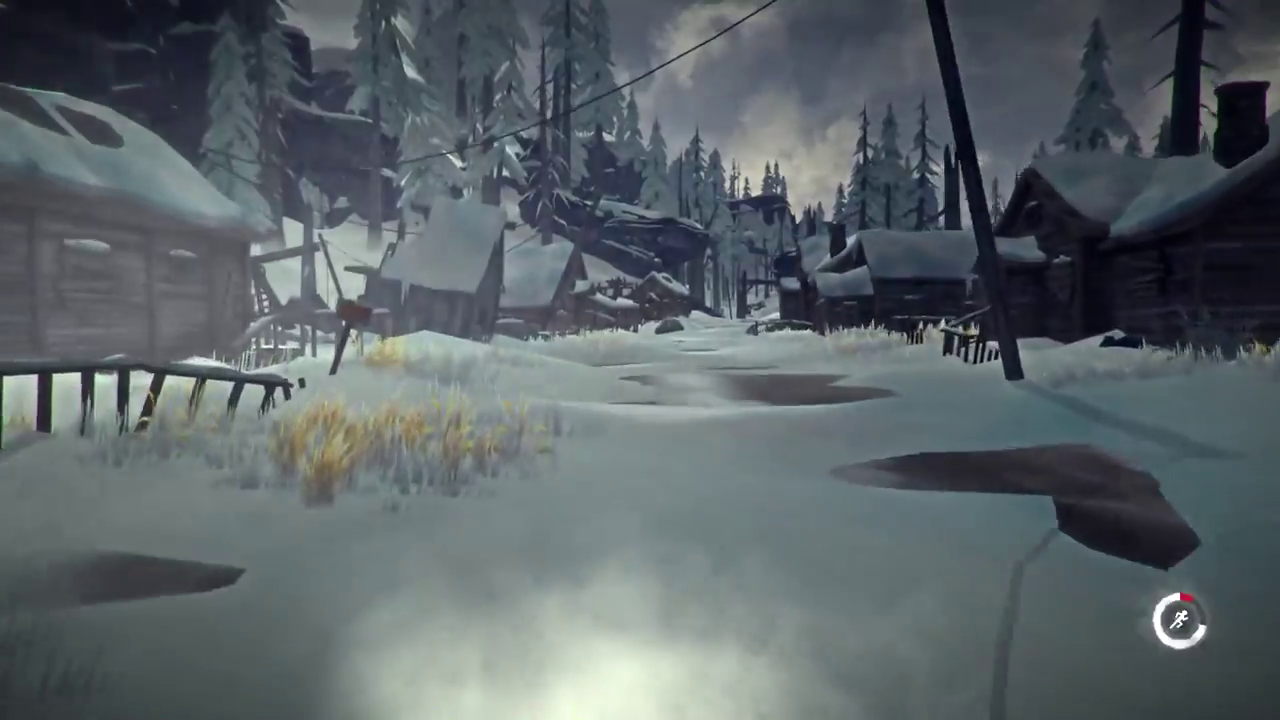
{"action": "key", "text": "w"}
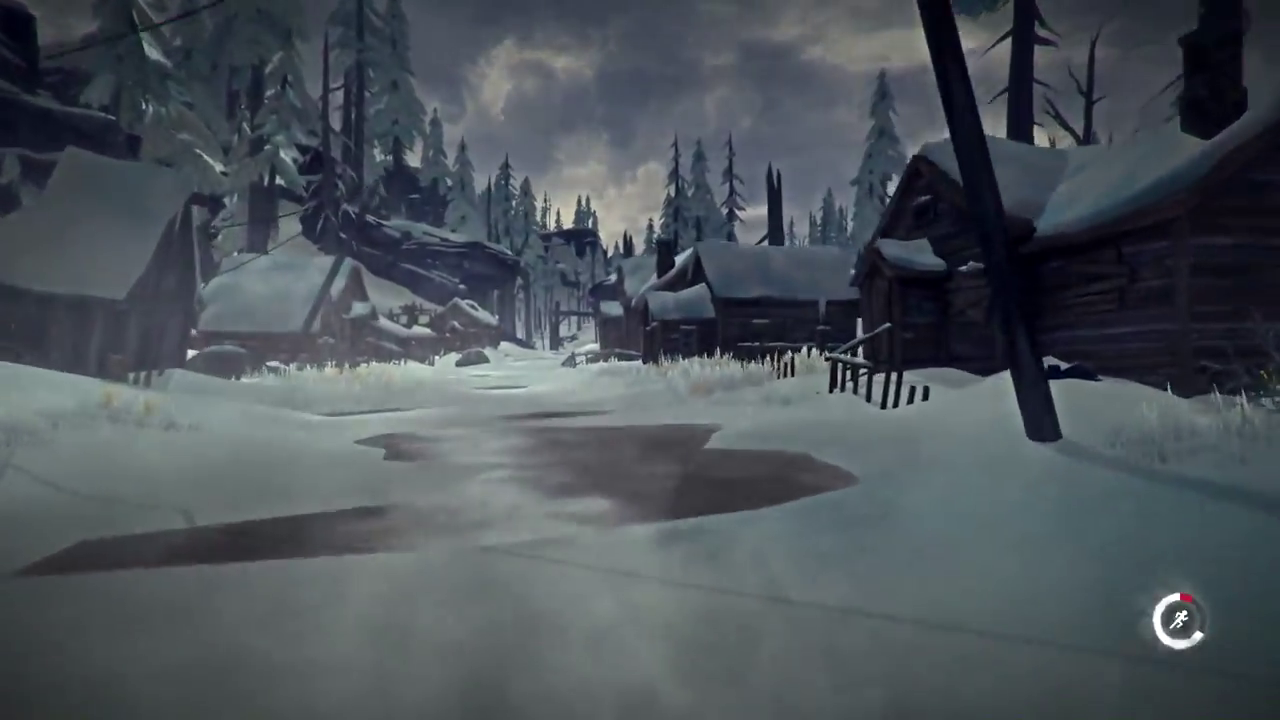
{"action": "key", "text": "w"}
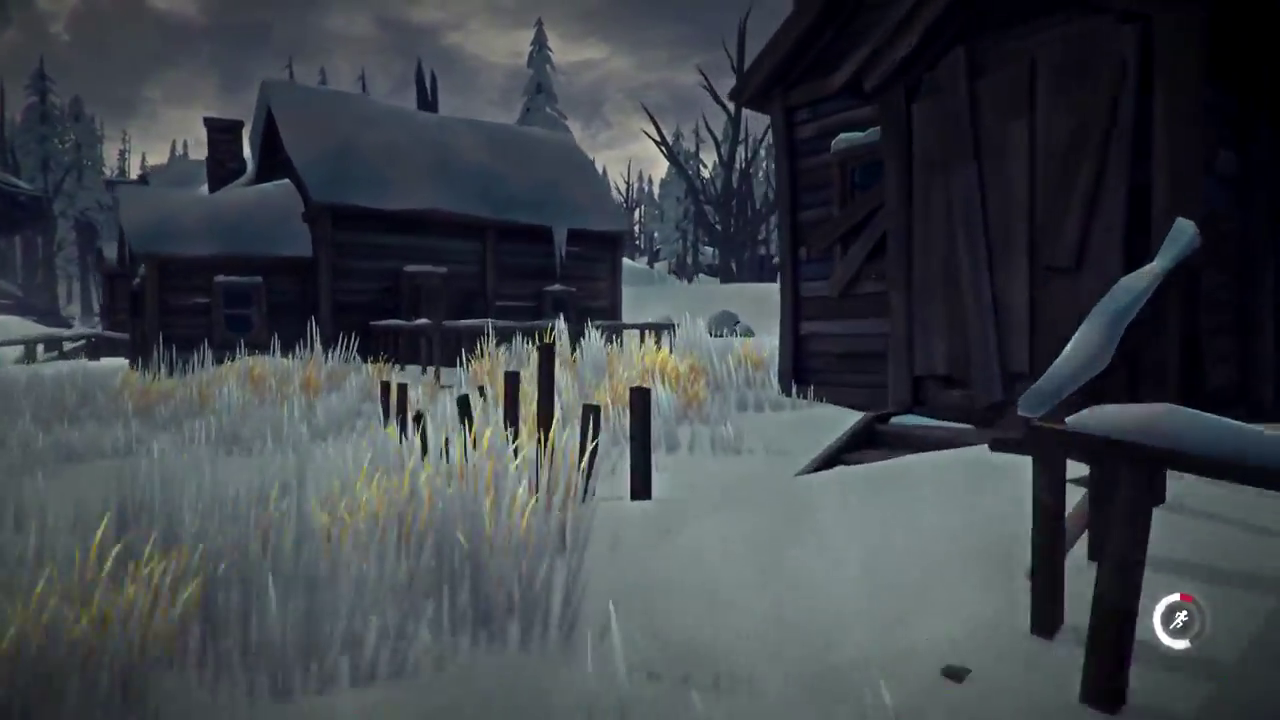
{"action": "key", "text": "w"}
{"action": "key", "text": "w"}
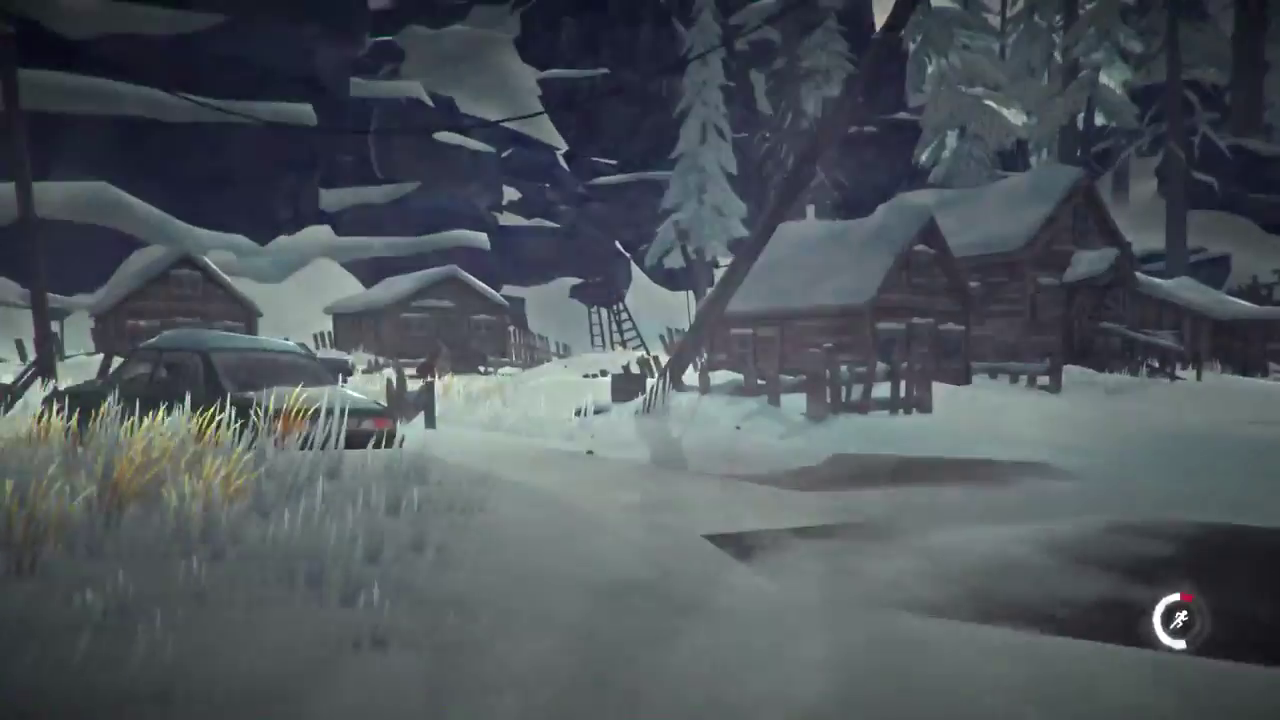
{"action": "key", "text": "w"}
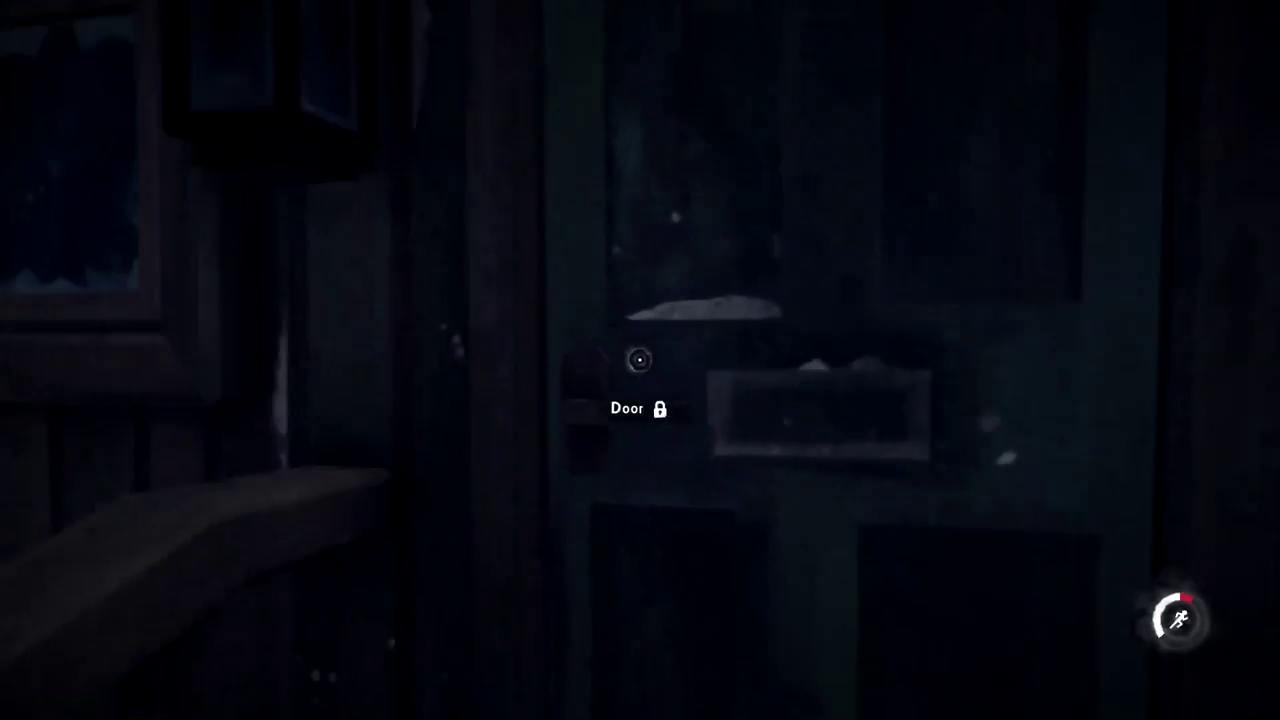
{"action": "key", "text": "e"}
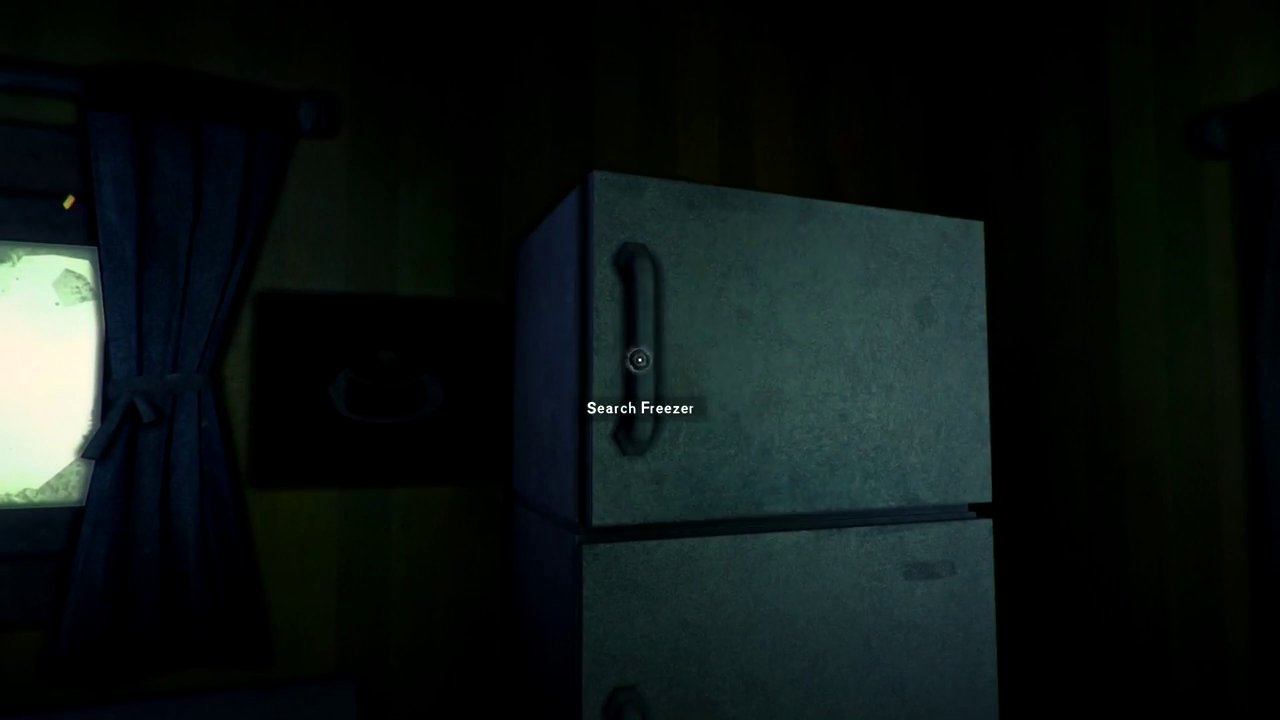
- Search the freezer and microwave, taking cooked whitefish, herbal tea and reclaimed wood
{"action": "left_click", "coordinate": [640, 360]}
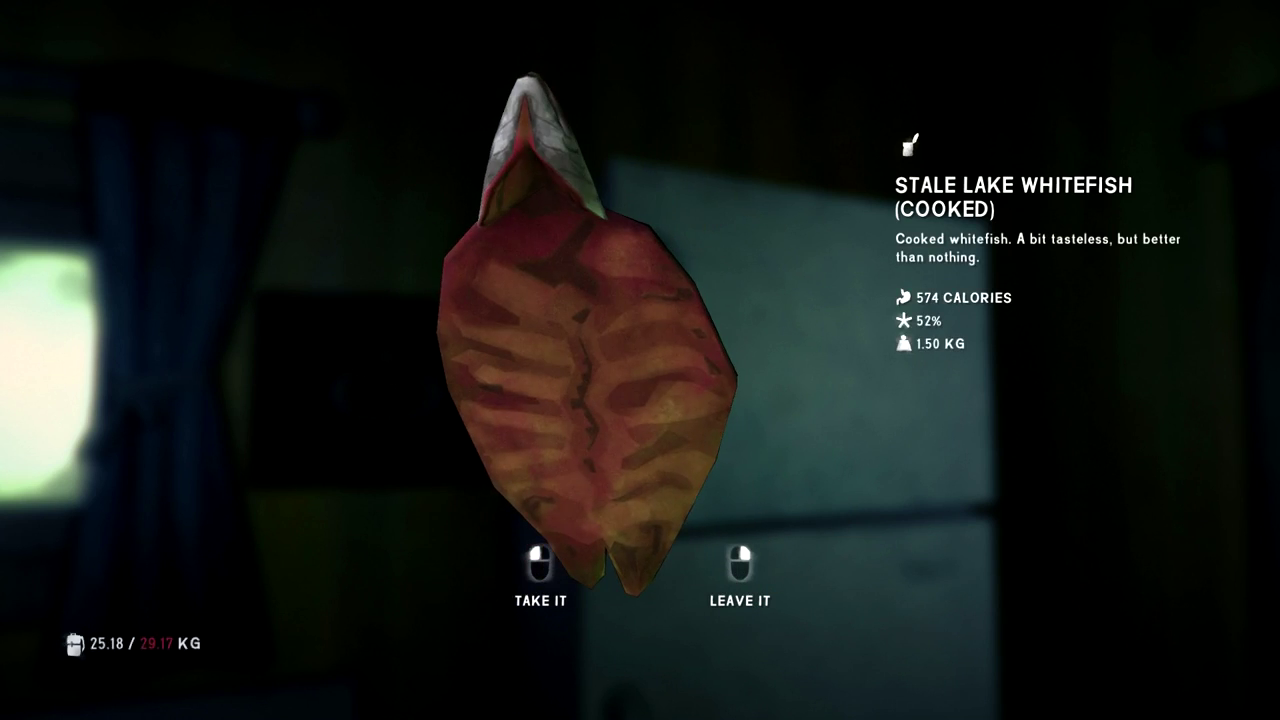
{"action": "left_click", "coordinate": [640, 360]}
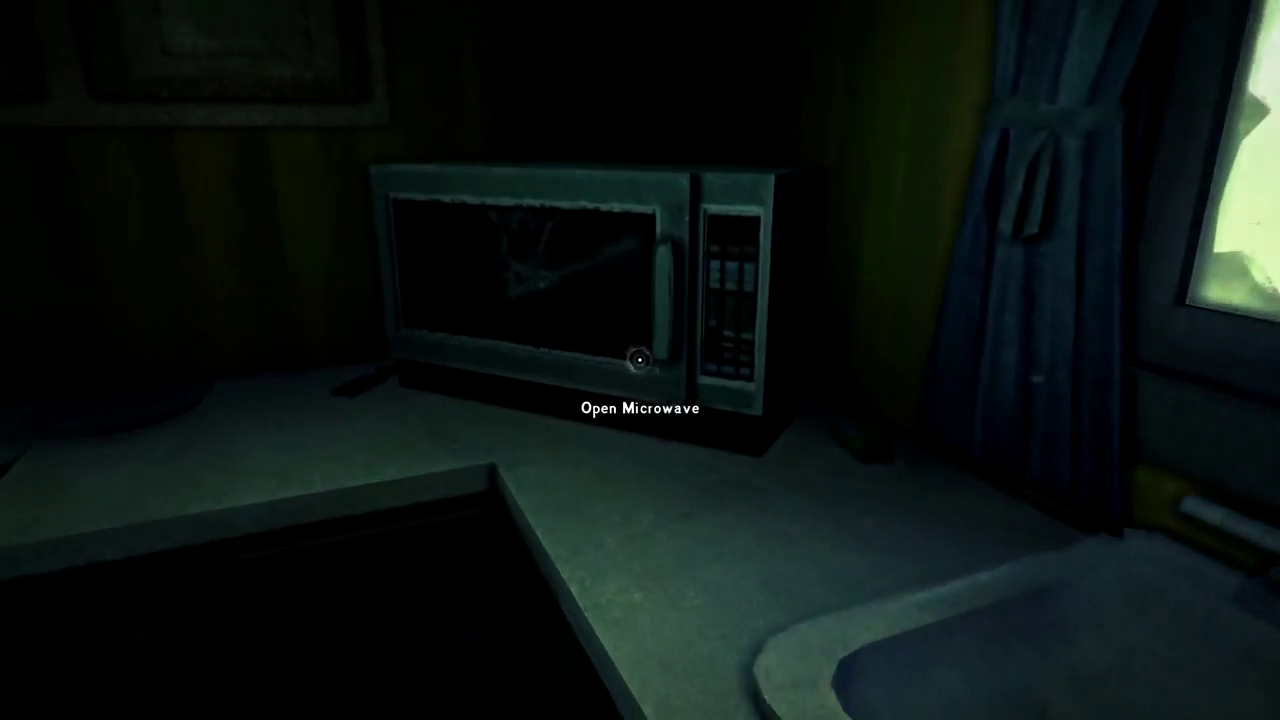
{"action": "left_click", "coordinate": [640, 360]}
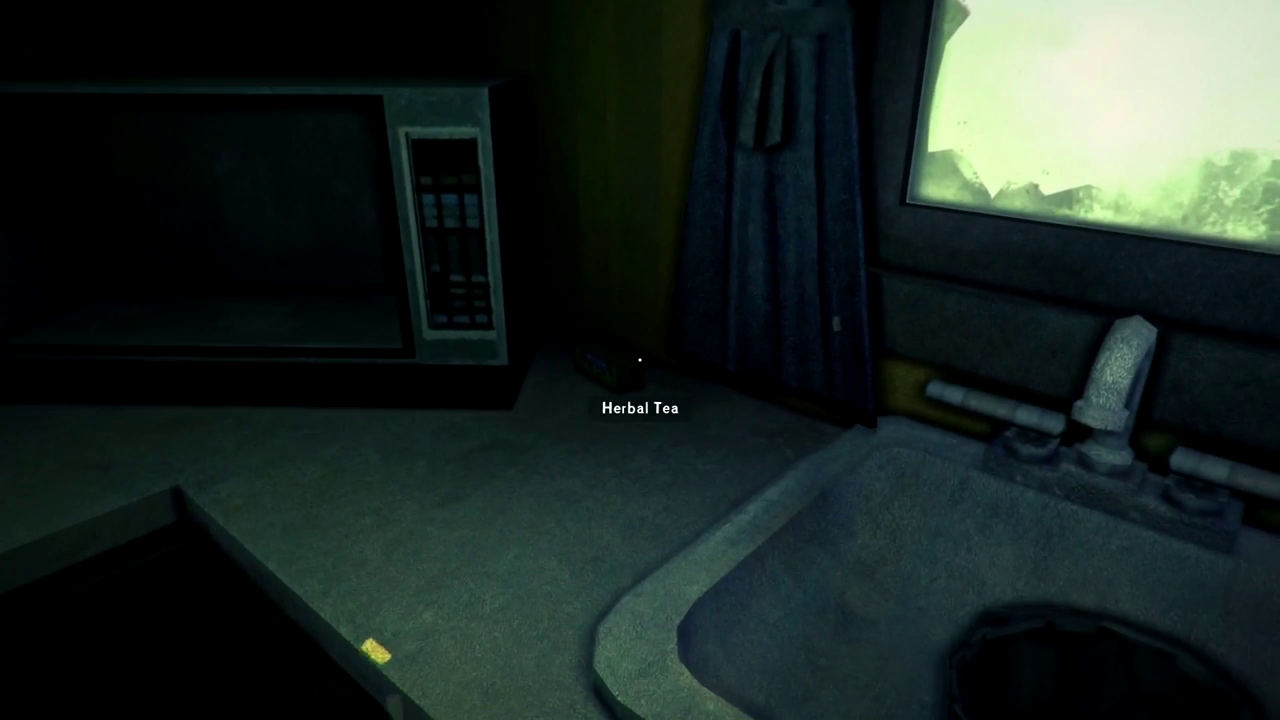
{"action": "left_click", "coordinate": [640, 360]}
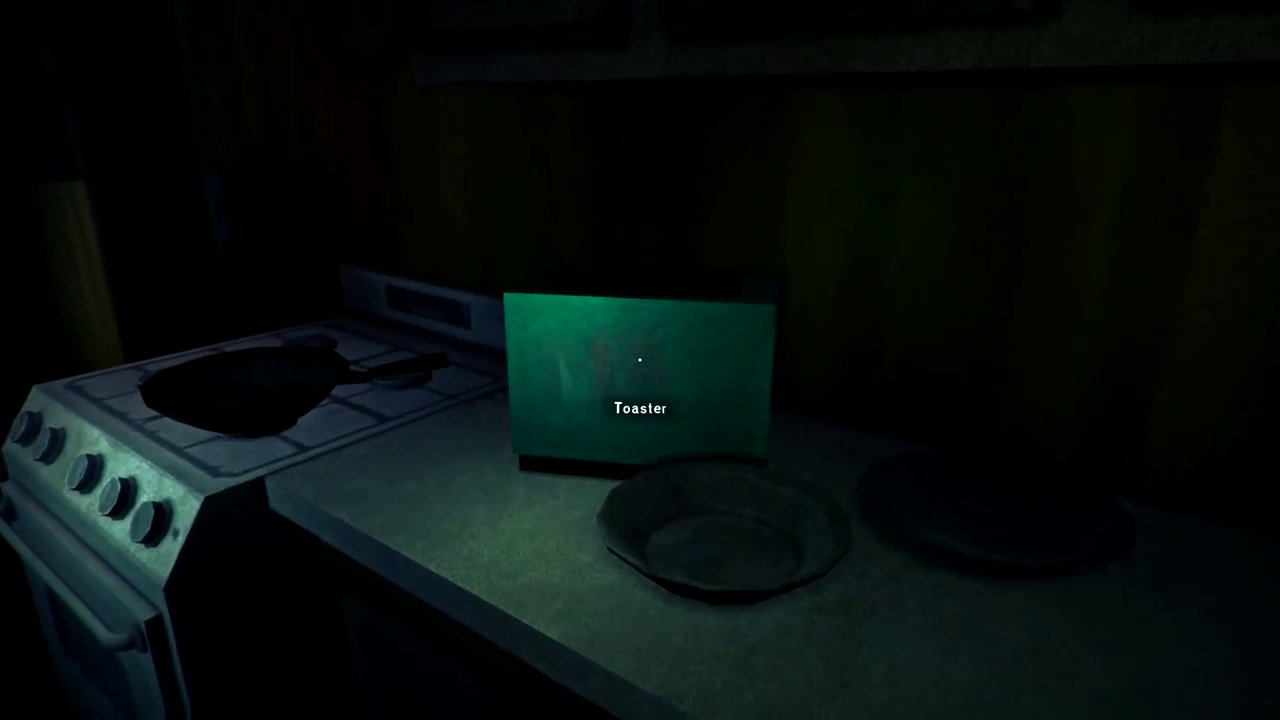
{"action": "left_click", "coordinate": [640, 360]}
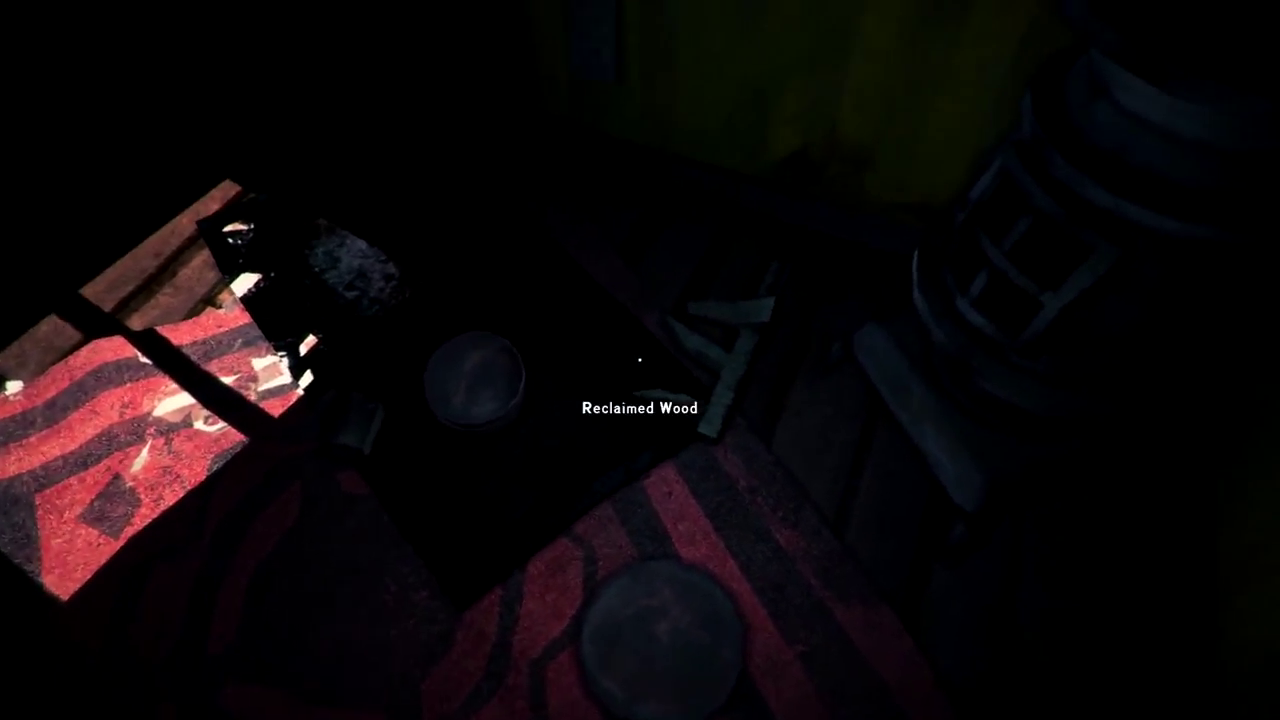
{"action": "left_click", "coordinate": [640, 360]}
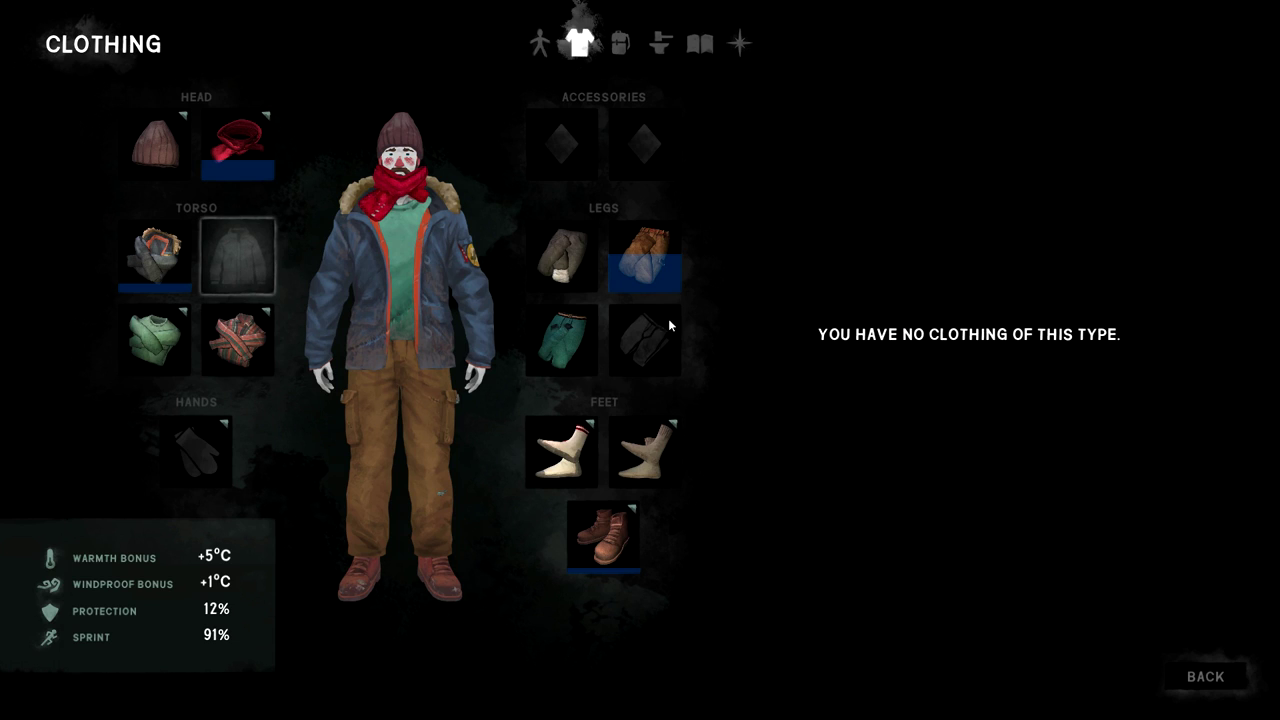
- Compare the torso sweaters and put on the worn thin wool sweater
{"action": "left_click", "coordinate": [184, 316]}
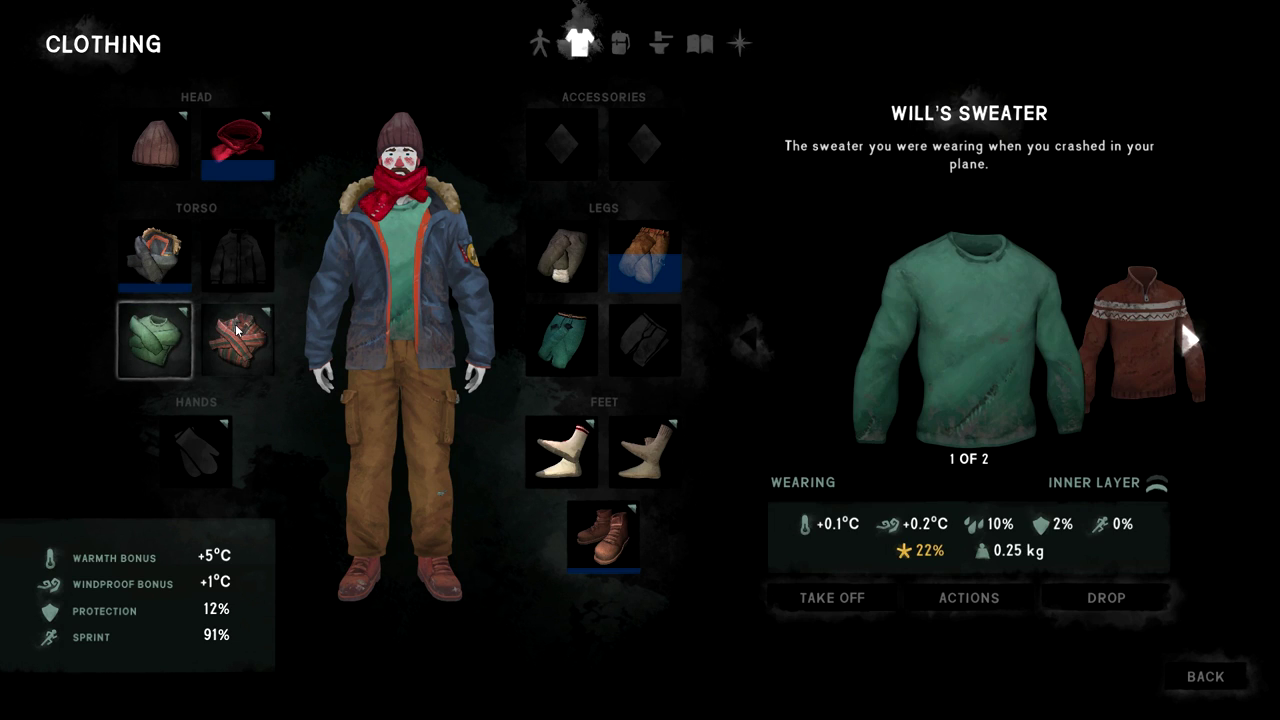
{"action": "left_click", "coordinate": [1183, 344]}
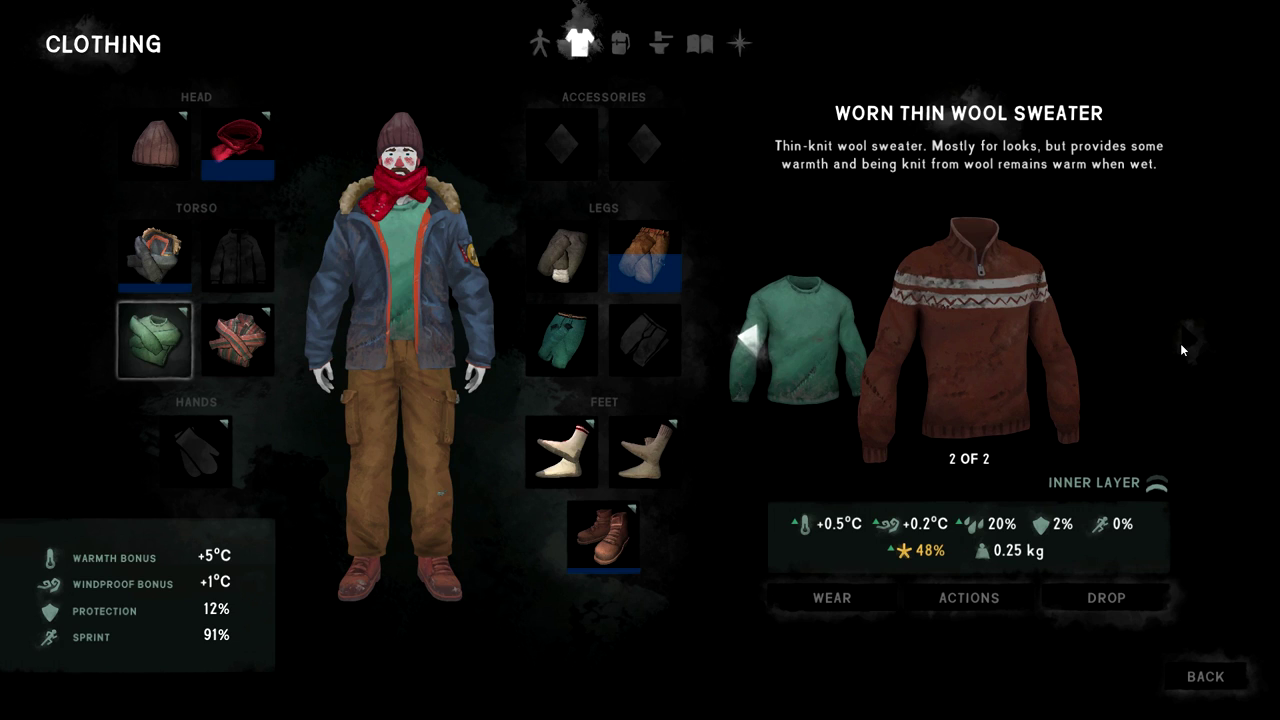
{"action": "left_click", "coordinate": [758, 358]}
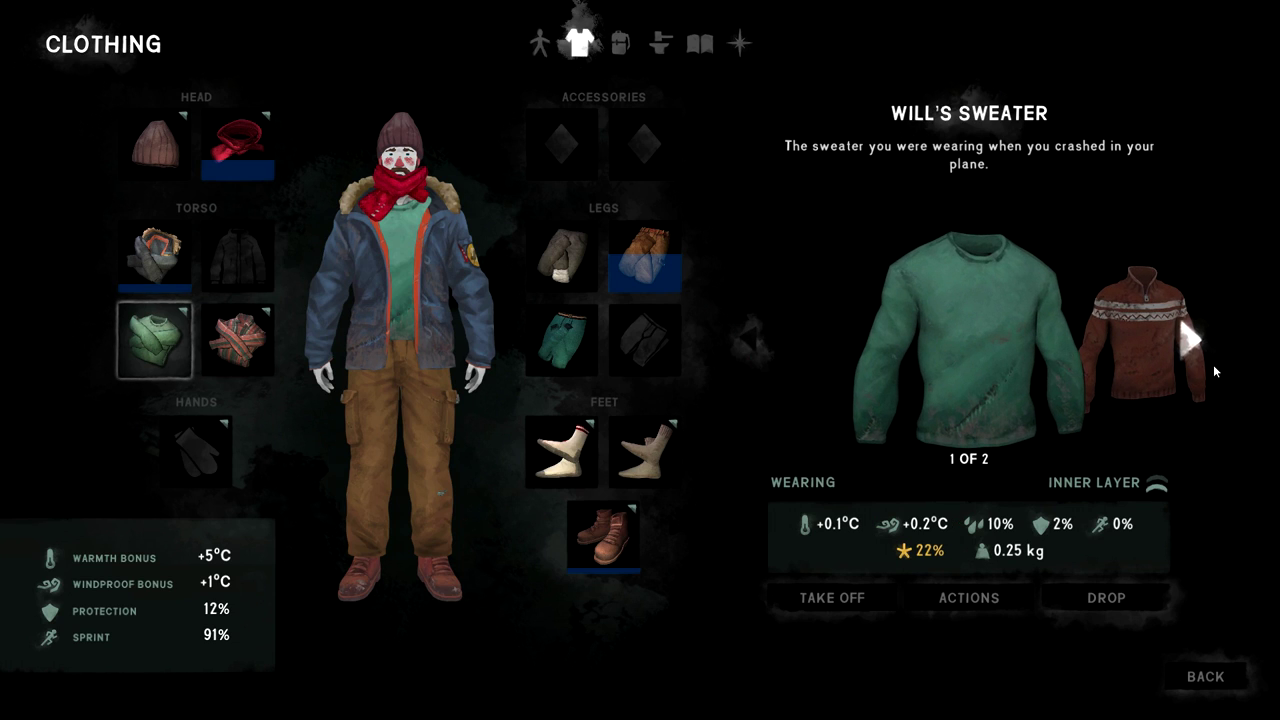
{"action": "left_click", "coordinate": [1195, 356]}
{"action": "left_click", "coordinate": [869, 599]}
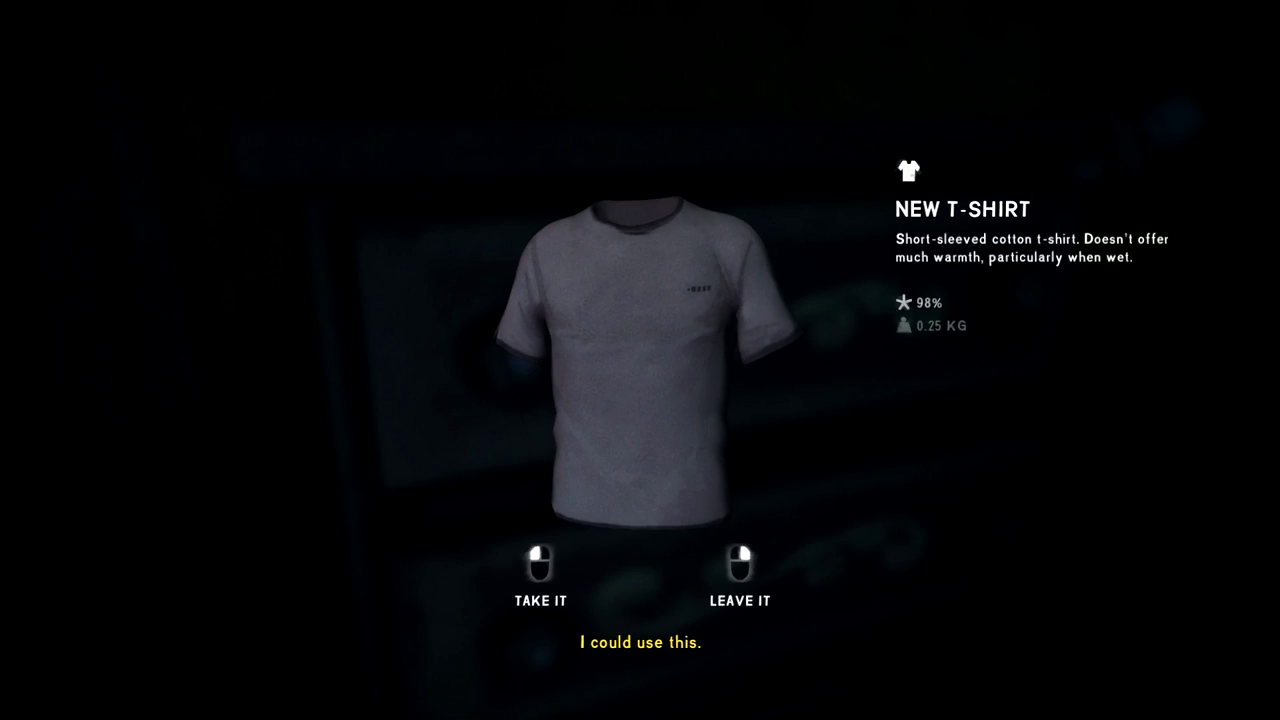
- Take the T-shirt and worn cargo pants, then wear the cargo pants for +6°C warmth
{"action": "left_click", "coordinate": [640, 360]}
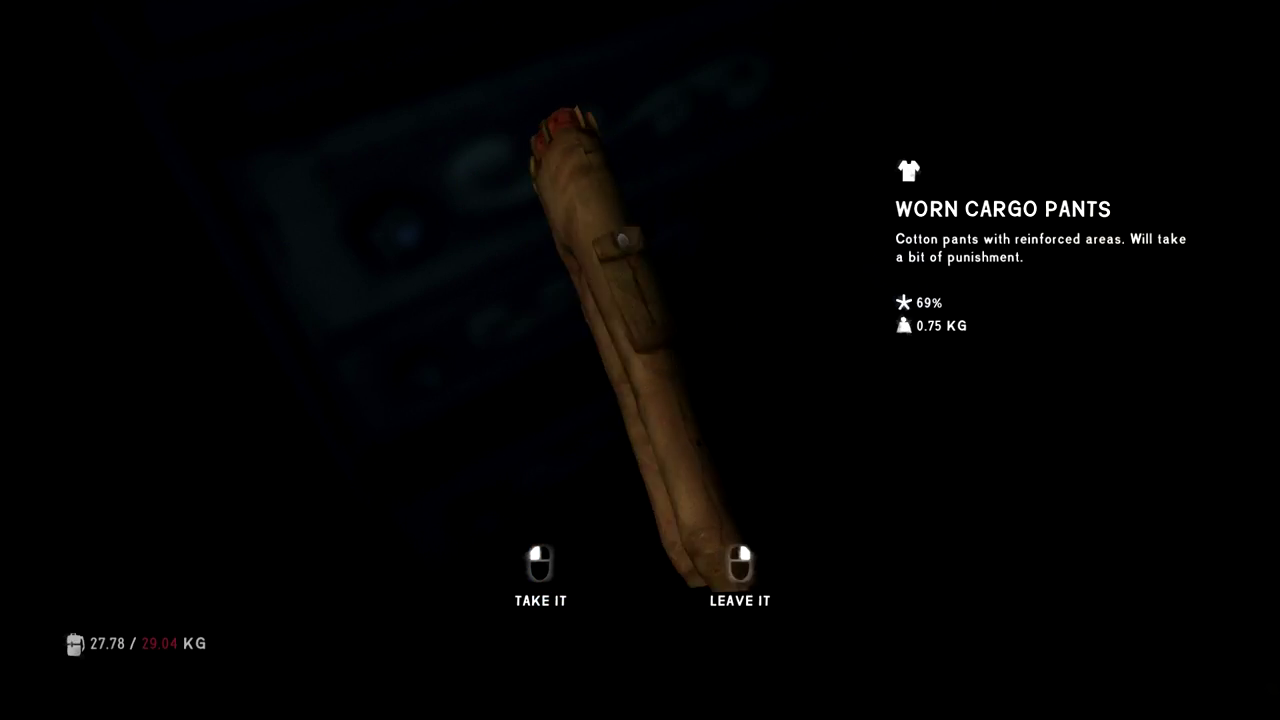
{"action": "left_click", "coordinate": [640, 360]}
{"action": "key", "text": "Tab"}
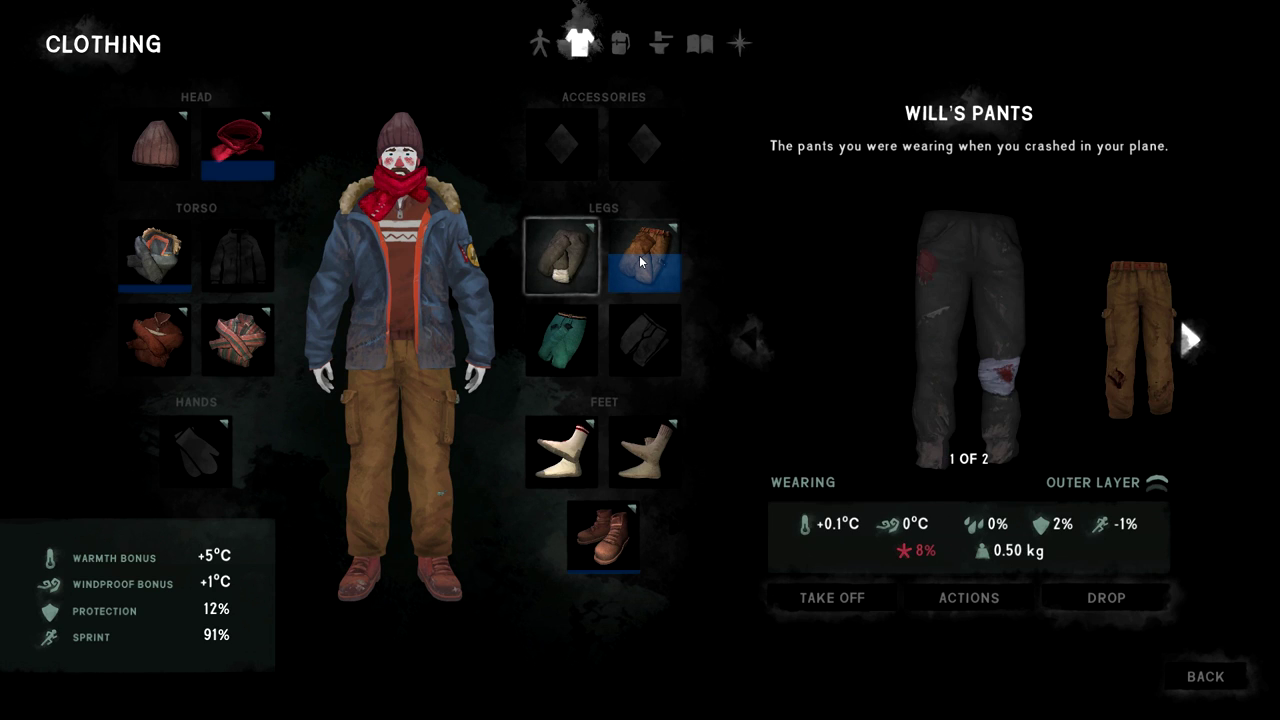
{"action": "left_click", "coordinate": [1193, 339]}
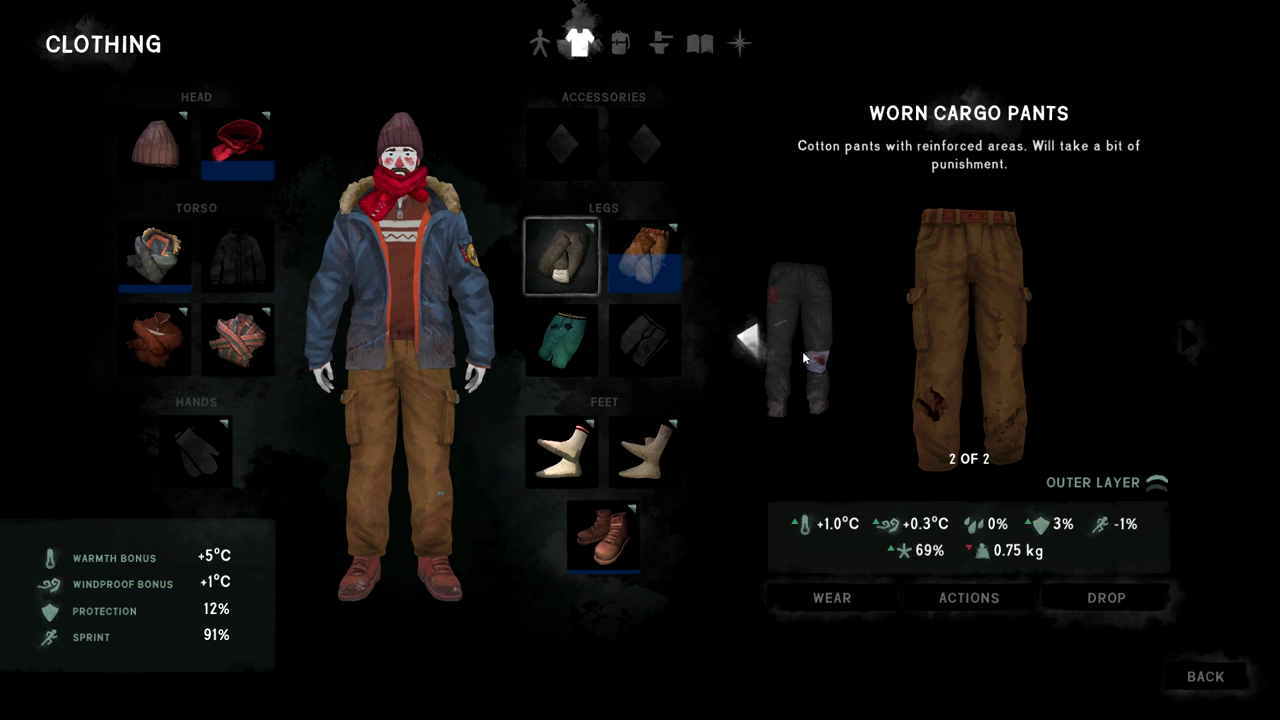
{"action": "left_click", "coordinate": [752, 340]}
{"action": "left_click", "coordinate": [1178, 344]}
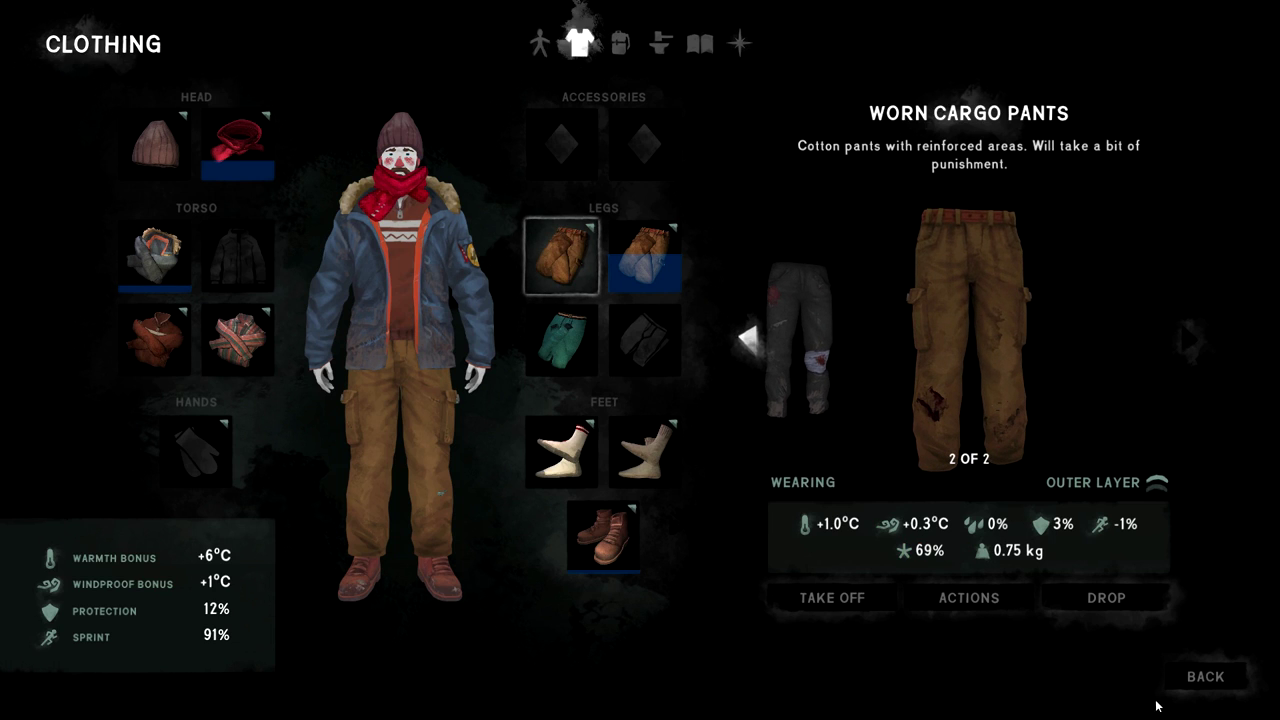
{"action": "left_click", "coordinate": [1203, 676]}
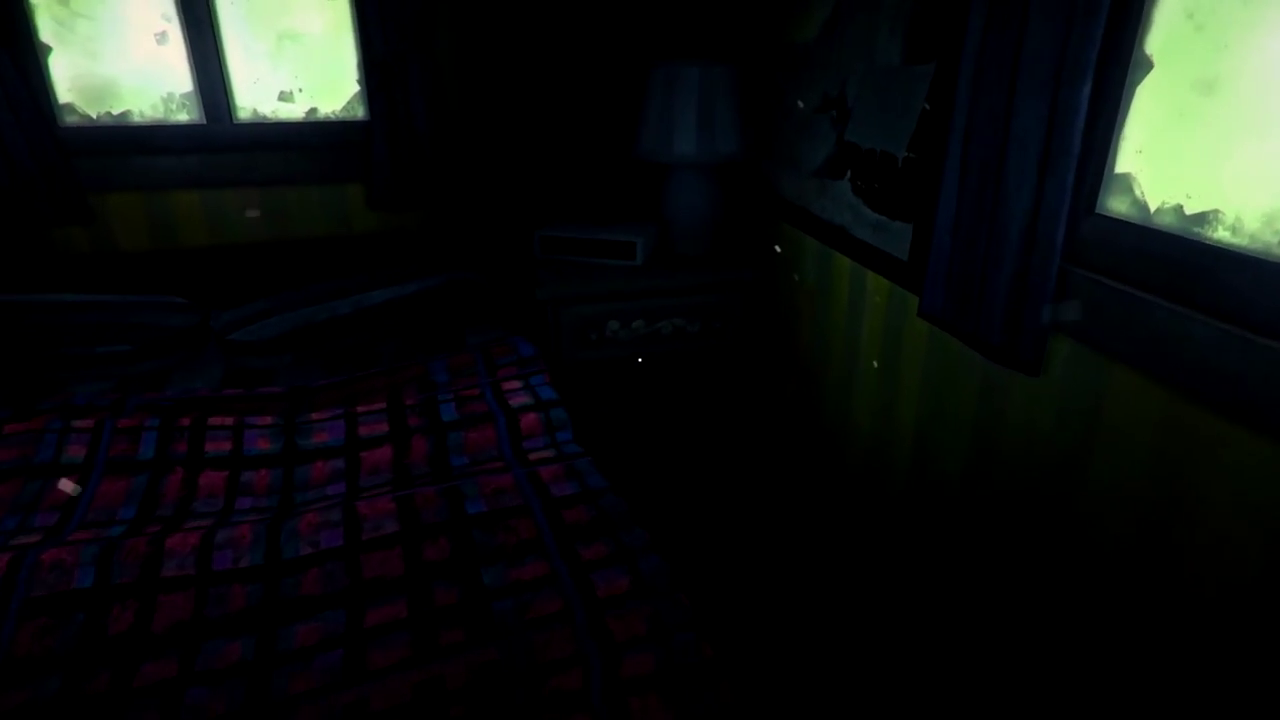
- Search the nightstand, break down a table for five reclaimed wood, and check the chair's yield
{"action": "key", "text": "w"}
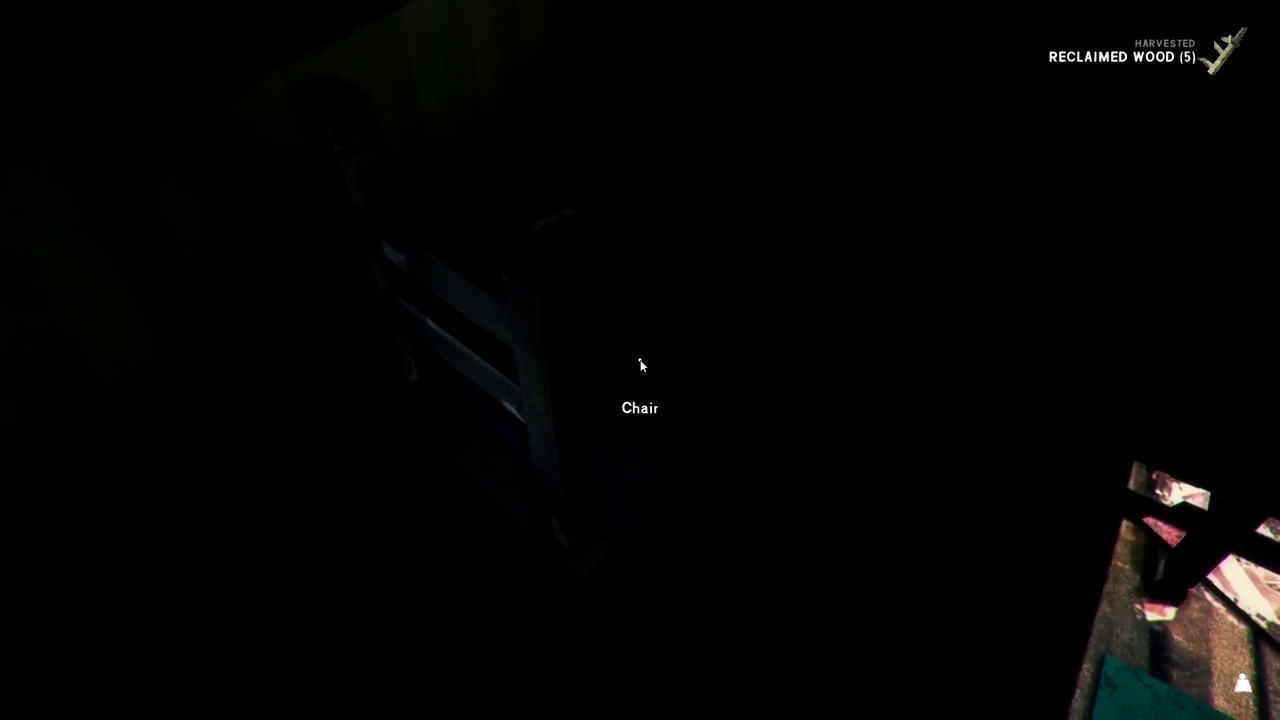
{"action": "left_click", "coordinate": [640, 360]}
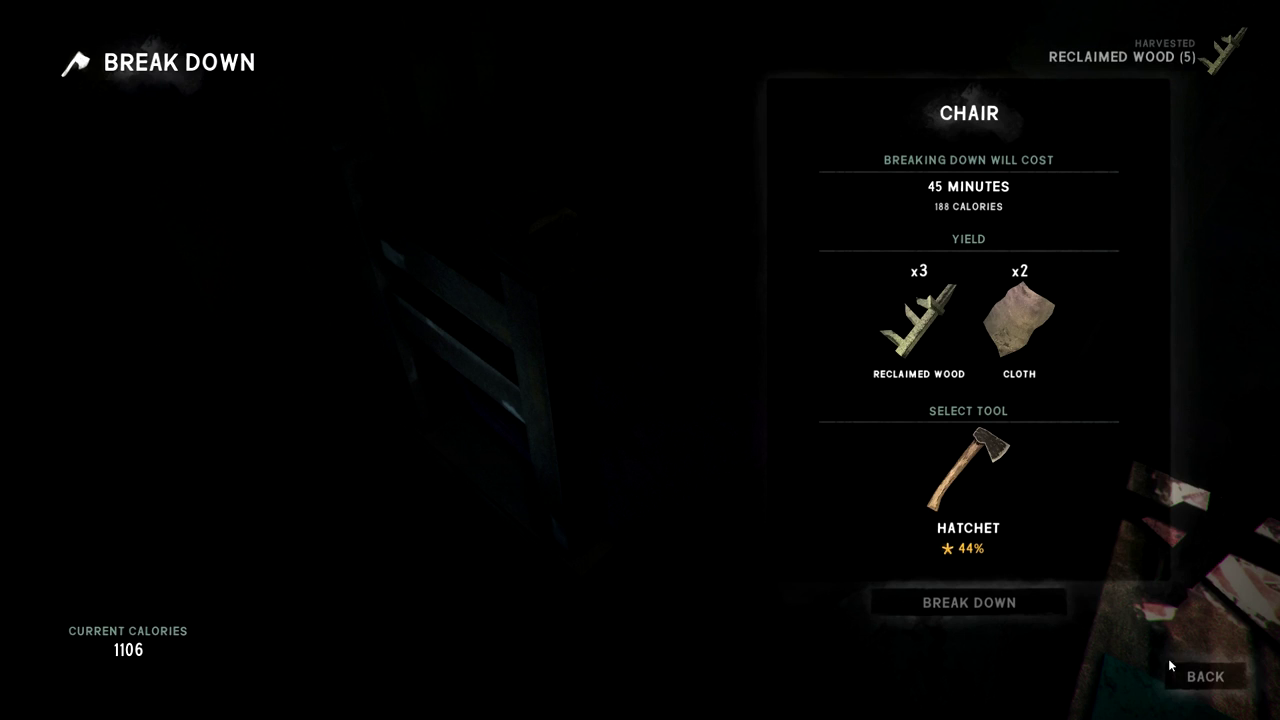
- Break down the chair with the hatchet for three reclaimed wood
{"action": "left_click", "coordinate": [1052, 613]}
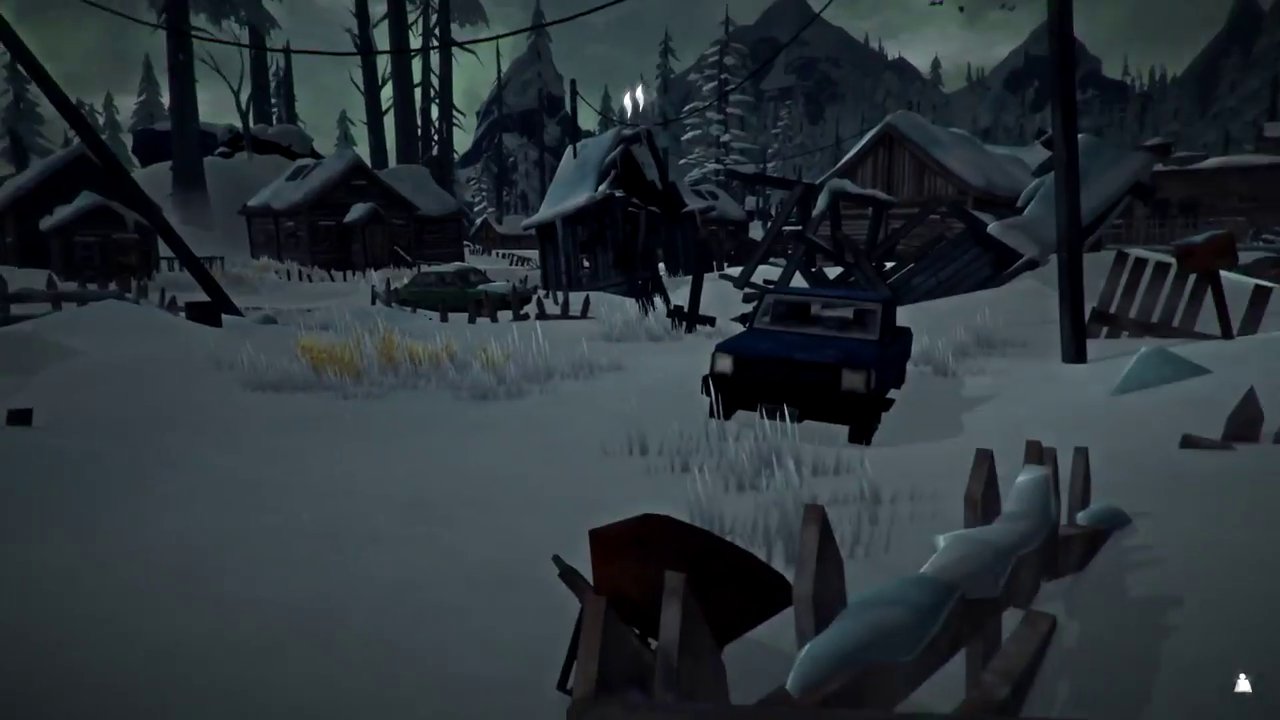
- Sprint through Milton past the green car and frozen pond to the Credit Union doors
{"action": "key", "text": "shift+w"}
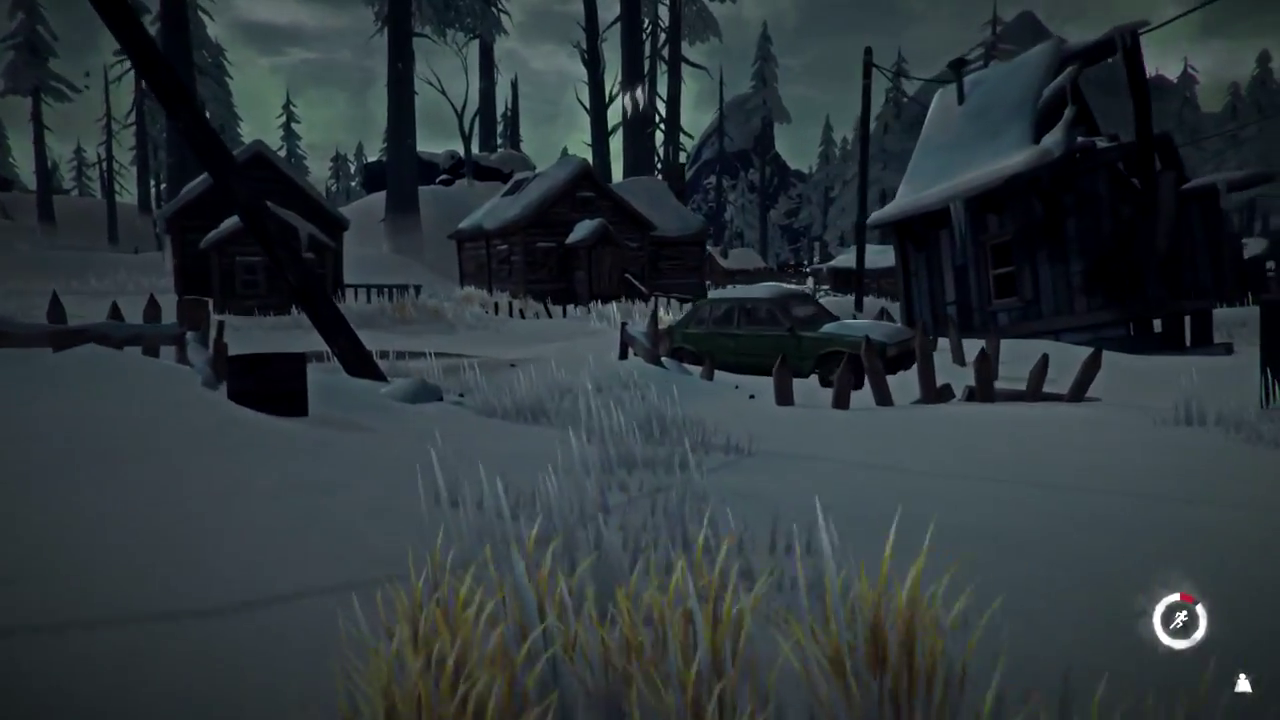
{"action": "key", "text": "shift+w"}
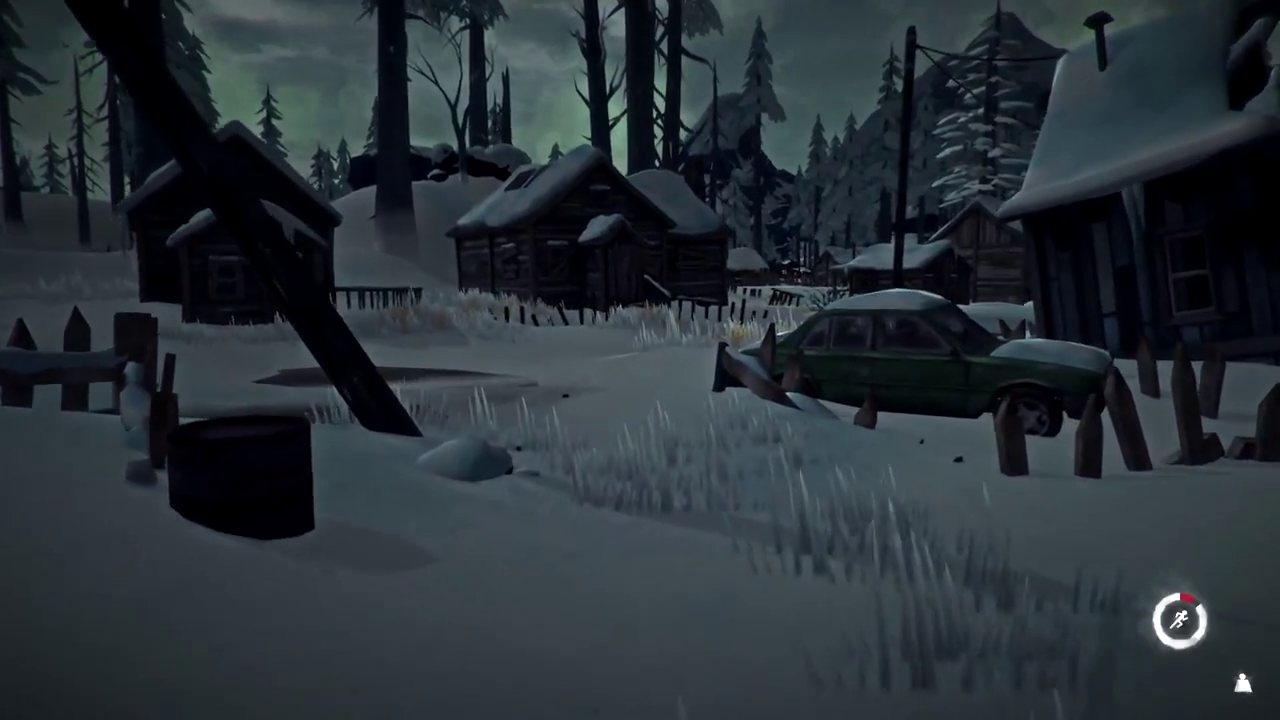
{"action": "key", "text": "shift+w"}
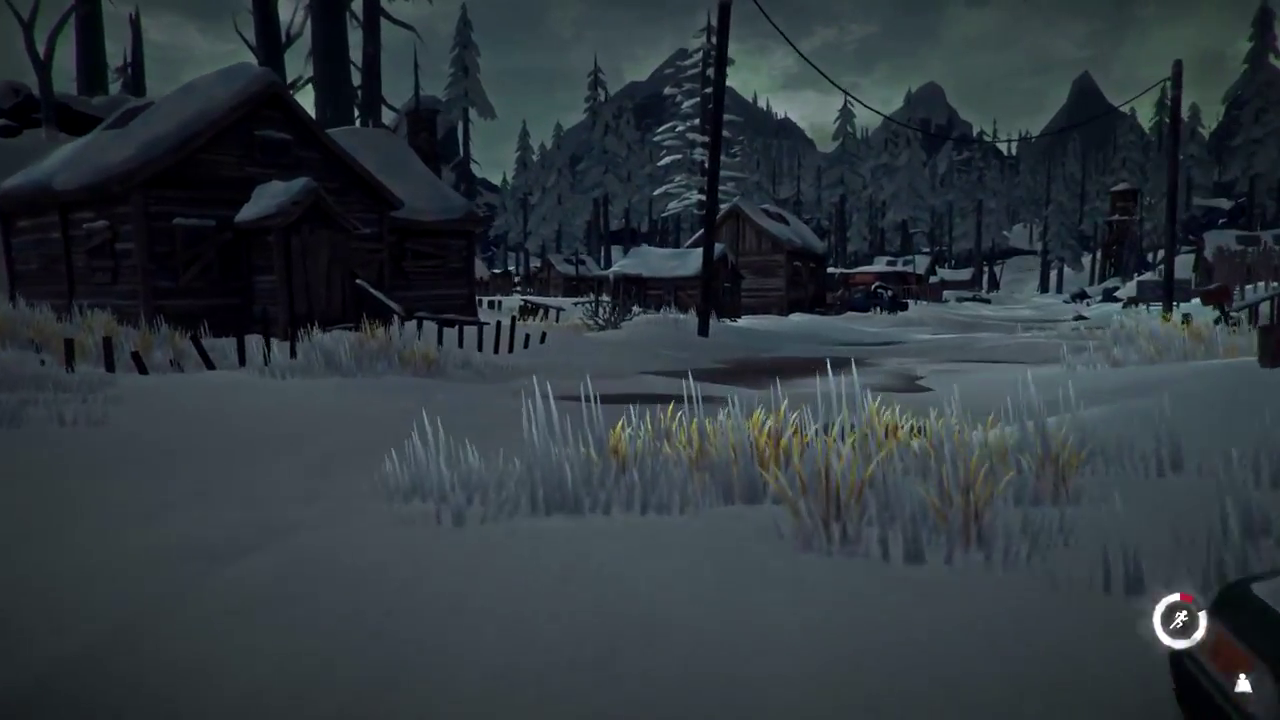
{"action": "key", "text": "shift+w"}
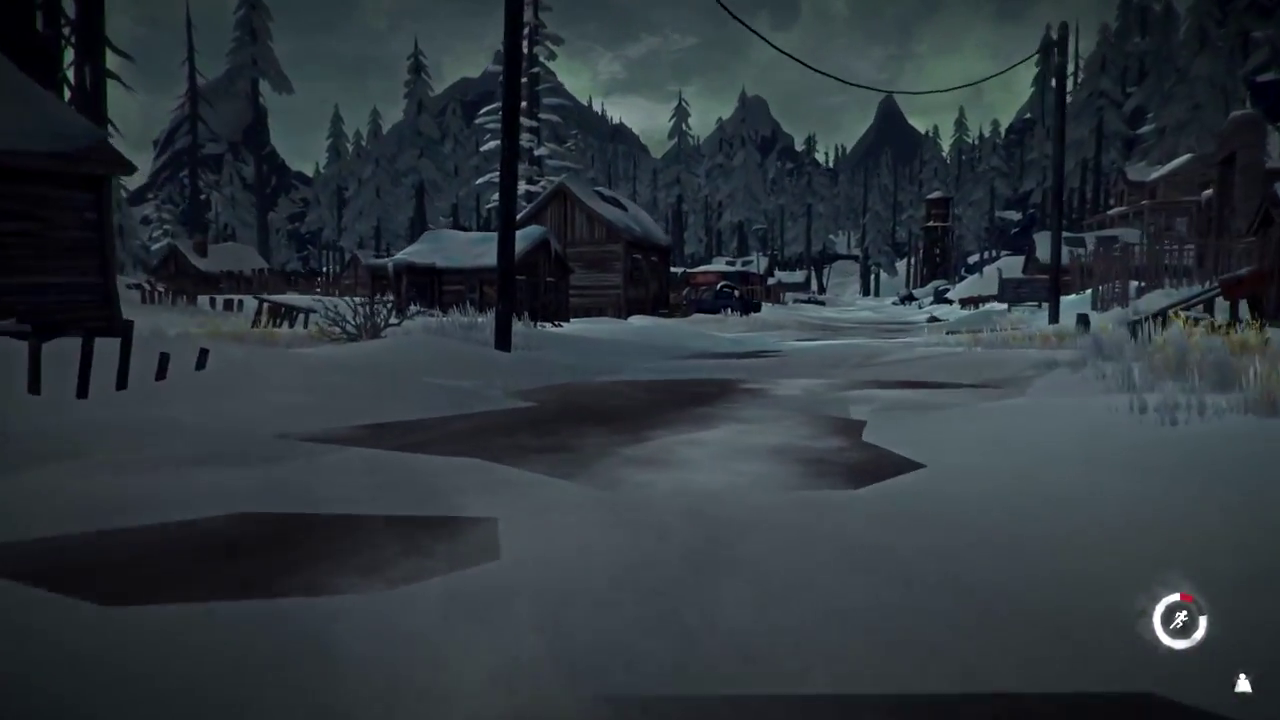
{"action": "key", "text": "shift+w"}
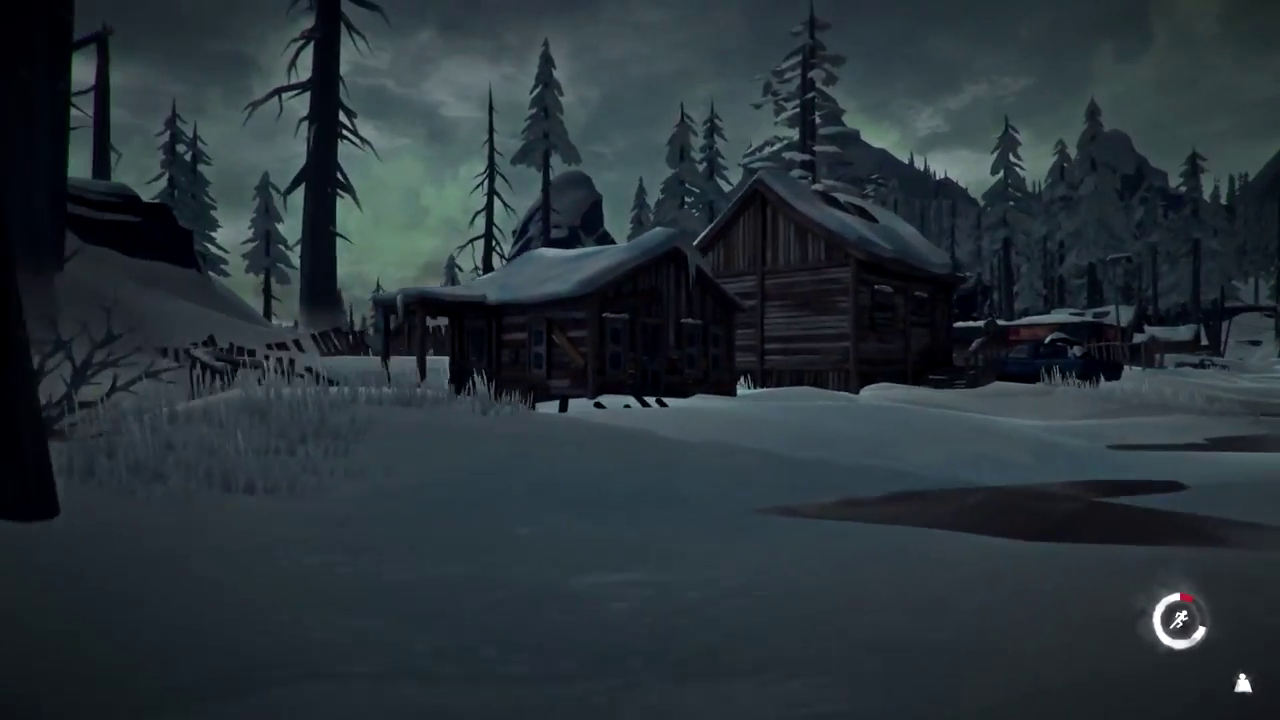
{"action": "key", "text": "shift+w"}
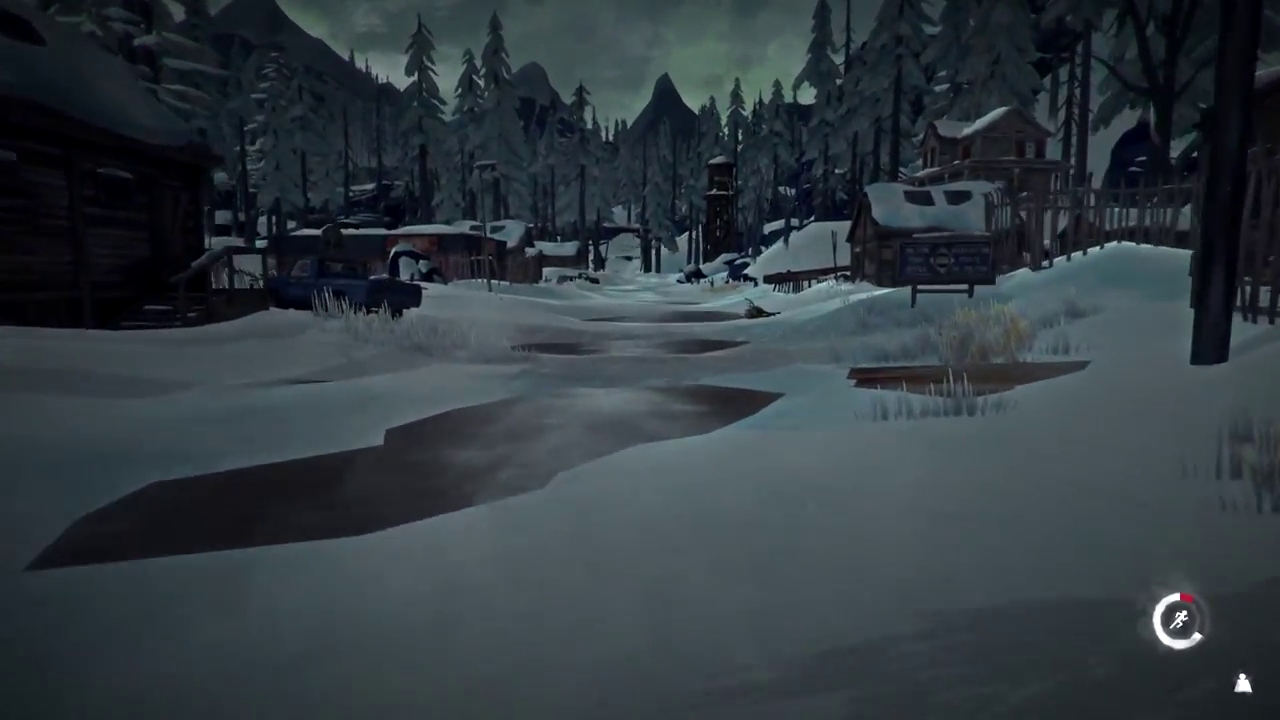
{"action": "key", "text": "shift+w"}
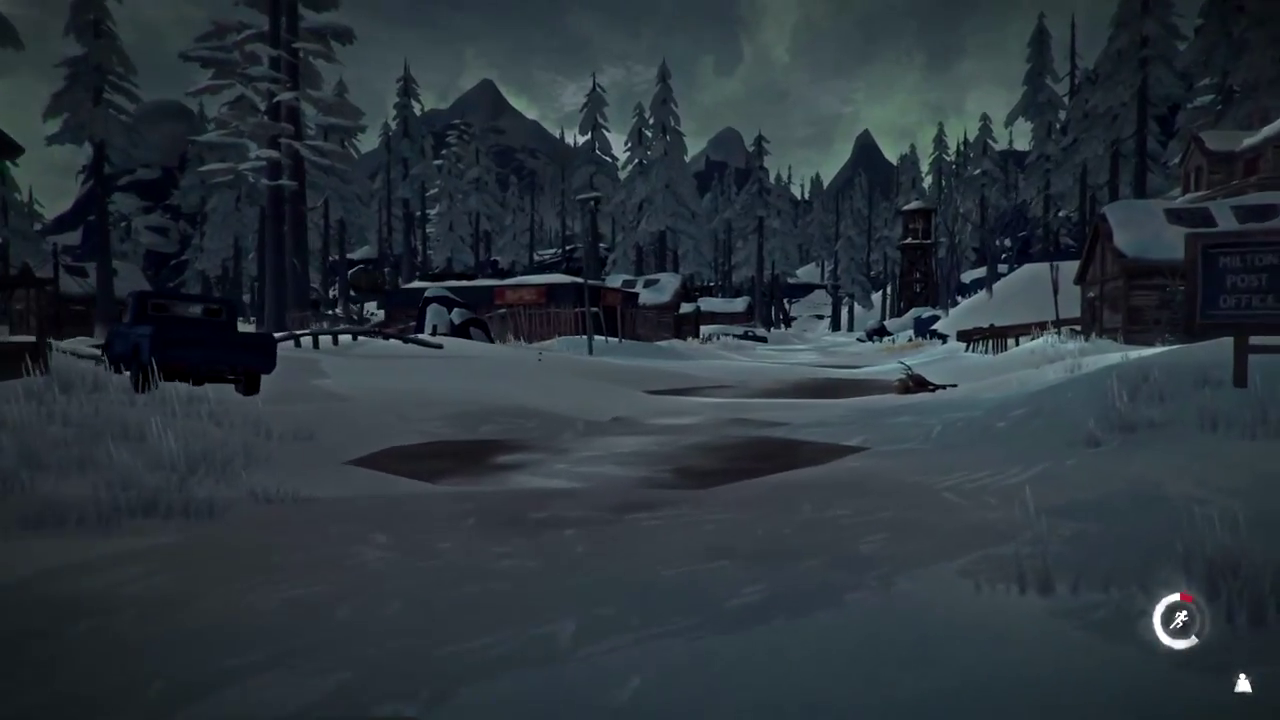
{"action": "key", "text": "shift+w"}
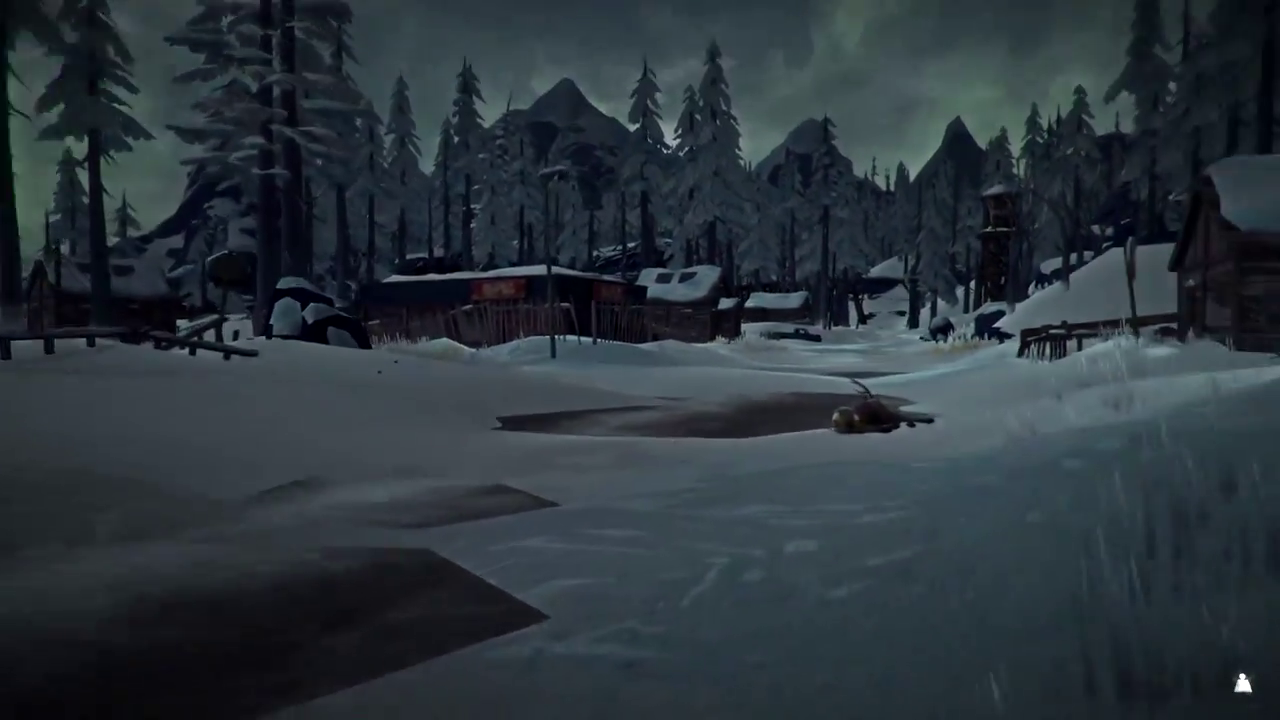
{"action": "key", "text": "shift+w"}
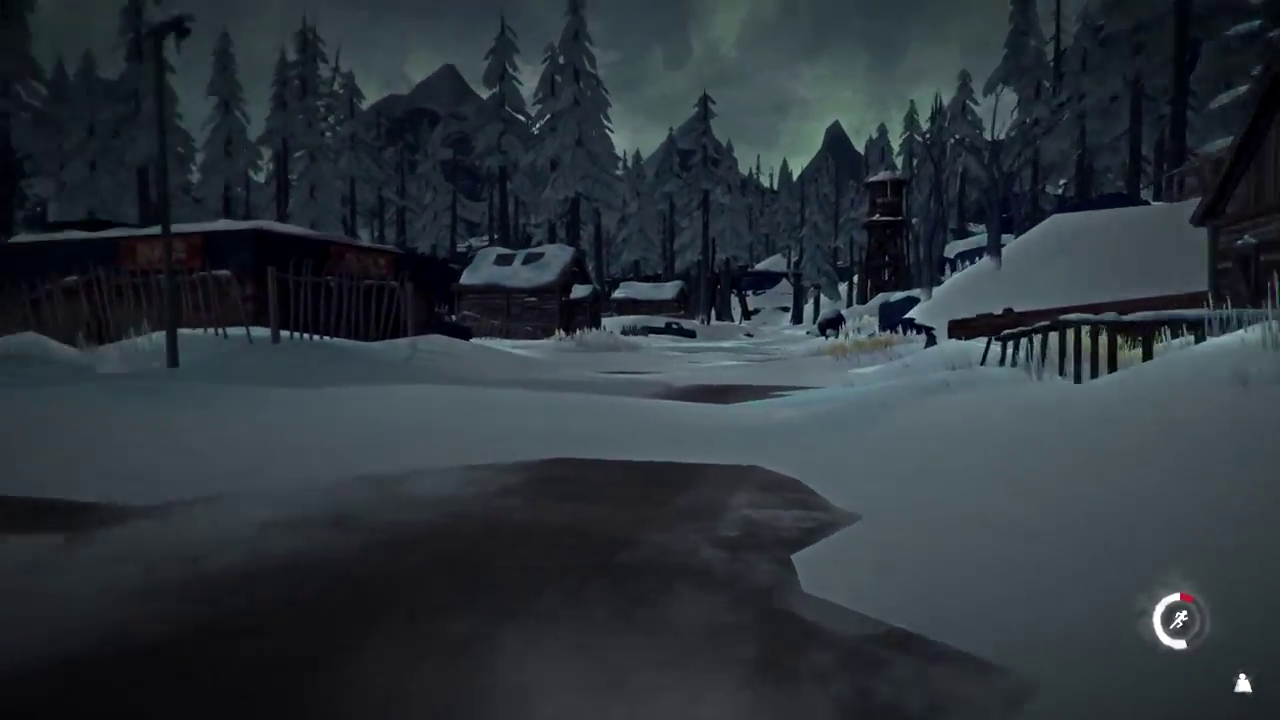
{"action": "key", "text": "shift+w"}
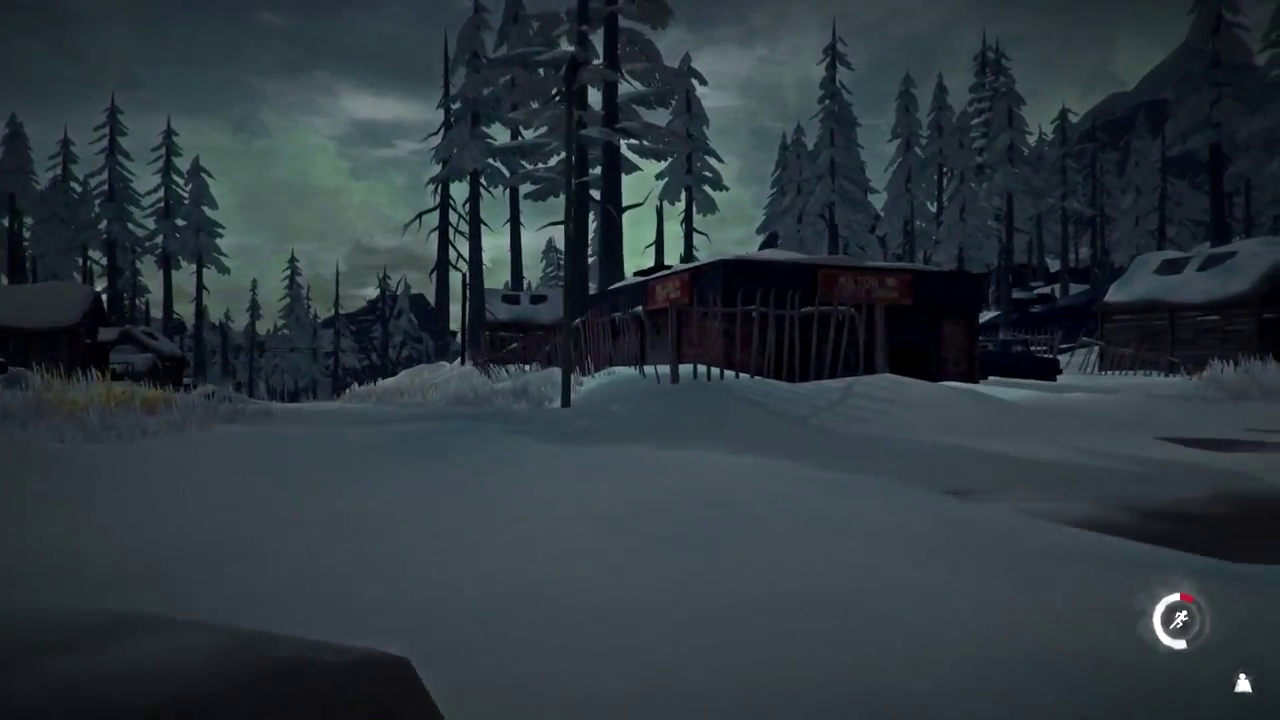
{"action": "key", "text": "shift+w"}
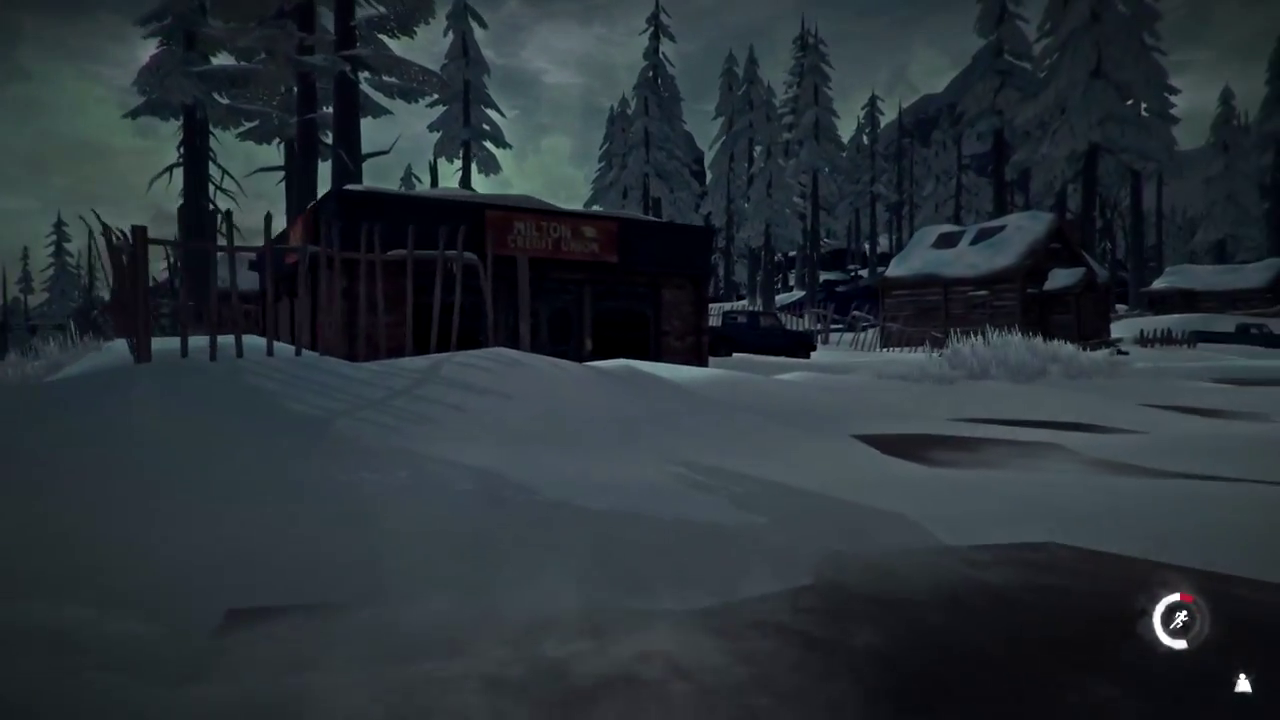
{"action": "key", "text": "shift+w"}
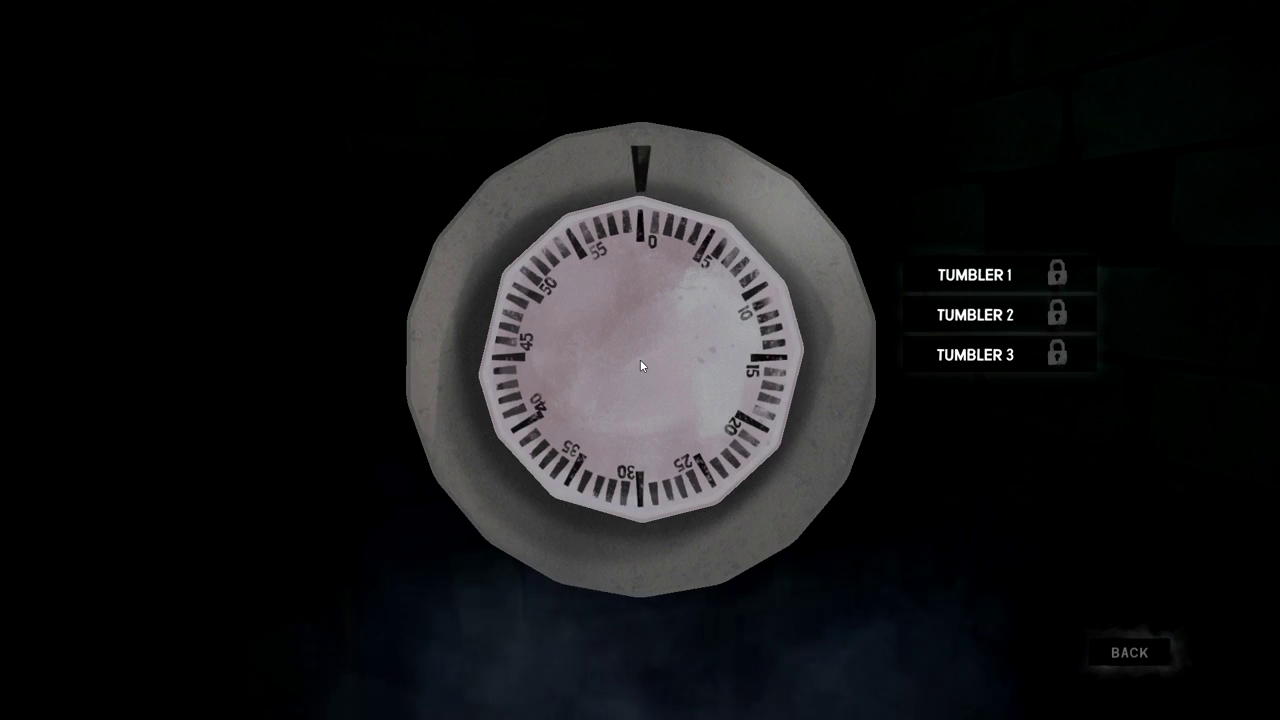
- Close the vault's combination dial screen with all three tumblers still locked
{"action": "left_click", "coordinate": [1129, 660]}
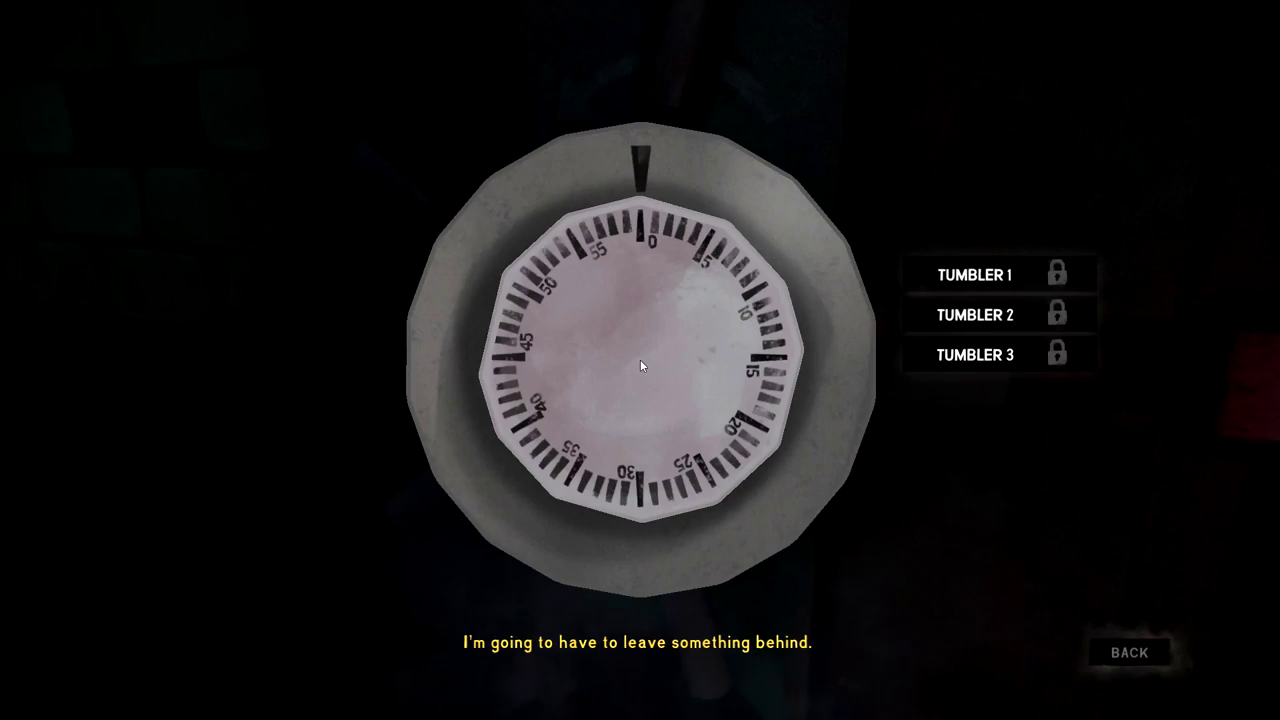
- Reopen the vault dial and turn it back and forth, briefly releasing the first tumbler
{"action": "left_click", "coordinate": [1093, 650]}
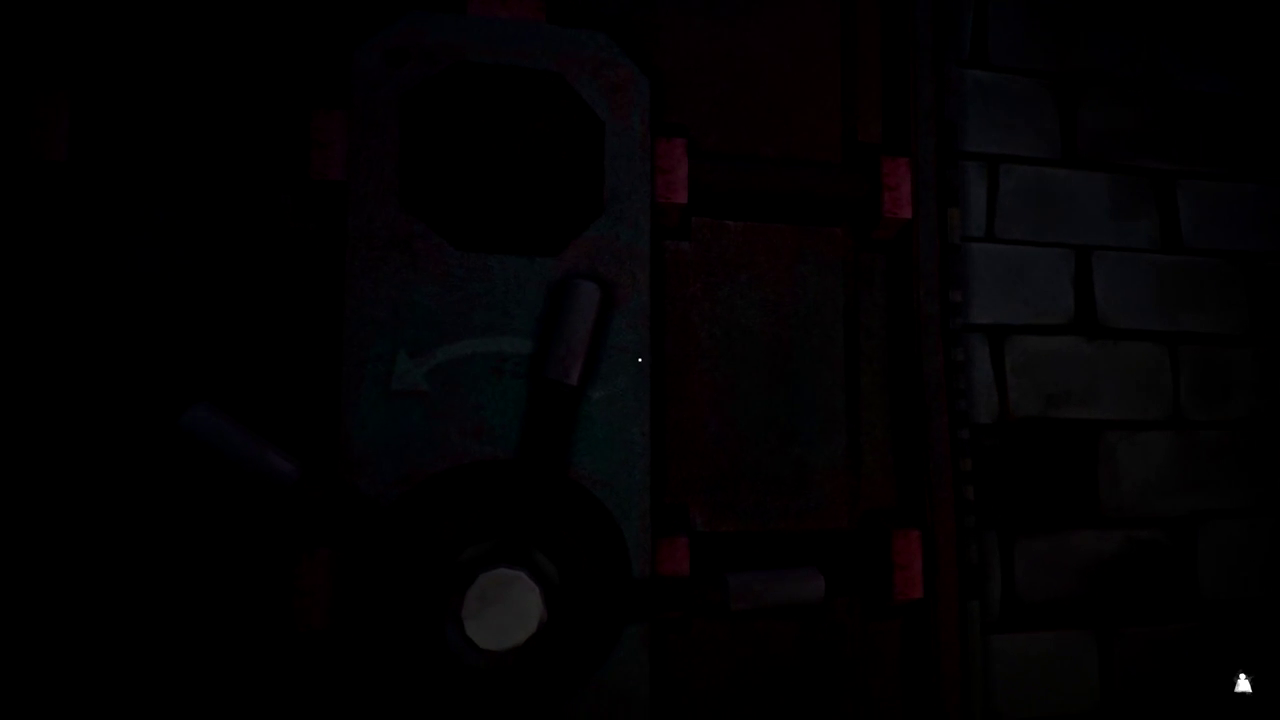
{"action": "left_click", "coordinate": [639, 360]}
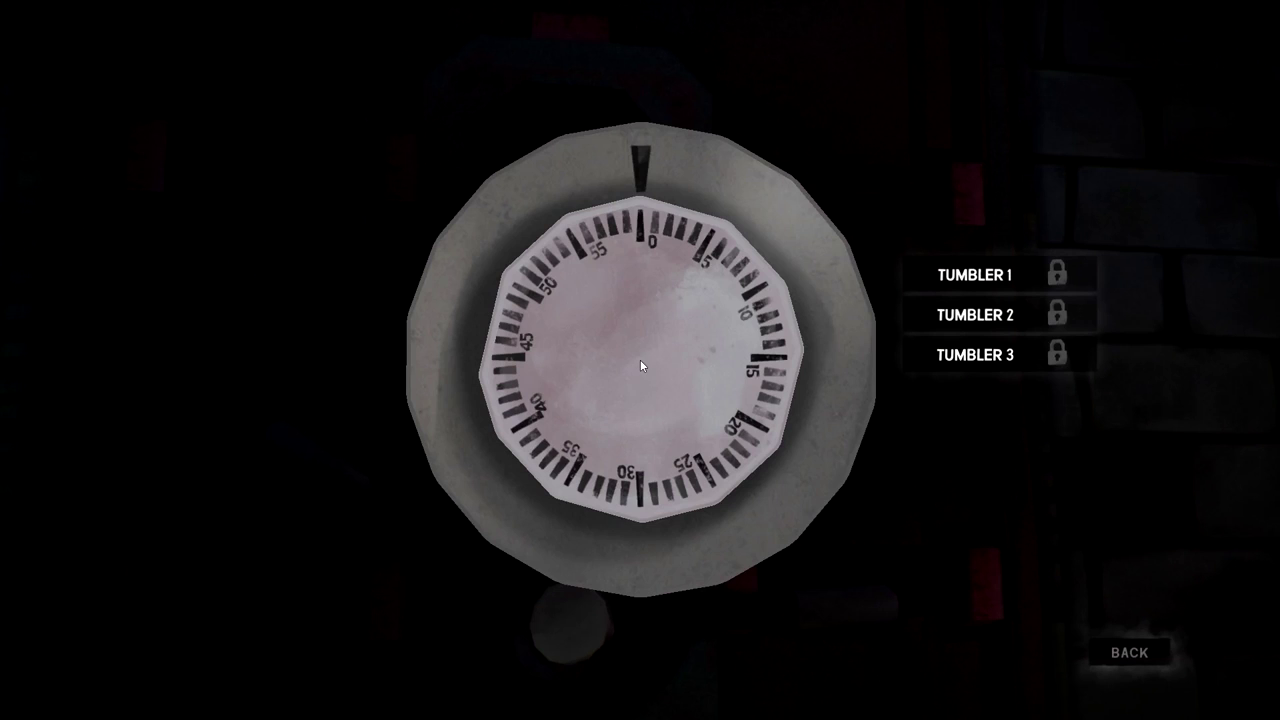
{"action": "key", "text": "a"}
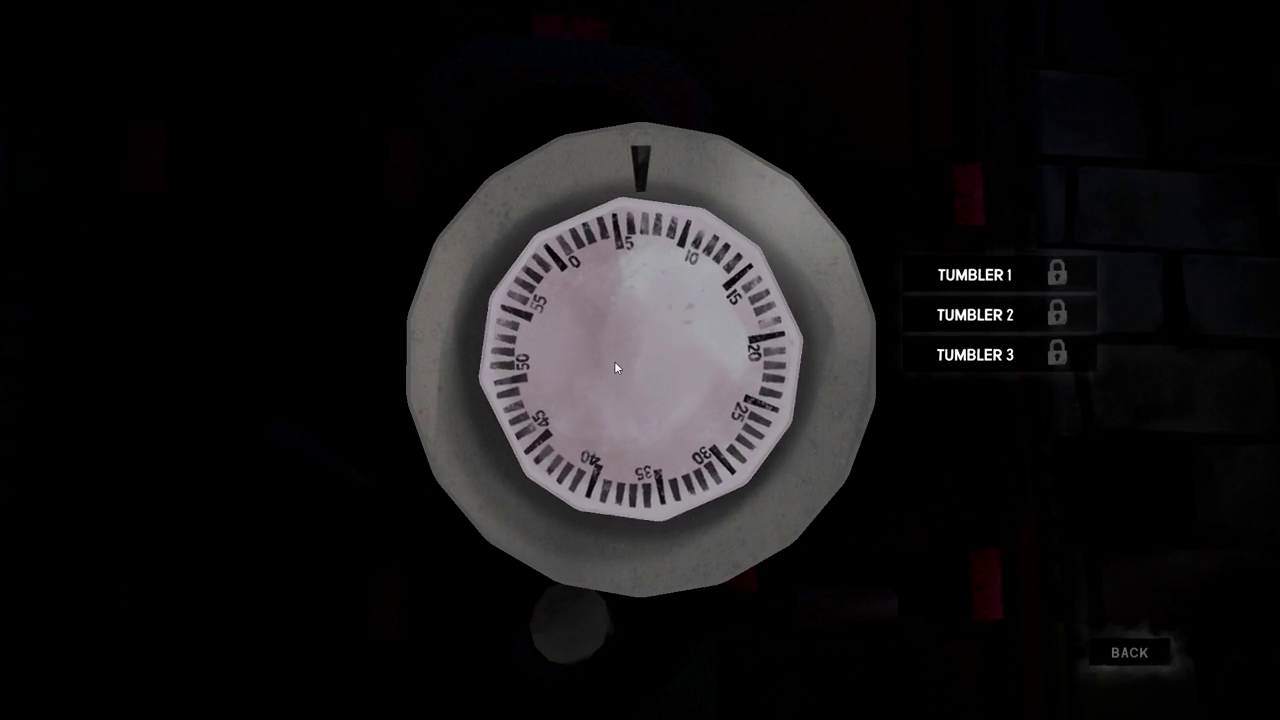
{"action": "key", "text": "a"}
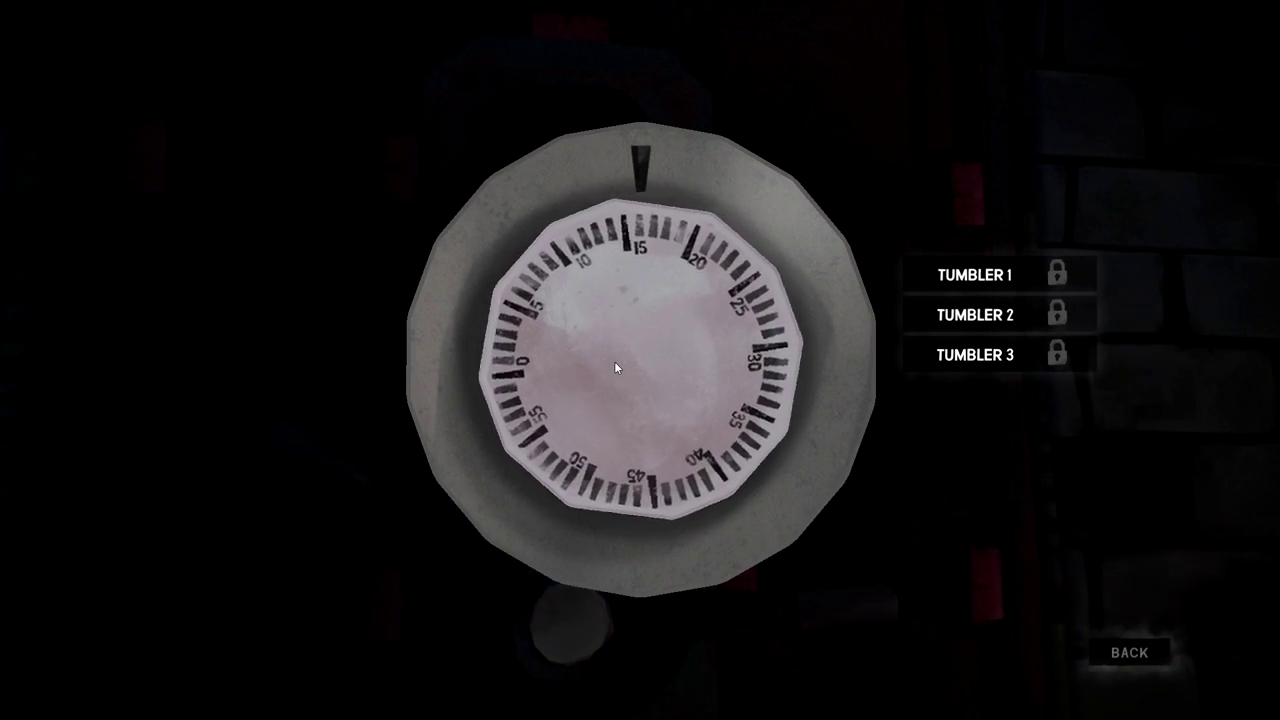
{"action": "key", "text": "a"}
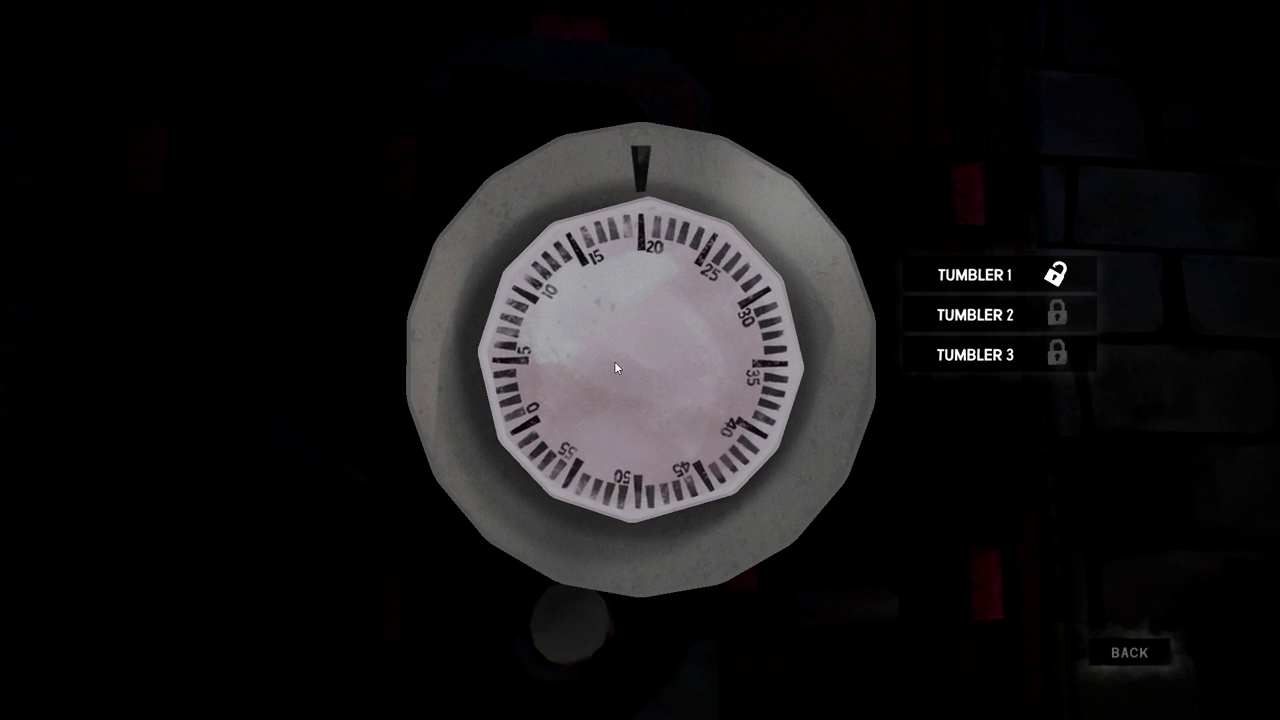
{"action": "key", "text": "d"}
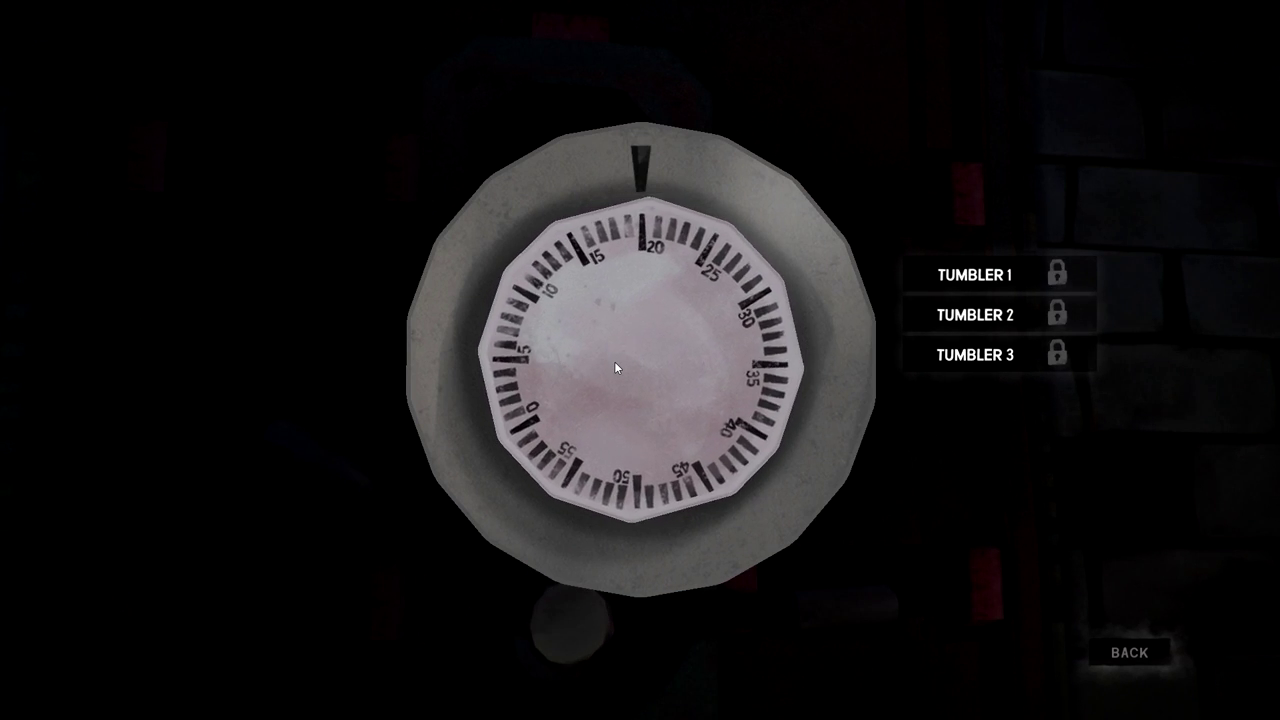
{"action": "key", "text": "a"}
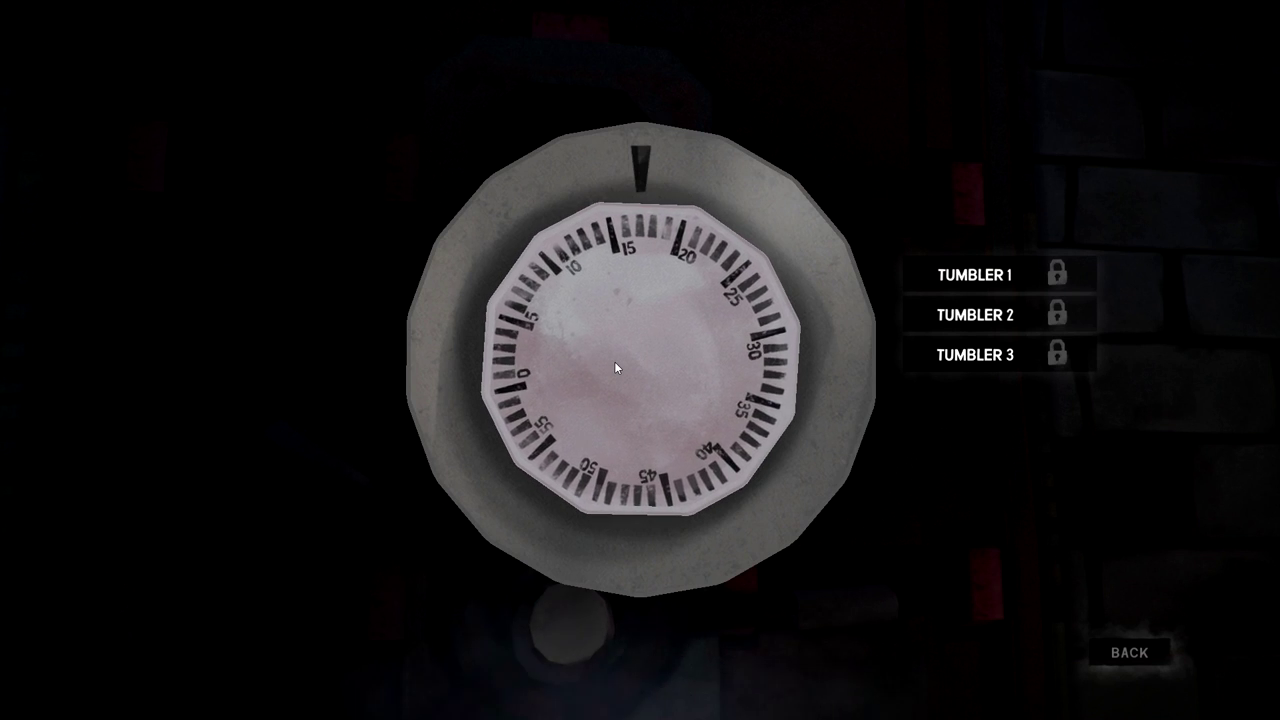
{"action": "key", "text": "a"}
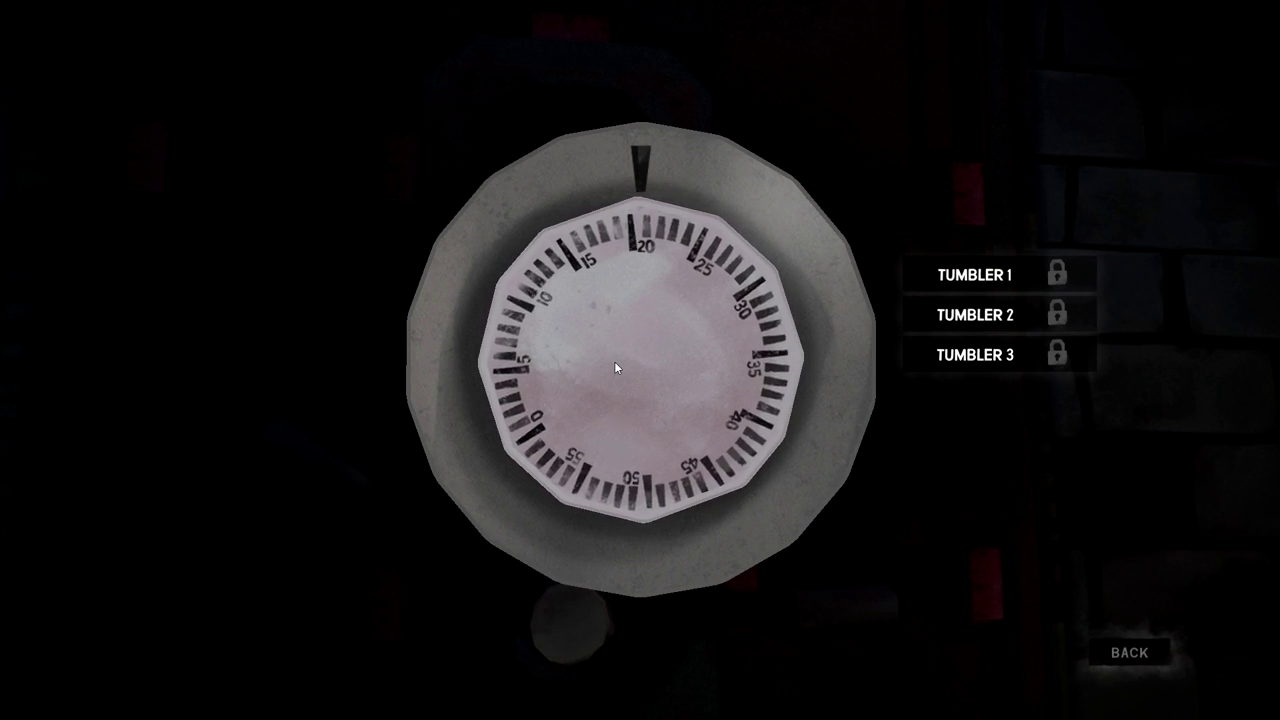
{"action": "key", "text": "a"}
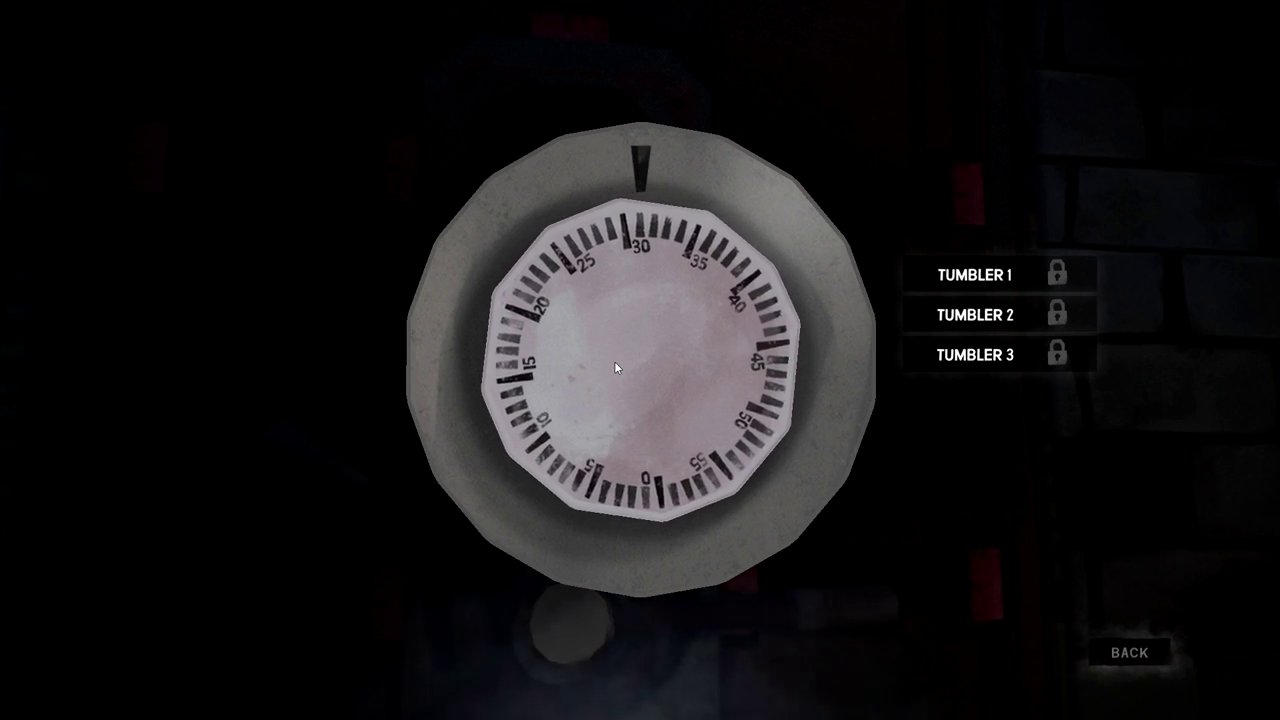
{"action": "key", "text": "a"}
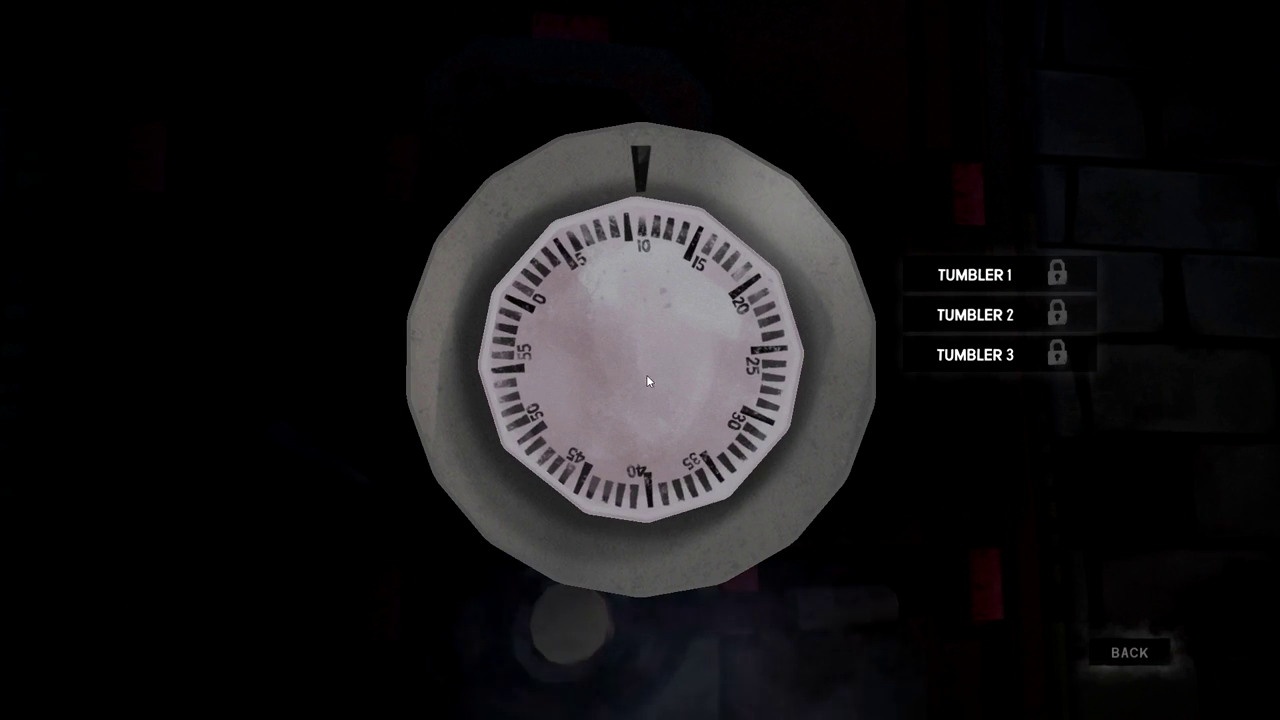
- Reset the dial and nudge it between 18 and 20 to retry tumbler 1
{"action": "left_click", "coordinate": [1110, 652]}
{"action": "left_click", "coordinate": [639, 360]}
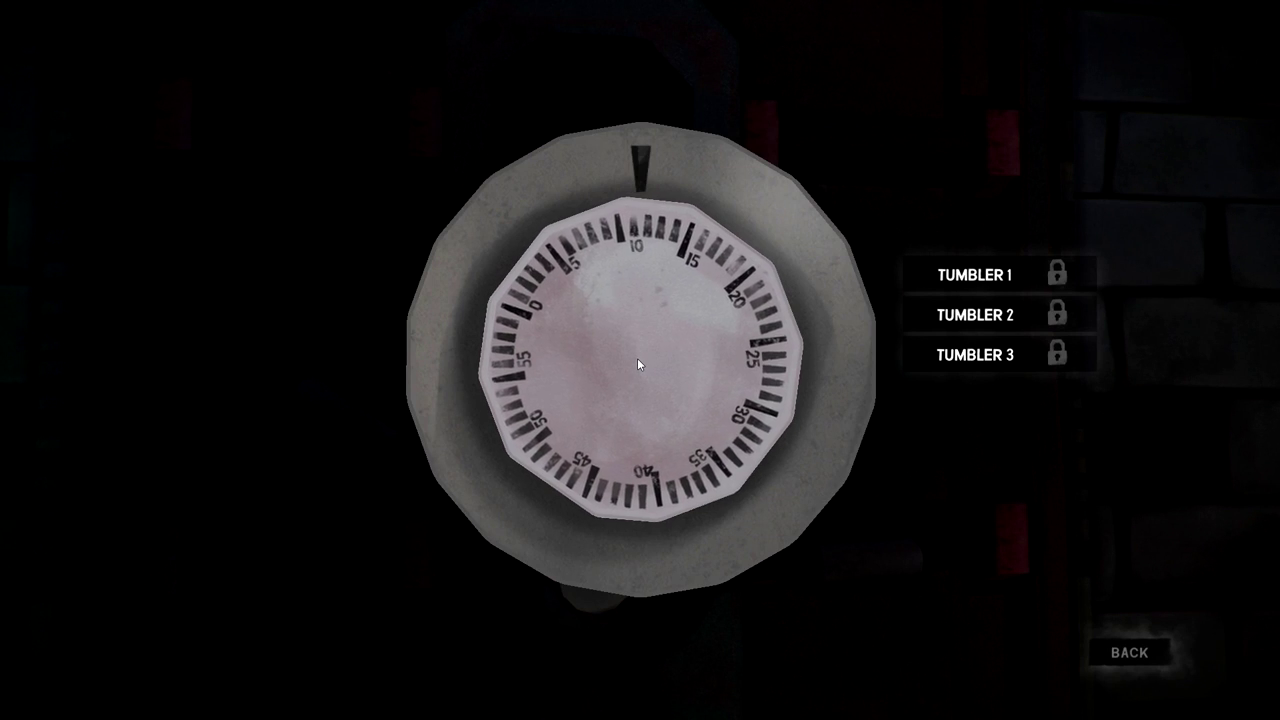
{"action": "key", "text": "a"}
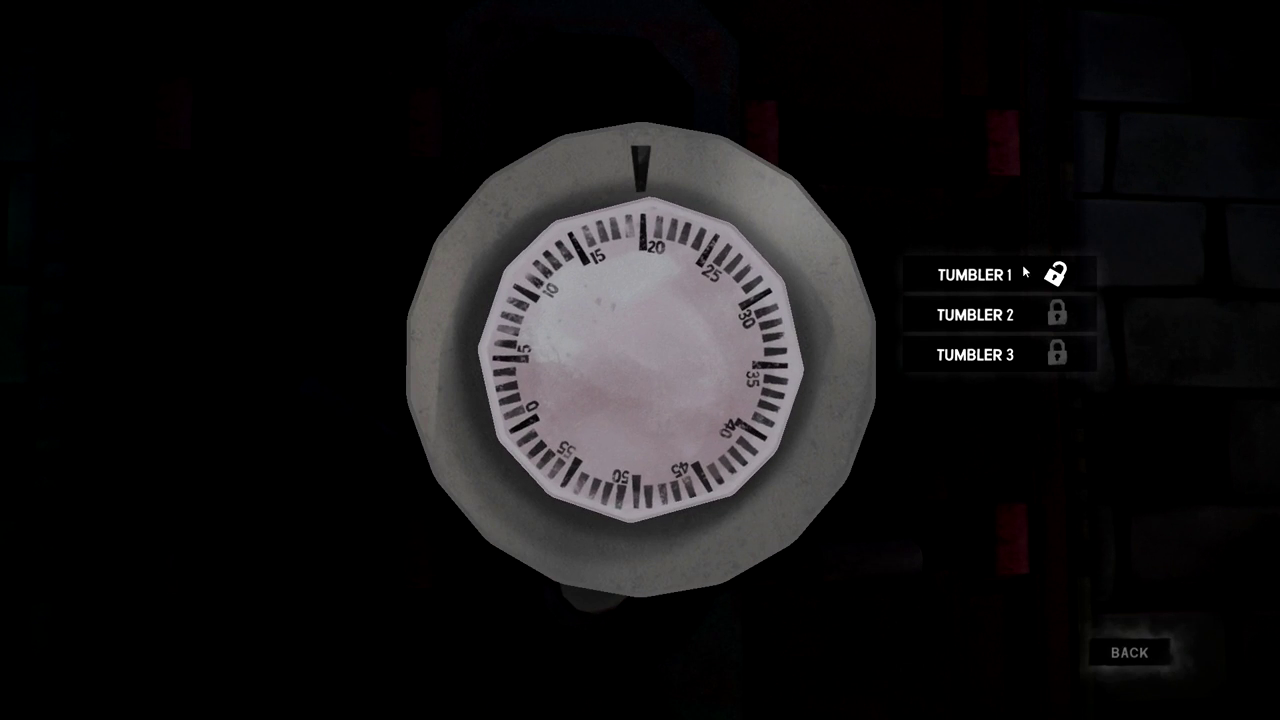
{"action": "left_click", "coordinate": [1130, 652]}
{"action": "left_click", "coordinate": [640, 360]}
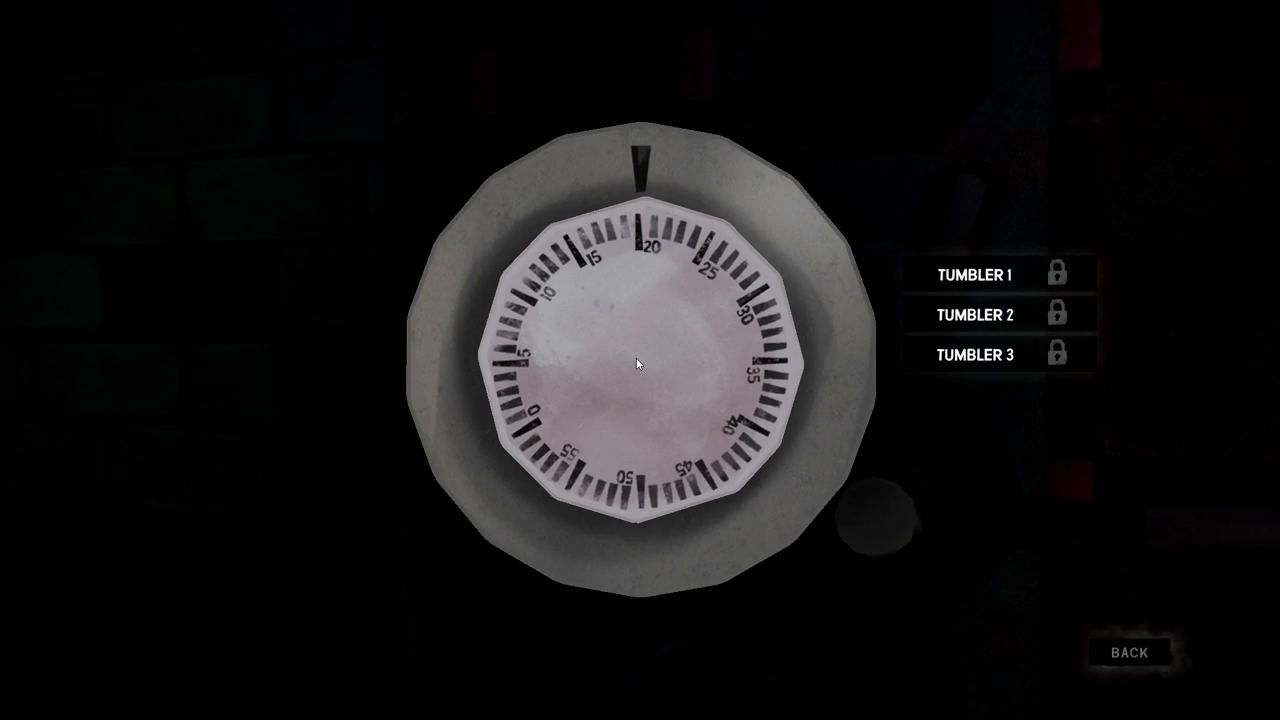
{"action": "key", "text": "d"}
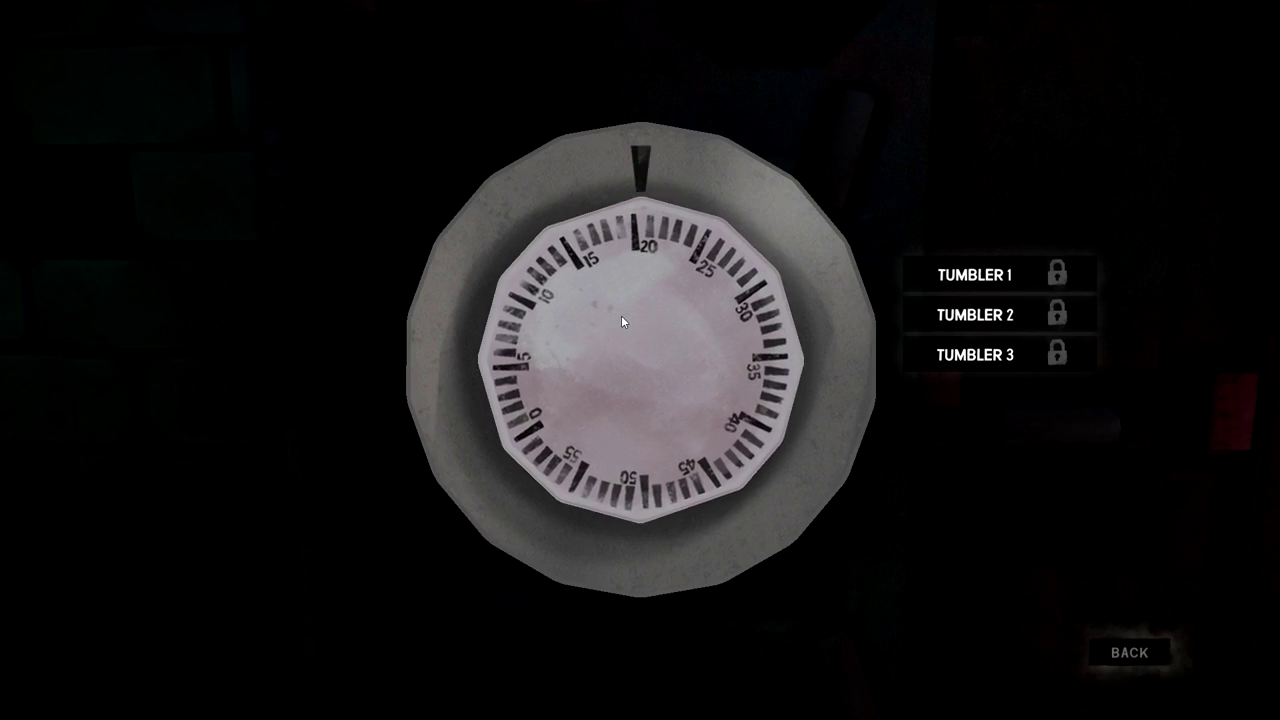
{"action": "key", "text": "d"}
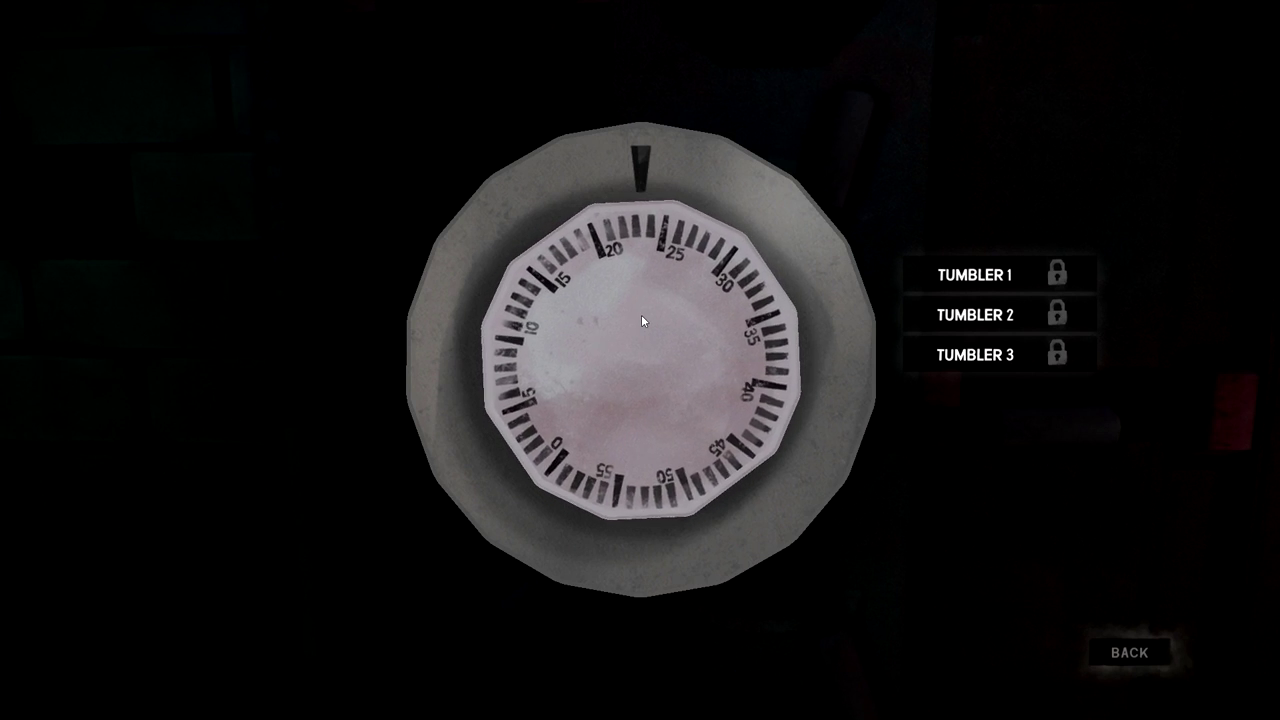
{"action": "key", "text": "d"}
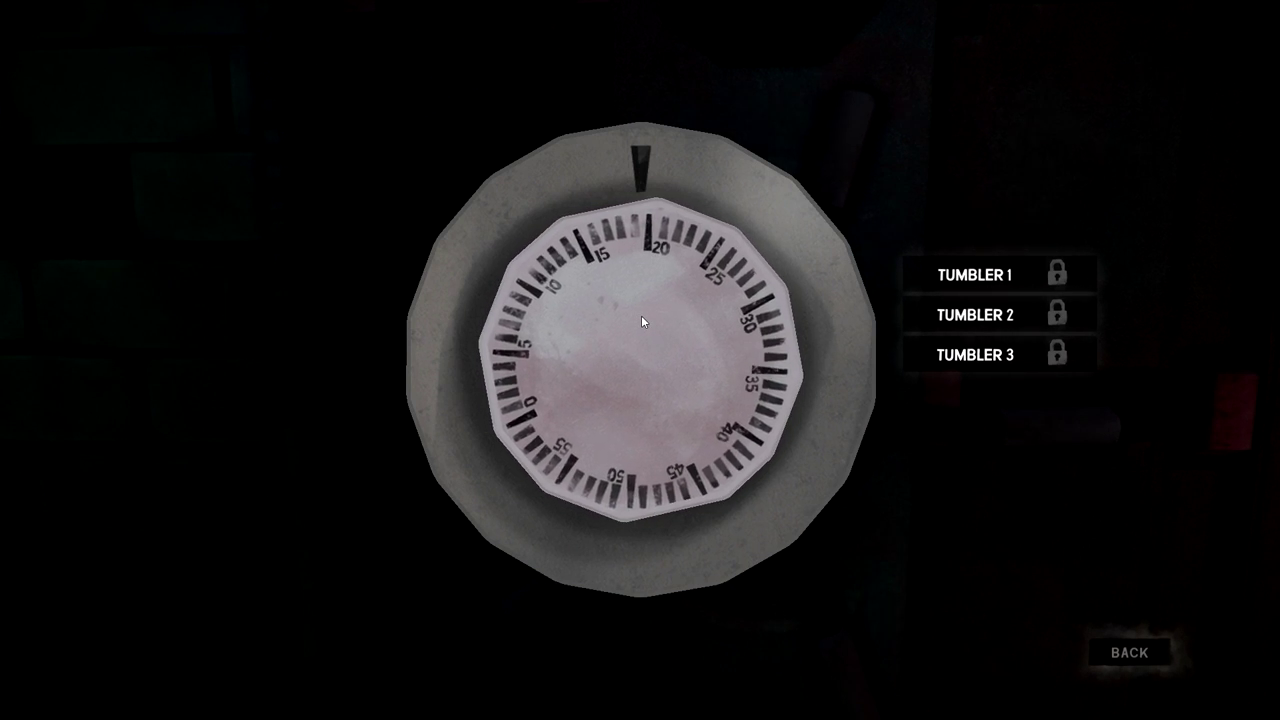
- Spin the vault dial past 30, then back to 20 to unlock Tumbler 1
{"action": "left_click", "coordinate": [1129, 652]}
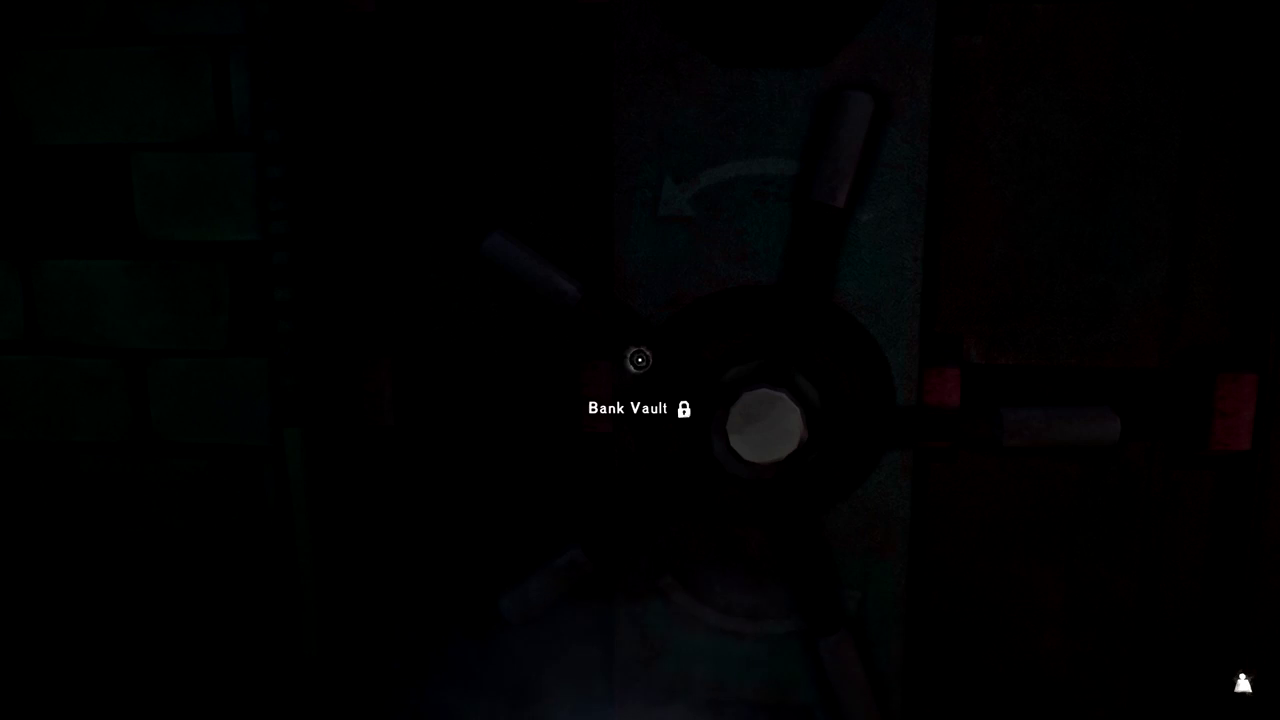
{"action": "left_click", "coordinate": [639, 359]}
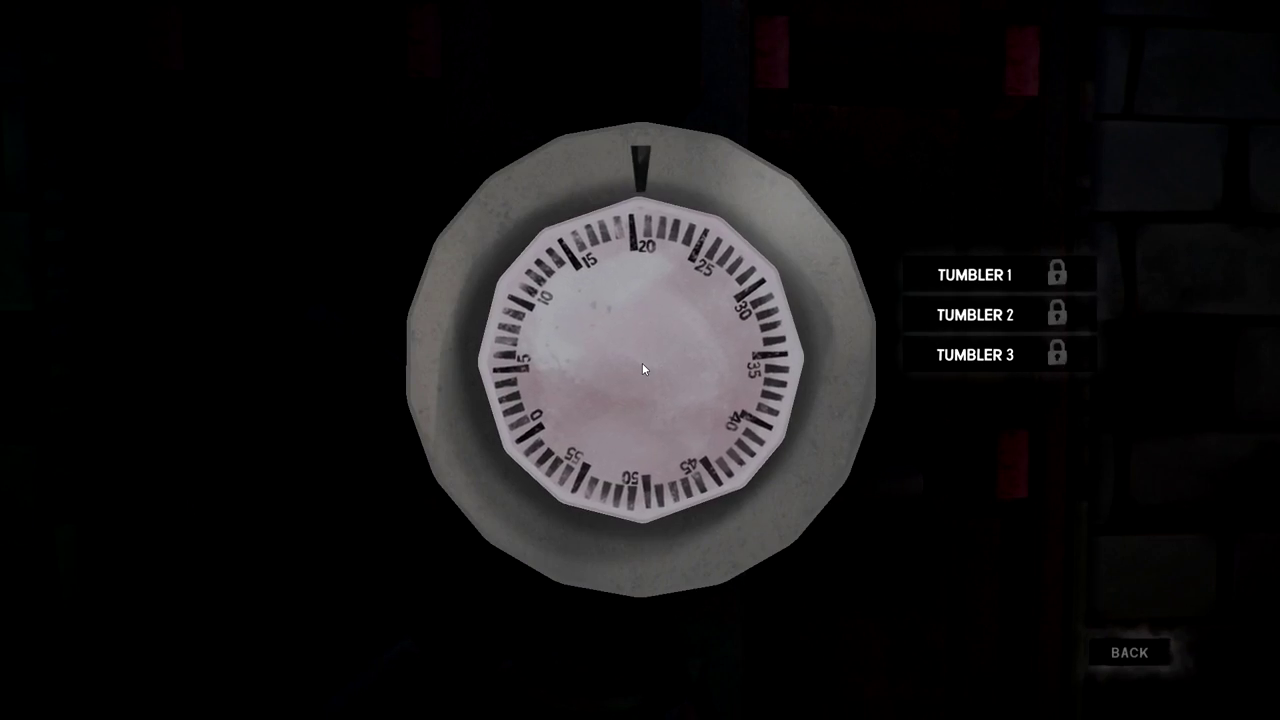
{"action": "key", "text": "d"}
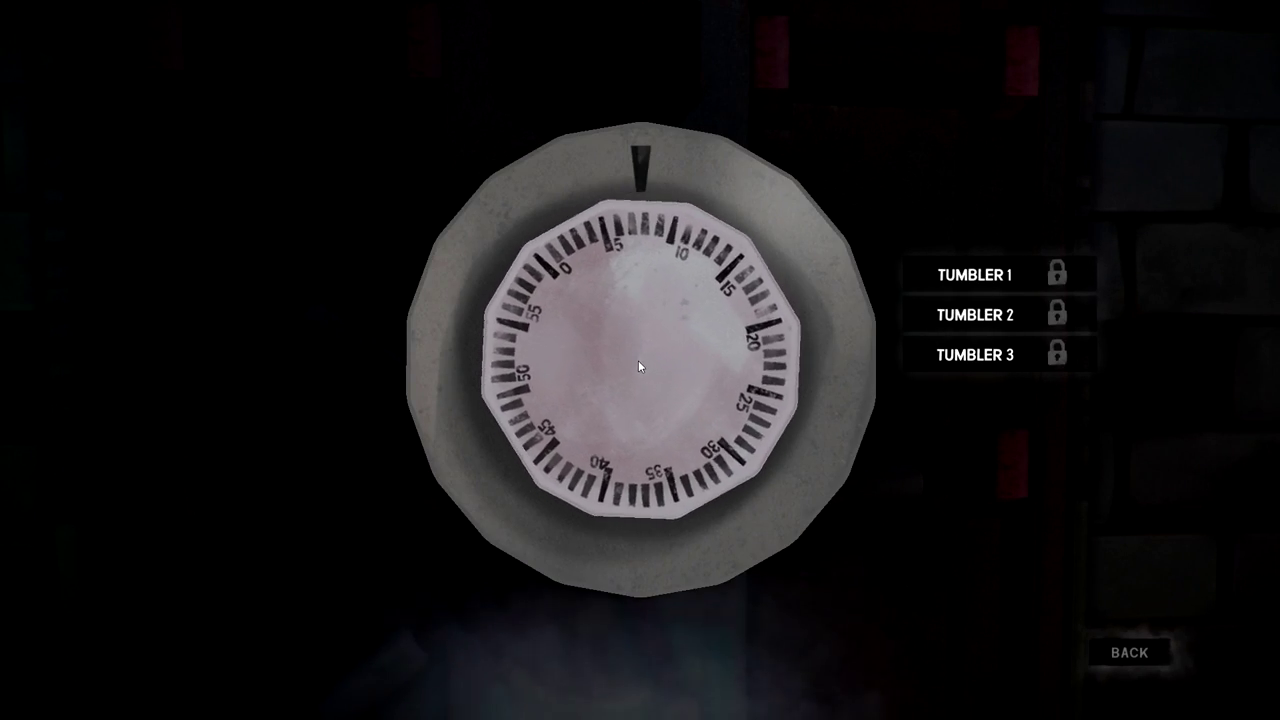
{"action": "key", "text": "d"}
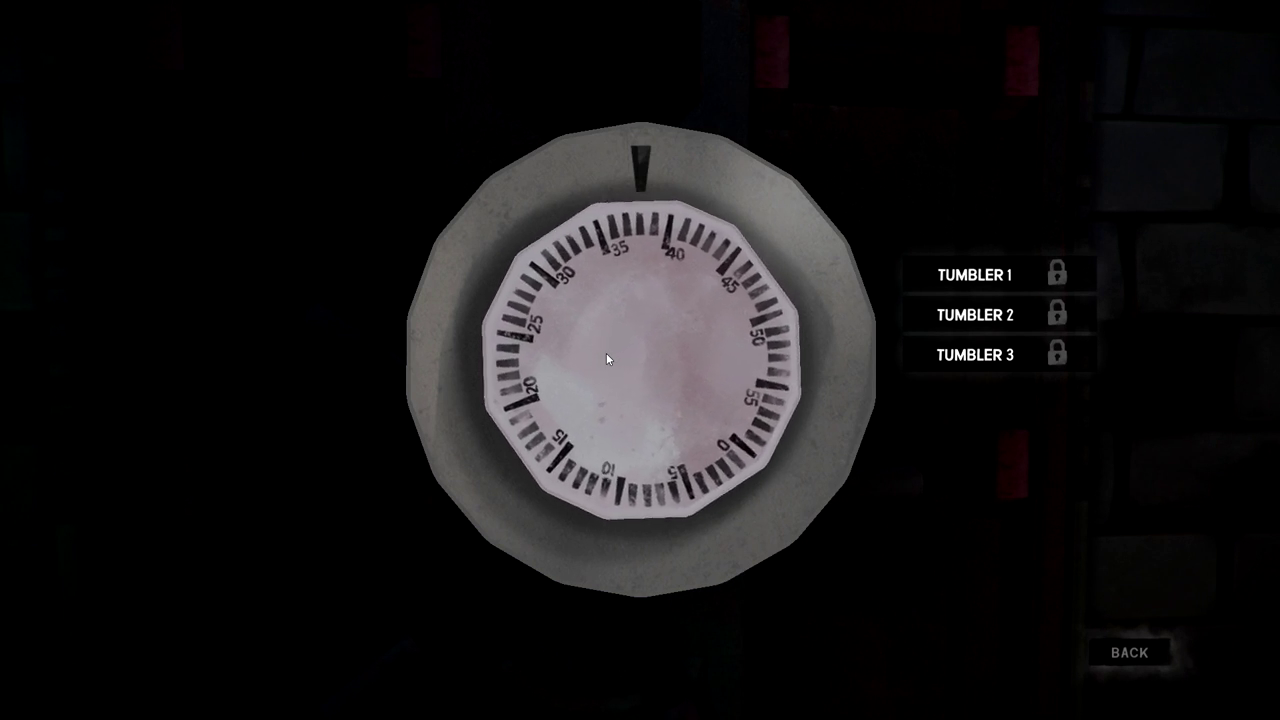
{"action": "key", "text": "d"}
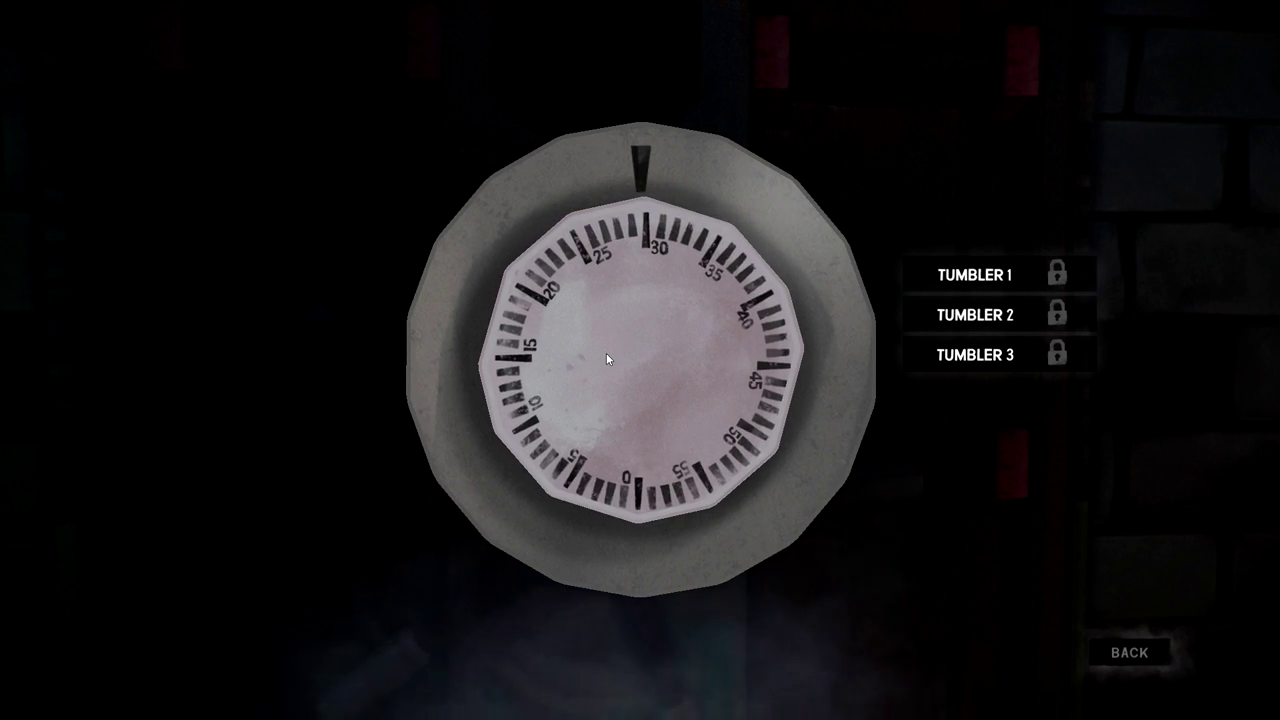
{"action": "key", "text": "a"}
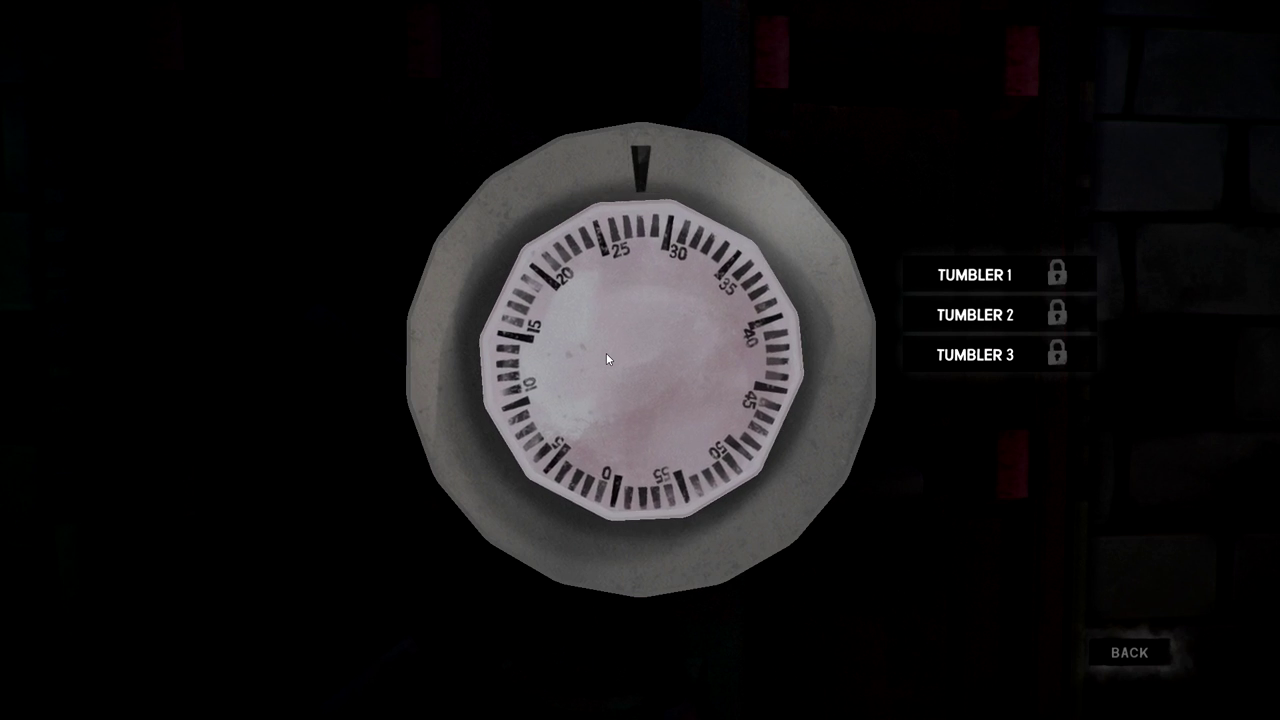
{"action": "key", "text": "a"}
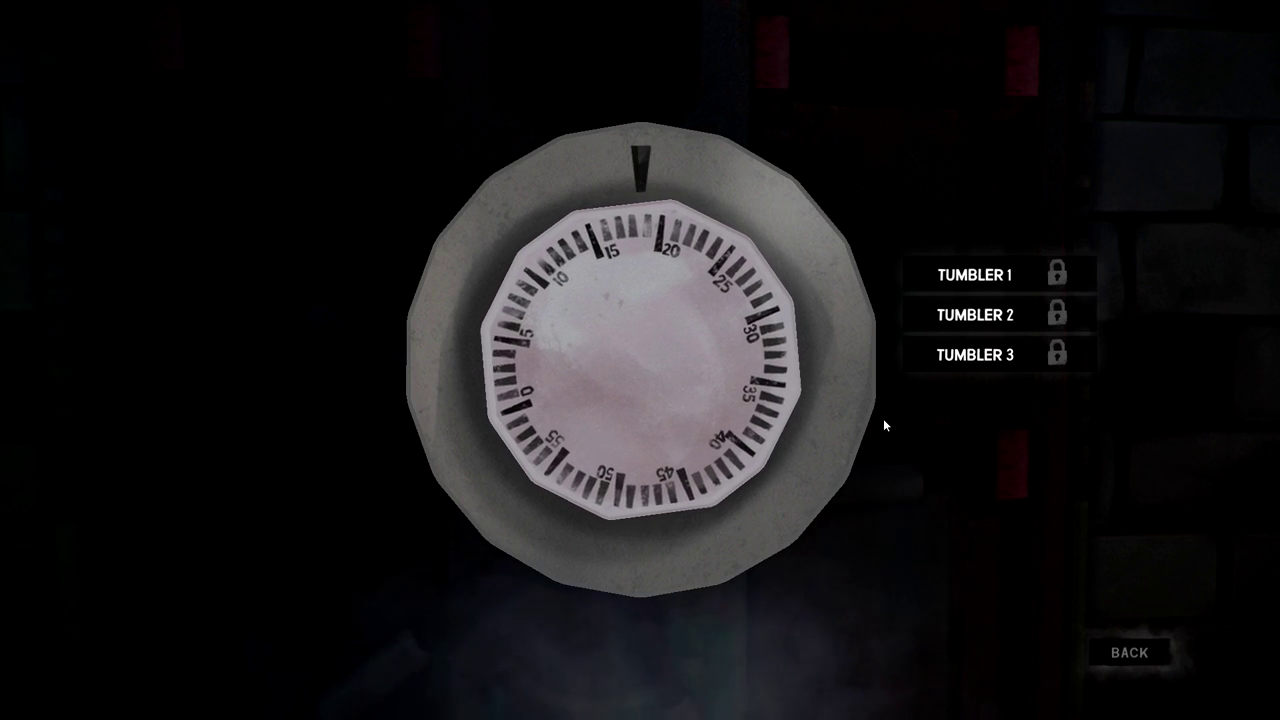
{"action": "key", "text": "d"}
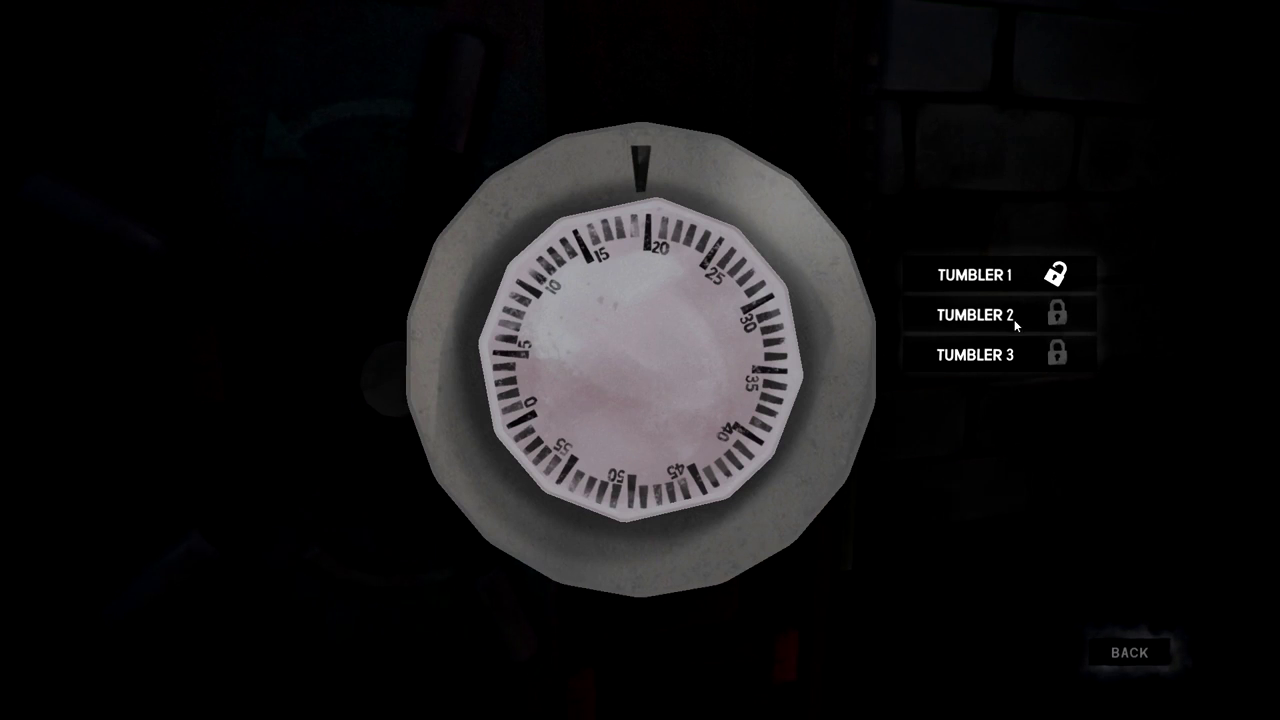
{"action": "scroll", "coordinate": [788, 362], "scroll_direction": "down", "scroll_amount": 4}
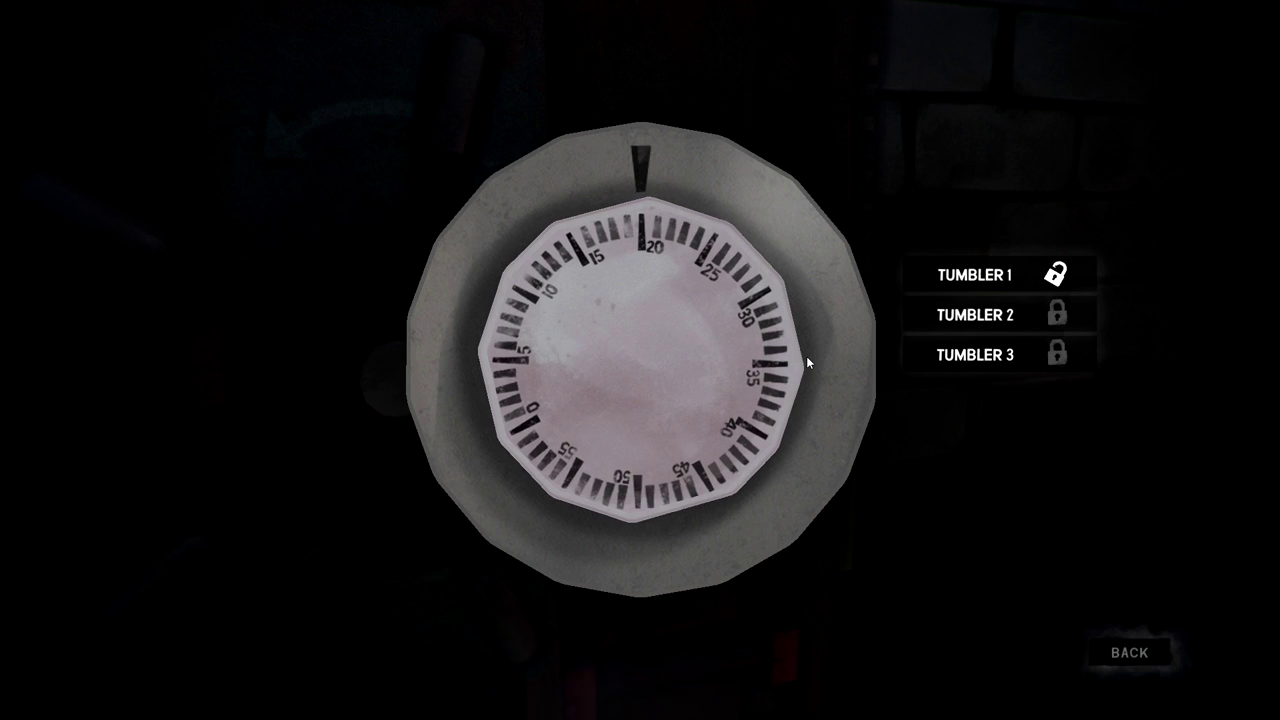
{"action": "scroll", "coordinate": [934, 292], "scroll_direction": "down", "scroll_amount": 2}
{"action": "scroll", "coordinate": [934, 292], "scroll_direction": "down", "scroll_amount": 2}
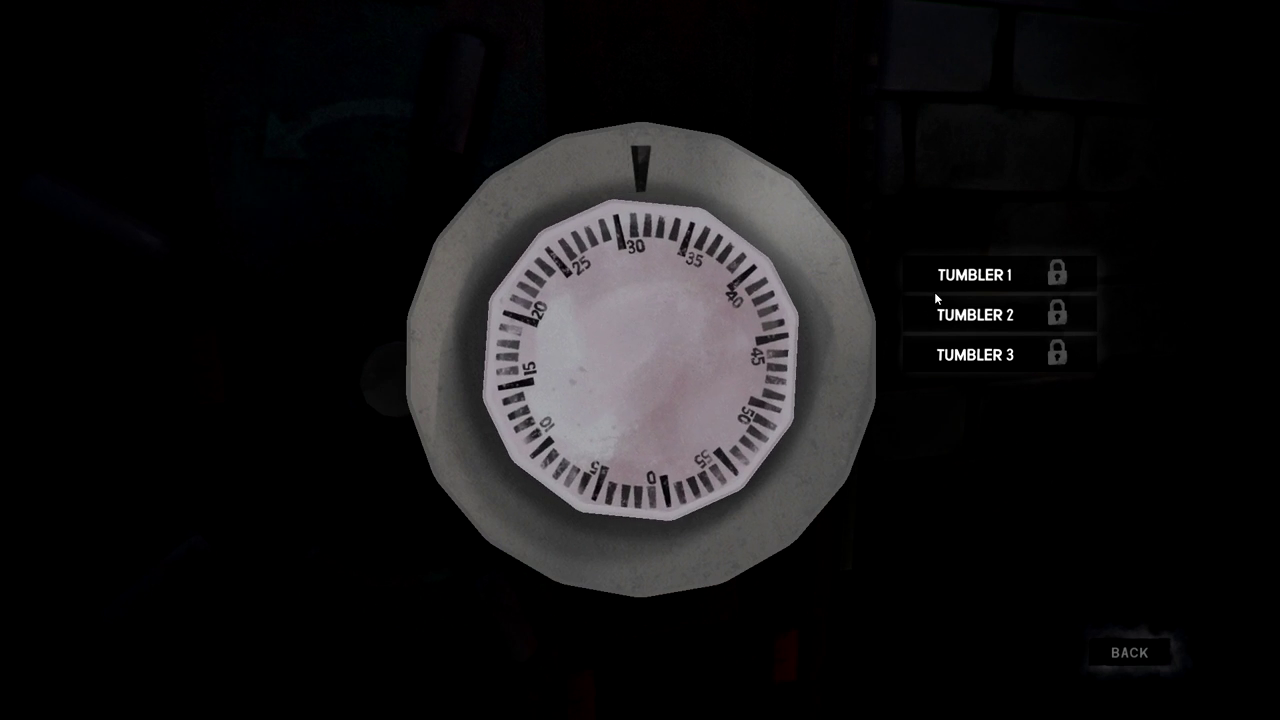
{"action": "scroll", "coordinate": [934, 292], "scroll_direction": "down", "scroll_amount": 2}
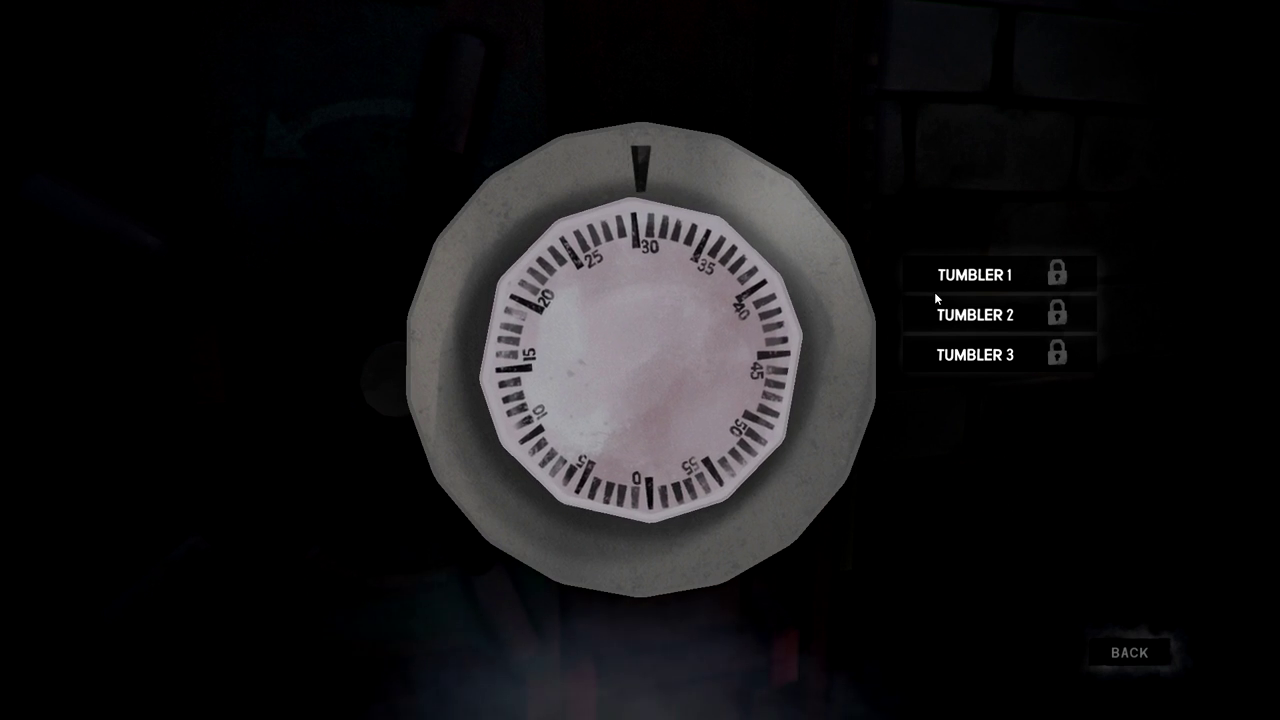
{"action": "scroll", "coordinate": [934, 292], "scroll_direction": "up", "scroll_amount": 2}
{"action": "scroll", "coordinate": [934, 292], "scroll_direction": "up", "scroll_amount": 2}
{"action": "scroll", "coordinate": [934, 292], "scroll_direction": "up", "scroll_amount": 3}
{"action": "scroll", "coordinate": [934, 292], "scroll_direction": "up", "scroll_amount": 4}
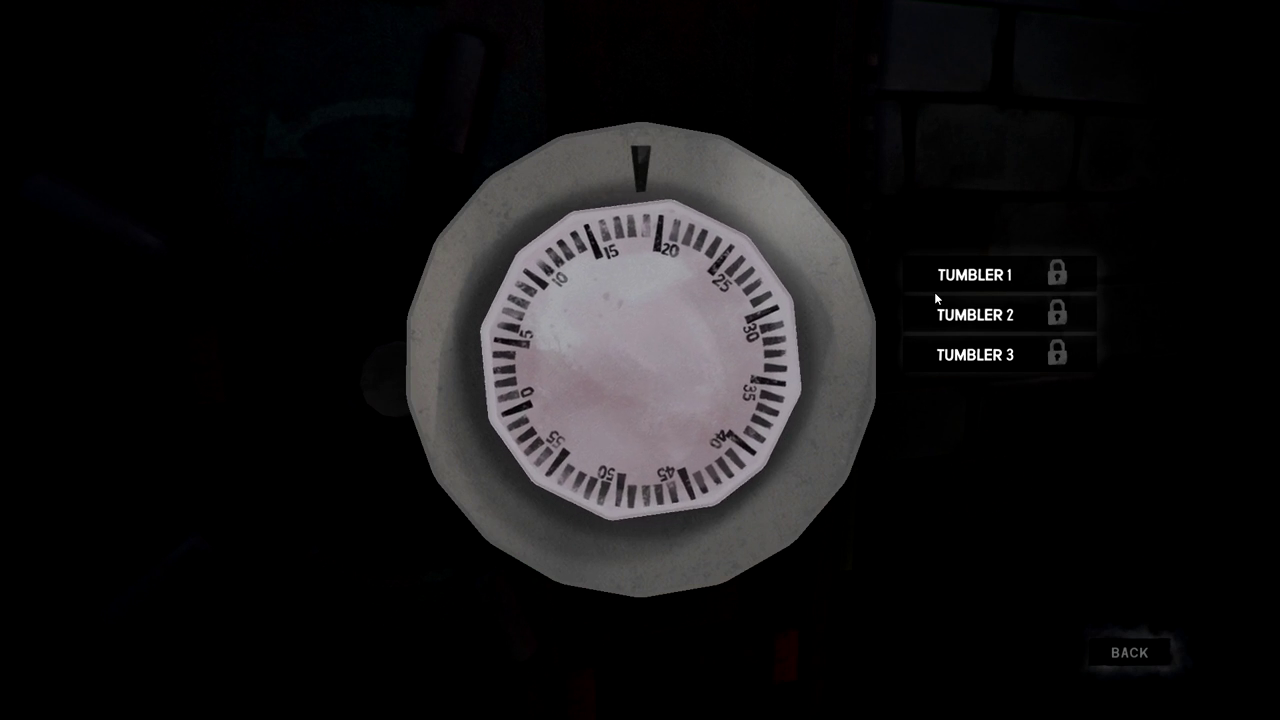
{"action": "scroll", "coordinate": [934, 292], "scroll_direction": "up", "scroll_amount": 4}
{"action": "scroll", "coordinate": [934, 292], "scroll_direction": "up", "scroll_amount": 4}
{"action": "scroll", "coordinate": [934, 292], "scroll_direction": "up", "scroll_amount": 3}
{"action": "scroll", "coordinate": [934, 292], "scroll_direction": "down", "scroll_amount": 1}
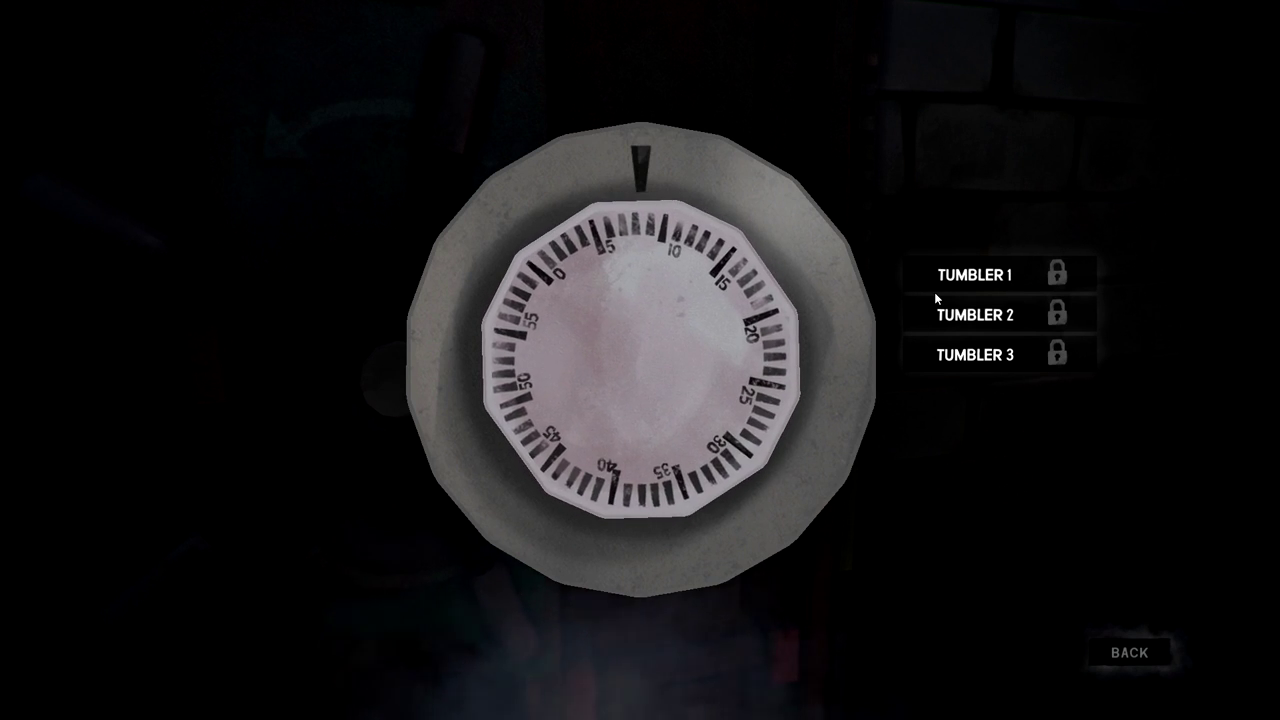
{"action": "scroll", "coordinate": [934, 292], "scroll_direction": "down", "scroll_amount": 1}
{"action": "scroll", "coordinate": [935, 296], "scroll_direction": "down", "scroll_amount": 3}
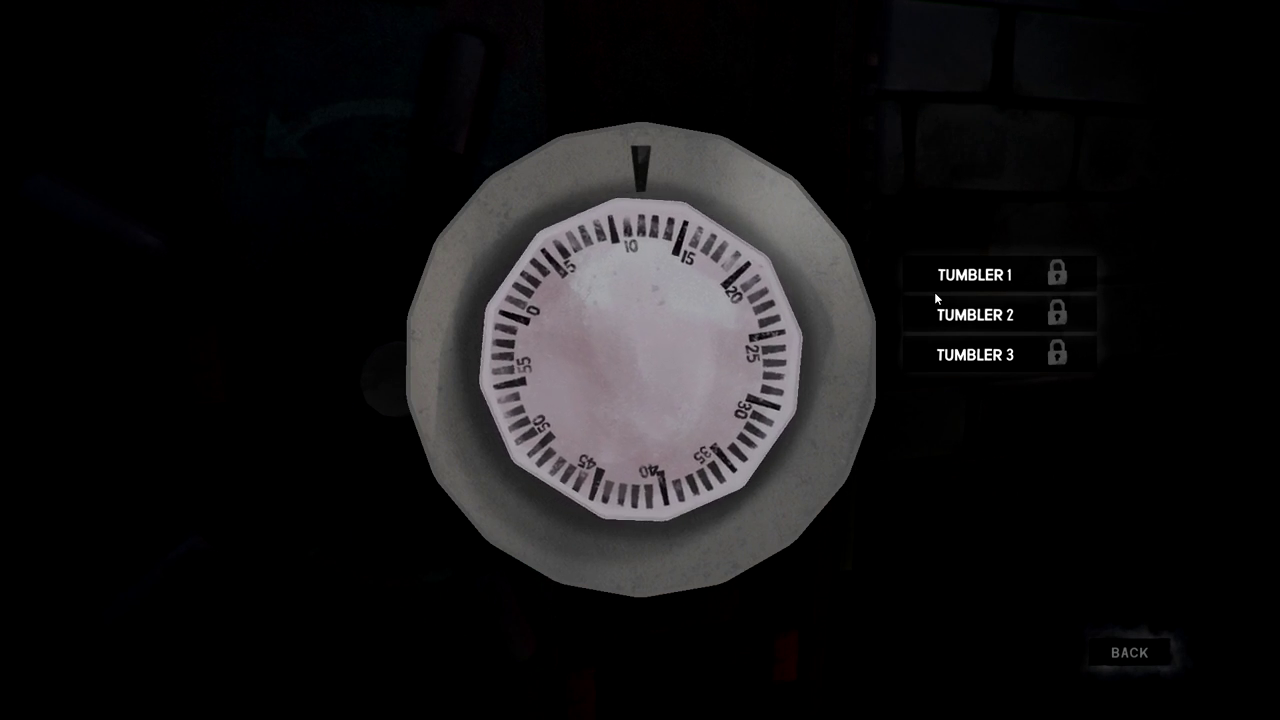
{"action": "scroll", "coordinate": [935, 296], "scroll_direction": "down", "scroll_amount": 4}
{"action": "scroll", "coordinate": [935, 296], "scroll_direction": "down", "scroll_amount": 4}
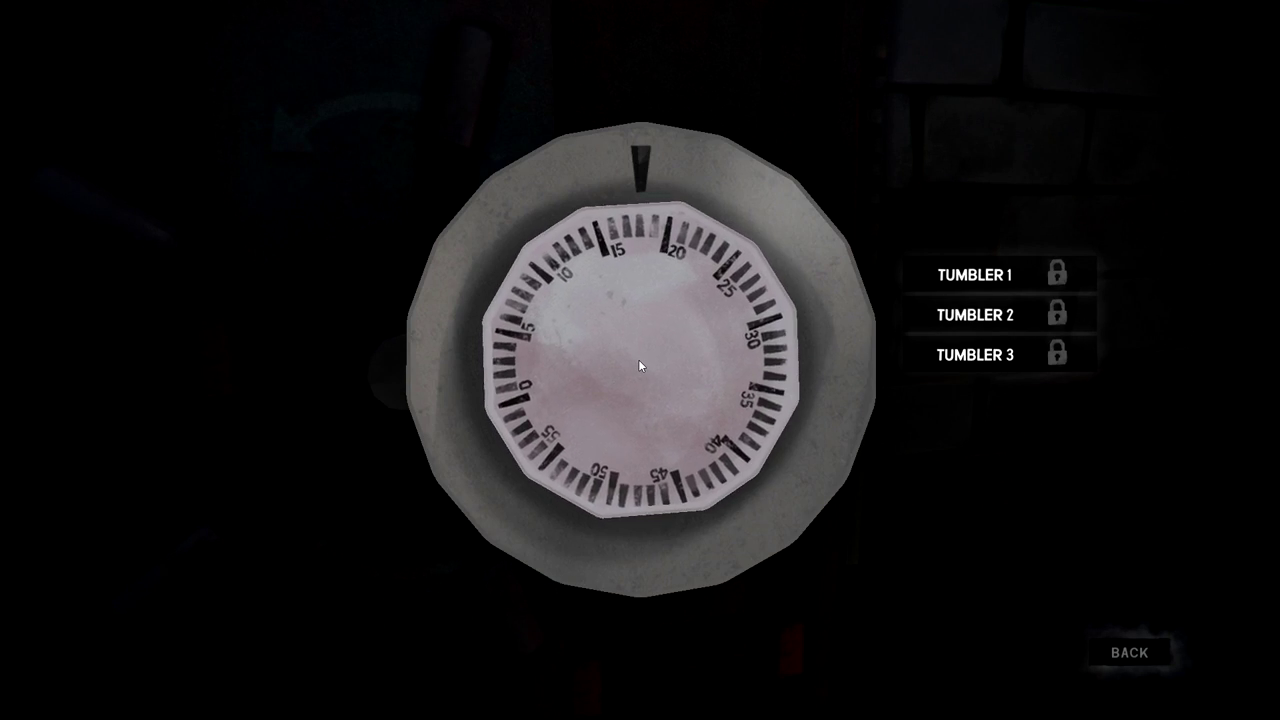
{"action": "scroll", "coordinate": [641, 363], "scroll_direction": "up", "scroll_amount": 2}
{"action": "scroll", "coordinate": [655, 346], "scroll_direction": "down", "scroll_amount": 3}
{"action": "scroll", "coordinate": [668, 349], "scroll_direction": "down", "scroll_amount": 2}
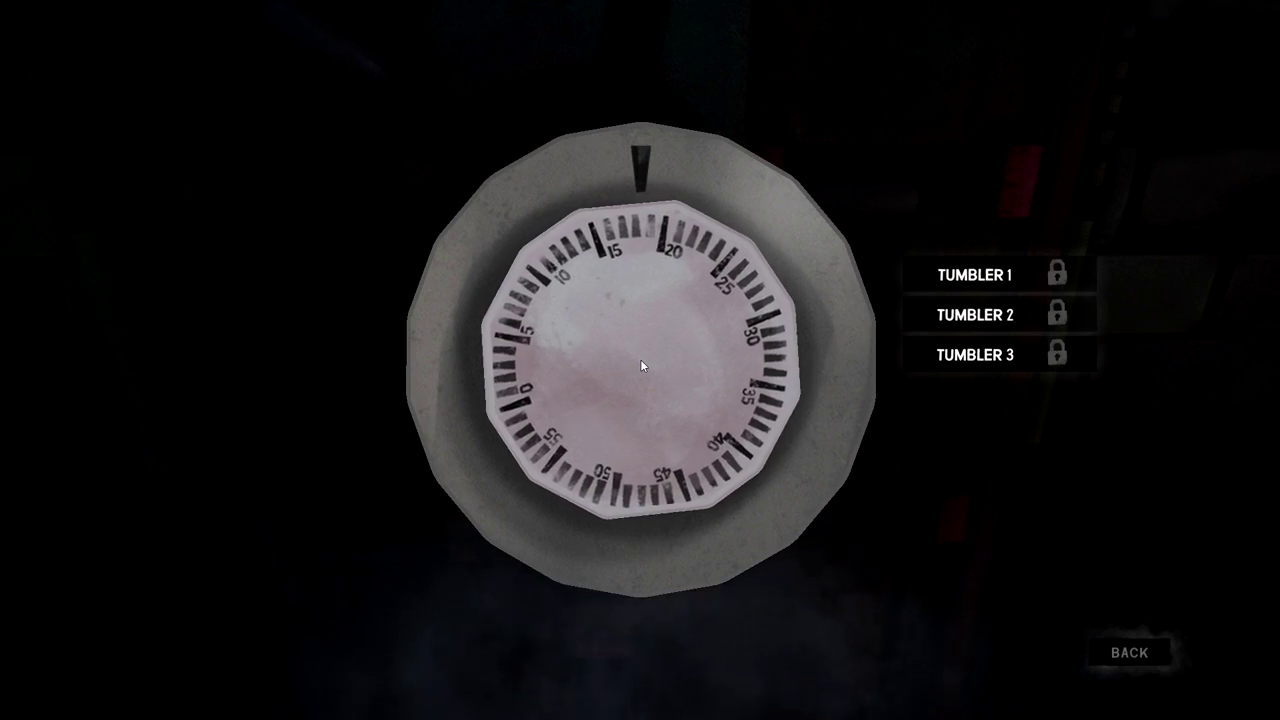
{"action": "scroll", "coordinate": [614, 341], "scroll_direction": "down", "scroll_amount": 9}
{"action": "scroll", "coordinate": [614, 341], "scroll_direction": "down", "scroll_amount": 9}
{"action": "scroll", "coordinate": [614, 341], "scroll_direction": "down", "scroll_amount": 9}
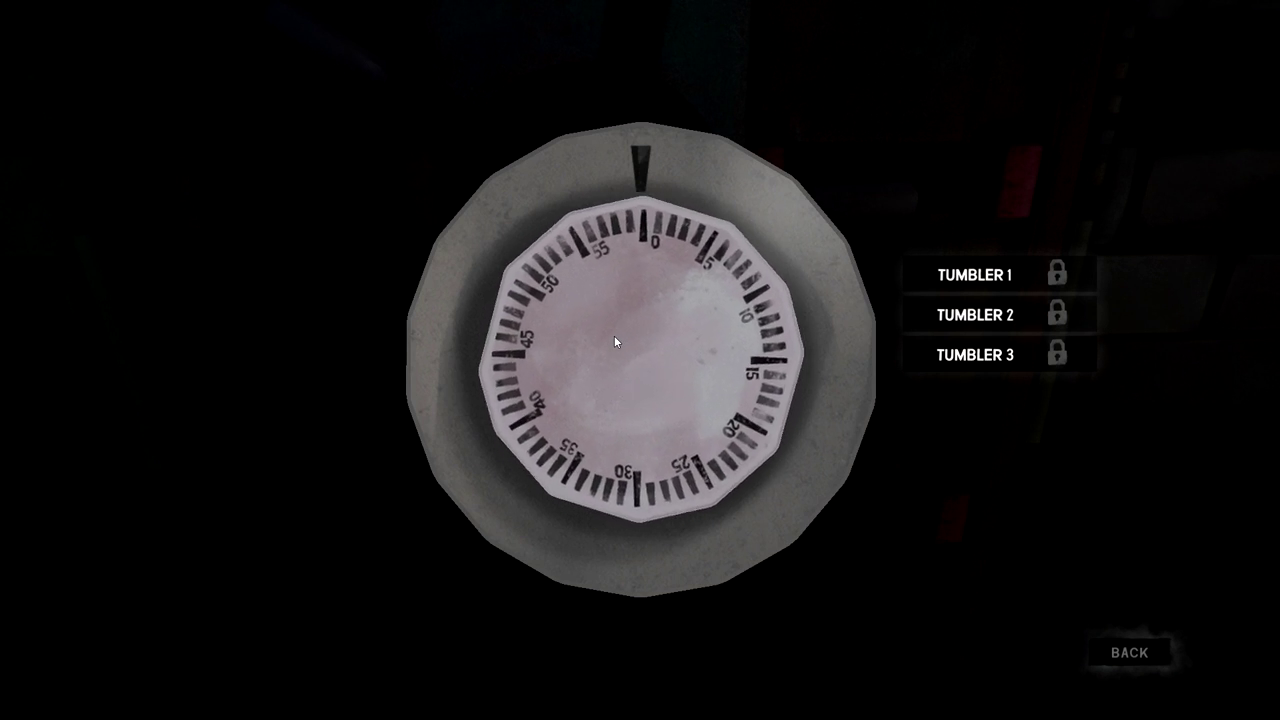
{"action": "scroll", "coordinate": [614, 341], "scroll_direction": "down", "scroll_amount": 9}
{"action": "scroll", "coordinate": [614, 340], "scroll_direction": "up", "scroll_amount": 8}
{"action": "scroll", "coordinate": [614, 340], "scroll_direction": "up", "scroll_amount": 8}
{"action": "scroll", "coordinate": [614, 340], "scroll_direction": "up", "scroll_amount": 8}
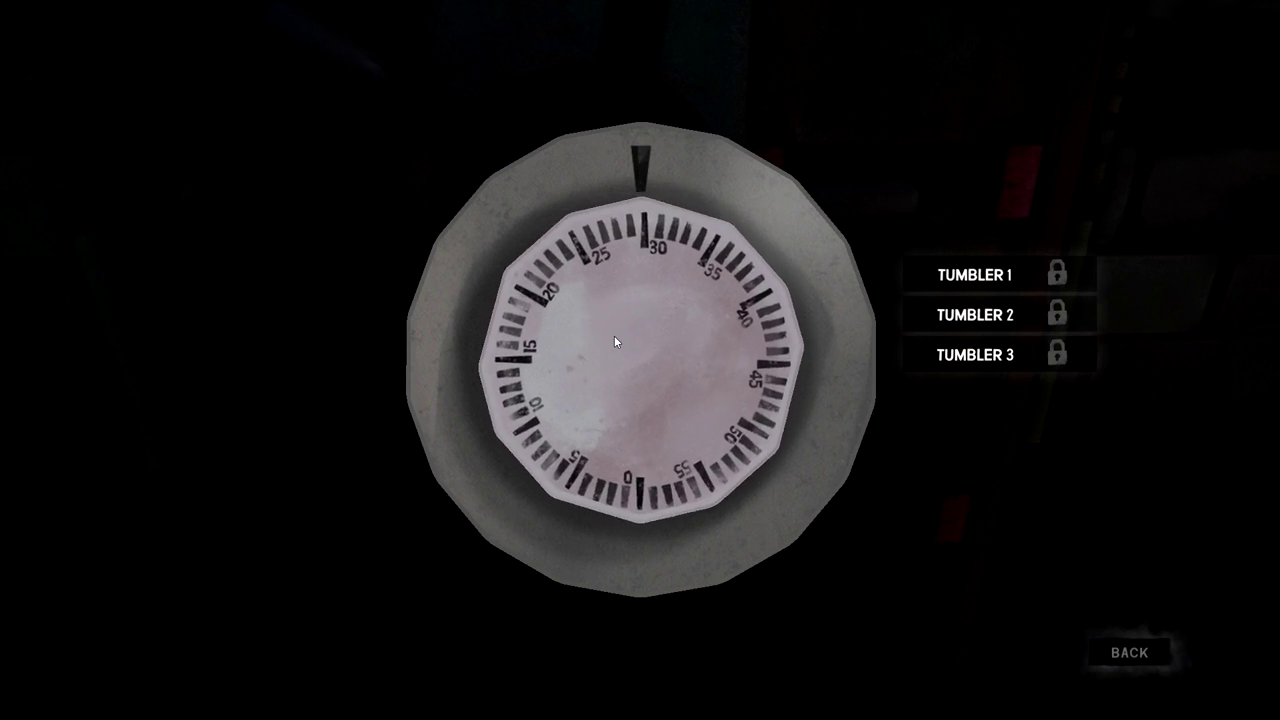
{"action": "scroll", "coordinate": [614, 340], "scroll_direction": "up", "scroll_amount": 8}
{"action": "scroll", "coordinate": [614, 341], "scroll_direction": "down", "scroll_amount": 2}
{"action": "scroll", "coordinate": [614, 341], "scroll_direction": "down", "scroll_amount": 2}
{"action": "scroll", "coordinate": [614, 341], "scroll_direction": "down", "scroll_amount": 1}
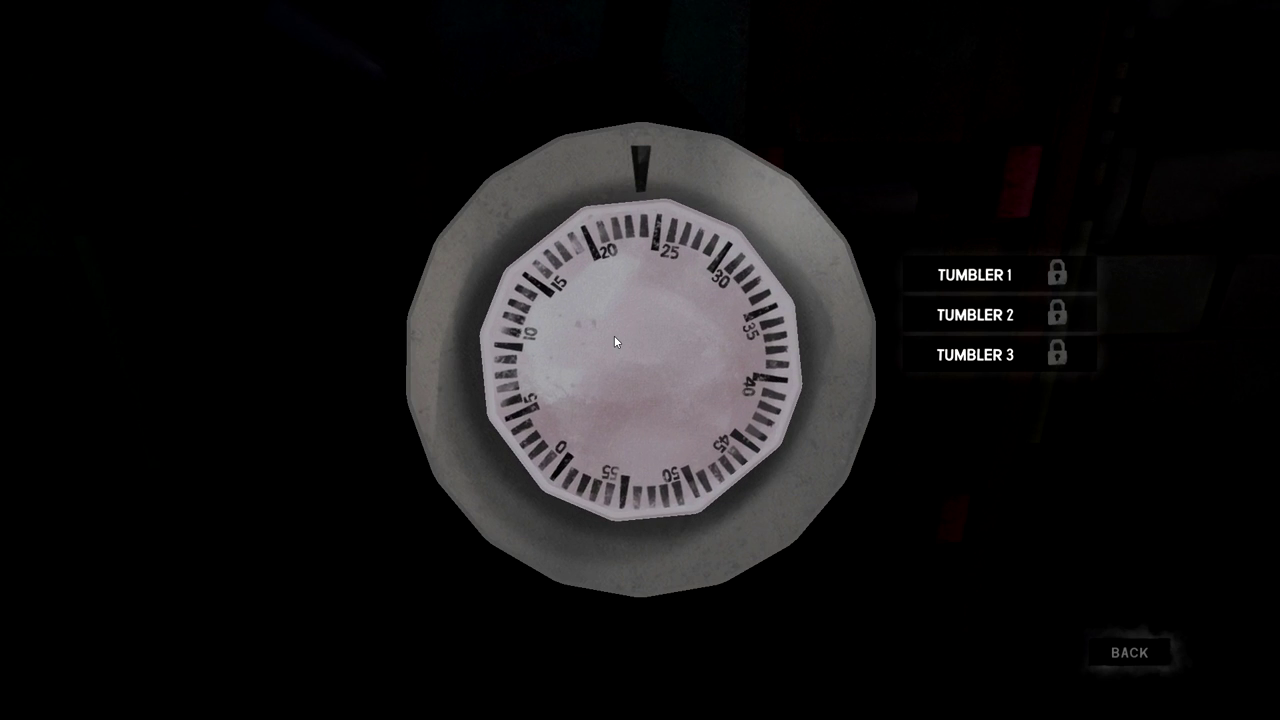
{"action": "scroll", "coordinate": [614, 341], "scroll_direction": "down", "scroll_amount": 1}
{"action": "scroll", "coordinate": [614, 341], "scroll_direction": "down", "scroll_amount": 1}
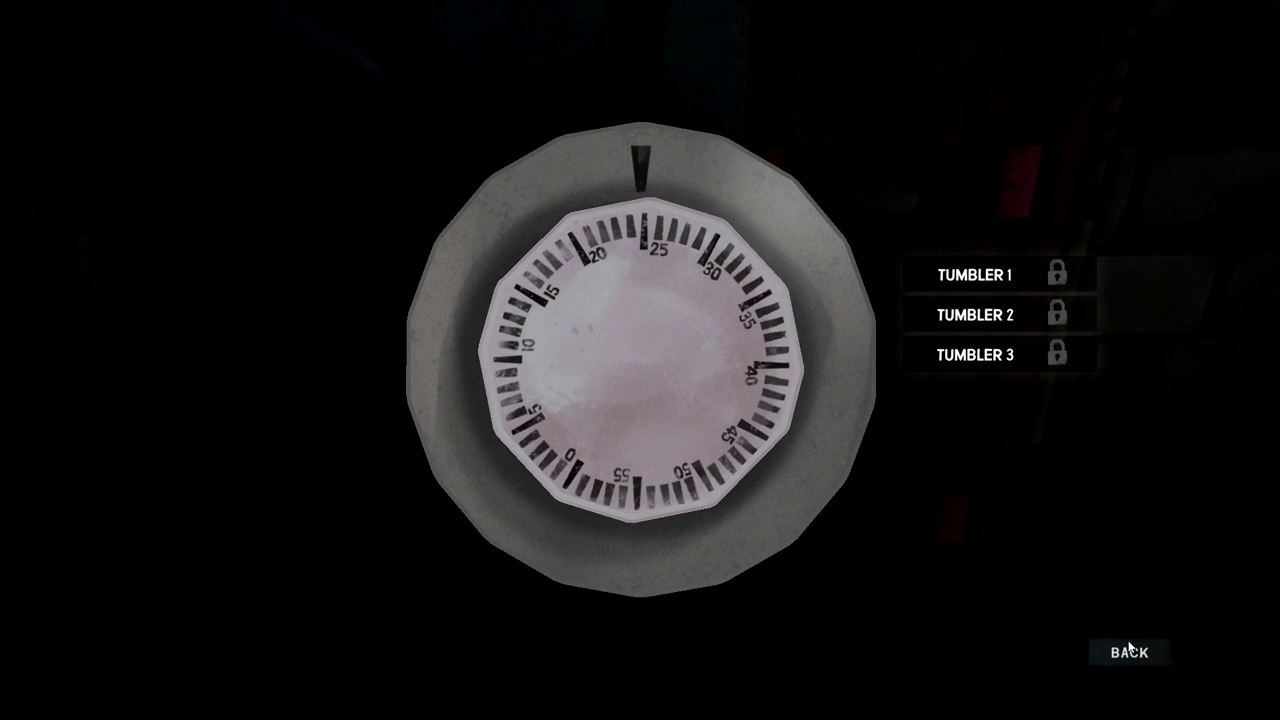
{"action": "left_click", "coordinate": [1130, 650]}
{"action": "left_click", "coordinate": [641, 366]}
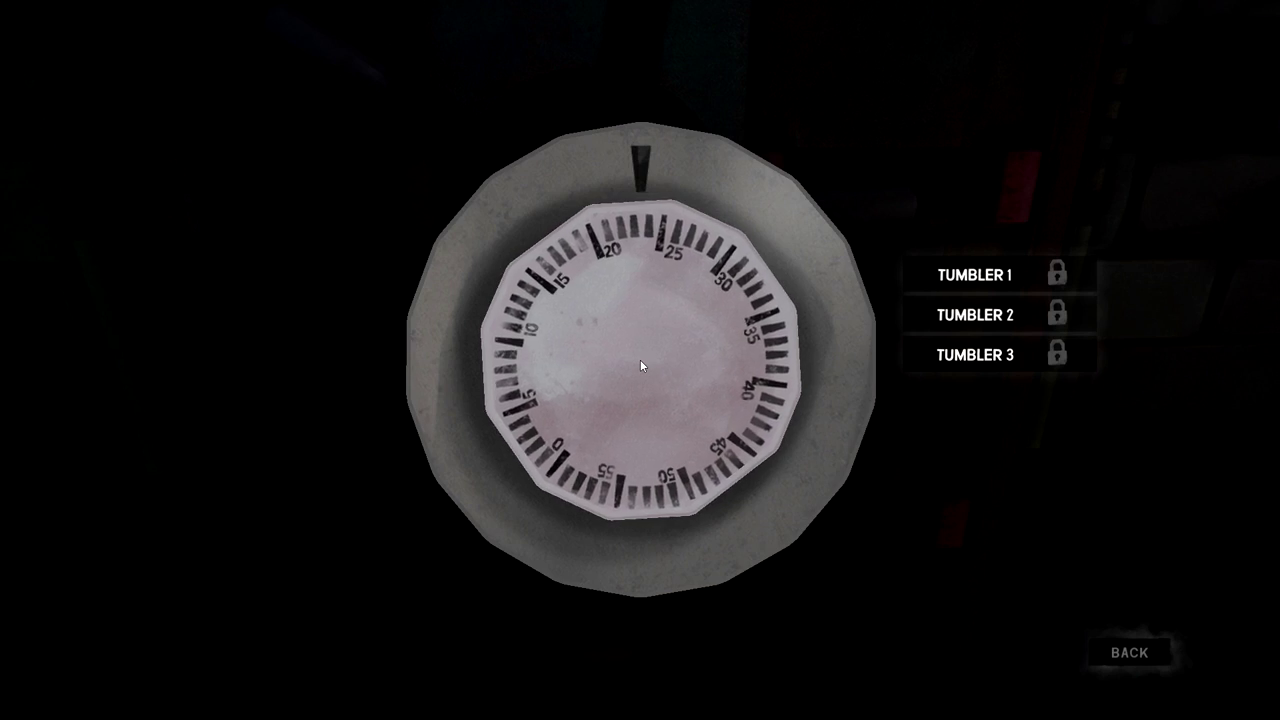
{"action": "scroll", "coordinate": [641, 366], "scroll_direction": "up", "scroll_amount": 2}
{"action": "scroll", "coordinate": [638, 366], "scroll_direction": "up", "scroll_amount": 2}
{"action": "scroll", "coordinate": [636, 366], "scroll_direction": "up", "scroll_amount": 1}
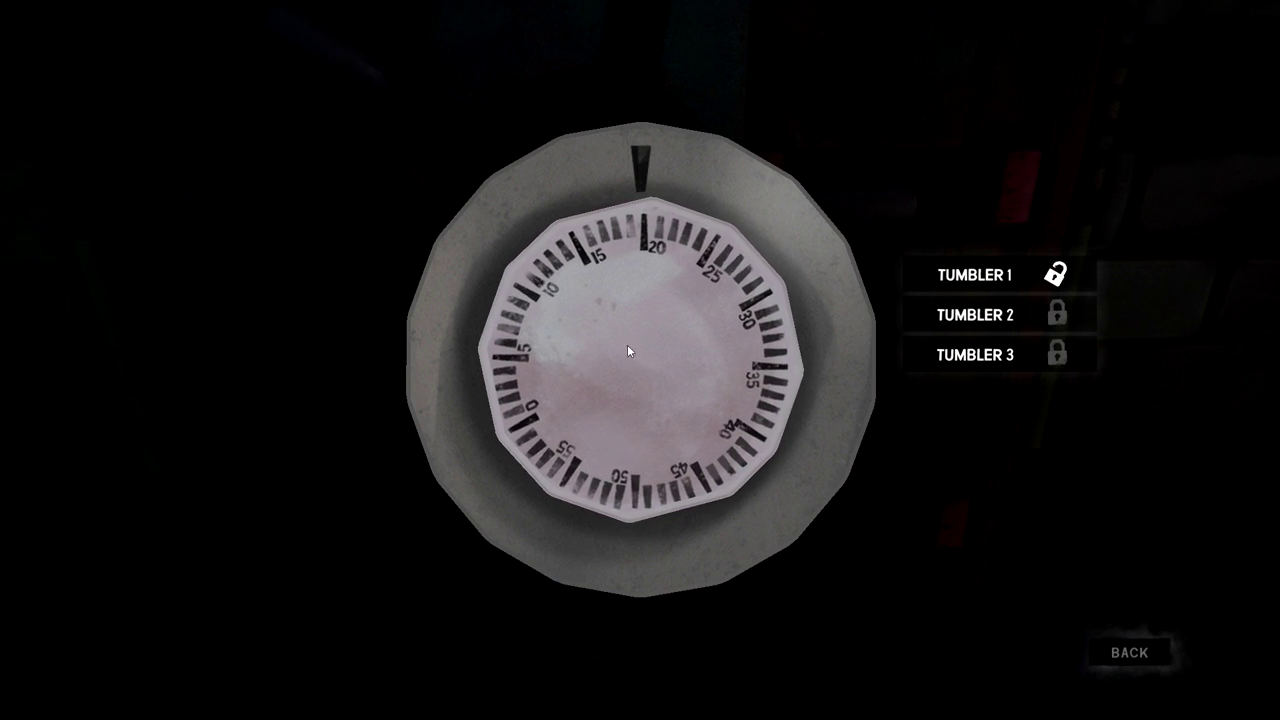
{"action": "left_click", "coordinate": [1122, 652]}
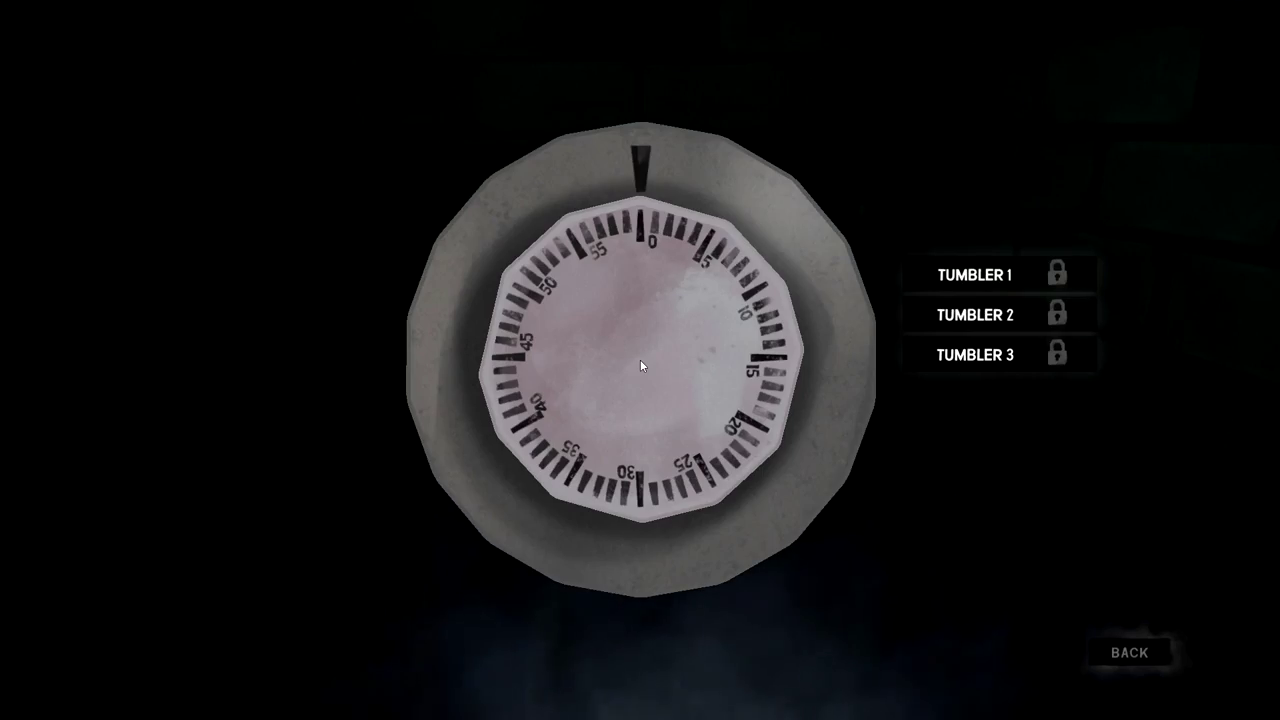
{"action": "key", "text": "Left"}
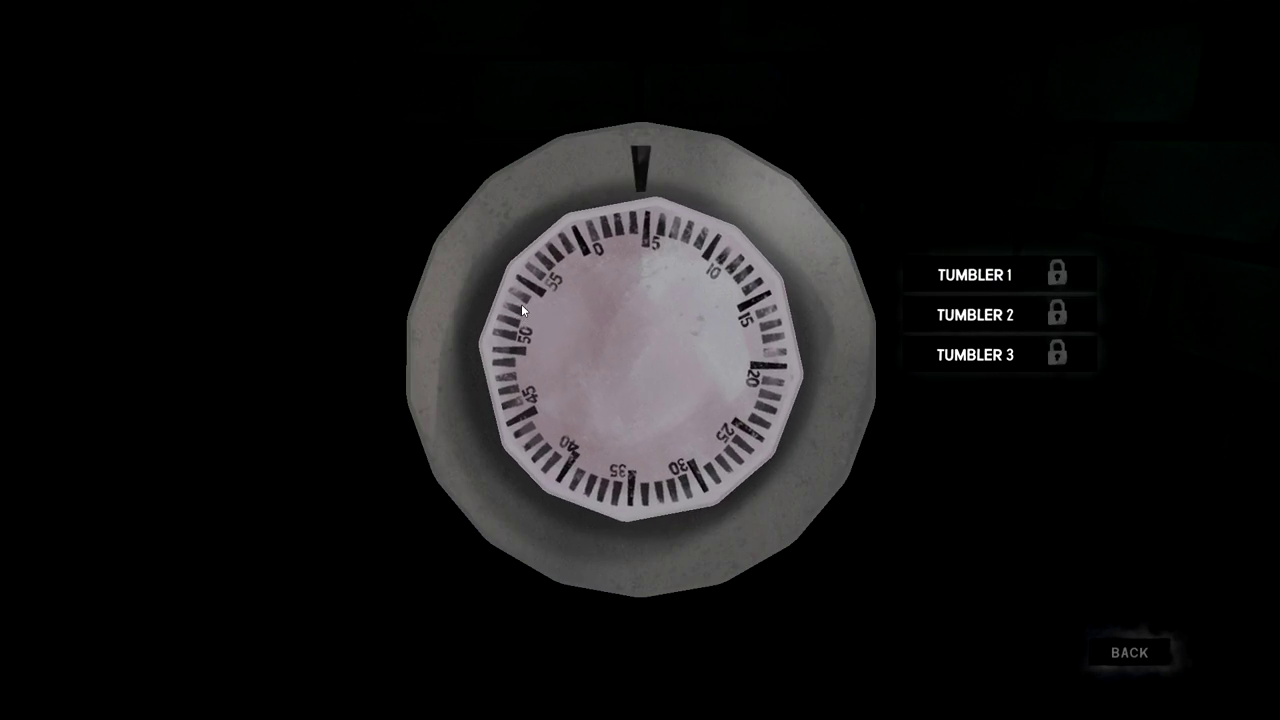
{"action": "key", "text": "Right"}
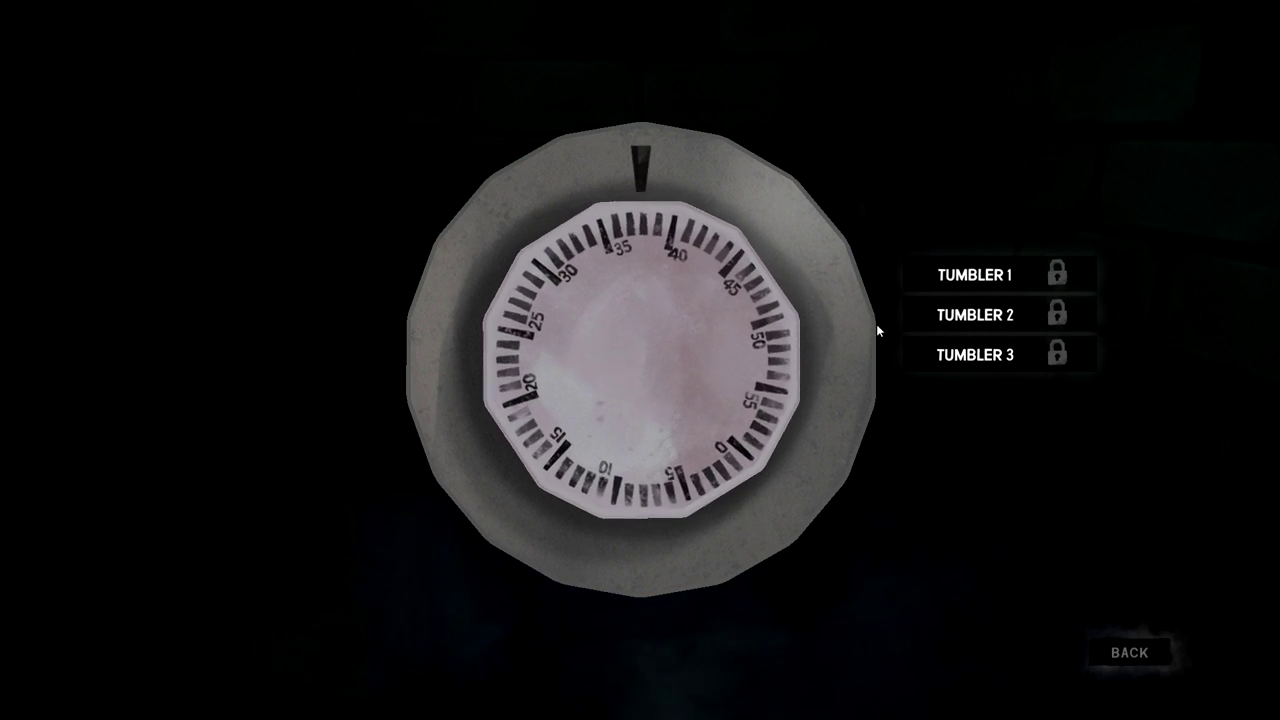
{"action": "left_click", "coordinate": [1125, 655]}
{"action": "left_click", "coordinate": [640, 360]}
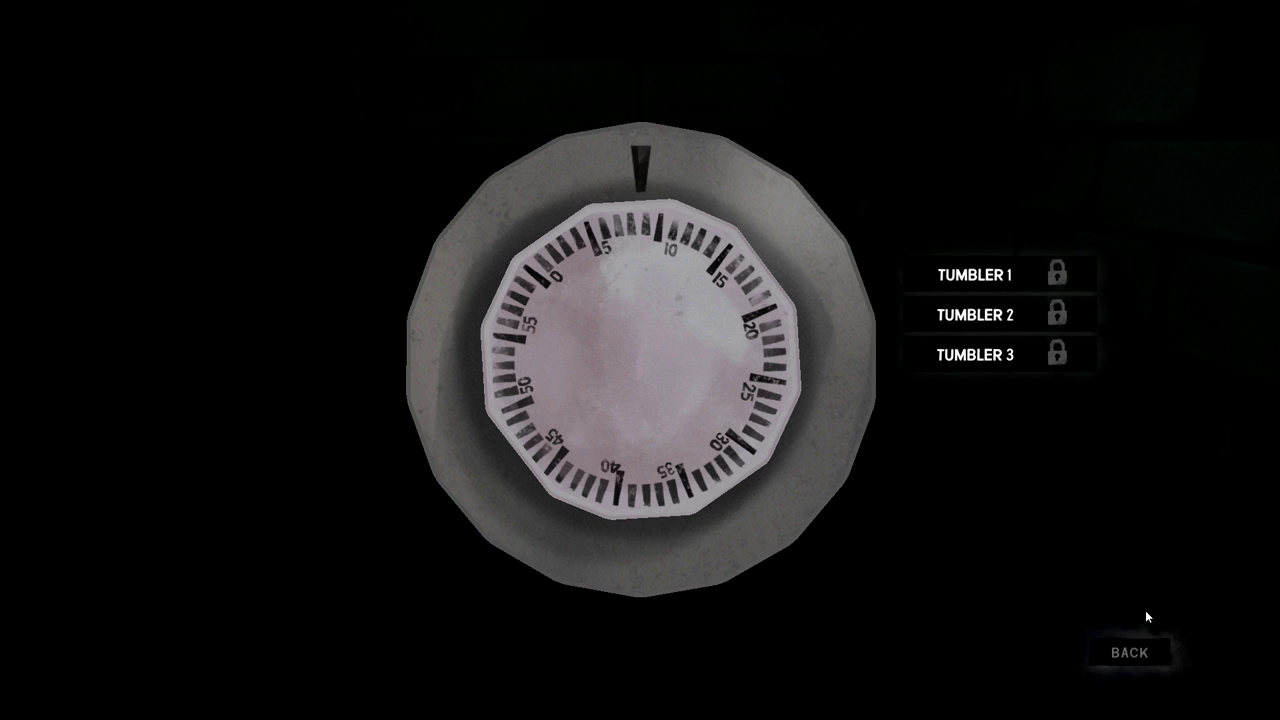
{"action": "left_click", "coordinate": [1129, 652]}
{"action": "left_click", "coordinate": [640, 360]}
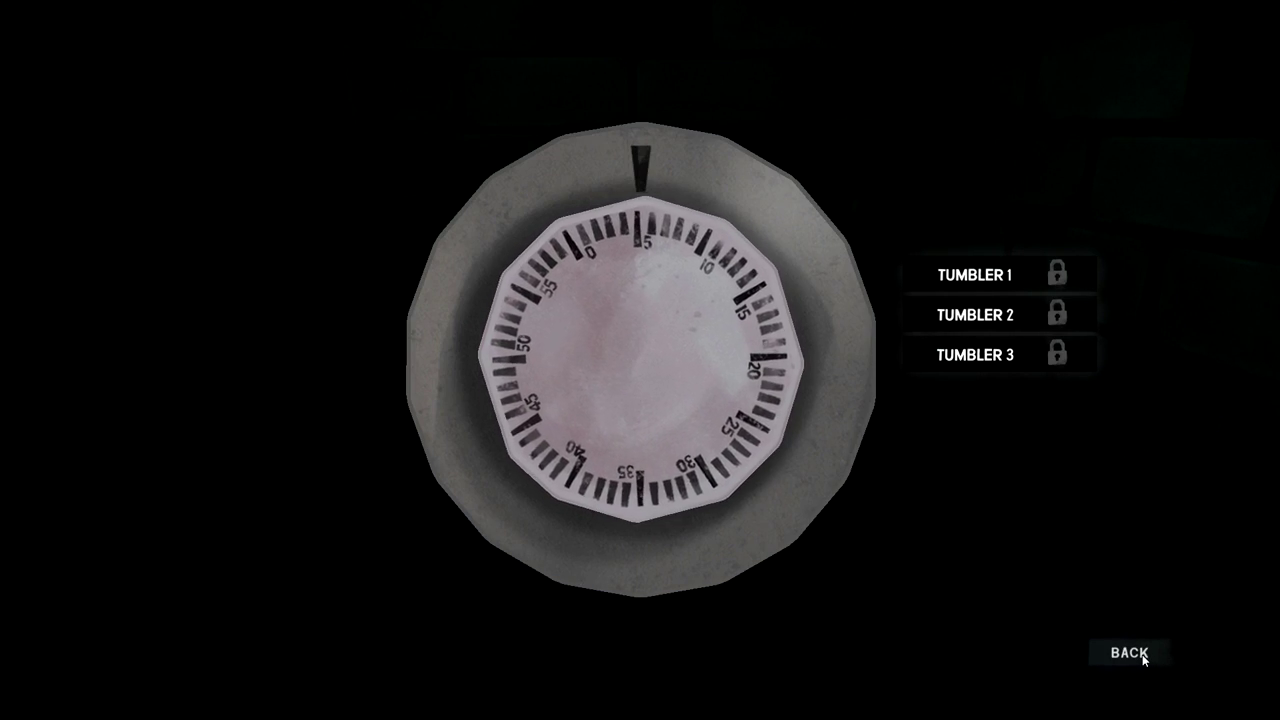
{"action": "left_click", "coordinate": [1143, 658]}
{"action": "left_click", "coordinate": [640, 360]}
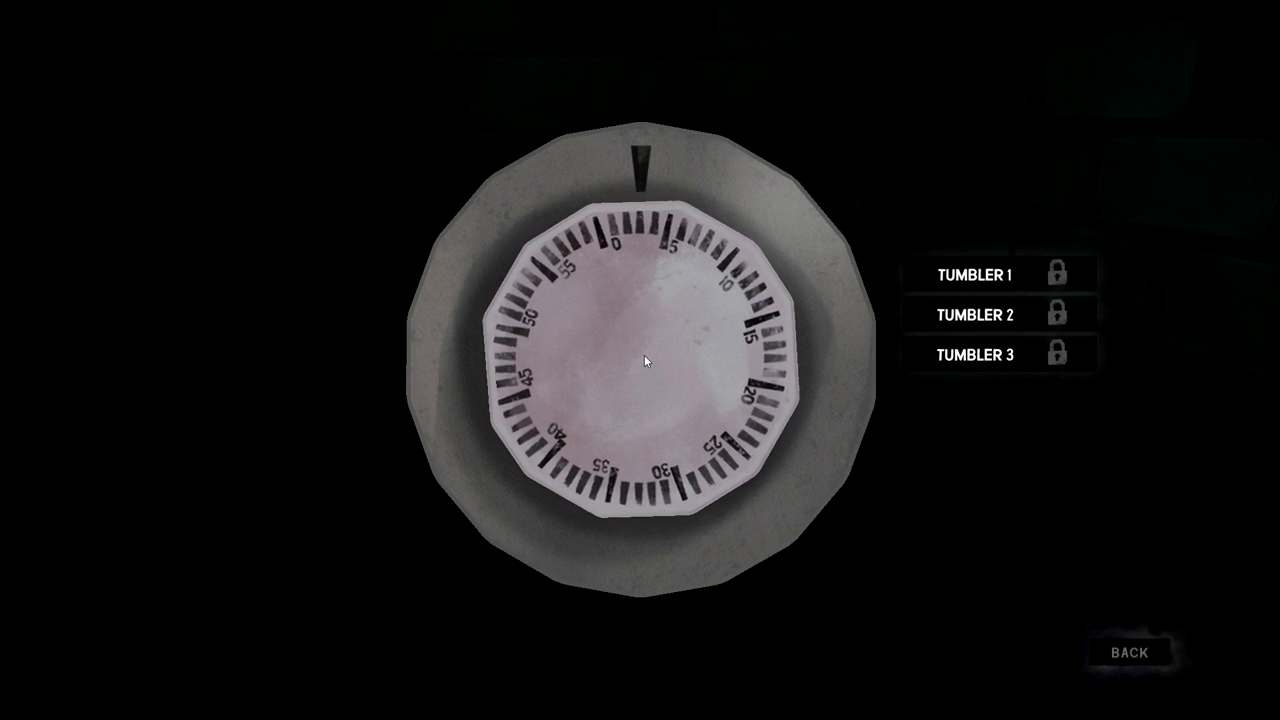
{"action": "key", "text": "Left"}
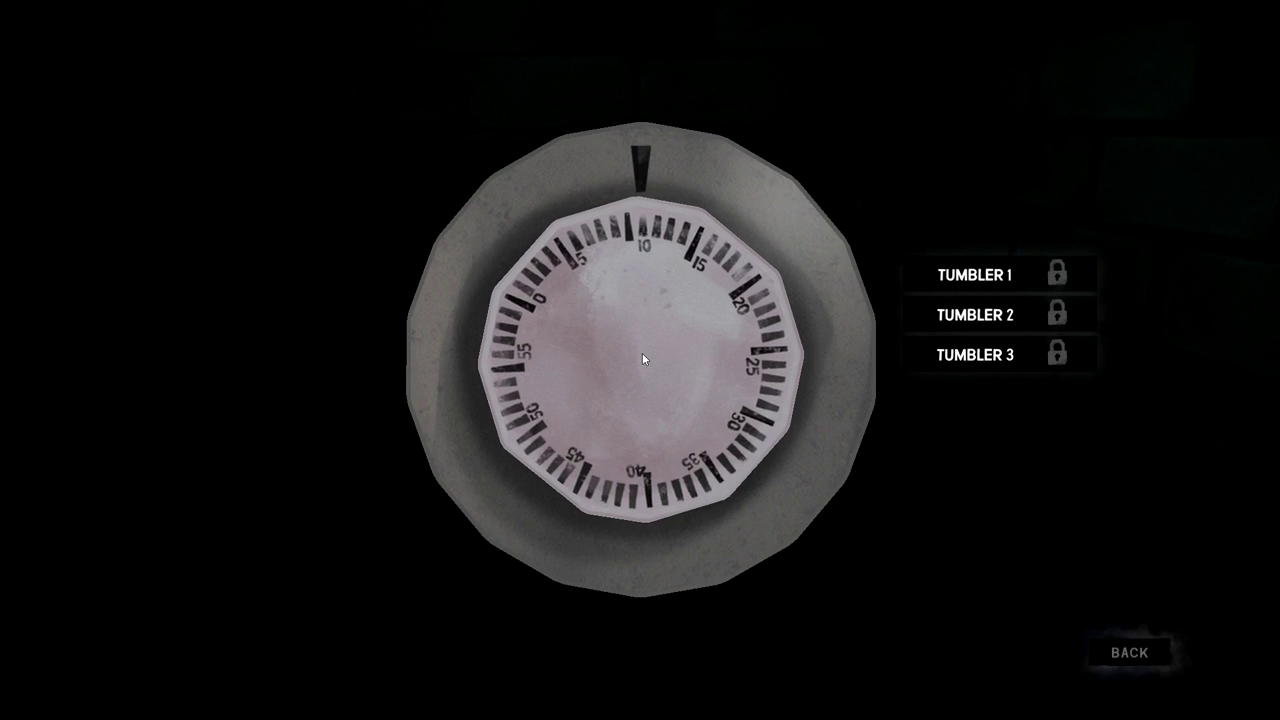
{"action": "key", "text": "Left"}
{"action": "key", "text": "Left"}
{"action": "key", "text": "Left"}
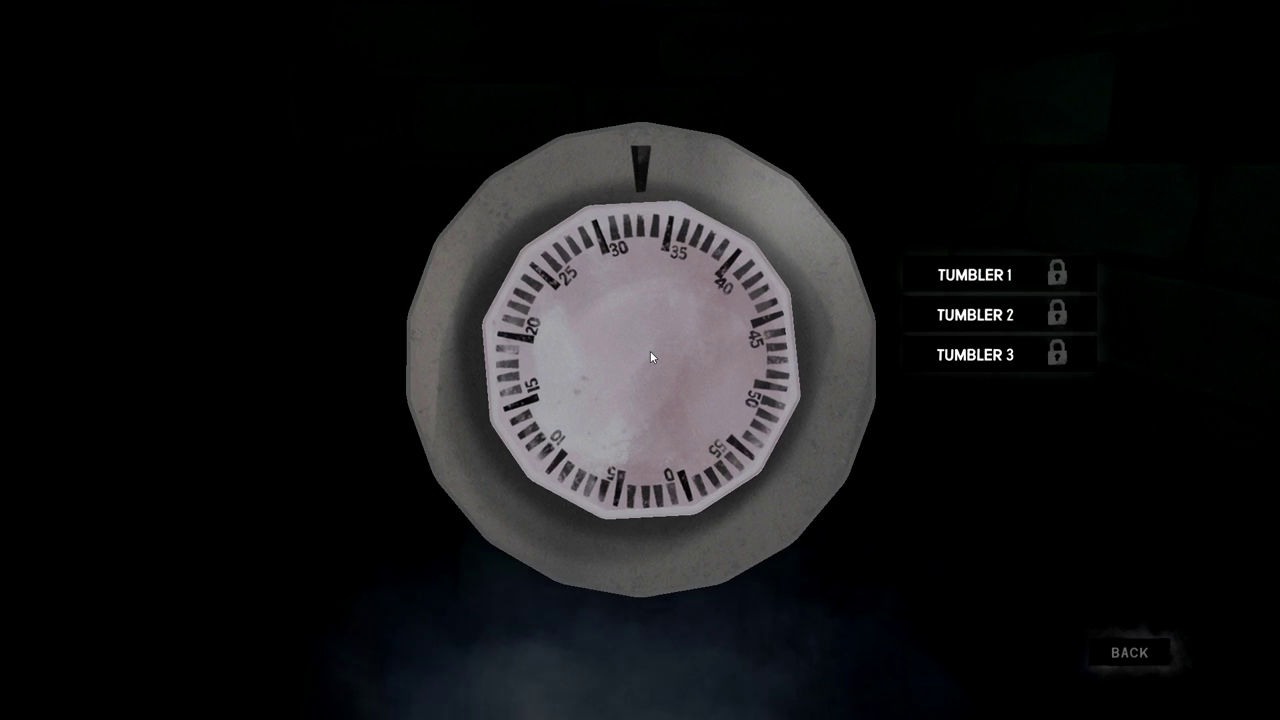
{"action": "key", "text": "Right"}
{"action": "key", "text": "Right"}
{"action": "key", "text": "Right"}
{"action": "key", "text": "Right"}
{"action": "key", "text": "Right"}
{"action": "key", "text": "Right"}
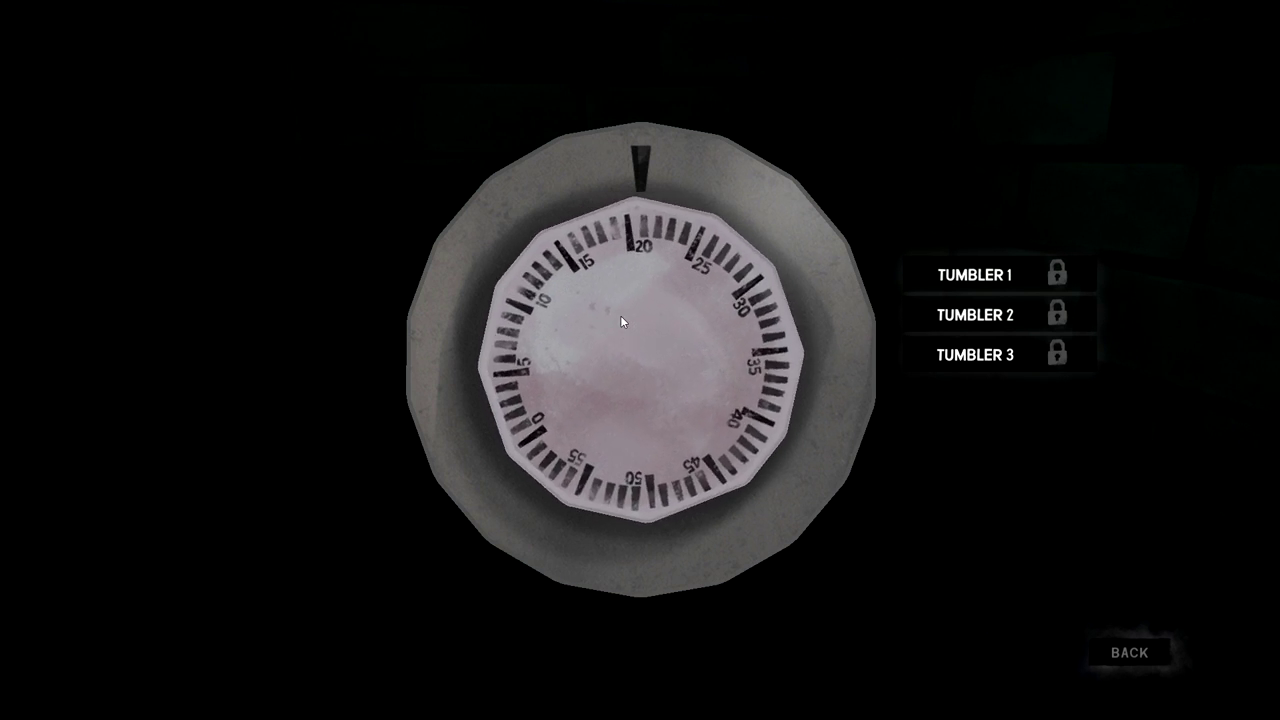
{"action": "key", "text": "Right"}
{"action": "key", "text": "Right"}
{"action": "key", "text": "Right"}
{"action": "key", "text": "Right"}
{"action": "key", "text": "Right"}
{"action": "key", "text": "Right"}
{"action": "key", "text": "Right"}
{"action": "key", "text": "Right"}
{"action": "key", "text": "Right"}
{"action": "key", "text": "Right"}
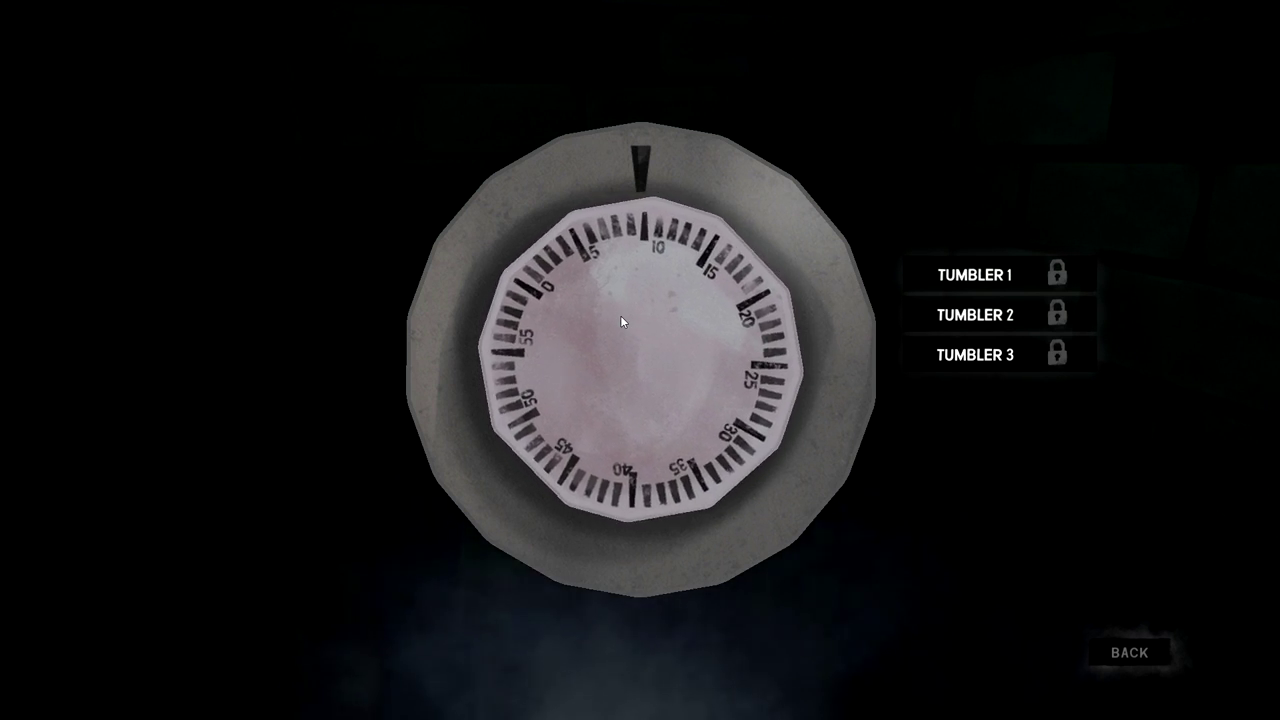
{"action": "key", "text": "Right"}
{"action": "key", "text": "Right"}
{"action": "key", "text": "Right"}
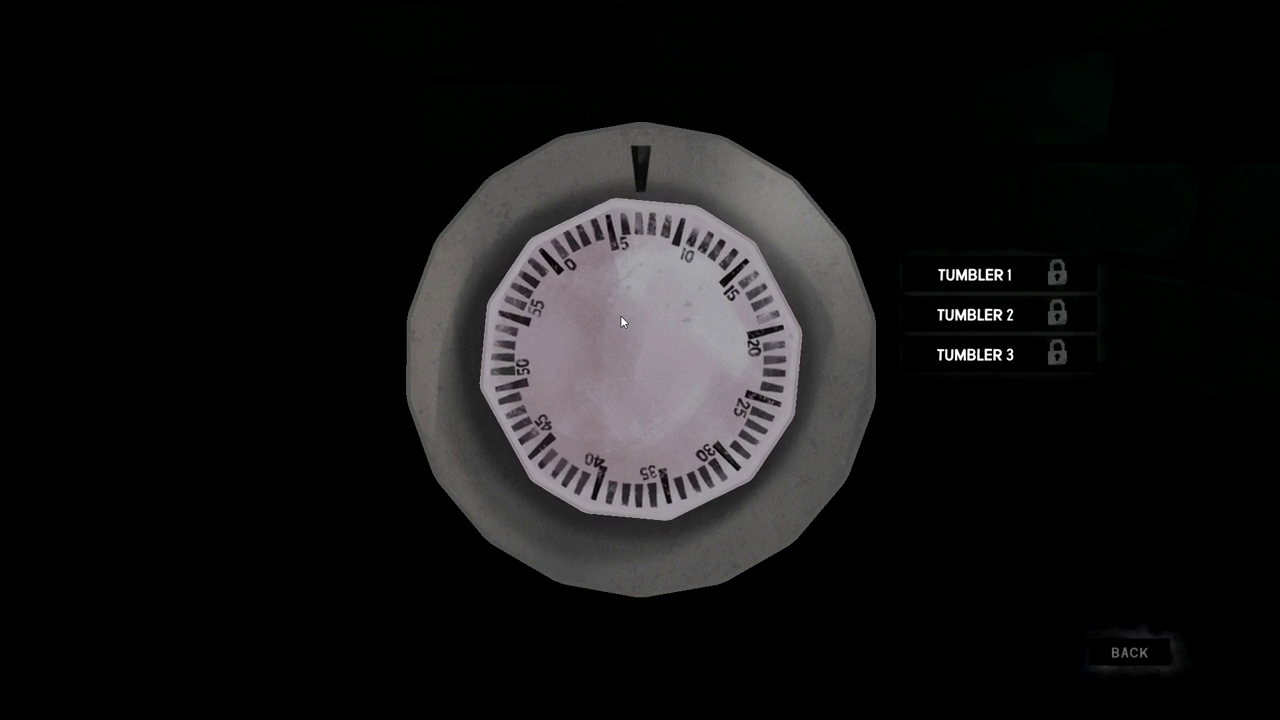
{"action": "key", "text": "Right"}
{"action": "key", "text": "Right"}
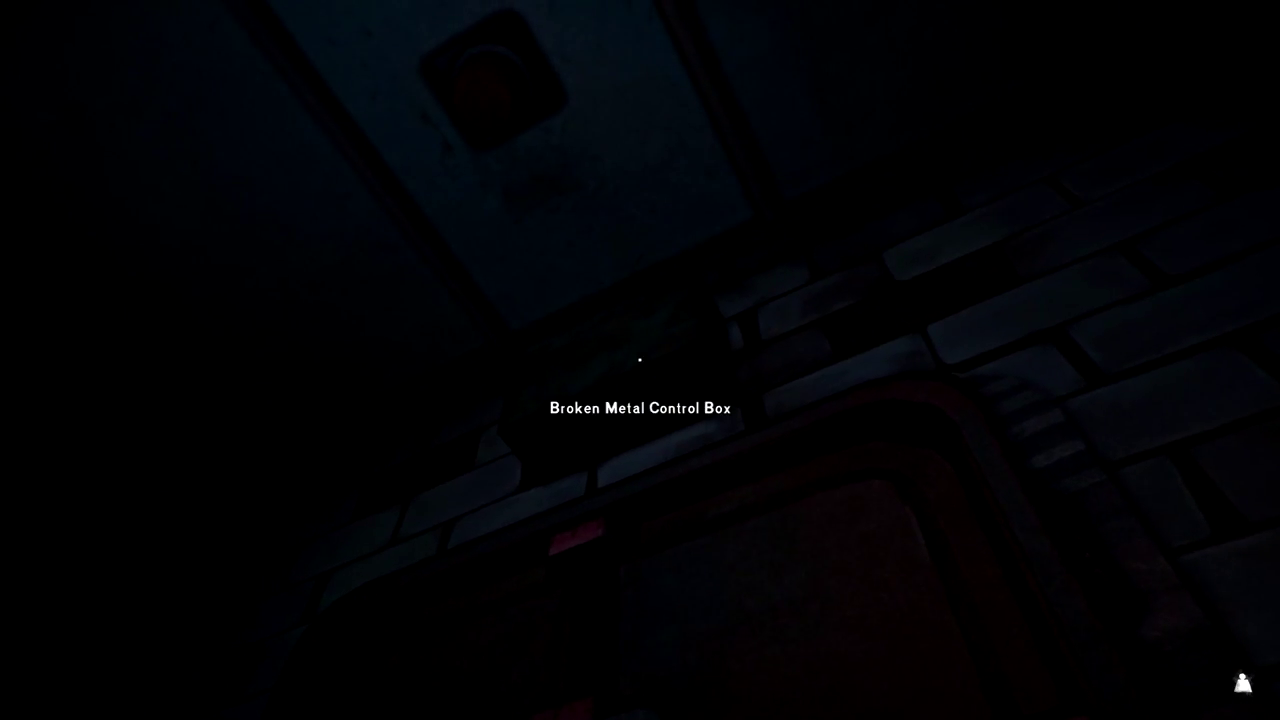
{"action": "left_click", "coordinate": [640, 360]}
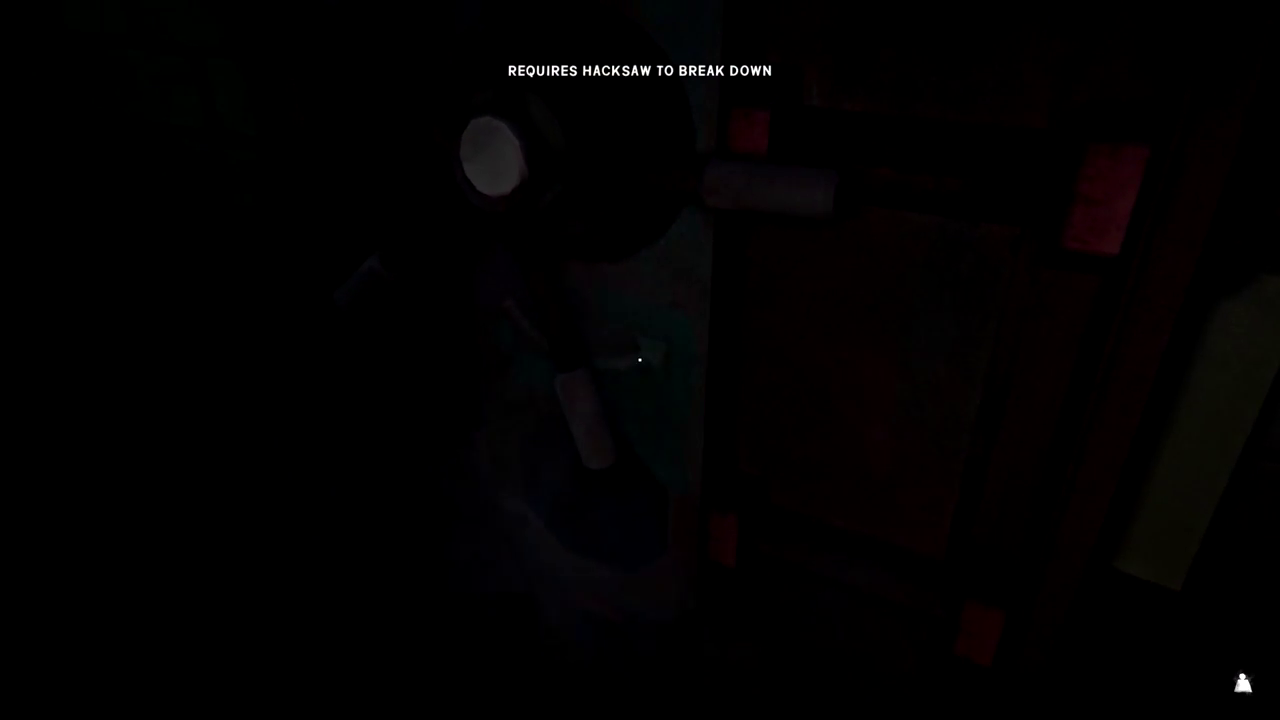
{"action": "left_click", "coordinate": [640, 360]}
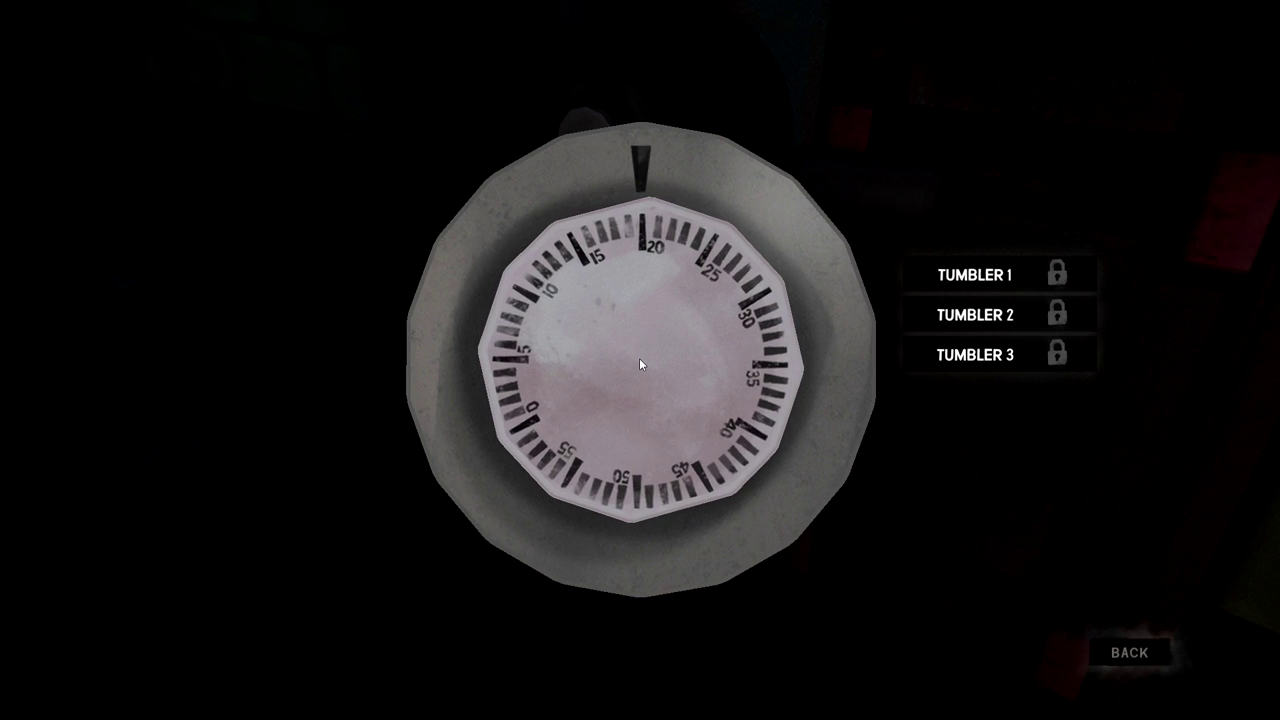
- Turn the dial from about 14 toward 18 to unlock the first tumbler
{"action": "key", "text": "a"}
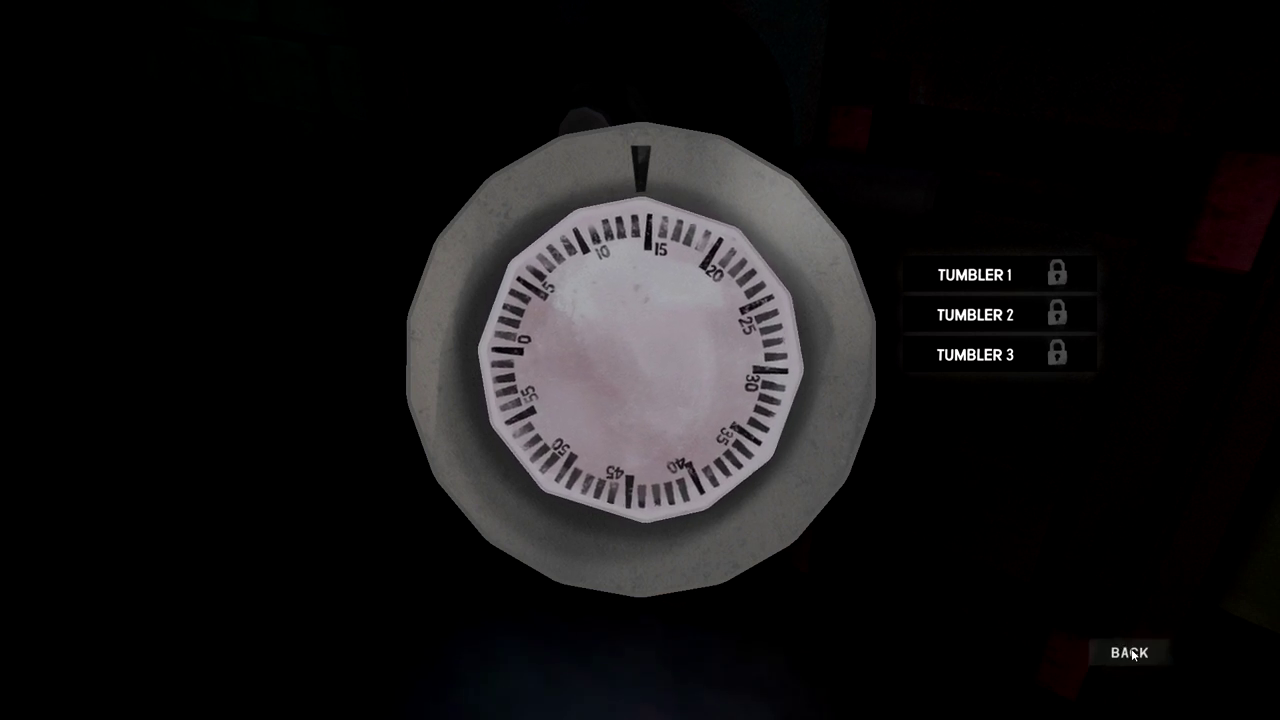
{"action": "key", "text": "d"}
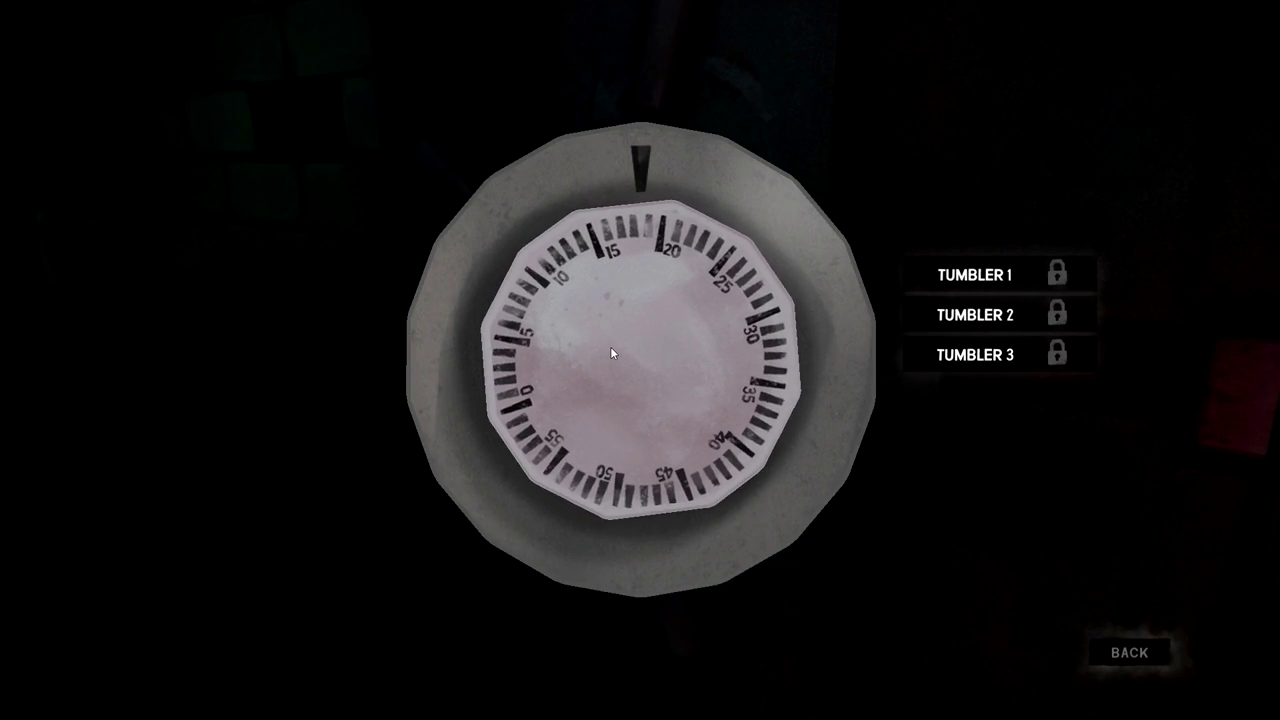
{"action": "key", "text": "d"}
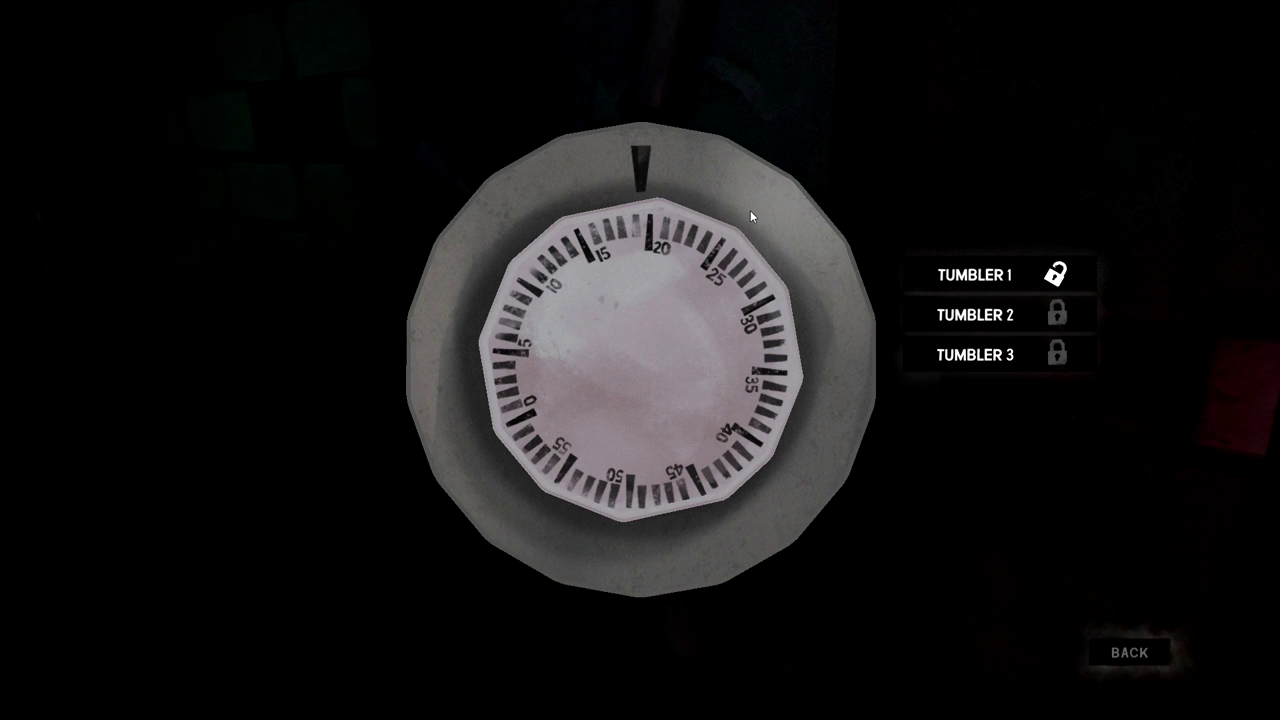
- Spin the dial counterclockwise past 0 toward 30 to unlock the second tumbler
{"action": "key", "text": "a"}
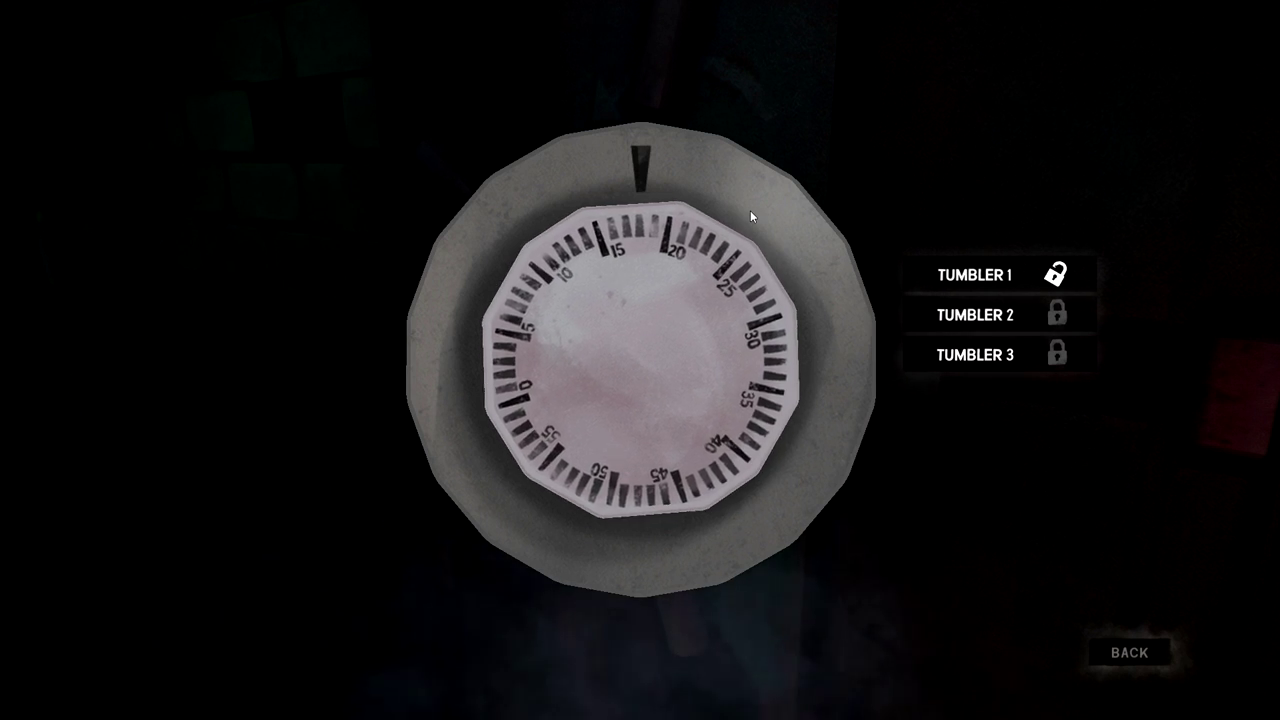
{"action": "key", "text": "a"}
{"action": "key", "text": "a"}
{"action": "key", "text": "a"}
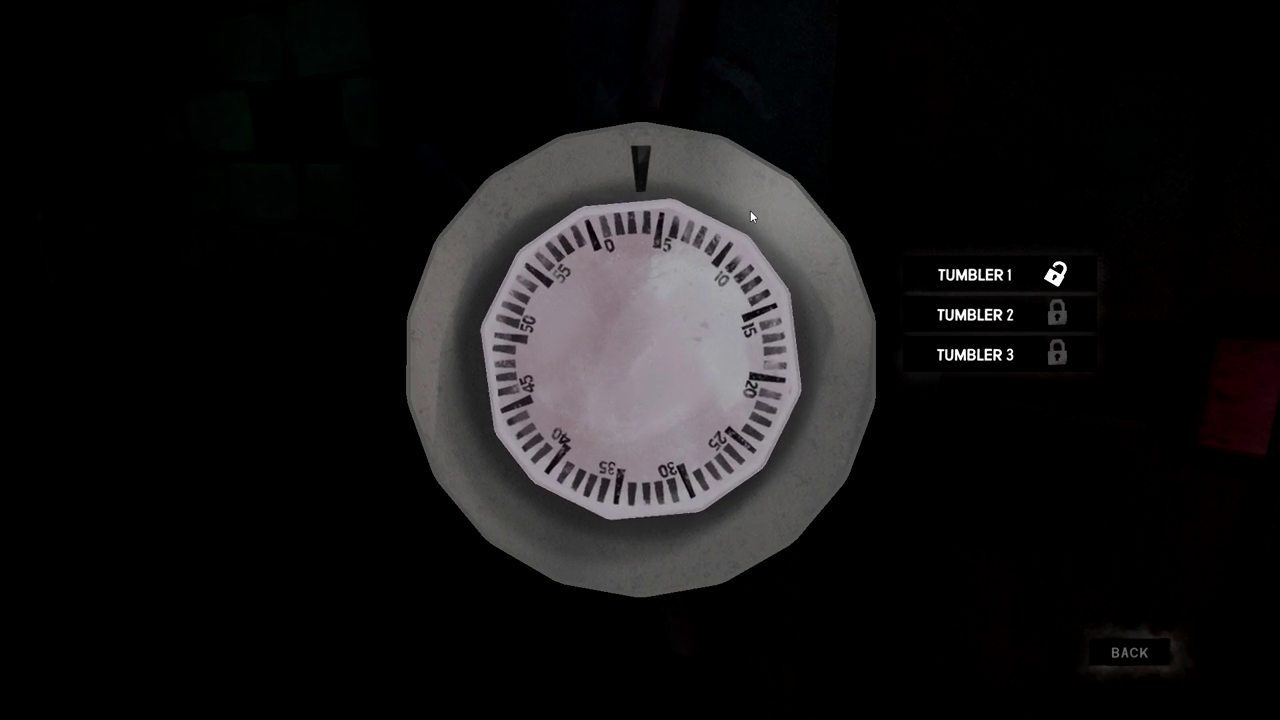
{"action": "key", "text": "a"}
{"action": "key", "text": "a"}
{"action": "key", "text": "a"}
{"action": "key", "text": "a"}
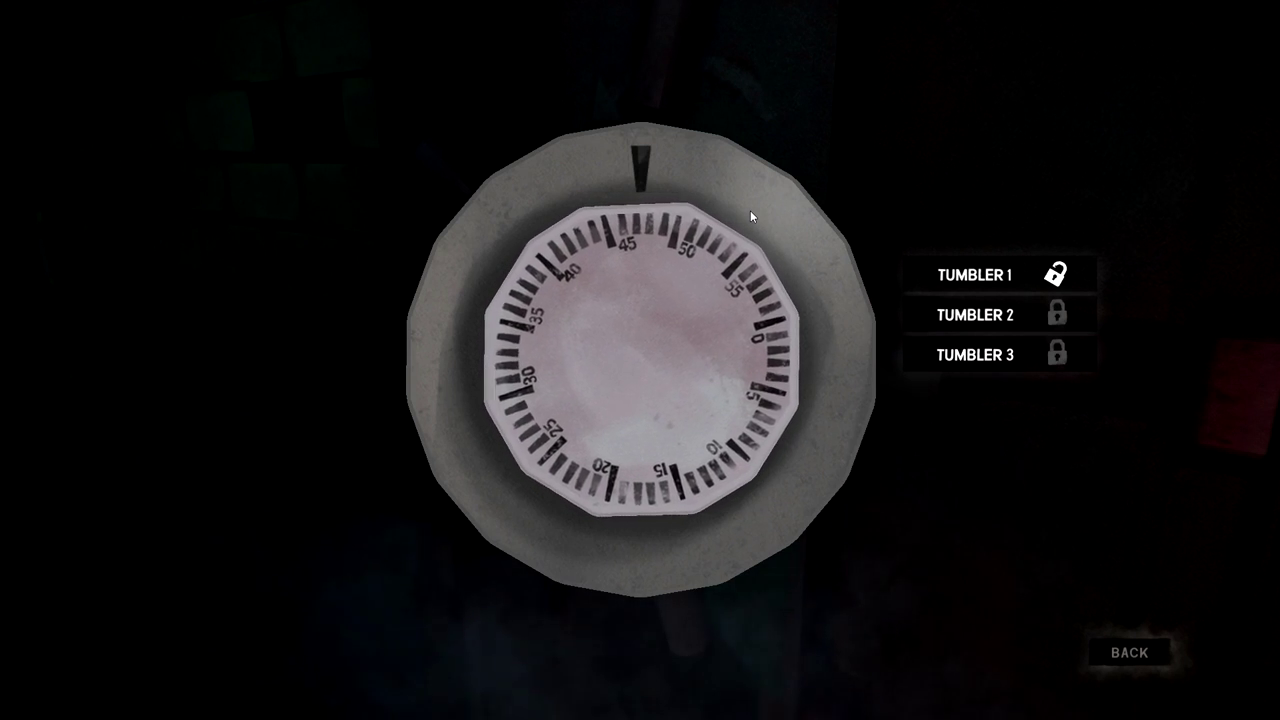
{"action": "key", "text": "a"}
{"action": "key", "text": "a"}
{"action": "key", "text": "a"}
{"action": "key", "text": "a"}
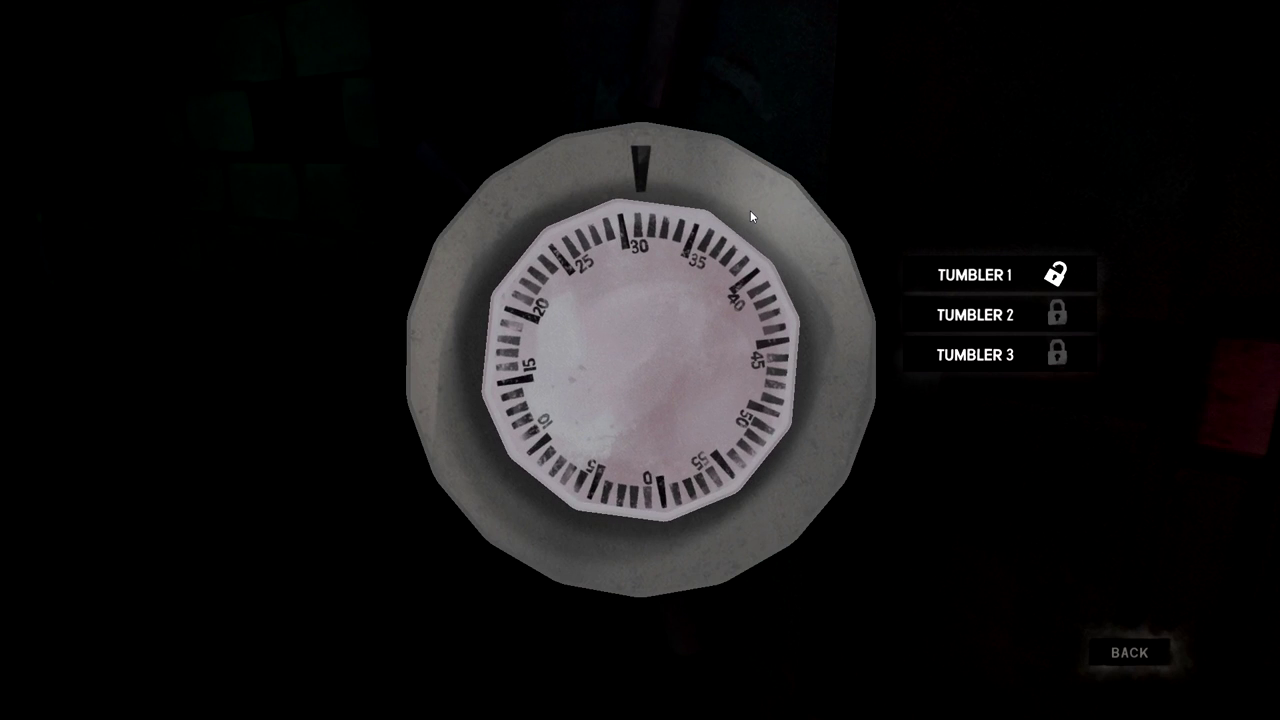
{"action": "key", "text": "a"}
{"action": "key", "text": "a"}
{"action": "key", "text": "a"}
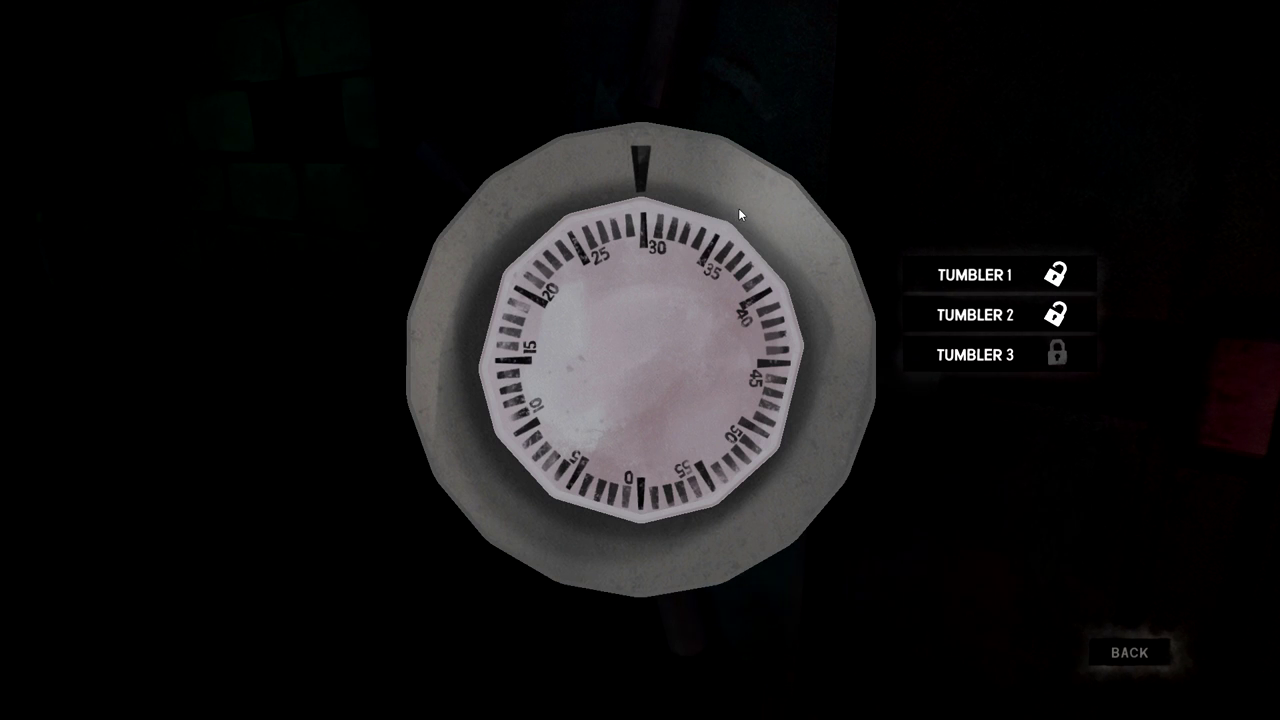
{"action": "key", "text": "d"}
- Turn the dial clockwise toward the final number for the third tumbler
{"action": "key", "text": "d"}
{"action": "key", "text": "d"}
{"action": "key", "text": "d"}
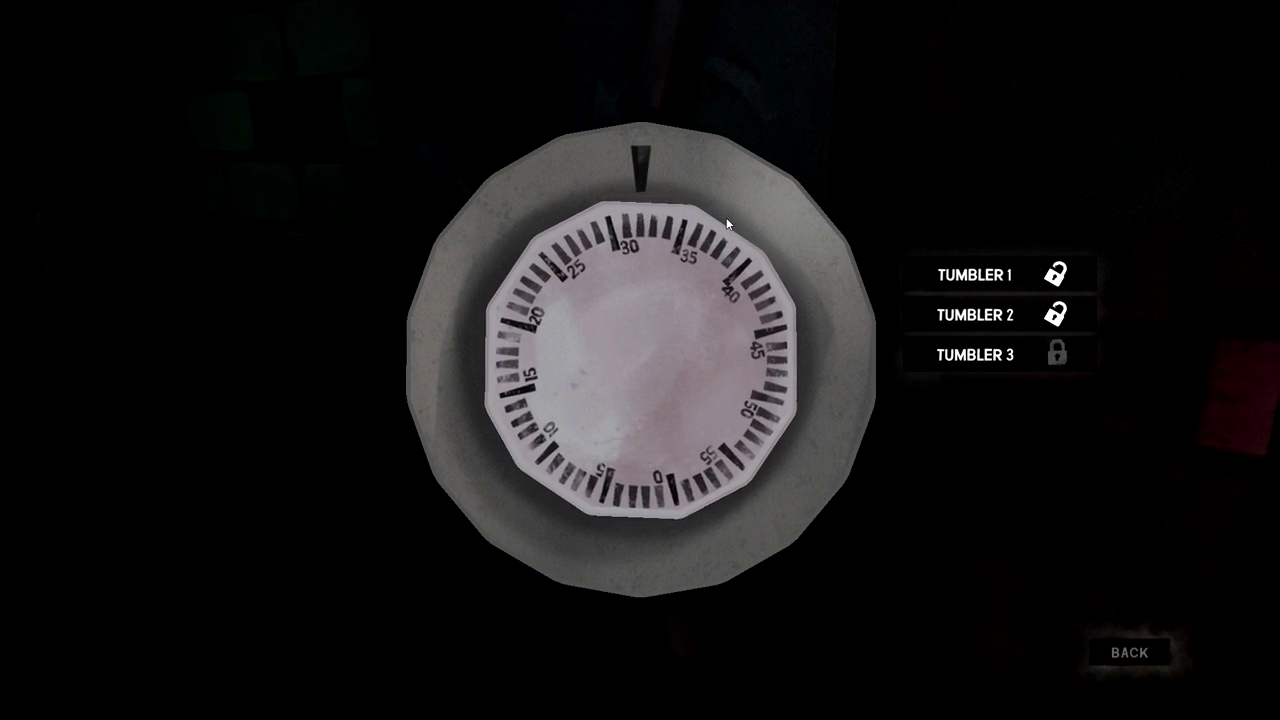
{"action": "key", "text": "d"}
{"action": "key", "text": "d"}
{"action": "key", "text": "d"}
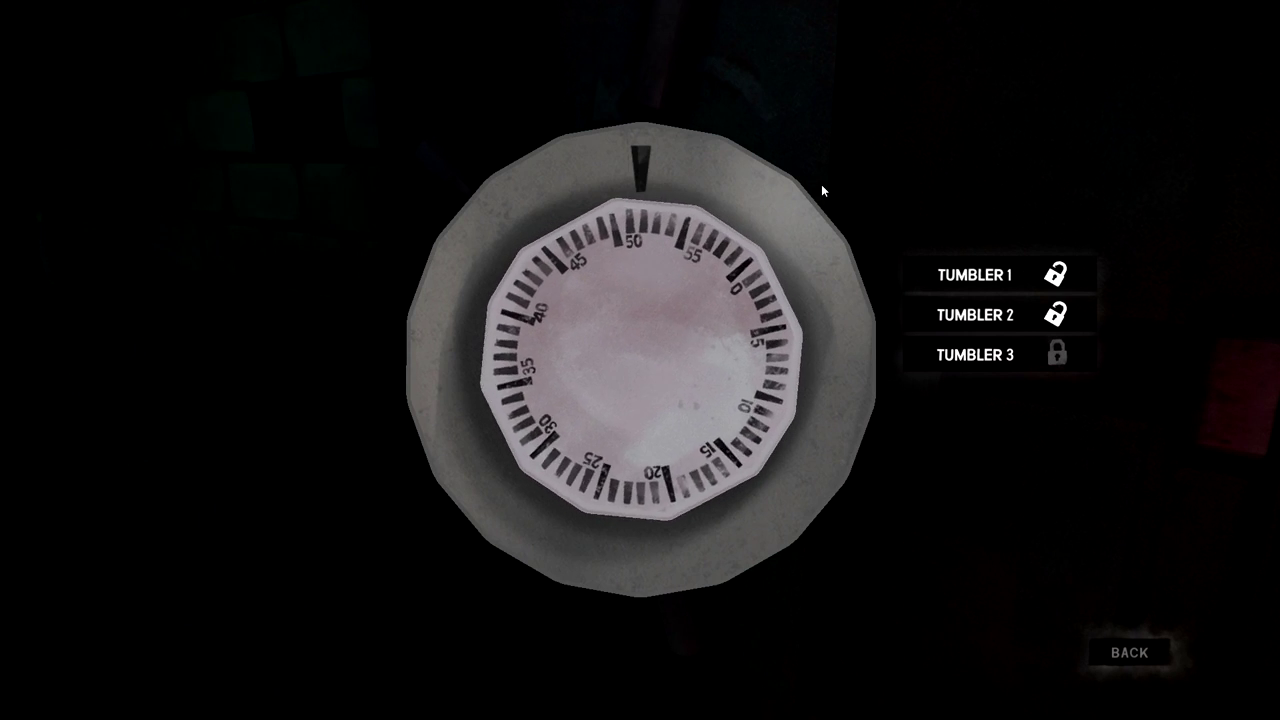
{"action": "key", "text": "d"}
{"action": "key", "text": "d"}
{"action": "key", "text": "d"}
{"action": "key", "text": "d"}
{"action": "key", "text": "d"}
{"action": "key", "text": "d"}
{"action": "key", "text": "d"}
{"action": "key", "text": "d"}
{"action": "key", "text": "d"}
{"action": "key", "text": "d"}
{"action": "key", "text": "d"}
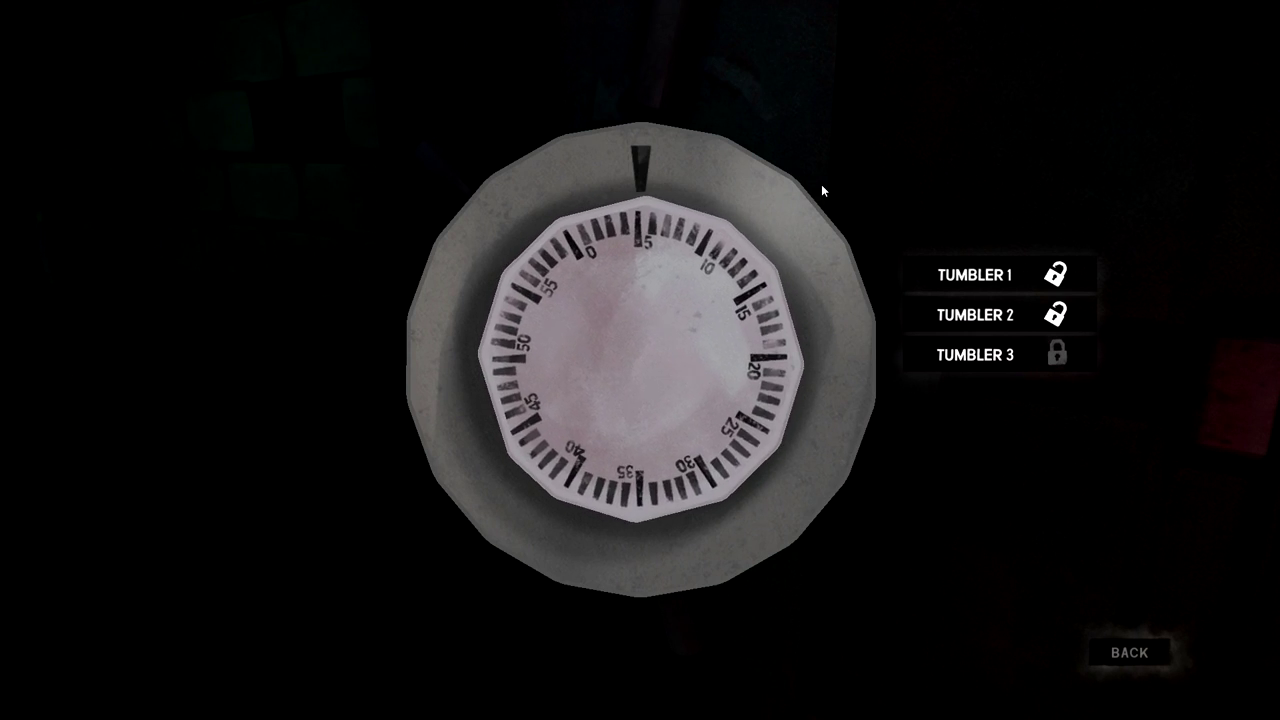
{"action": "key", "text": "d"}
{"action": "key", "text": "d"}
{"action": "key", "text": "d"}
{"action": "key", "text": "d"}
{"action": "key", "text": "d"}
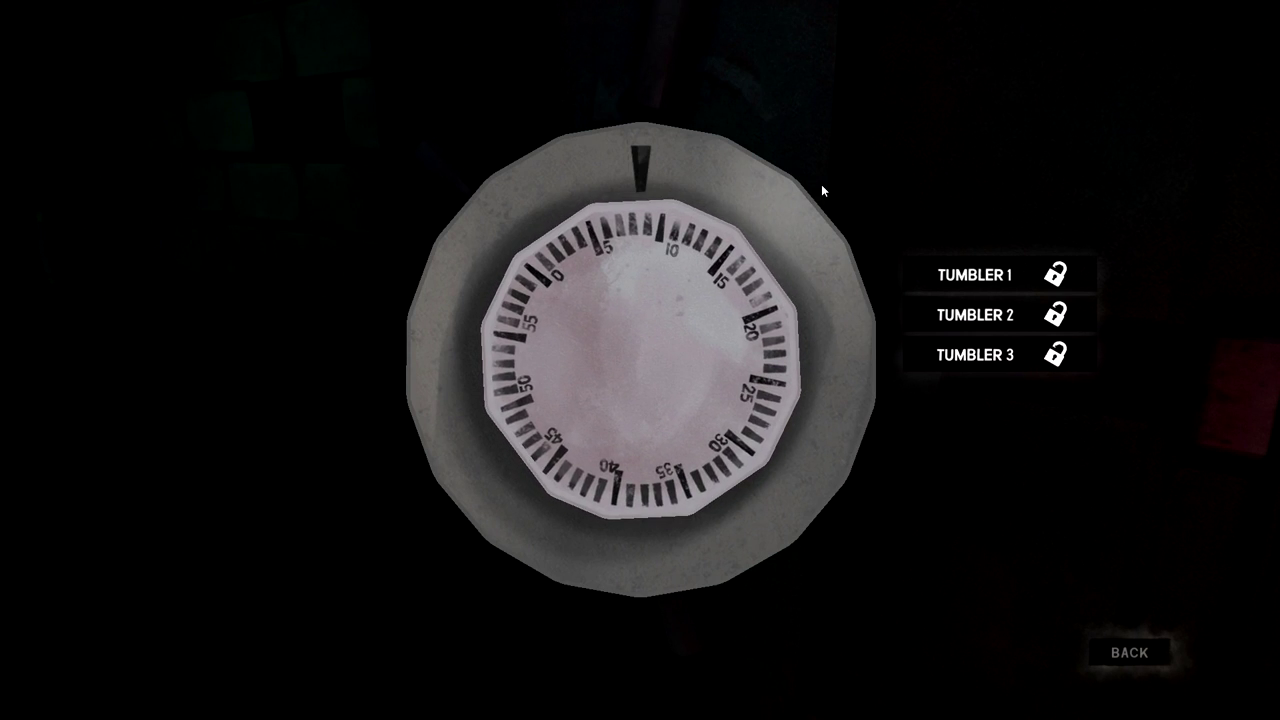
- Open the vault door, search the metal container inside, and bring up the backpack
{"action": "left_click", "coordinate": [1068, 498]}
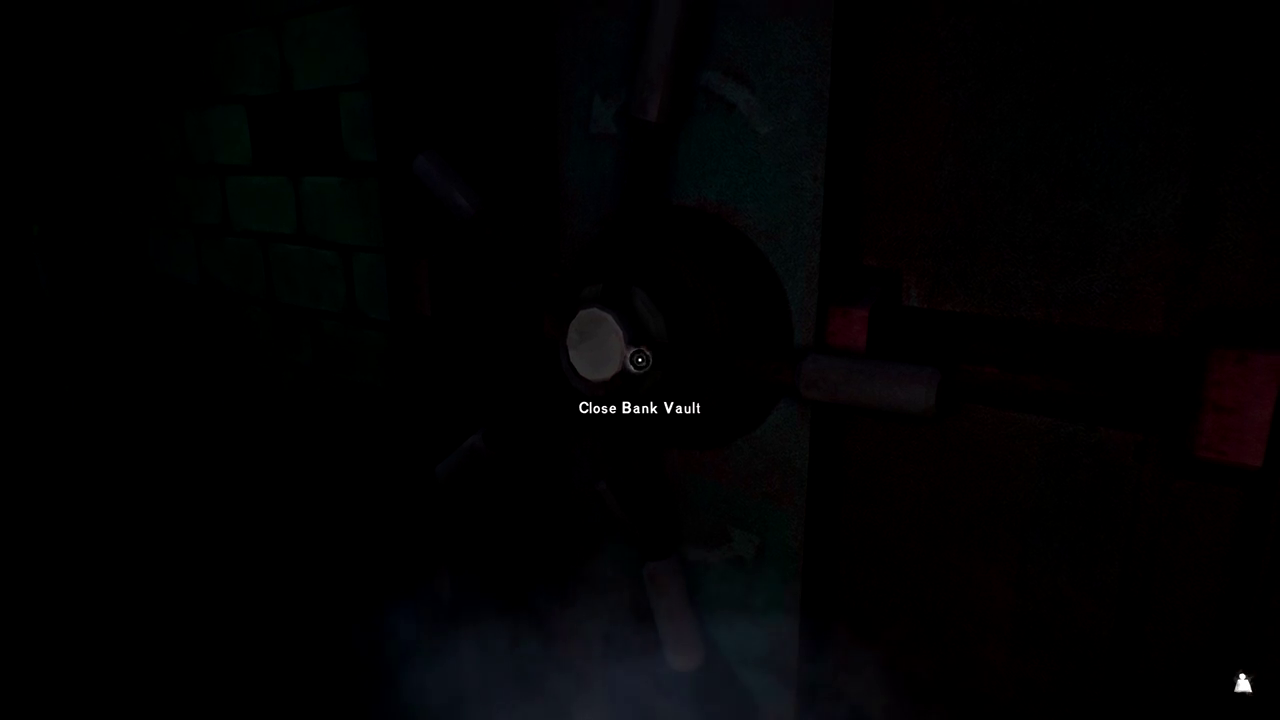
{"action": "key", "text": "w"}
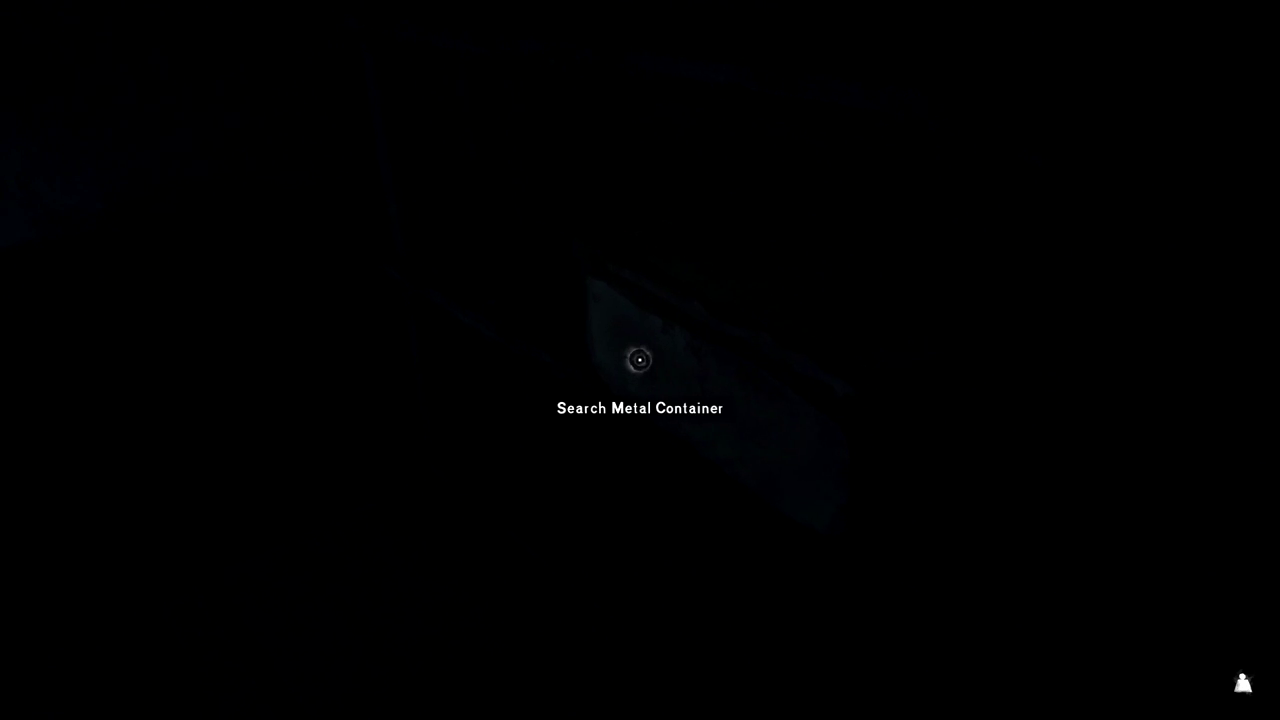
{"action": "left_click", "coordinate": [640, 360]}
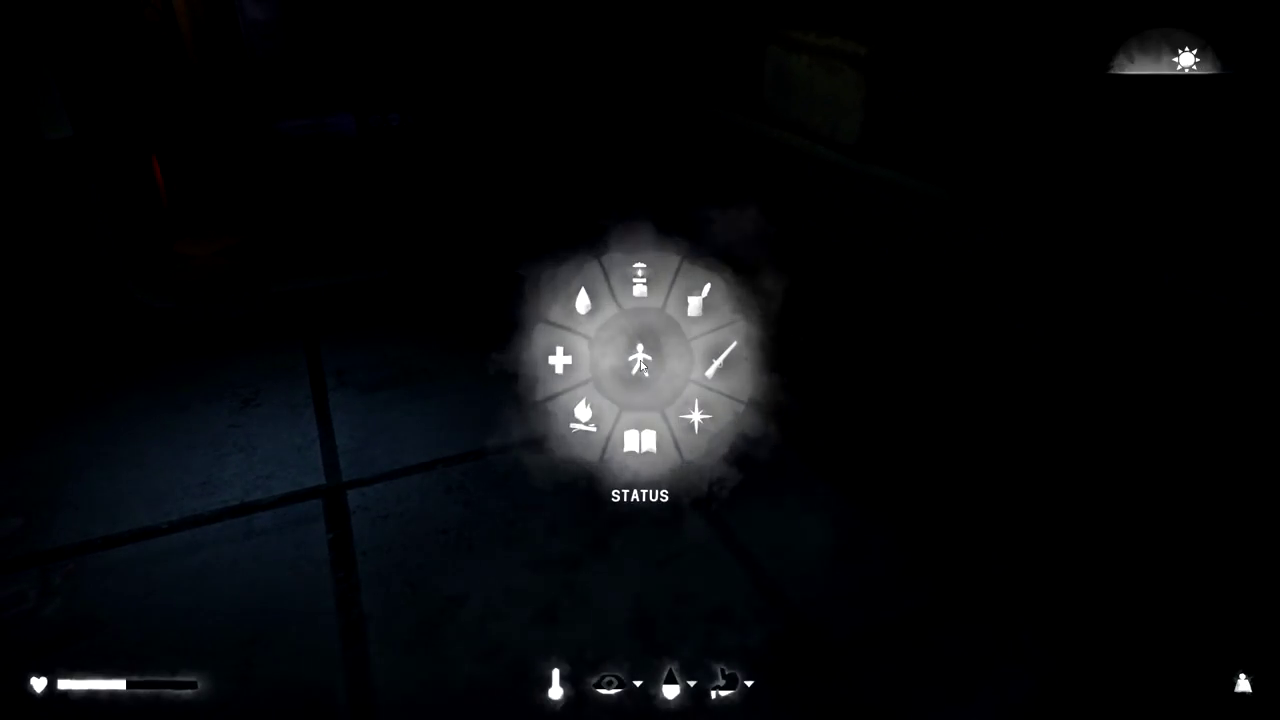
{"action": "key", "text": "i"}
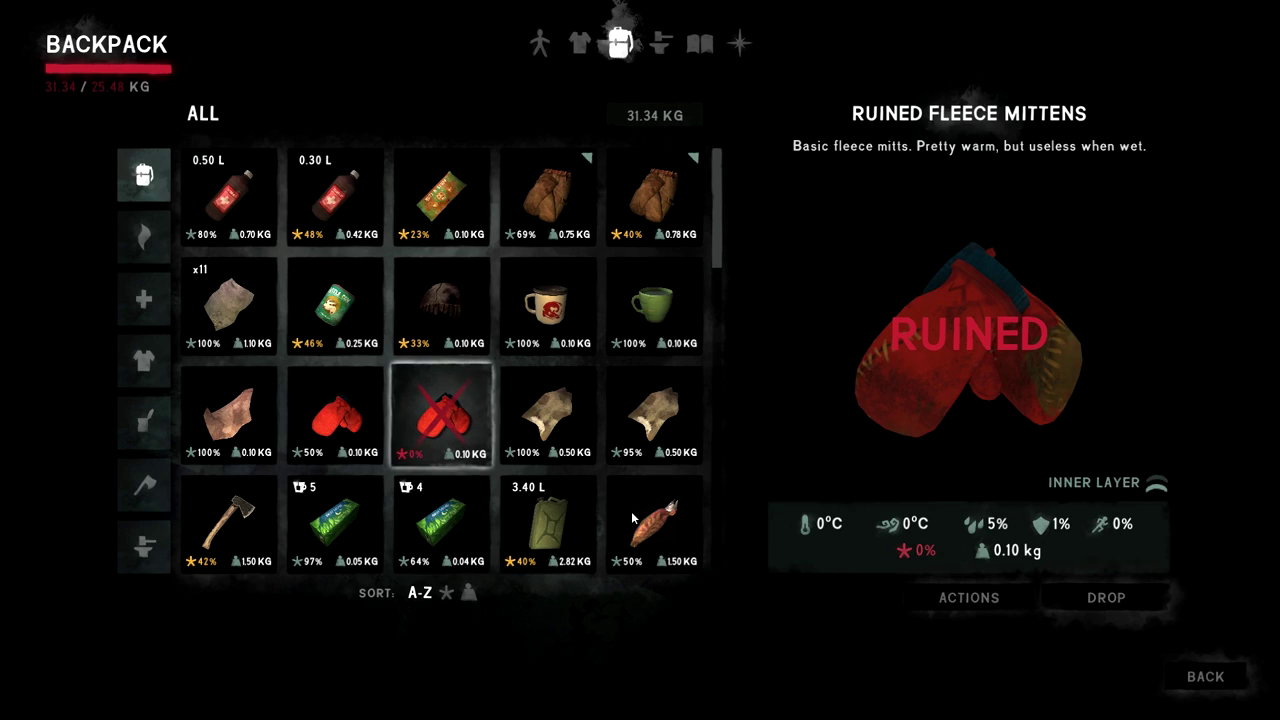
- Drop the ruined fleece mittens and ragged cotton toque, leaving the pack at 31.14 kg
{"action": "left_click", "coordinate": [1097, 601]}
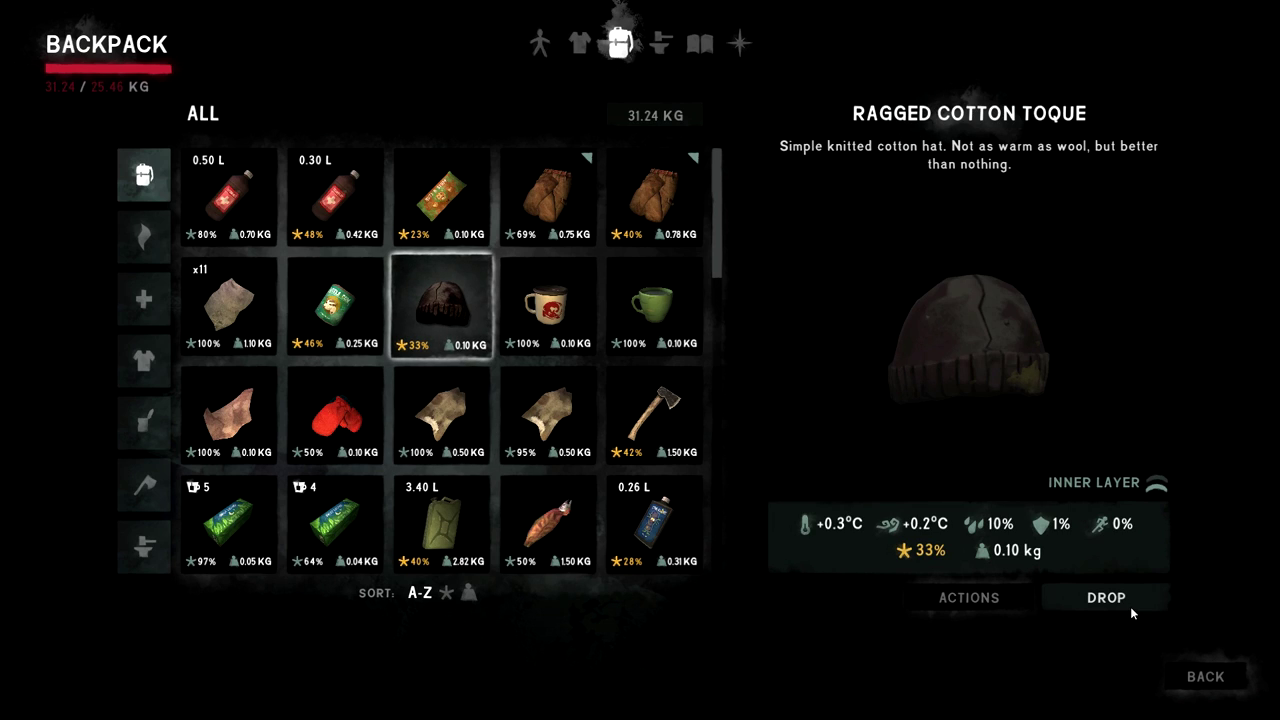
{"action": "left_click", "coordinate": [1130, 606]}
{"action": "scroll", "coordinate": [592, 490], "scroll_direction": "down", "scroll_amount": 1}
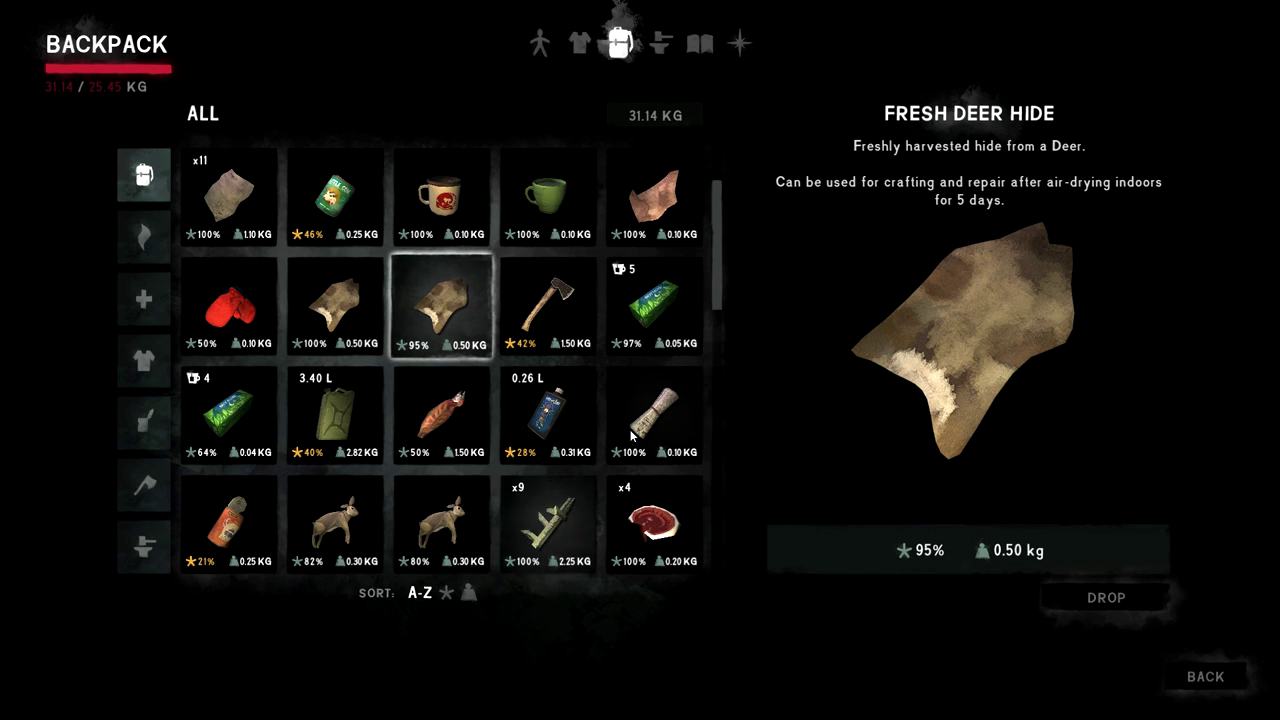
{"action": "left_click", "coordinate": [1197, 687]}
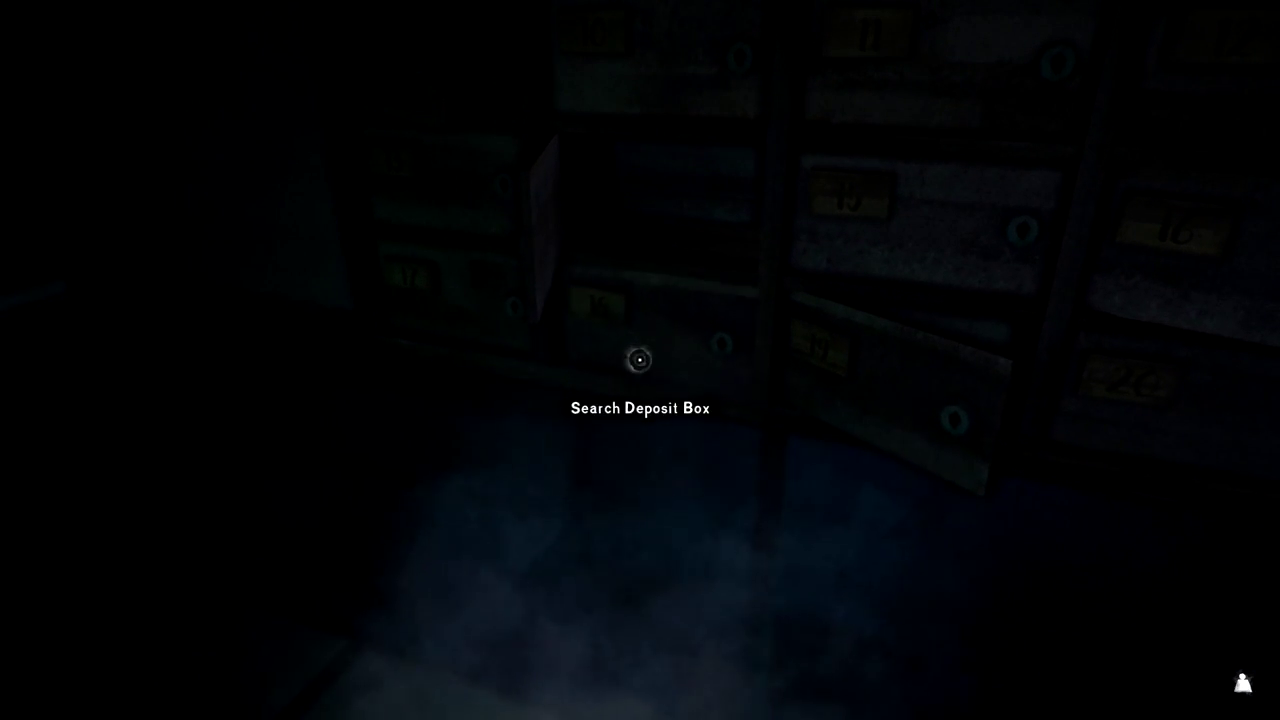
- Search the first unlocked deposit boxes, collecting a stack of papers
{"action": "key", "text": "f"}
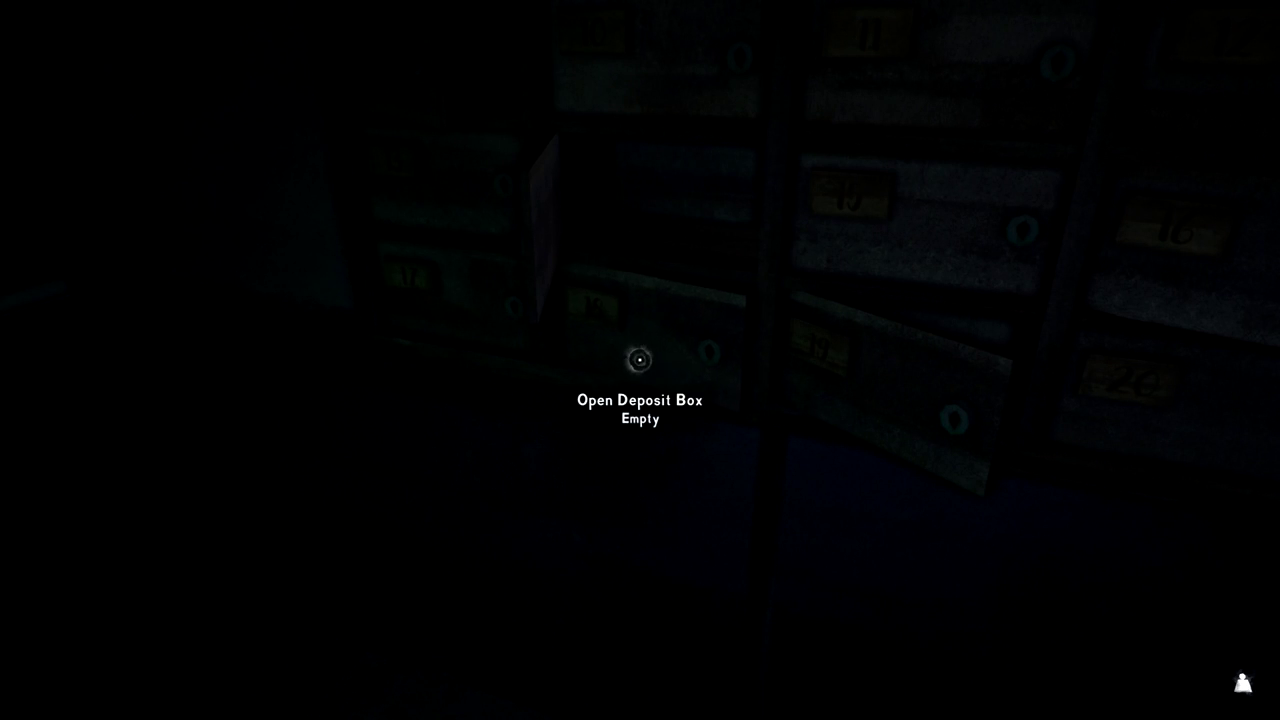
{"action": "key", "text": "f"}
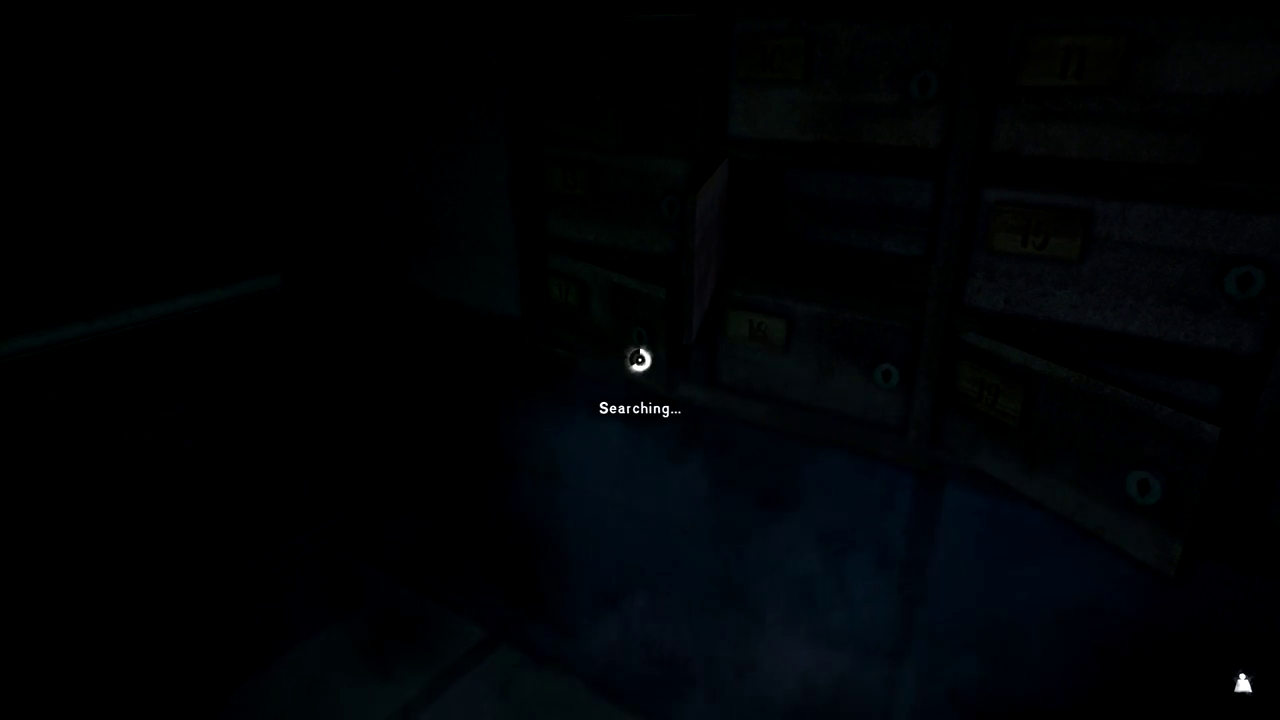
{"action": "left_click", "coordinate": [640, 360]}
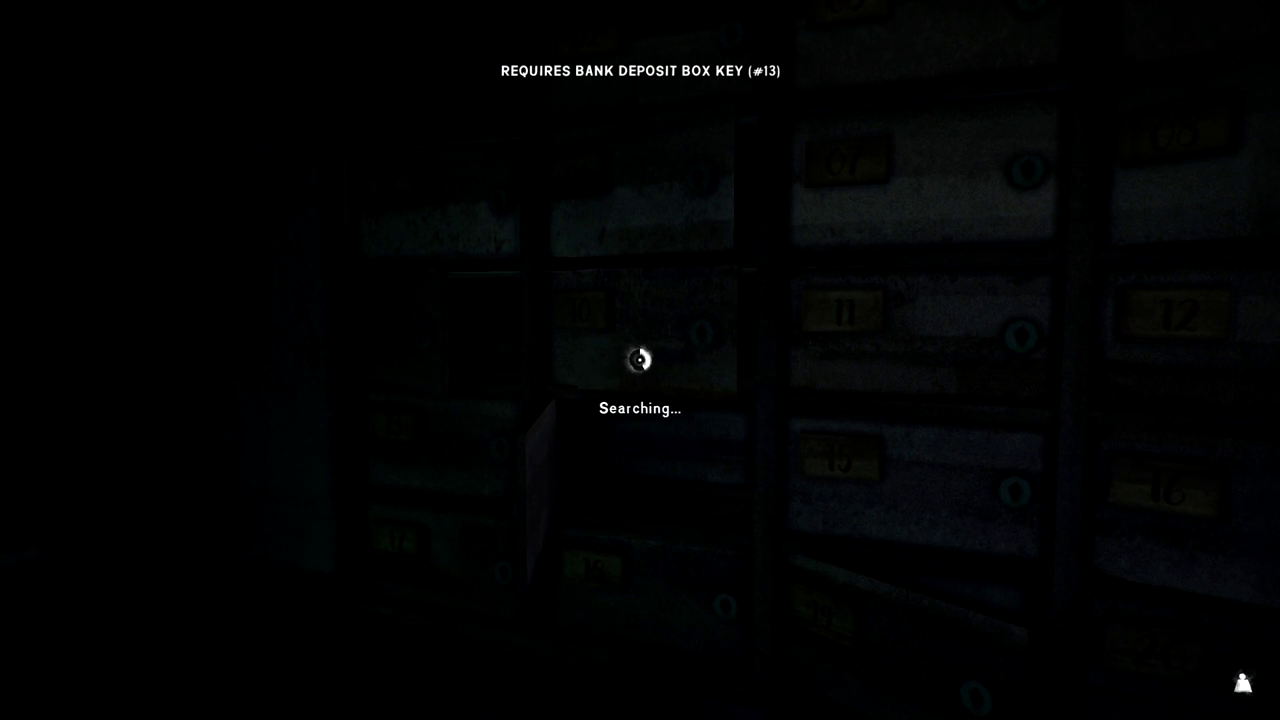
{"action": "key", "text": "f"}
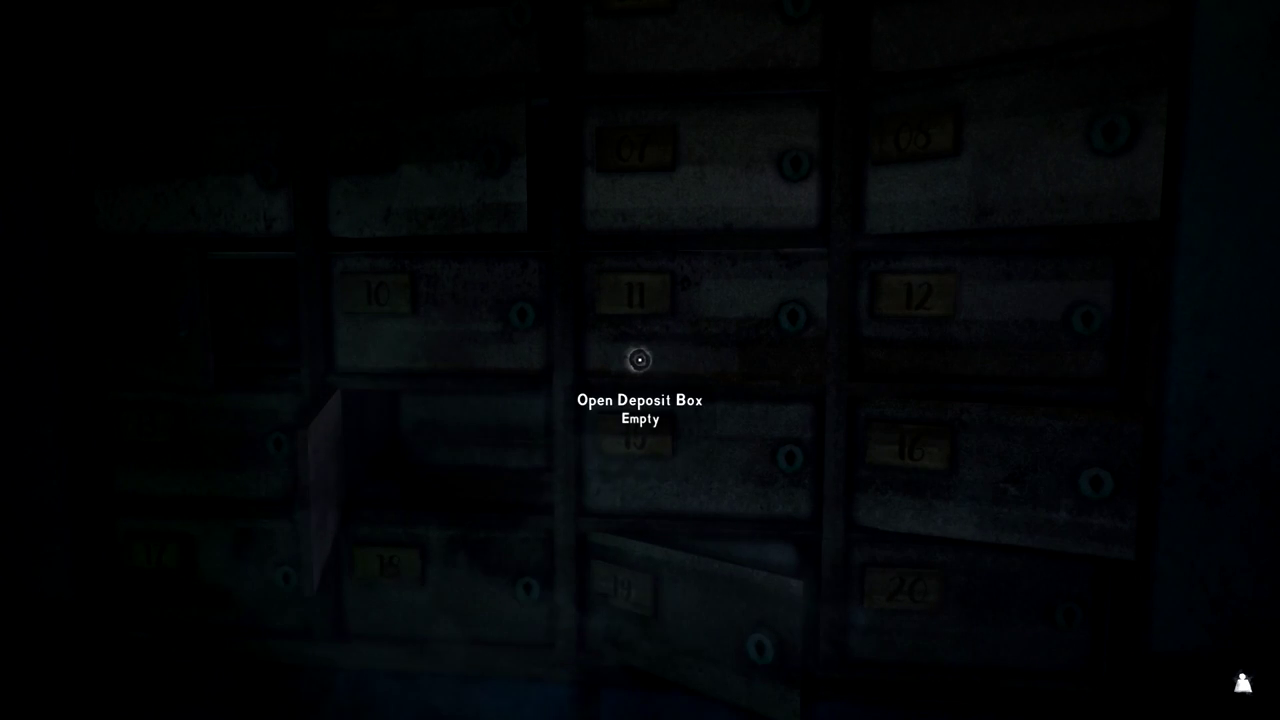
- Check deposit boxes 15, 20 and 7, dismissing the found book and cash
{"action": "key", "text": "f"}
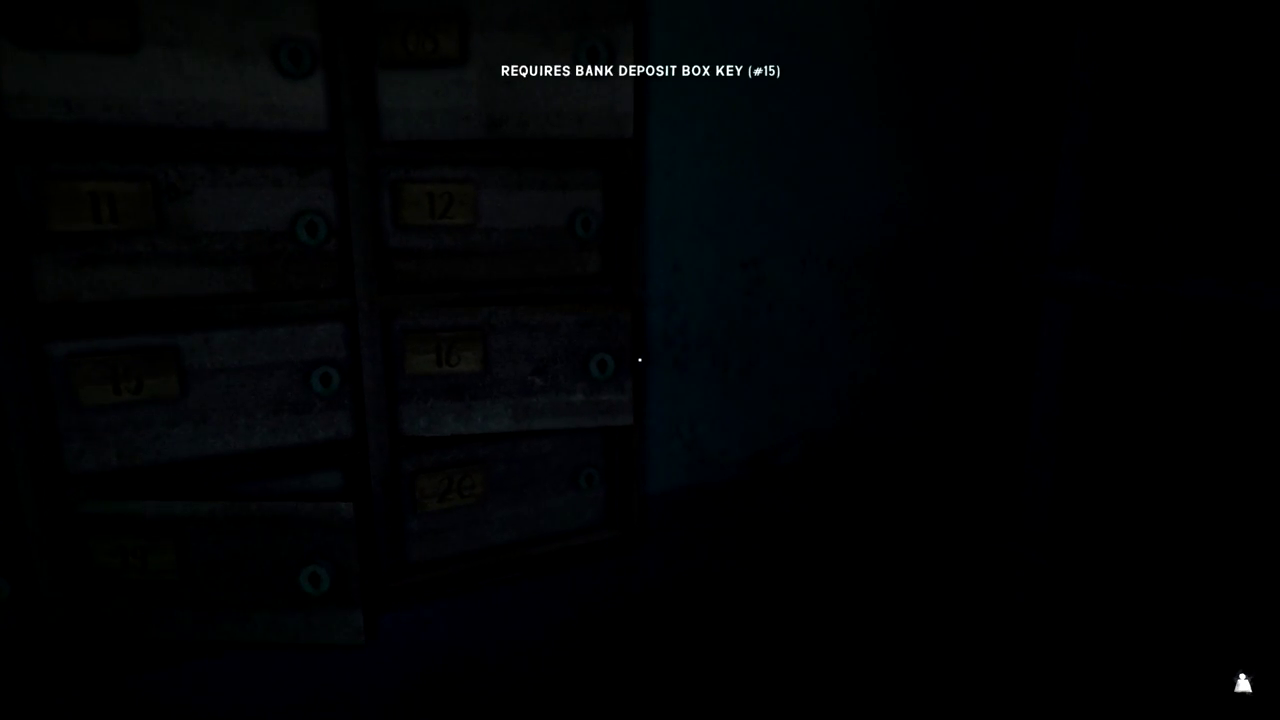
{"action": "key", "text": "f"}
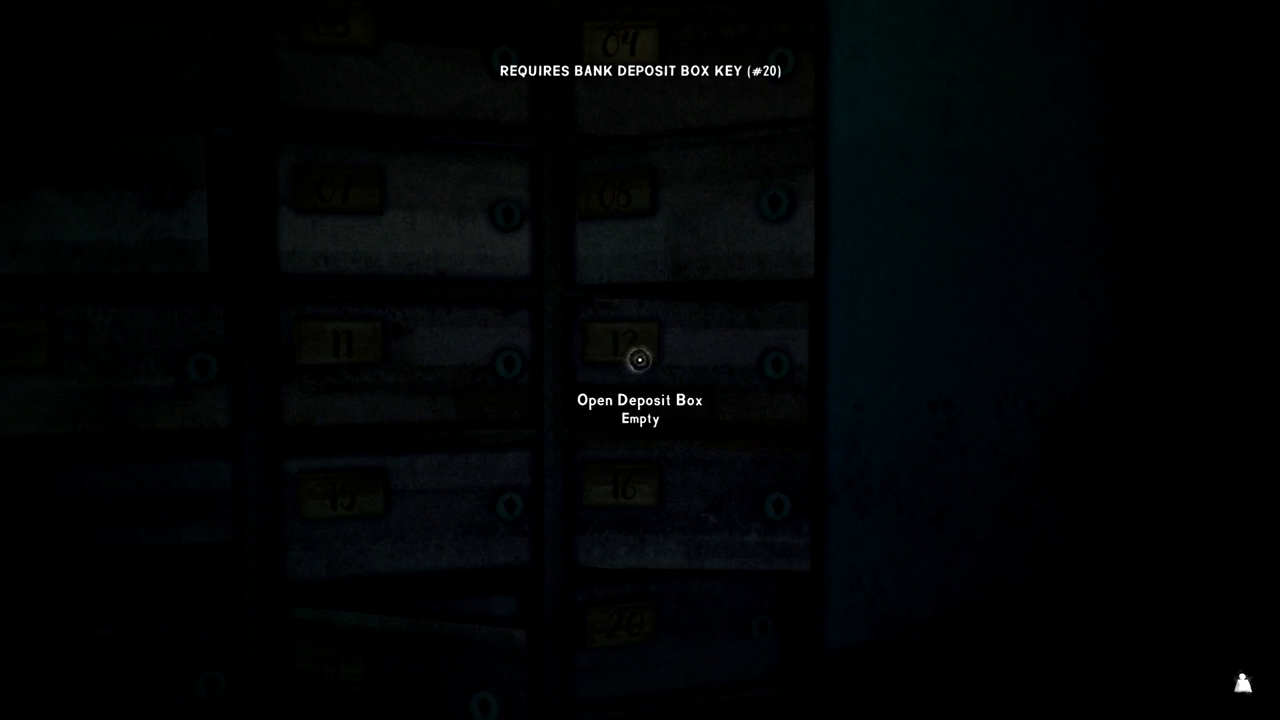
{"action": "key", "text": "f"}
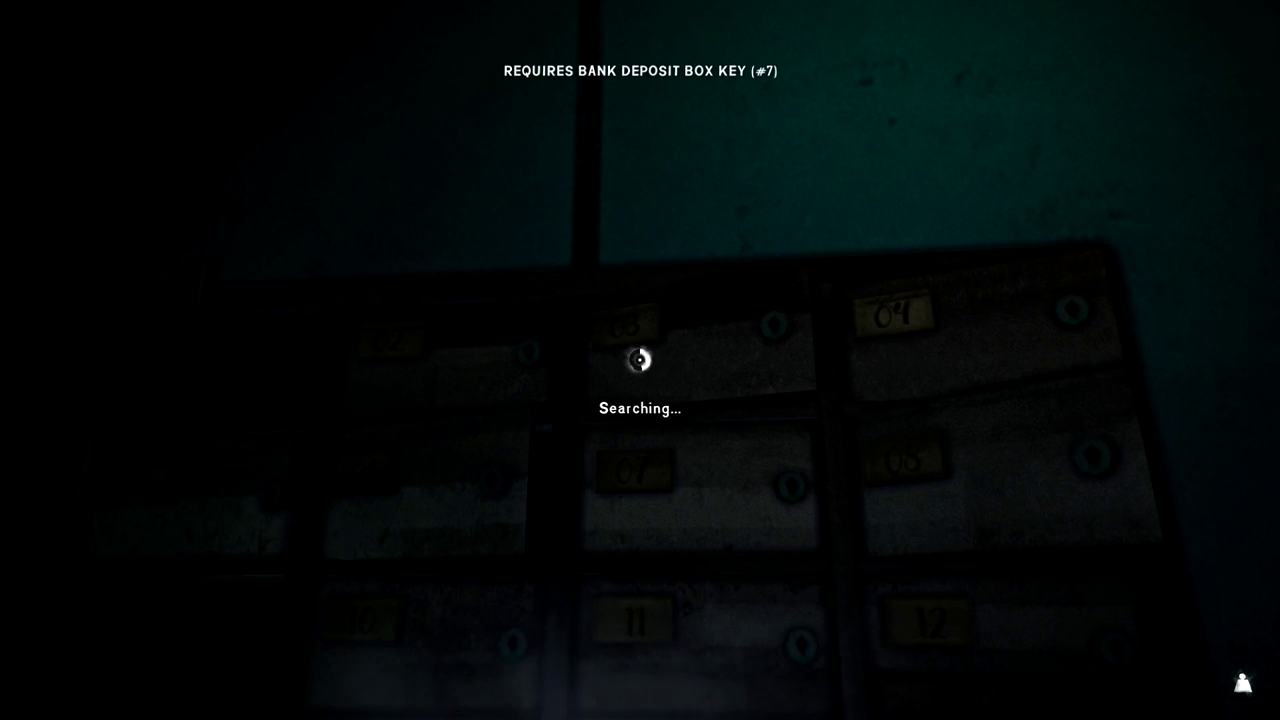
{"action": "left_click", "coordinate": [640, 360]}
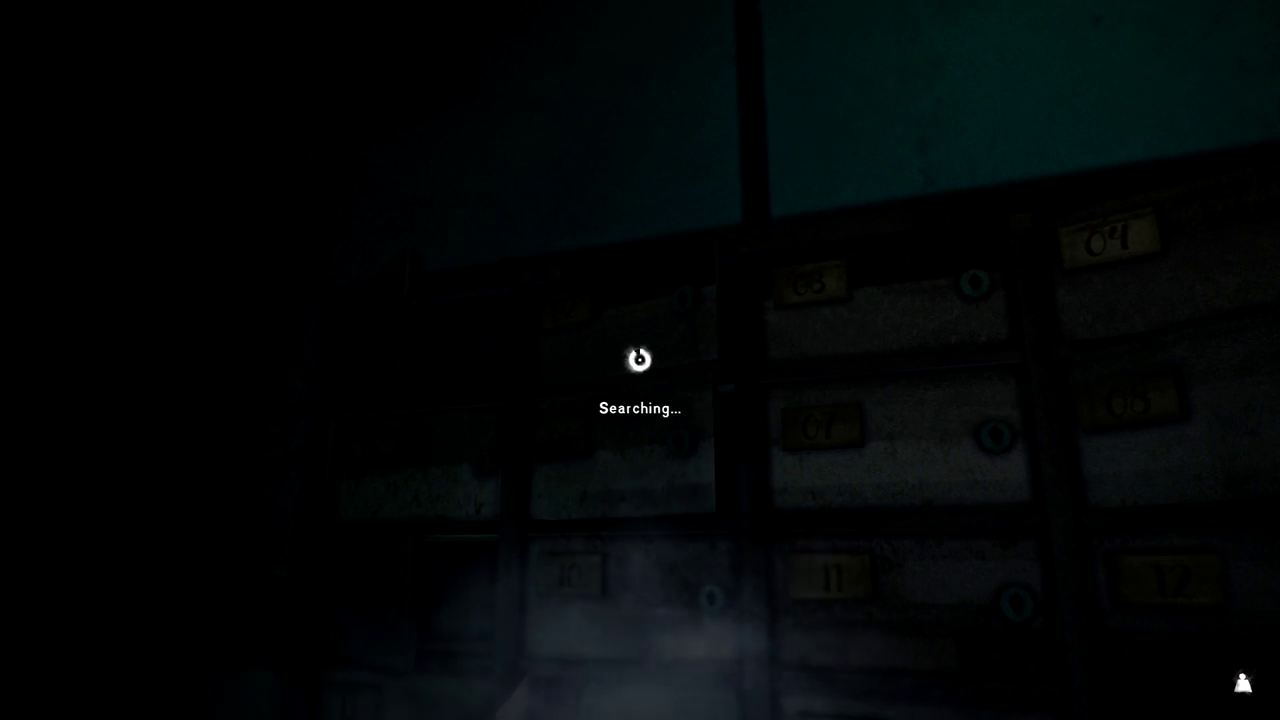
{"action": "left_click", "coordinate": [640, 360]}
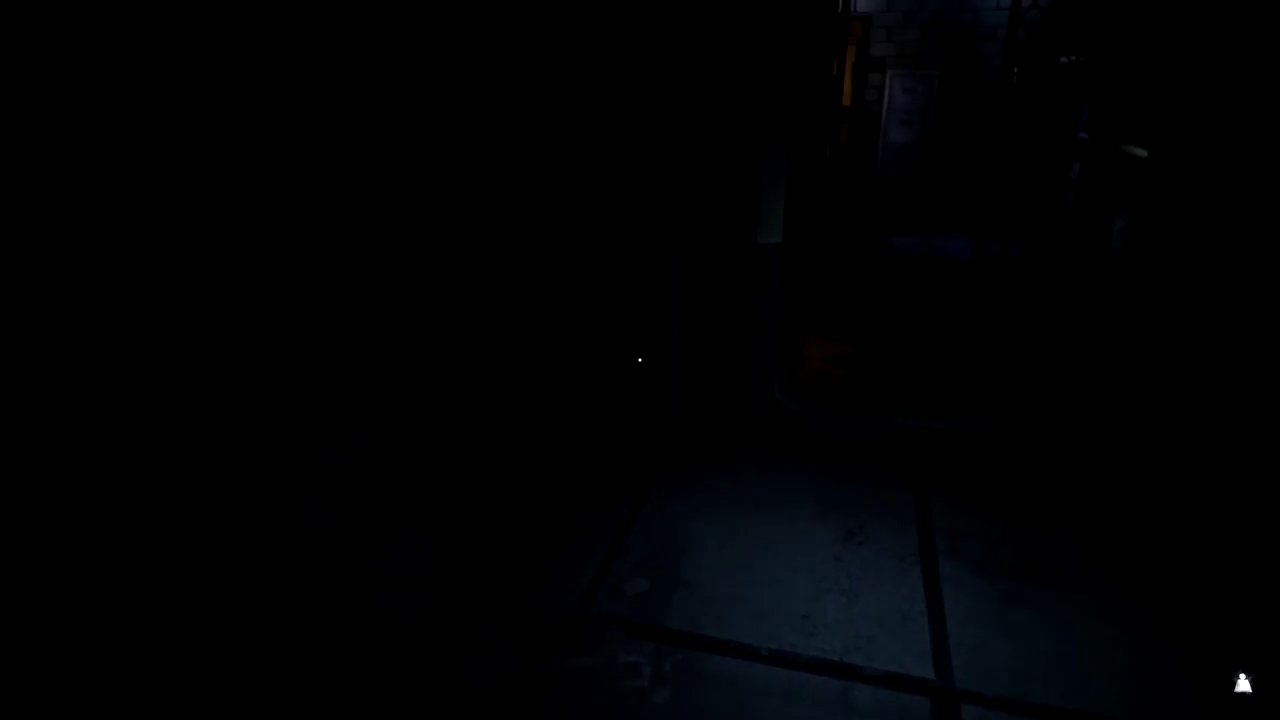
- Run out of the vault through the bank to its glass front doors
{"action": "key", "text": "shift"}
{"action": "key", "text": "w"}
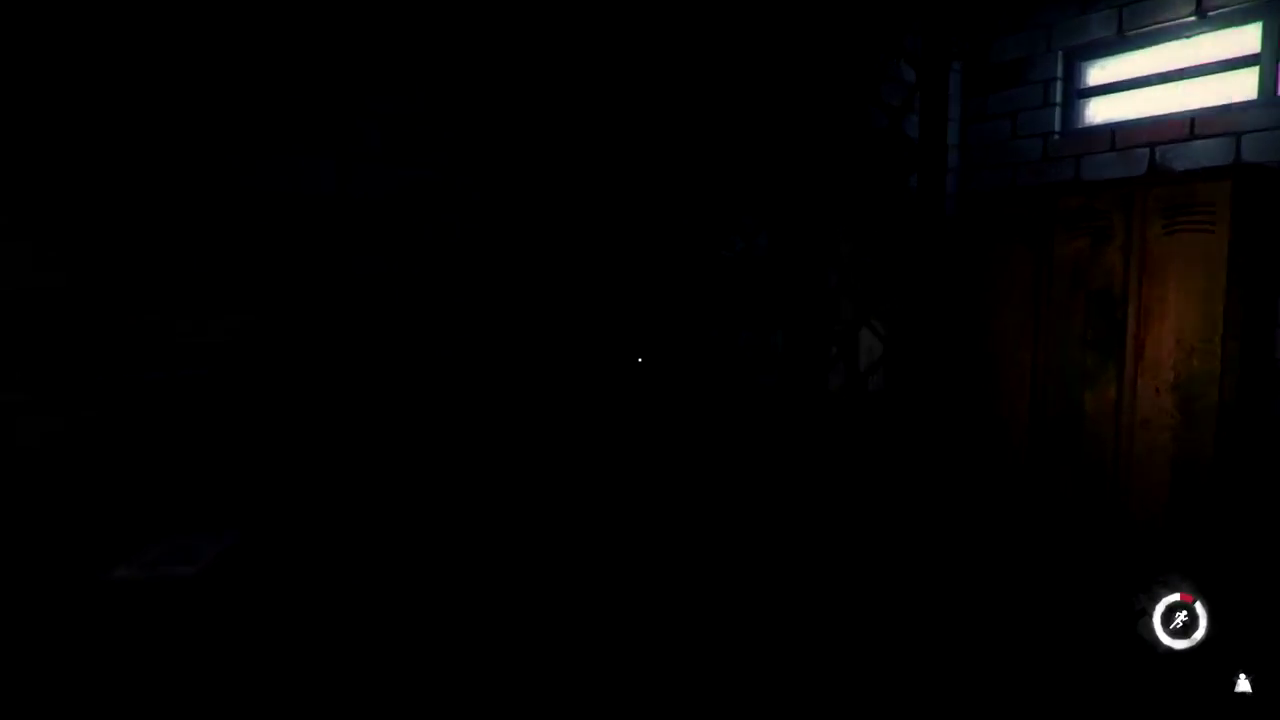
{"action": "key", "text": "w"}
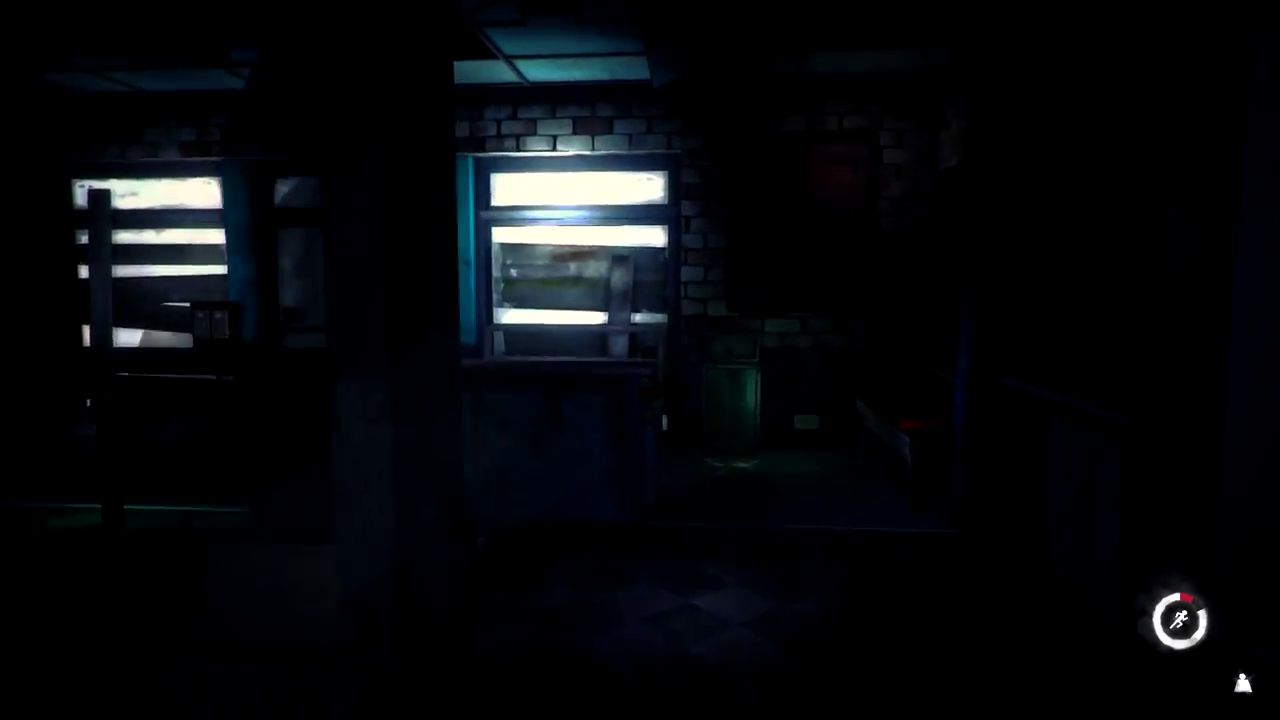
{"action": "key", "text": "w"}
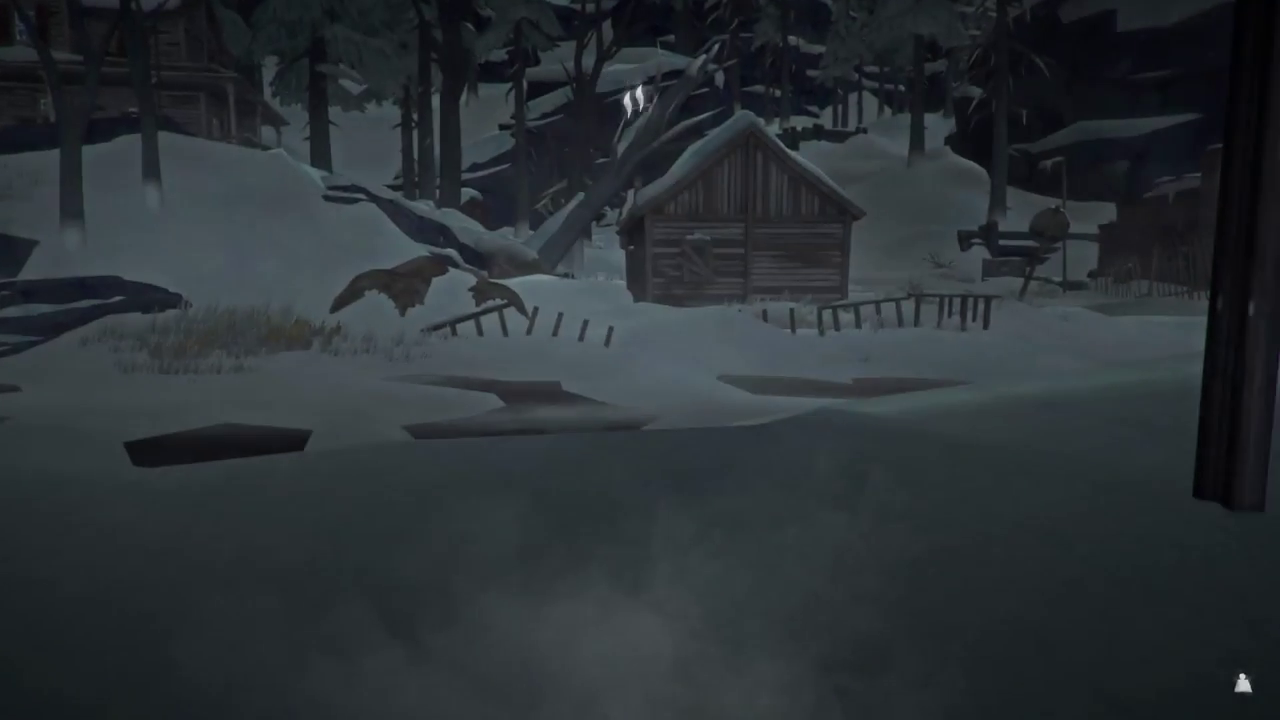
- Sprint across the frozen lake and up the slope to the porch firewood bin
{"action": "key", "text": "shift+w"}
{"action": "key", "text": "shift+w"}
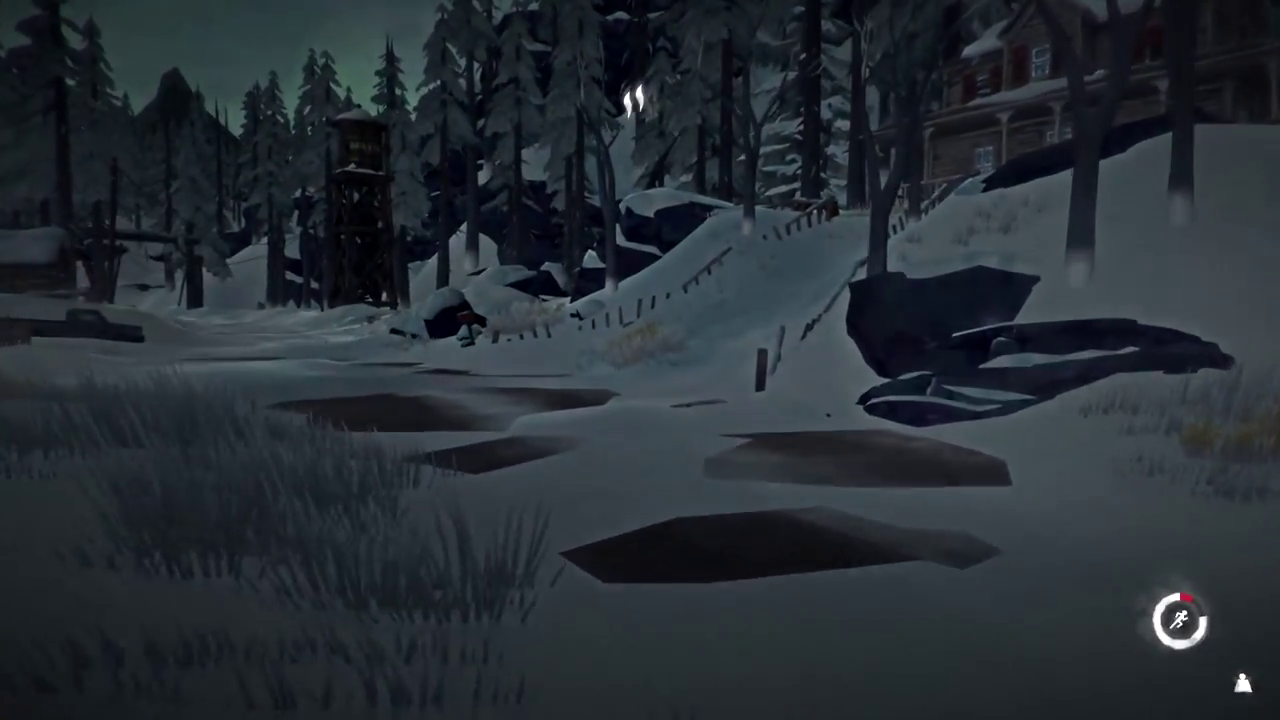
{"action": "key", "text": "shift+w"}
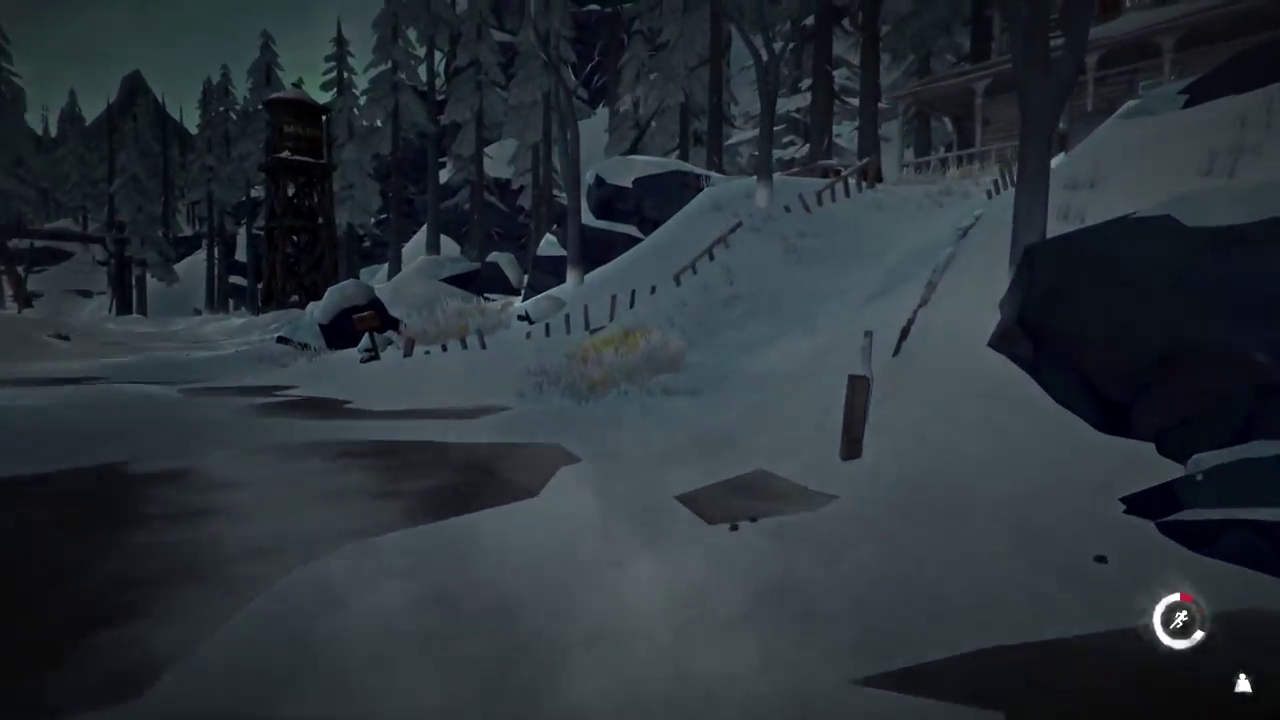
{"action": "key", "text": "shift+w"}
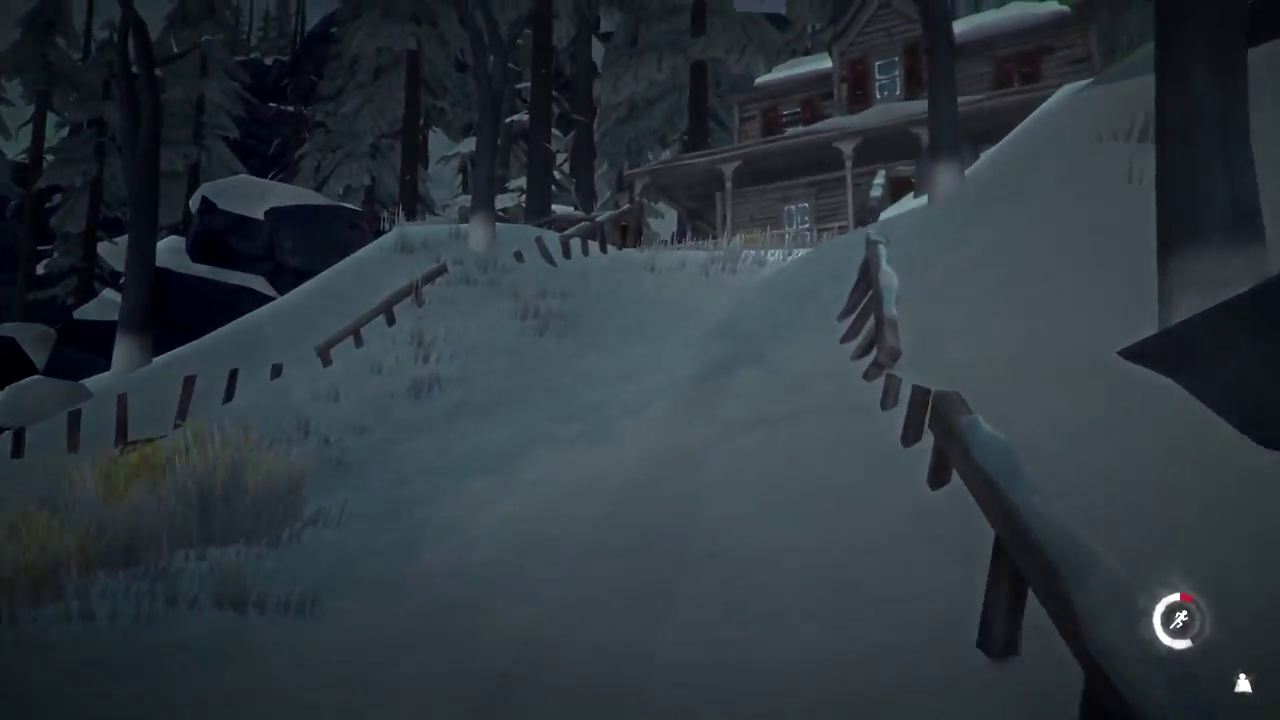
{"action": "key", "text": "shift+w"}
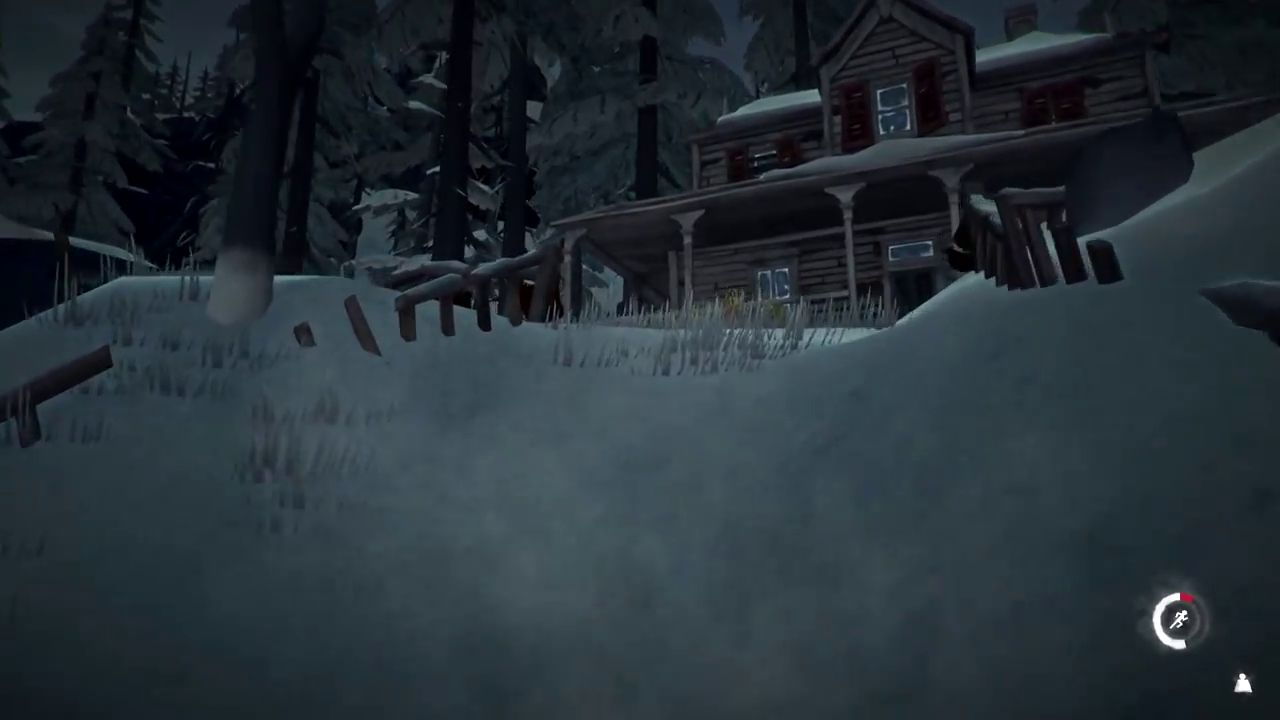
{"action": "key", "text": "shift+w"}
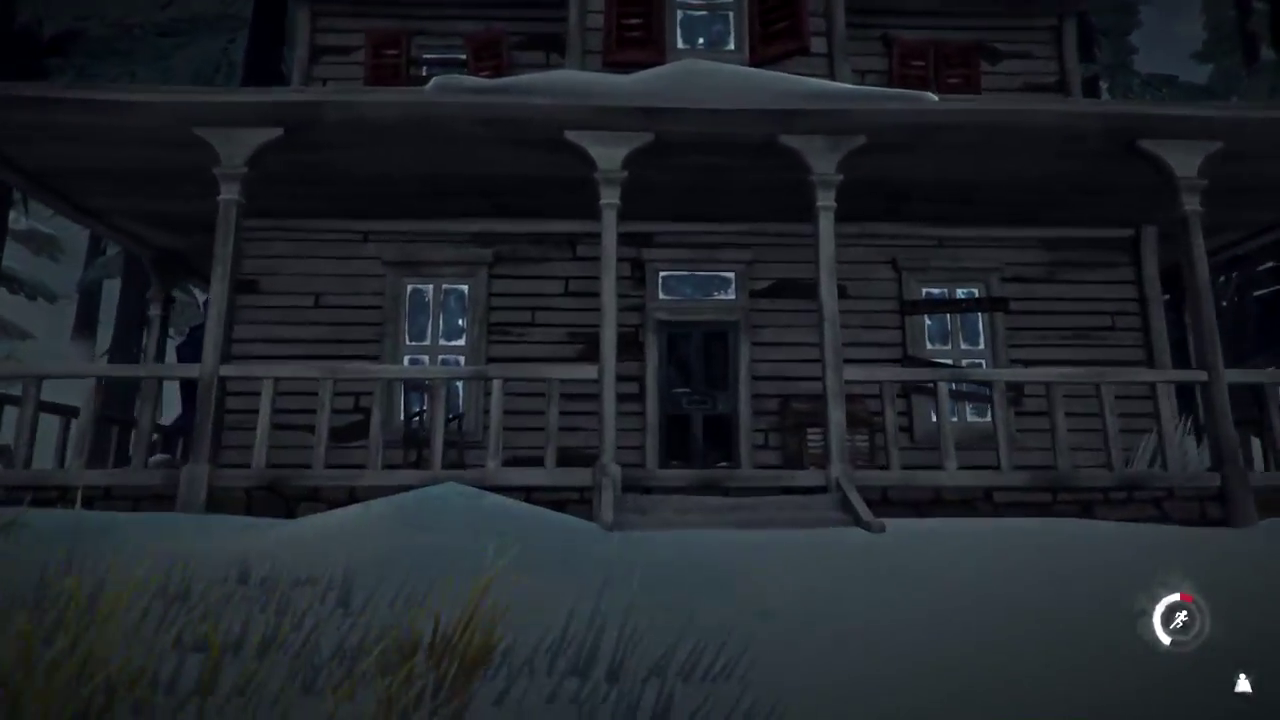
{"action": "key", "text": "w"}
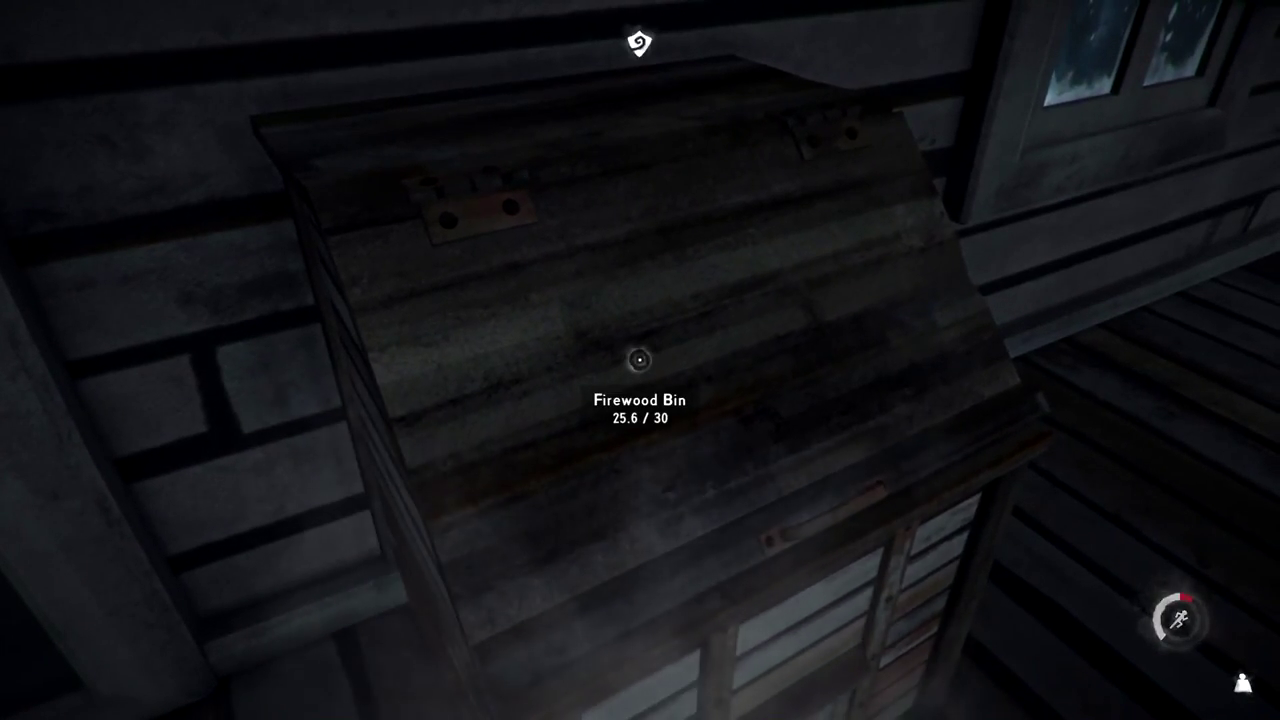
- Put the books, newsprint roll, paper stacks and all Reclaimed Wood into the firewood bin
{"action": "left_click", "coordinate": [639, 359]}
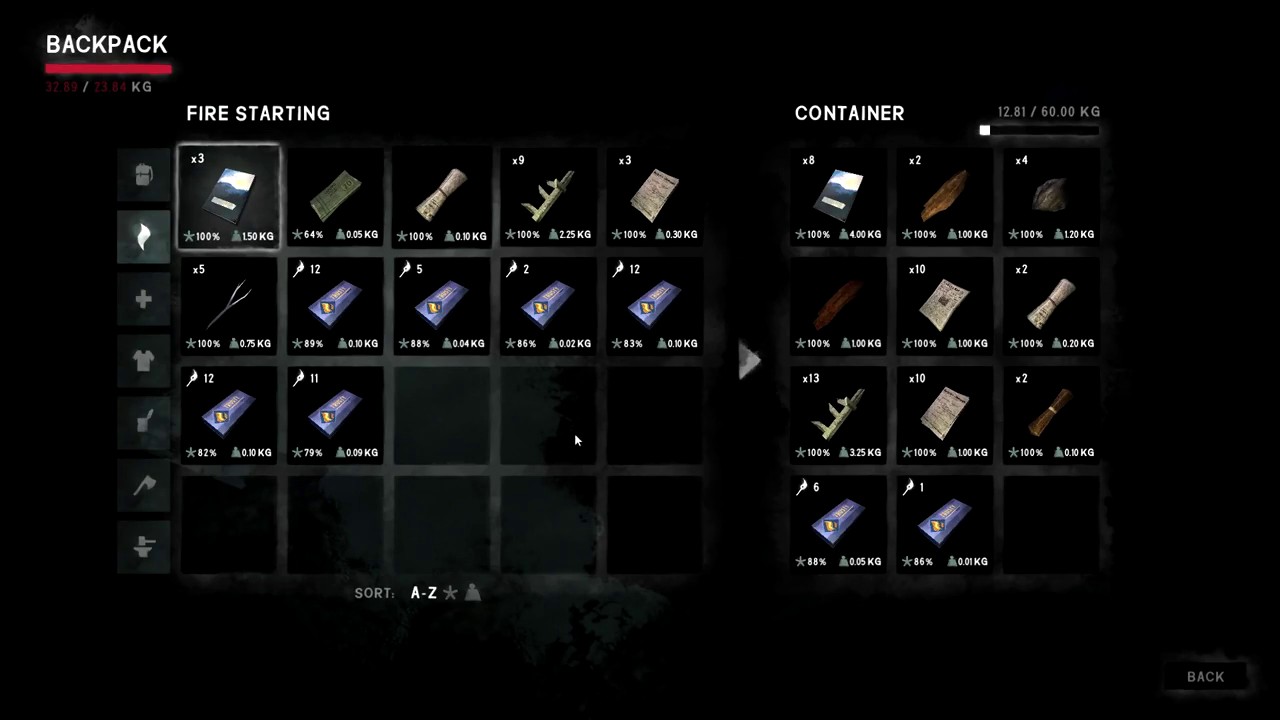
{"action": "left_click", "coordinate": [221, 213]}
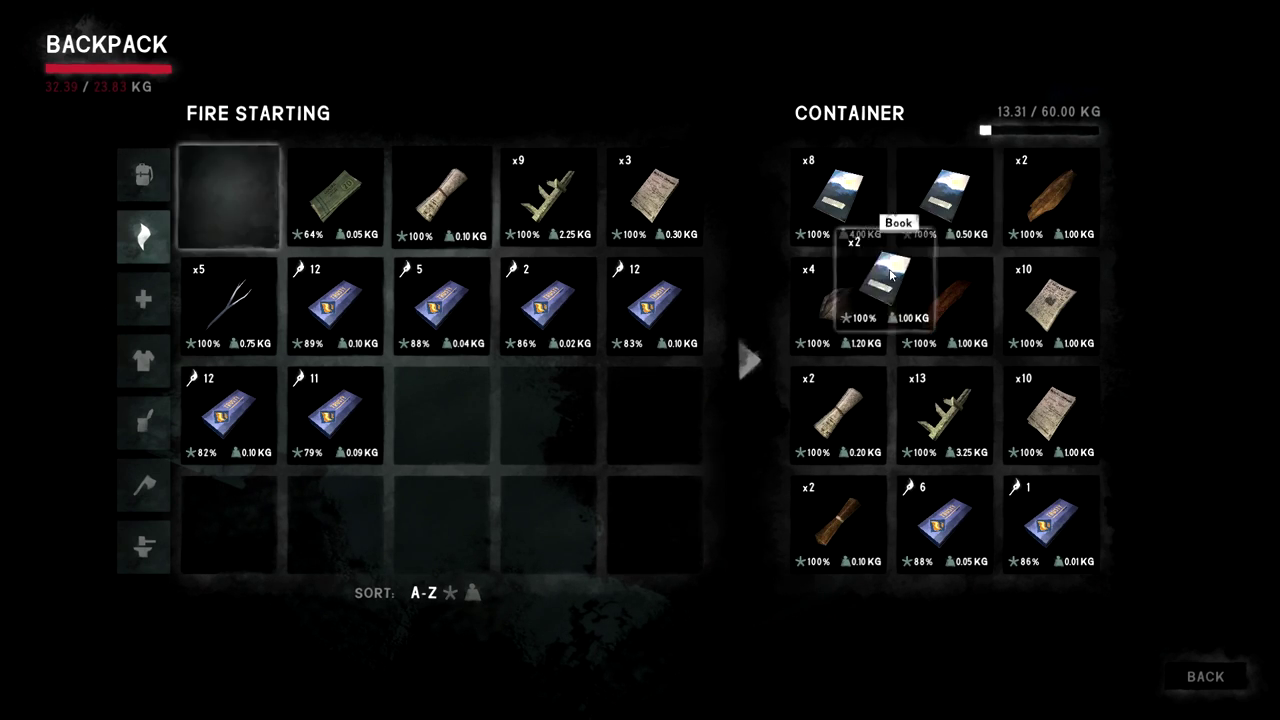
{"action": "left_click", "coordinate": [255, 190]}
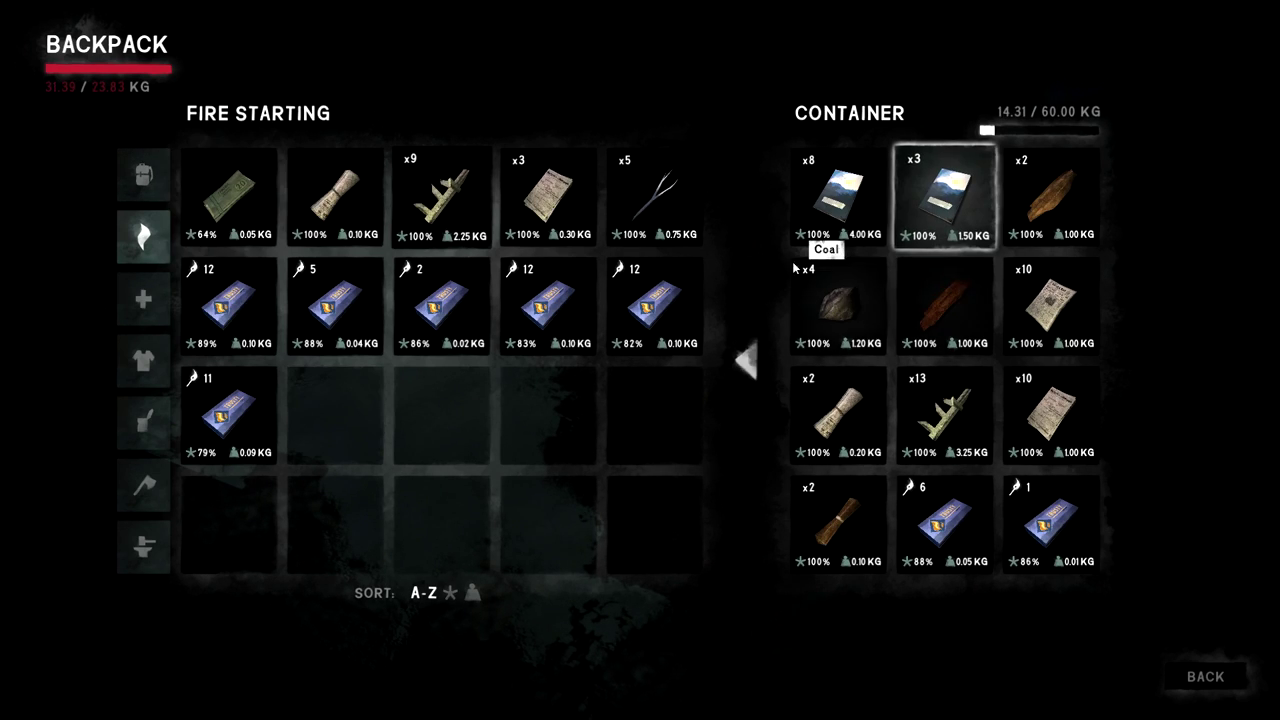
{"action": "left_click", "coordinate": [351, 189]}
{"action": "left_click", "coordinate": [477, 191]}
{"action": "left_click", "coordinate": [477, 191]}
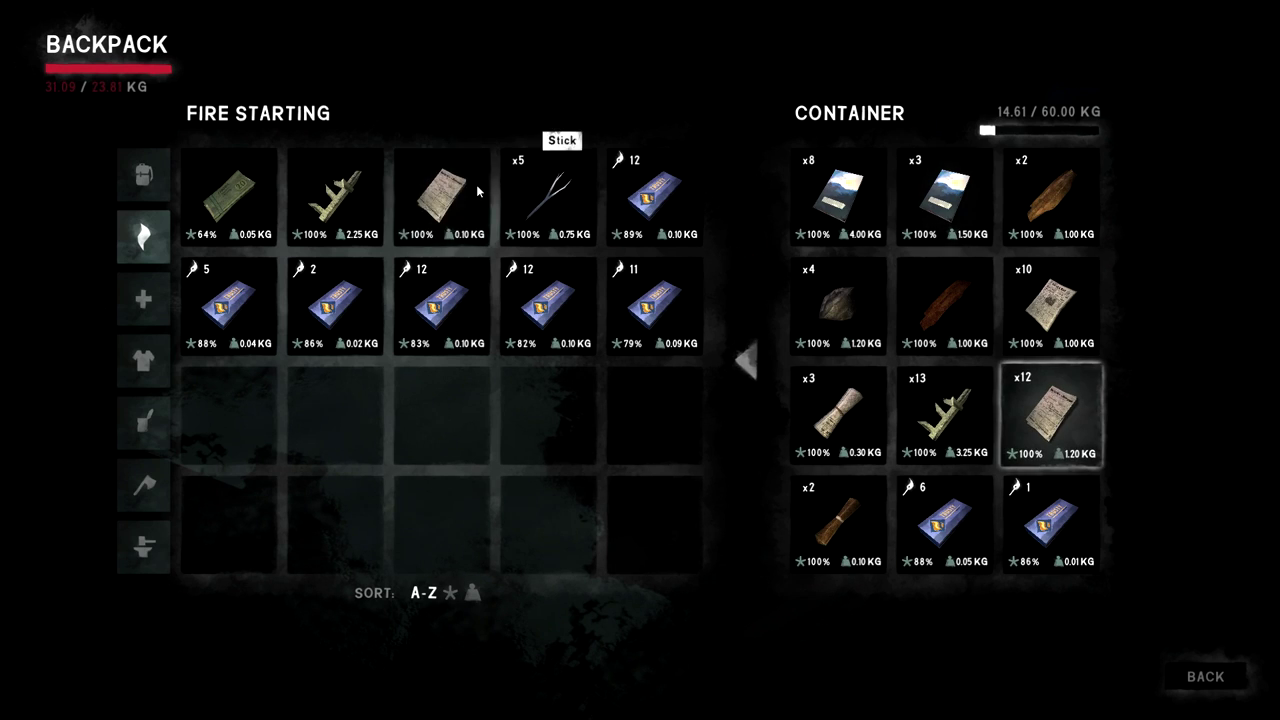
{"action": "left_click", "coordinate": [370, 188]}
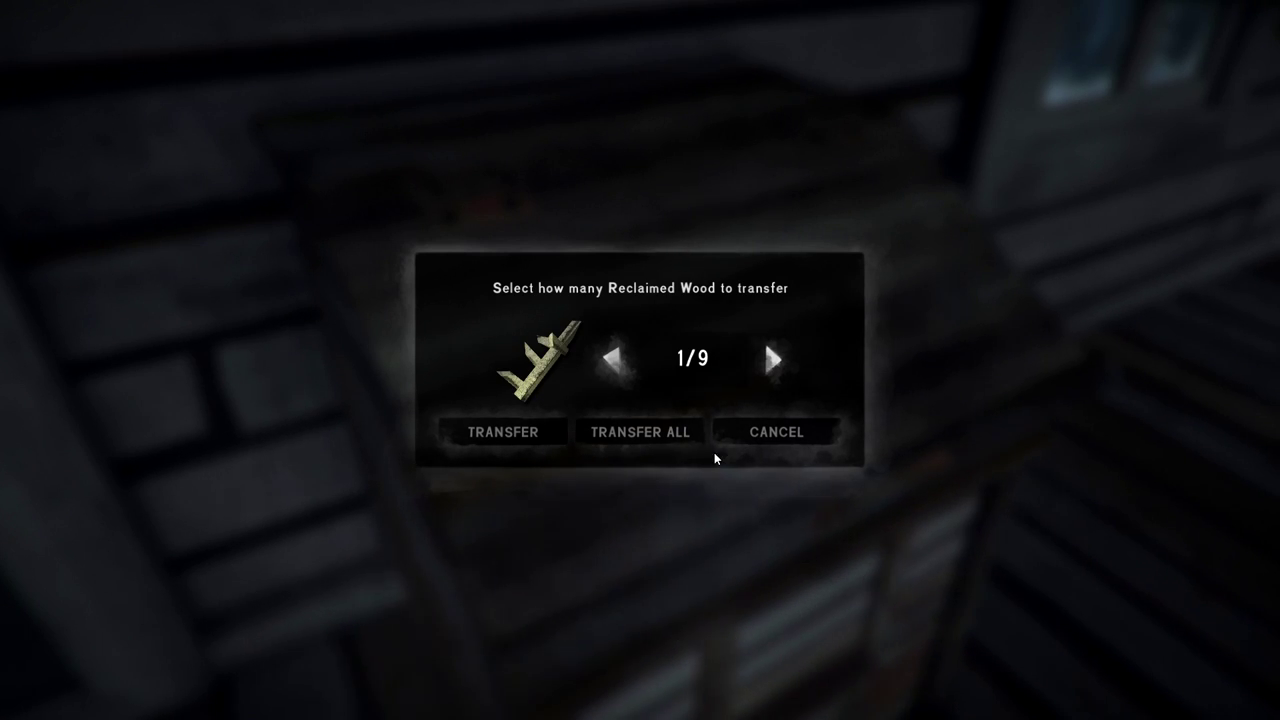
{"action": "left_click", "coordinate": [671, 445]}
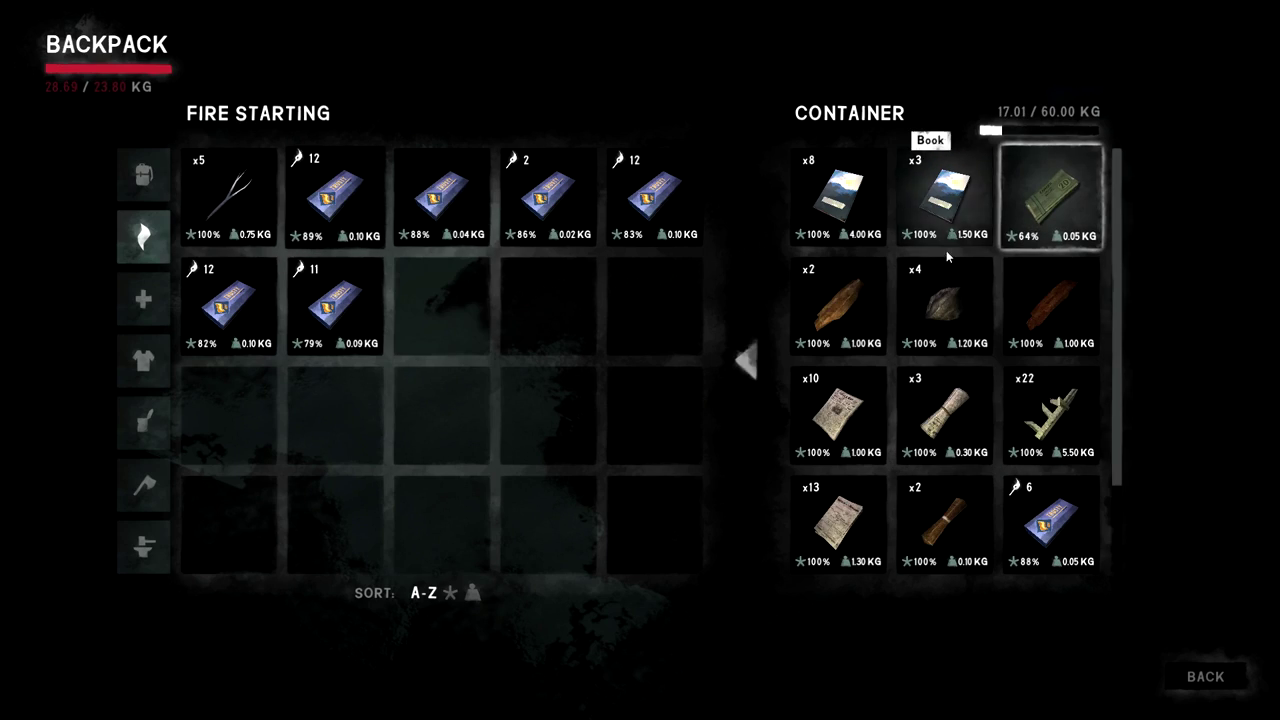
{"action": "left_click", "coordinate": [1205, 678]}
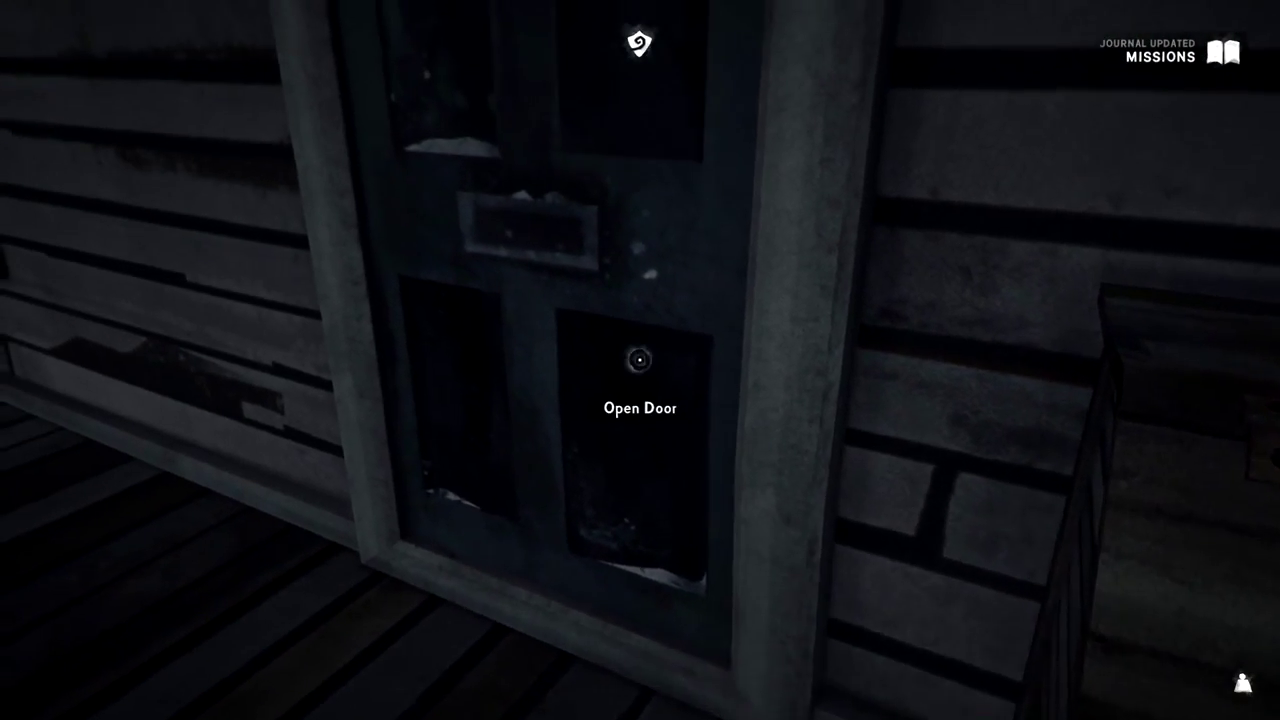
- Open Milton House's front door and go inside
{"action": "left_click", "coordinate": [640, 360]}
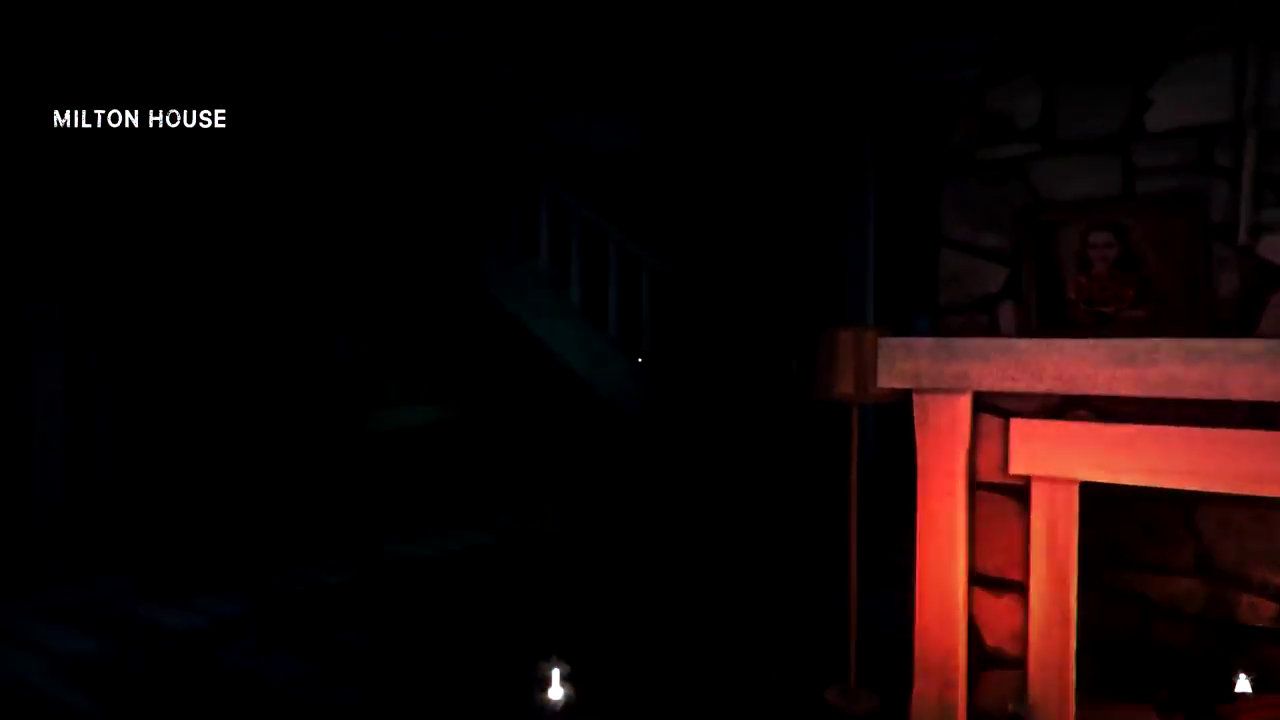
- Check the bed's sleep options, then go downstairs to the fireplace and seated man
{"action": "key", "text": "shift"}
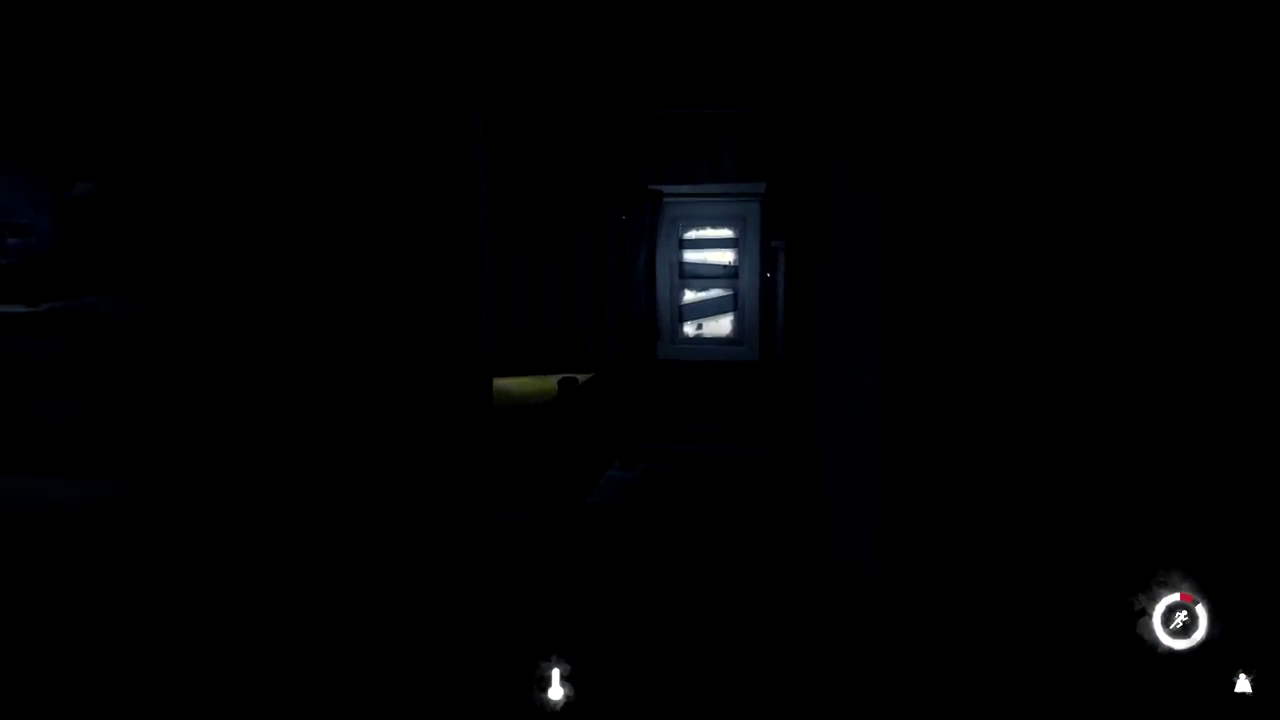
{"action": "left_click", "coordinate": [640, 360]}
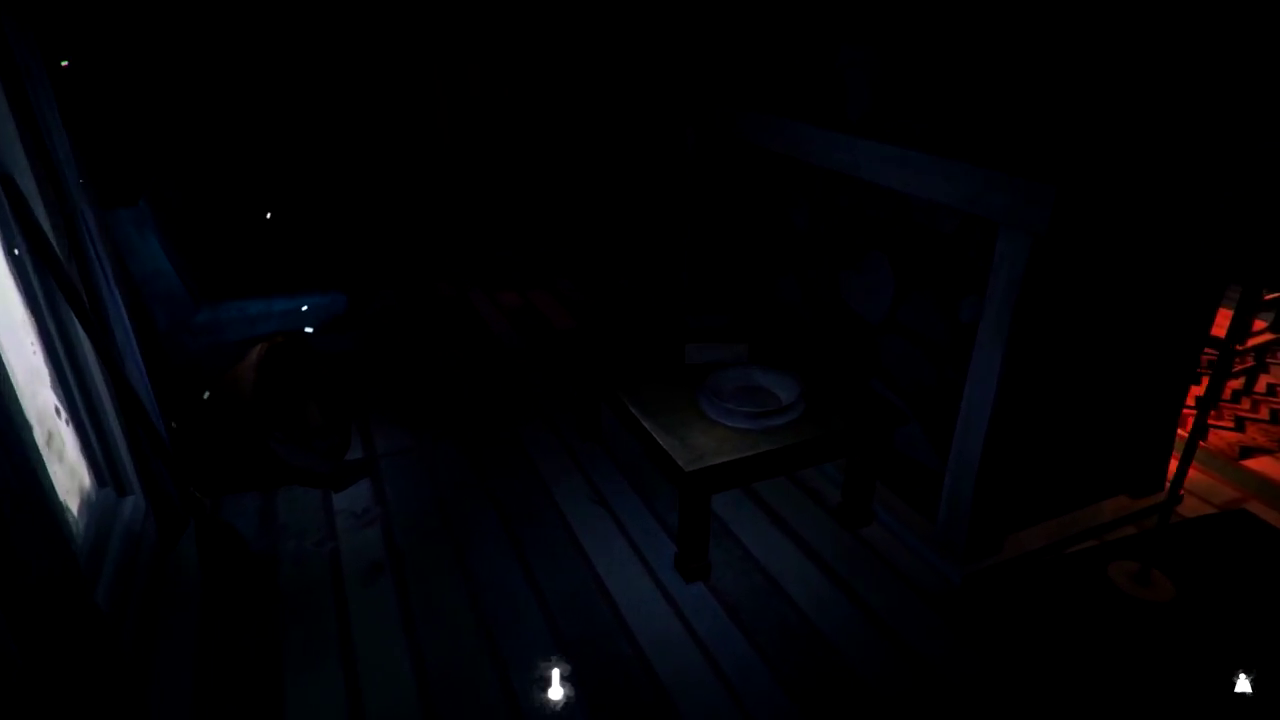
{"action": "key", "text": "w"}
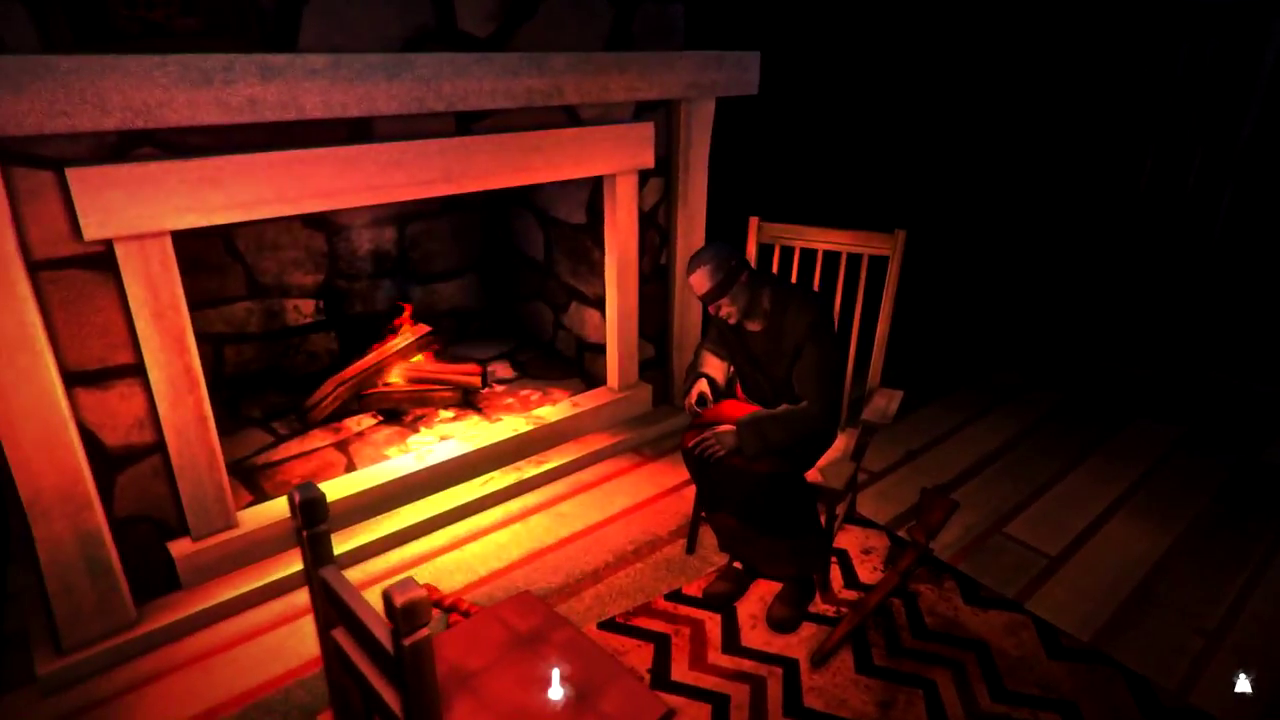
{"action": "key", "text": "w"}
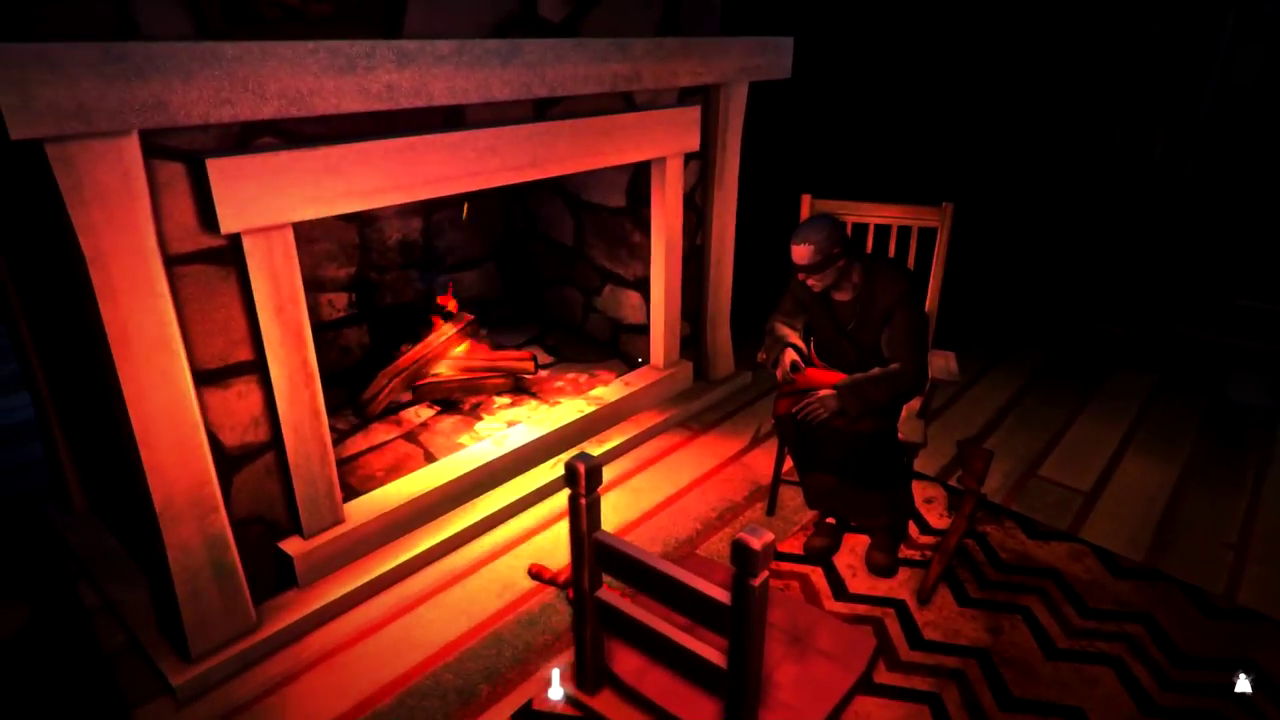